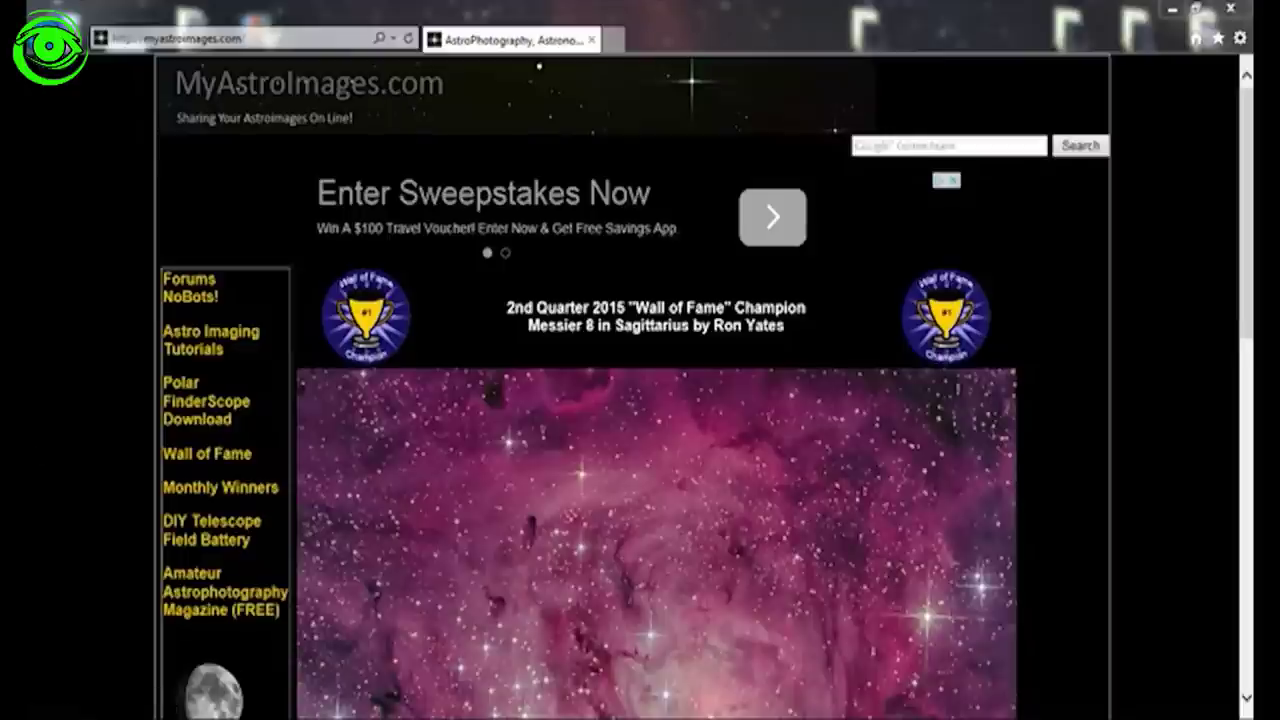
- Switch from Internet Explorer to the empty Photoshop CC workspace with Alt+Tab
{"action": "key", "text": "alt+Tab"}
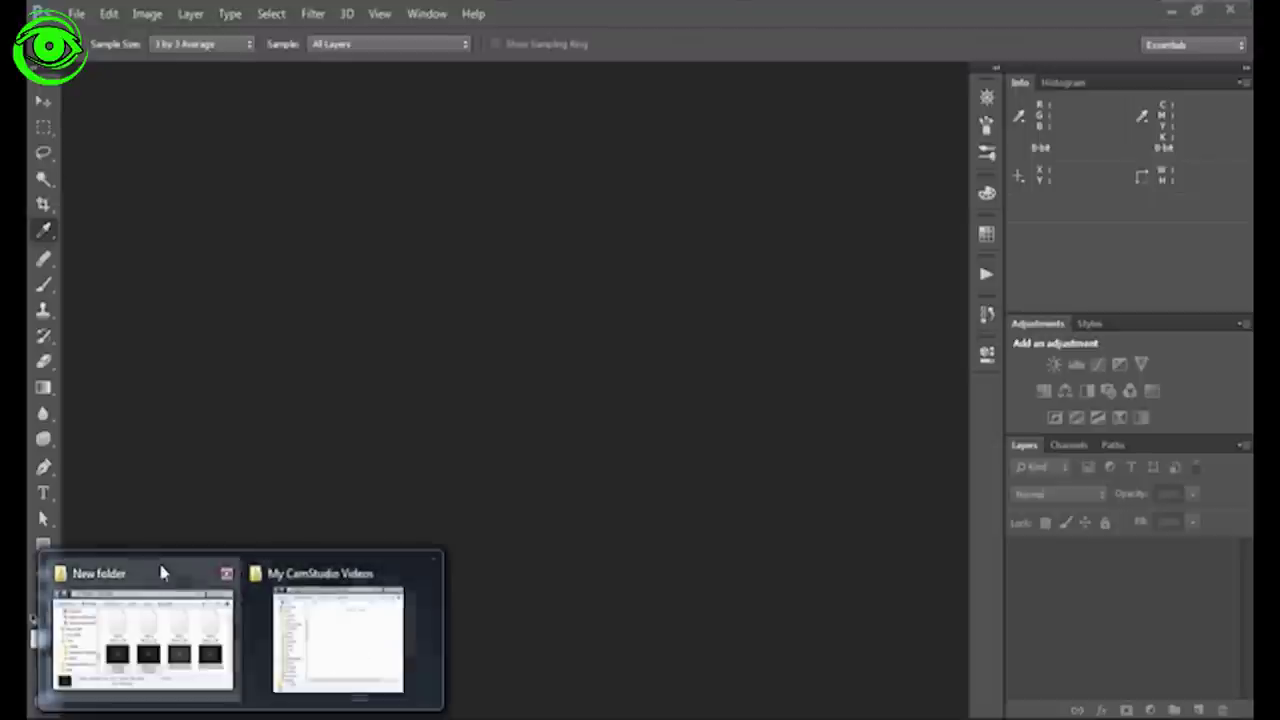
- Open the four M33 channel TIFs (L, Red, Blue, Green) from the New folder window in Photoshop
{"action": "left_click", "coordinate": [160, 572]}
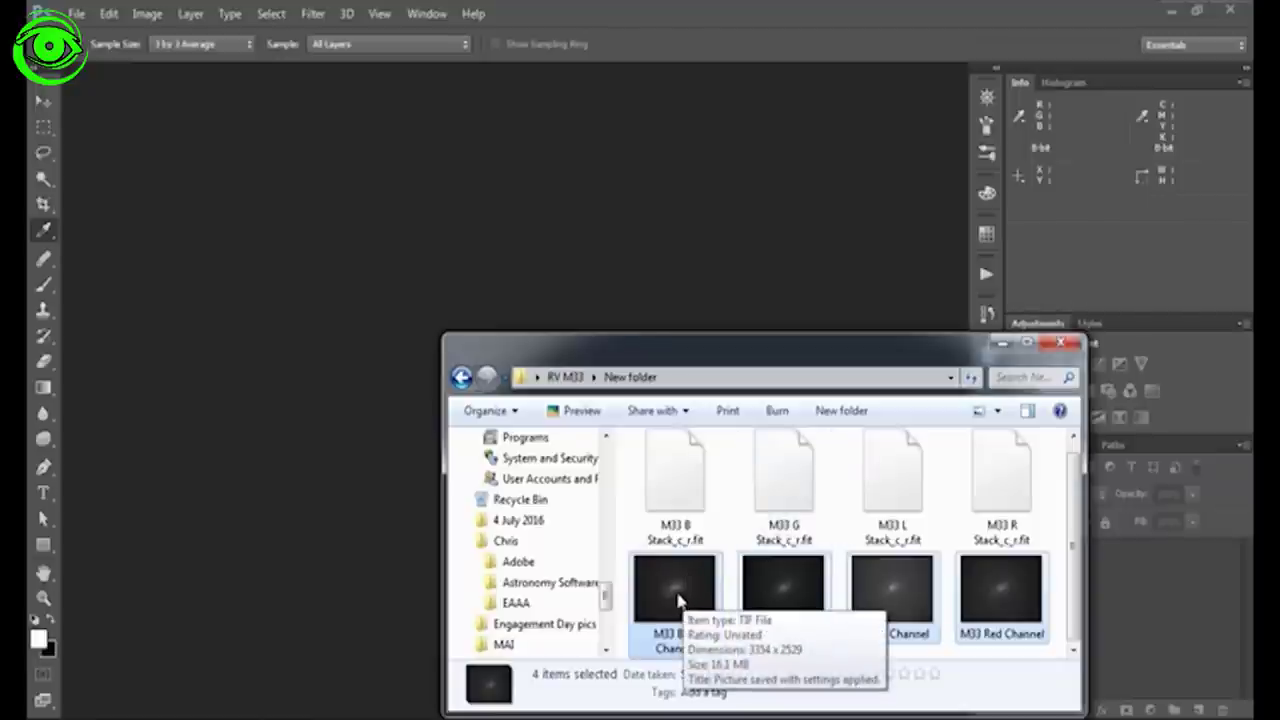
{"action": "left_click_drag", "start_coordinate": [912, 591], "coordinate": [620, 260]}
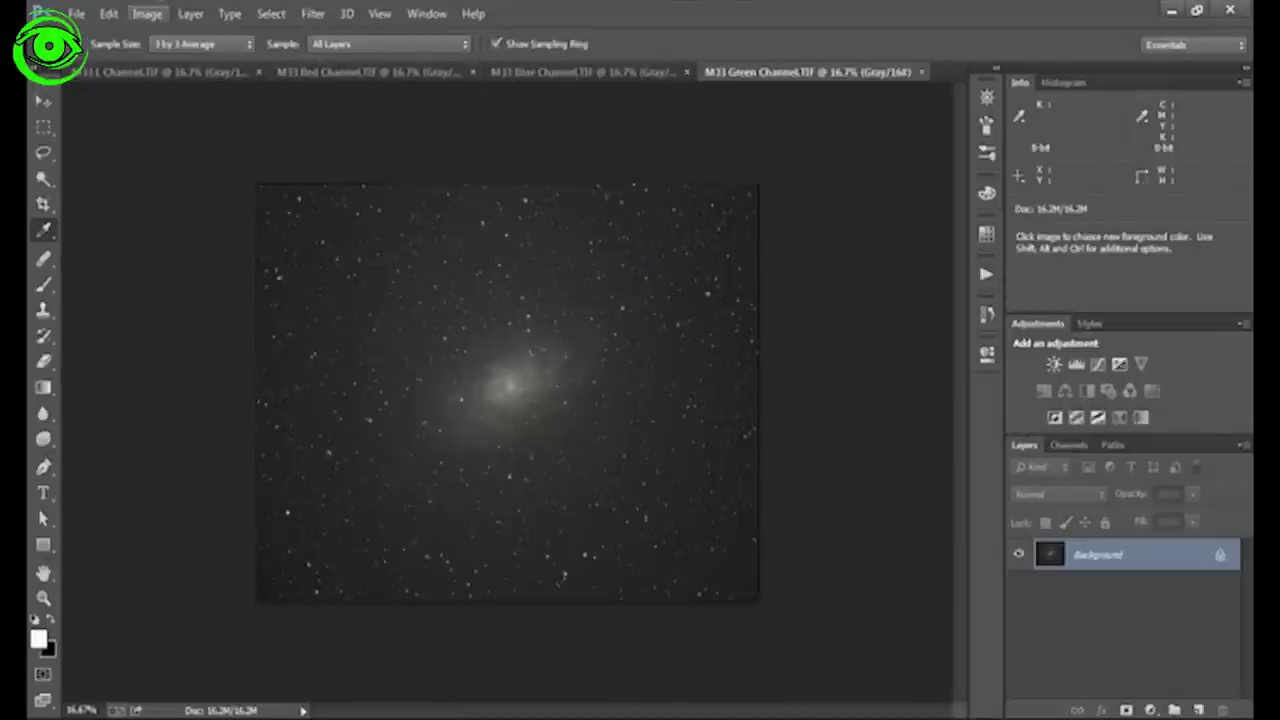
- Create a white 3354 × 2529 document in RGB Color (16 bit) and show its Channels panel
{"action": "left_click", "coordinate": [76, 14]}
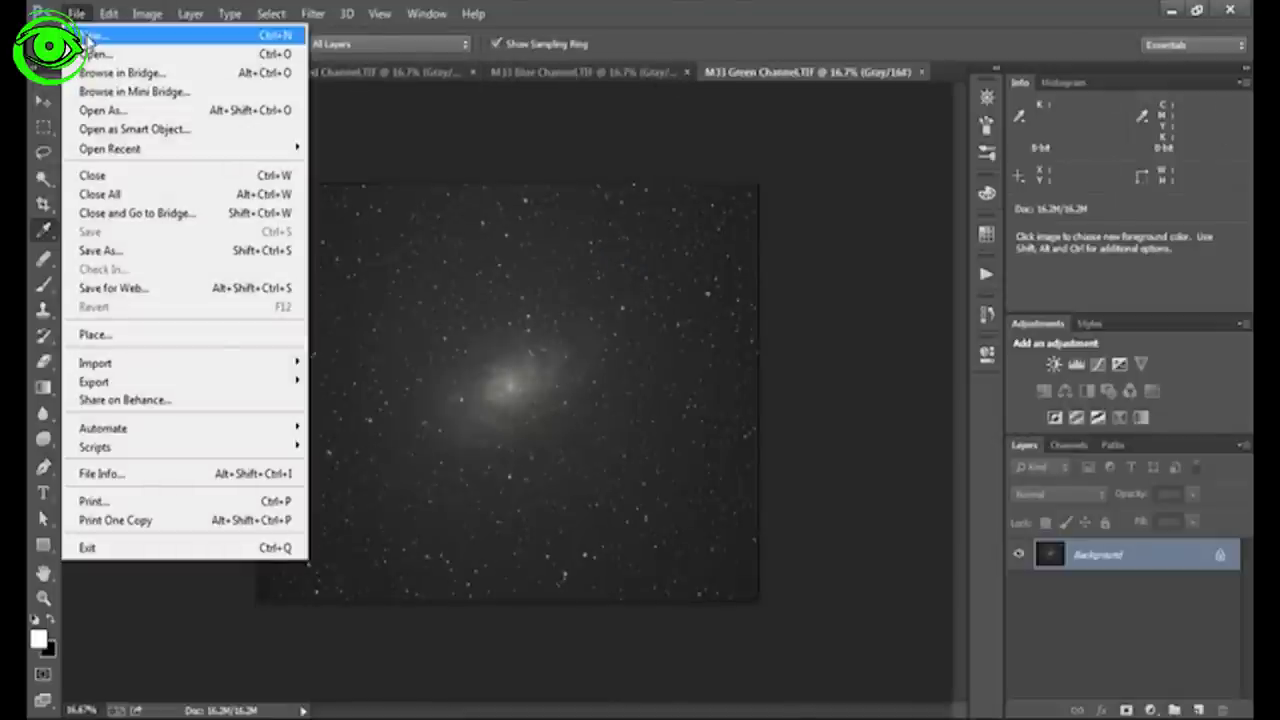
{"action": "left_click", "coordinate": [90, 35]}
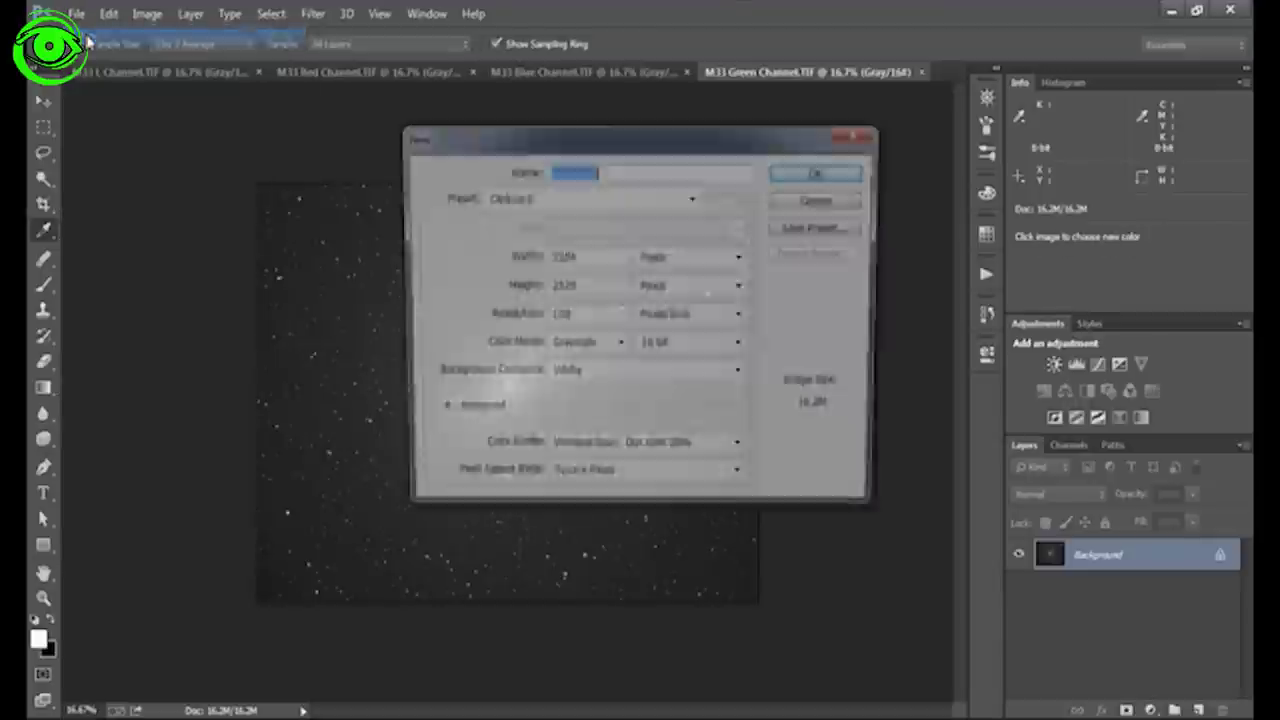
{"action": "left_click", "coordinate": [619, 346]}
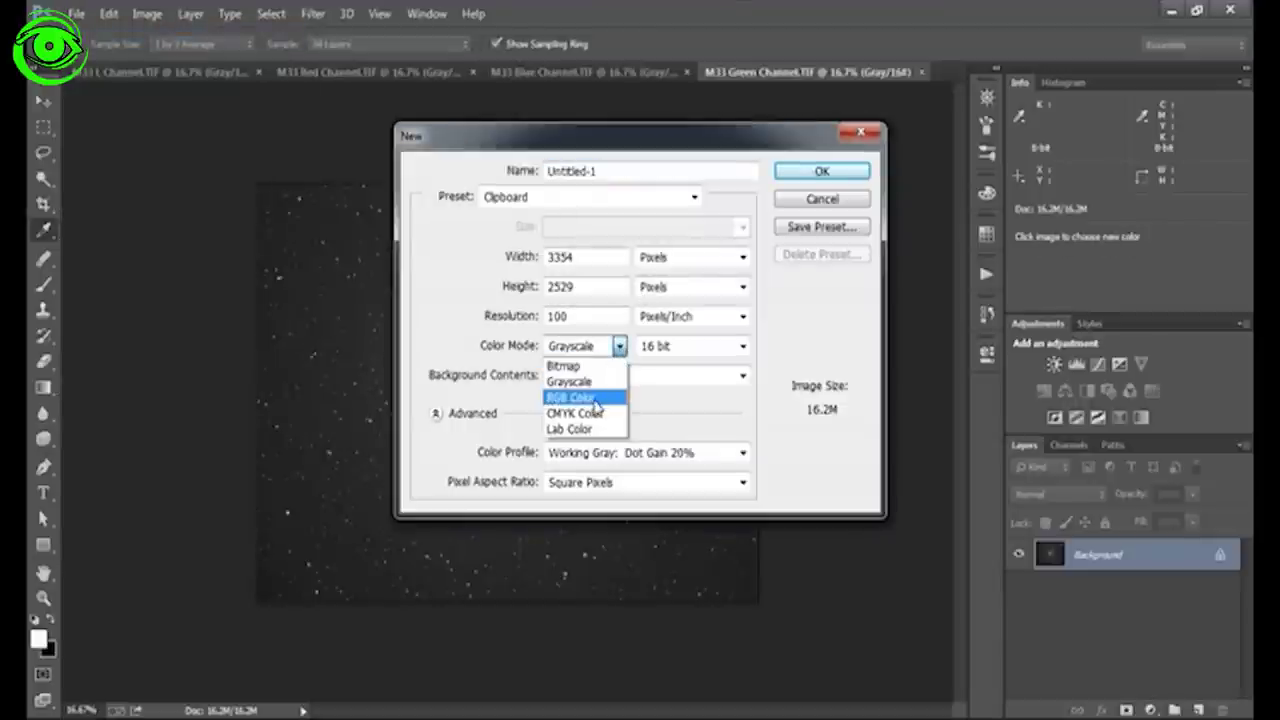
{"action": "left_click", "coordinate": [595, 400]}
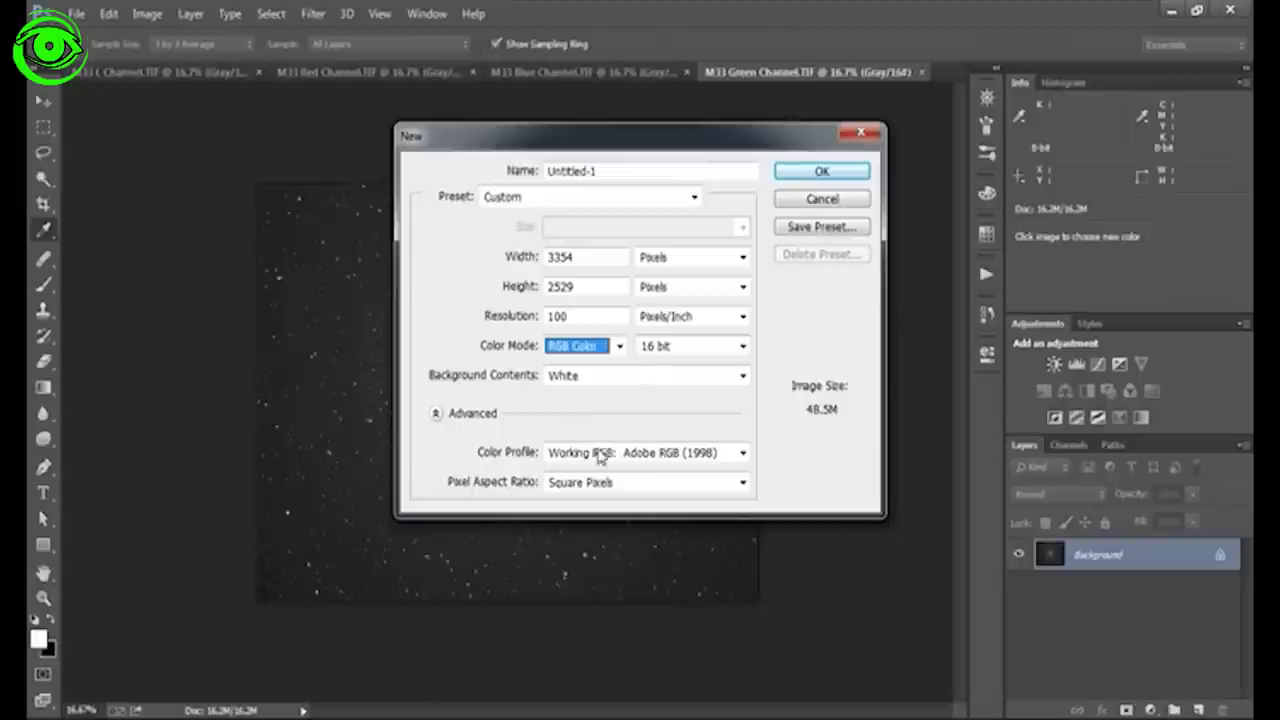
{"action": "left_click", "coordinate": [822, 172]}
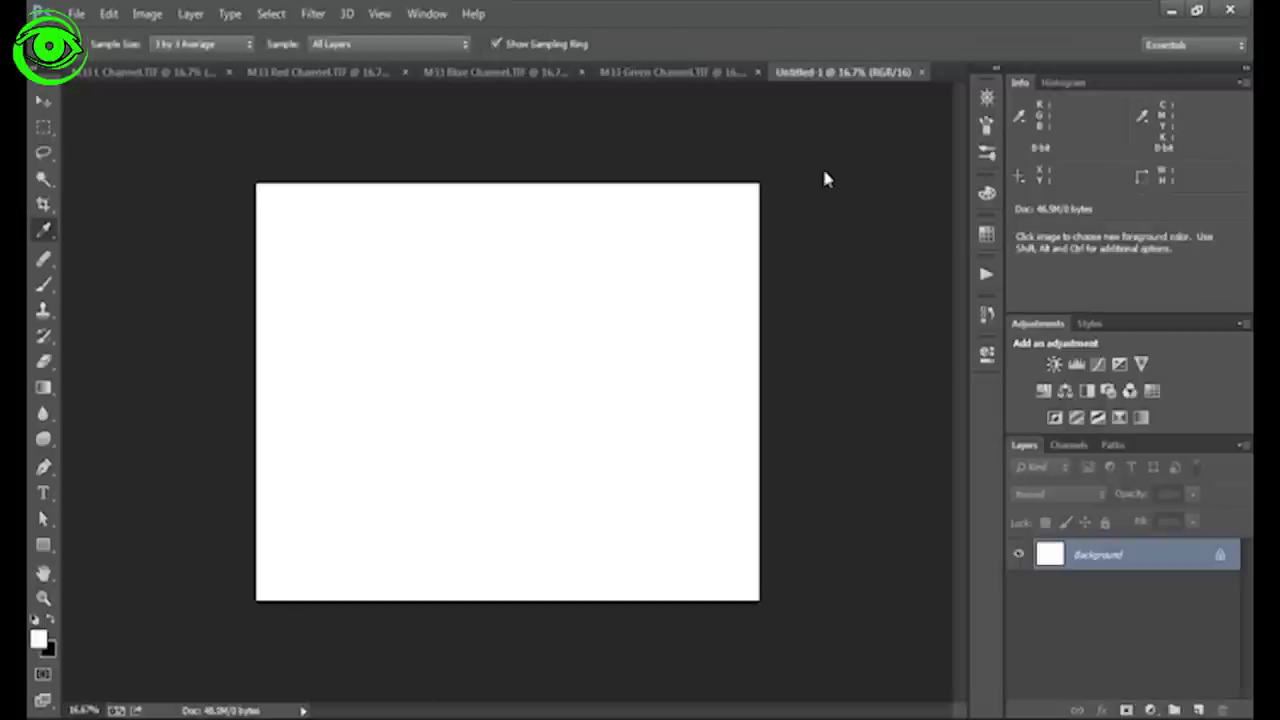
{"action": "left_click", "coordinate": [1072, 446]}
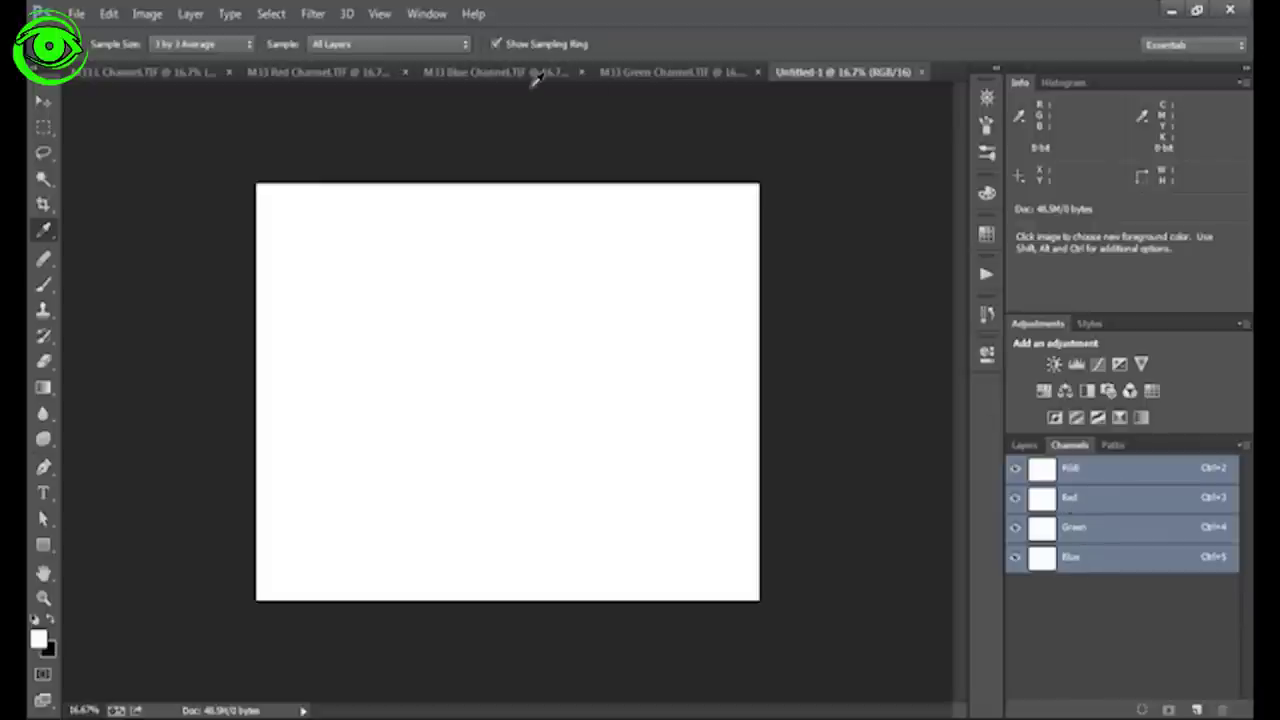
- Copy the M33 Red Channel image into Untitled-1's Red channel
{"action": "left_click", "coordinate": [297, 80]}
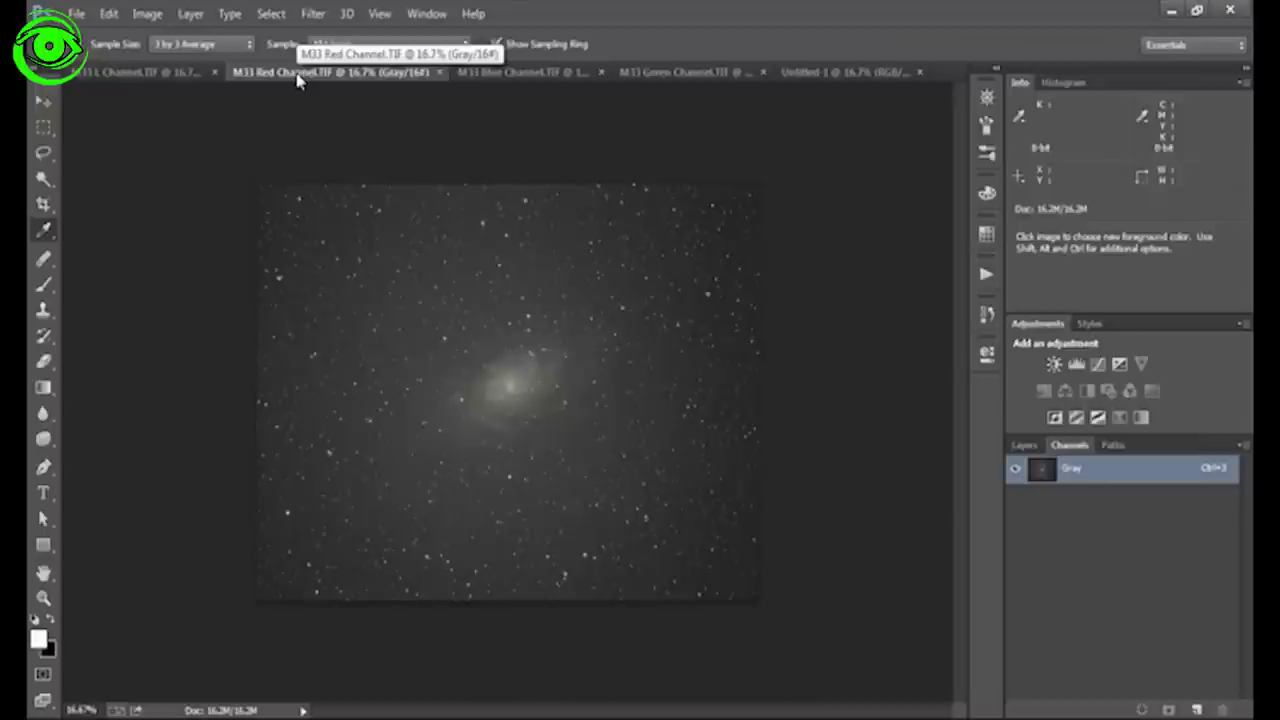
{"action": "key", "text": "ctrl+a"}
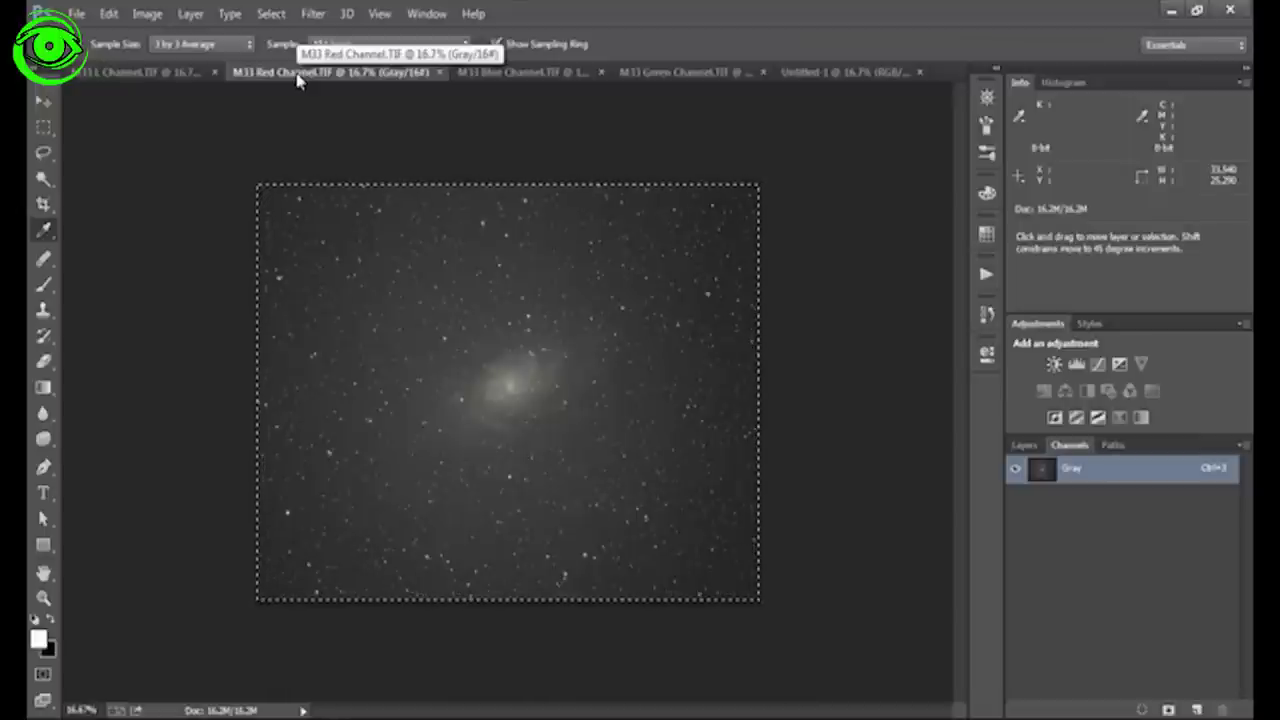
{"action": "left_click", "coordinate": [825, 73]}
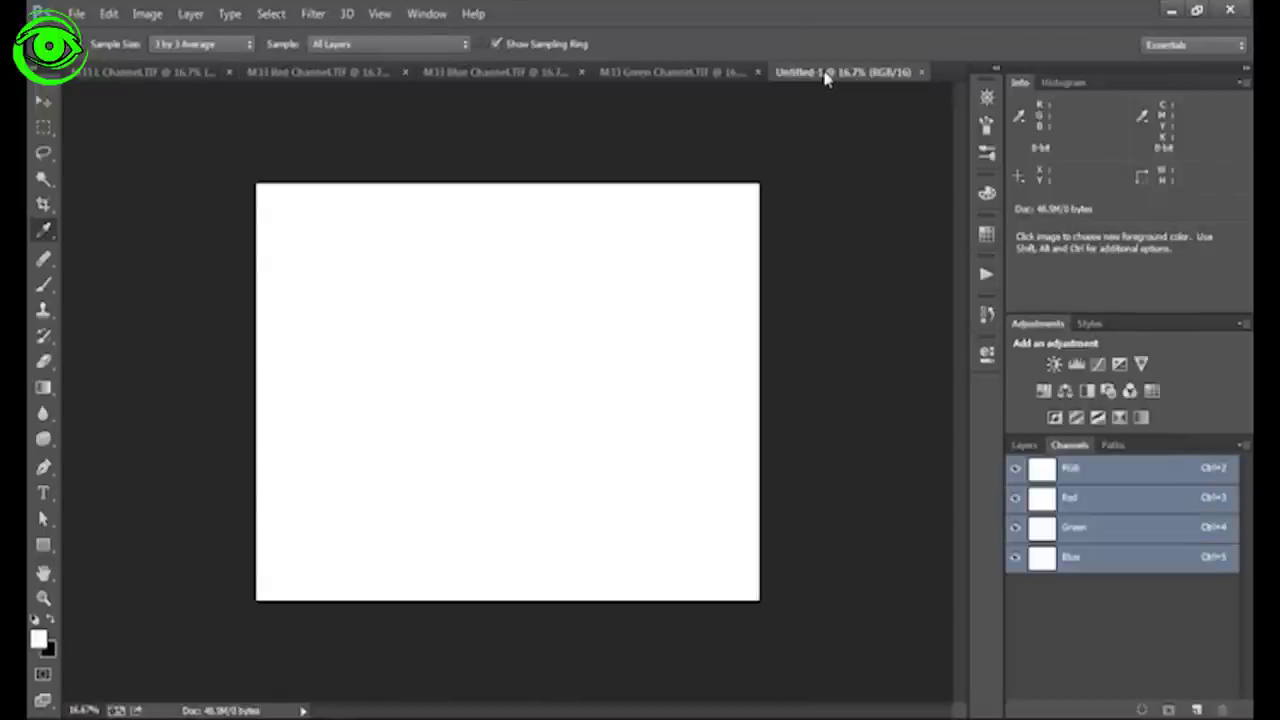
{"action": "left_click", "coordinate": [1041, 504]}
{"action": "key", "text": "ctrl"}
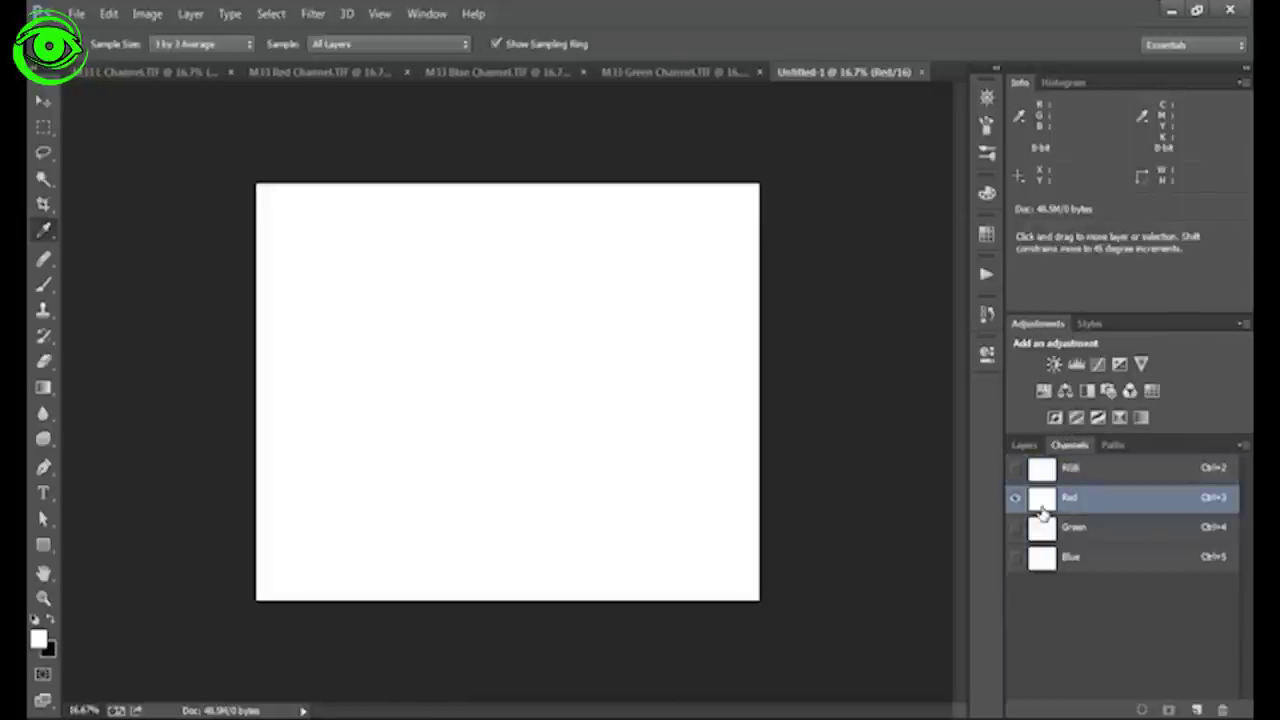
{"action": "key", "text": "ctrl+v"}
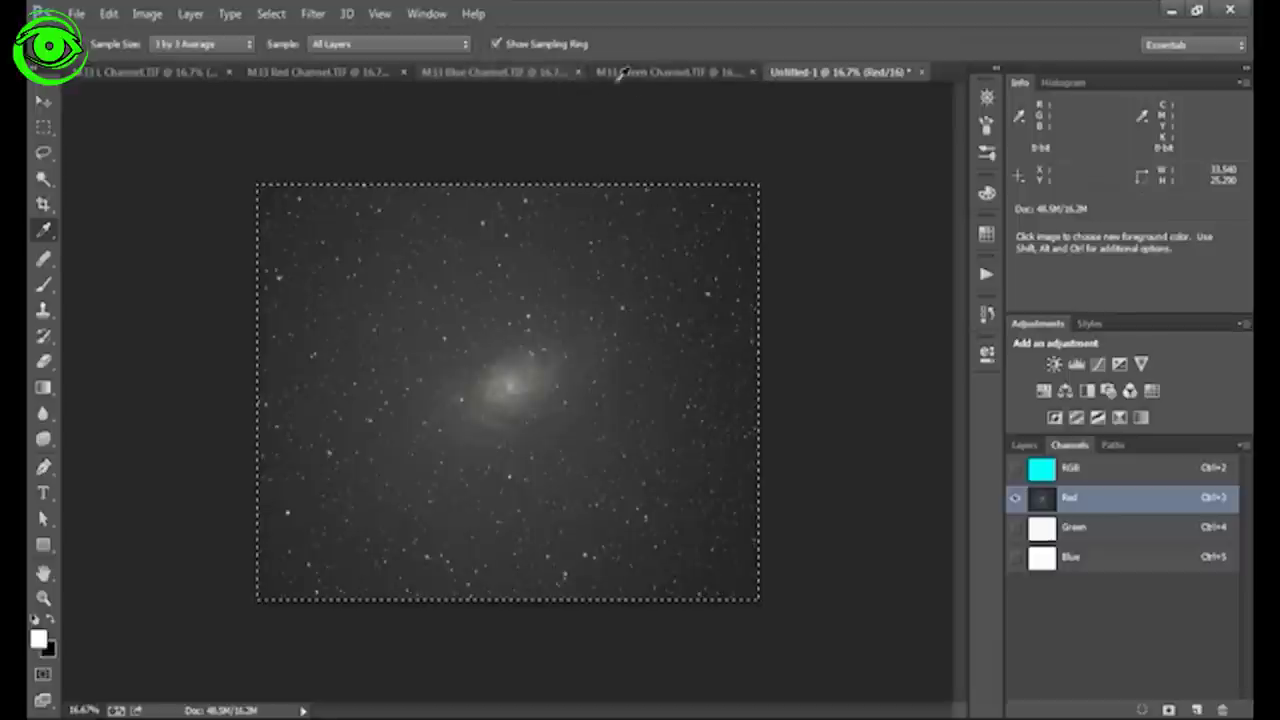
- Paste the M33 Green Channel image into Untitled-1's Green channel
{"action": "left_click", "coordinate": [632, 80]}
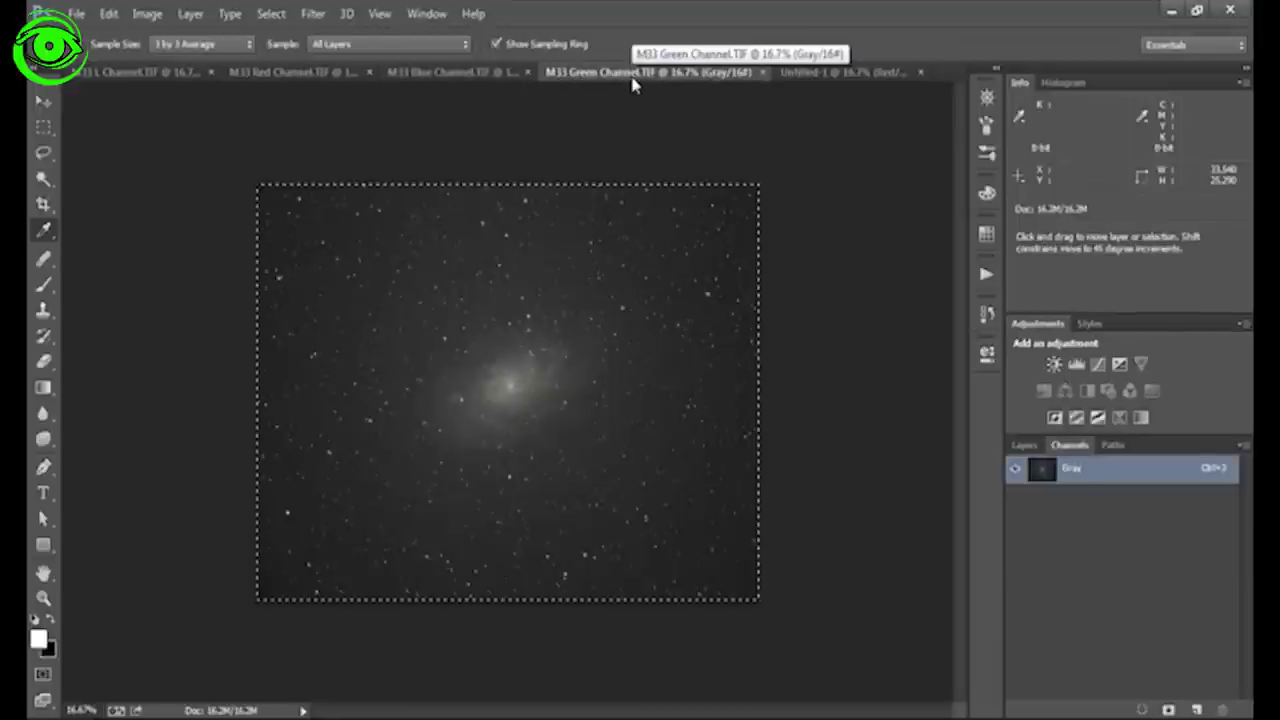
{"action": "left_click", "coordinate": [858, 78]}
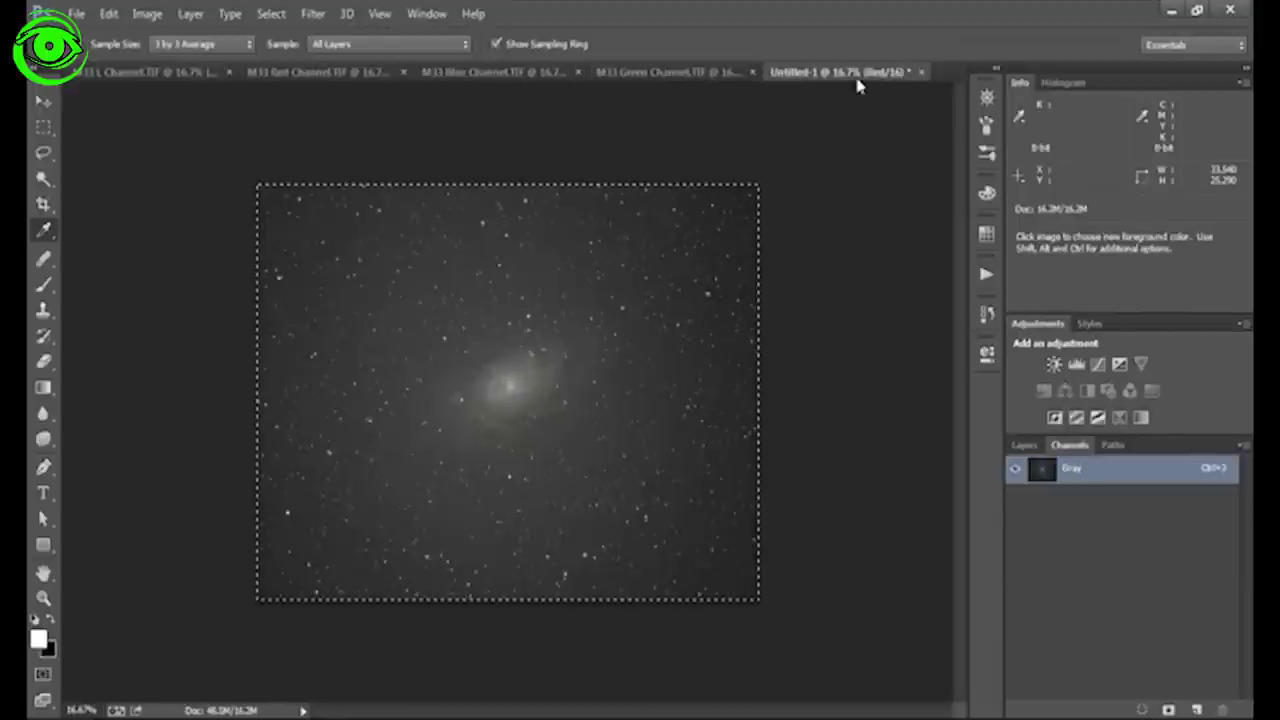
{"action": "left_click", "coordinate": [1052, 530]}
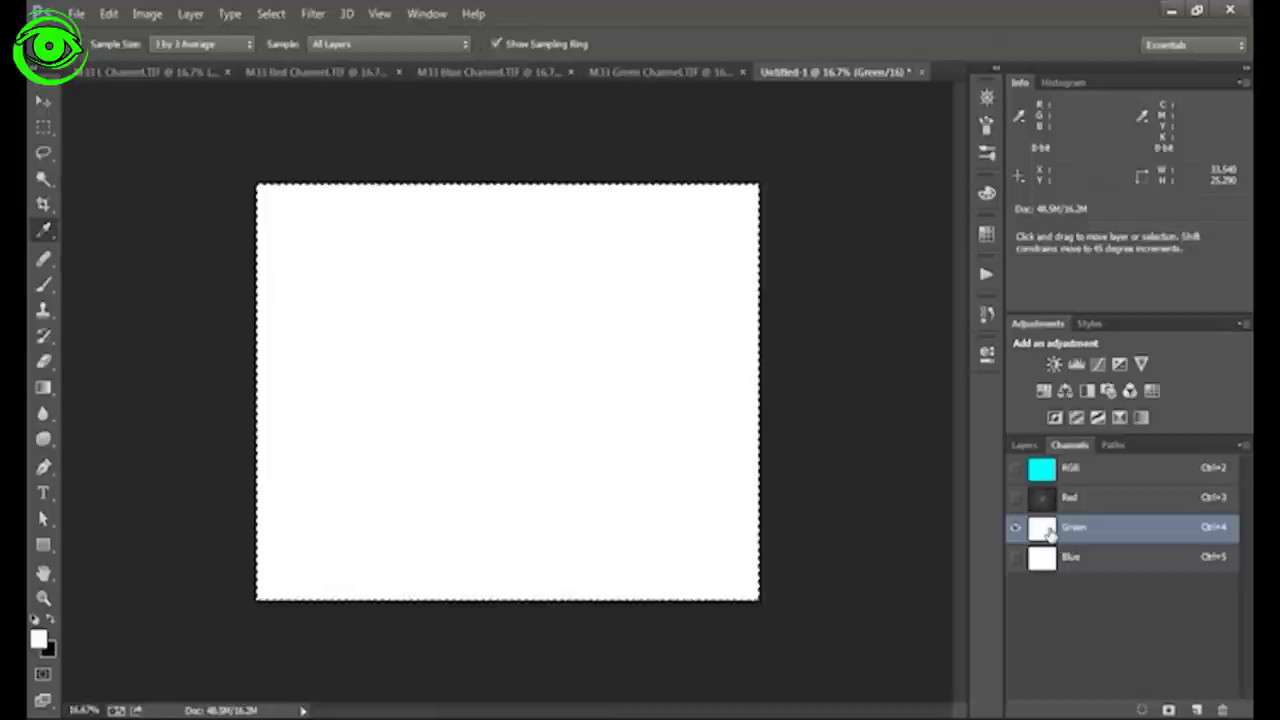
{"action": "key", "text": "ctrl+v"}
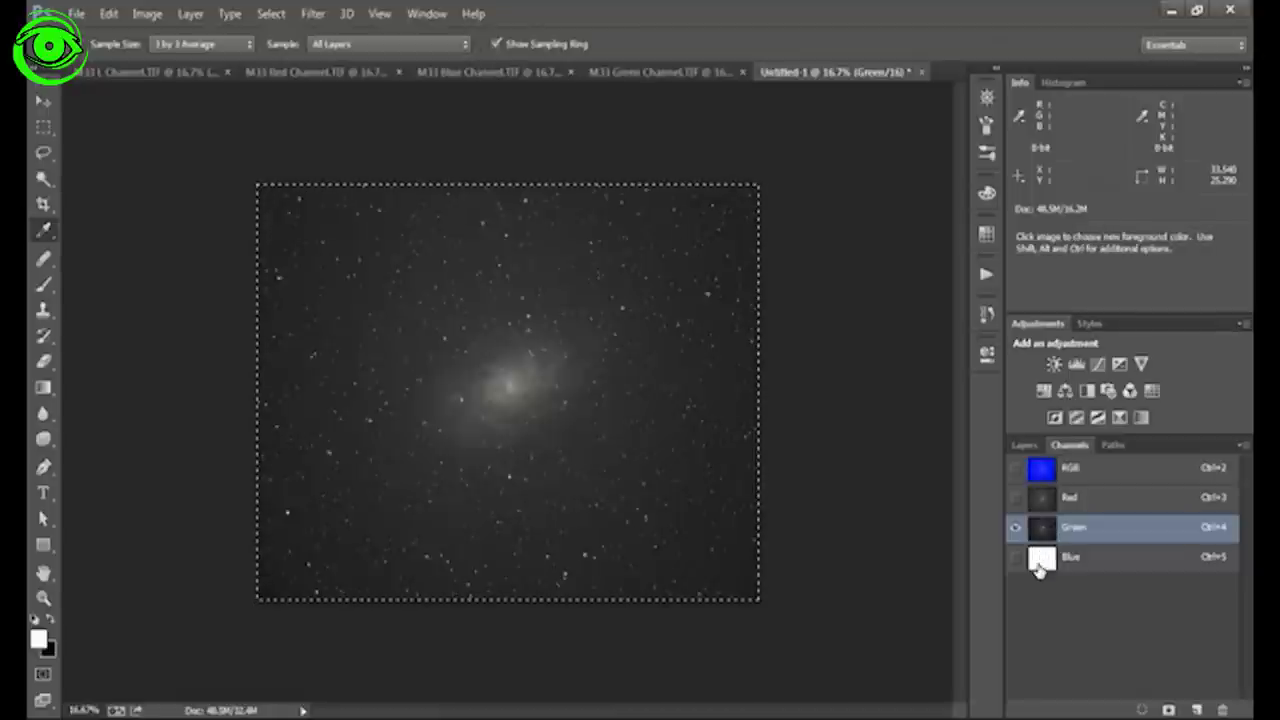
- Paste the M33 Blue Channel image into the Blue channel and view the RGB composite
{"action": "left_click", "coordinate": [1040, 562]}
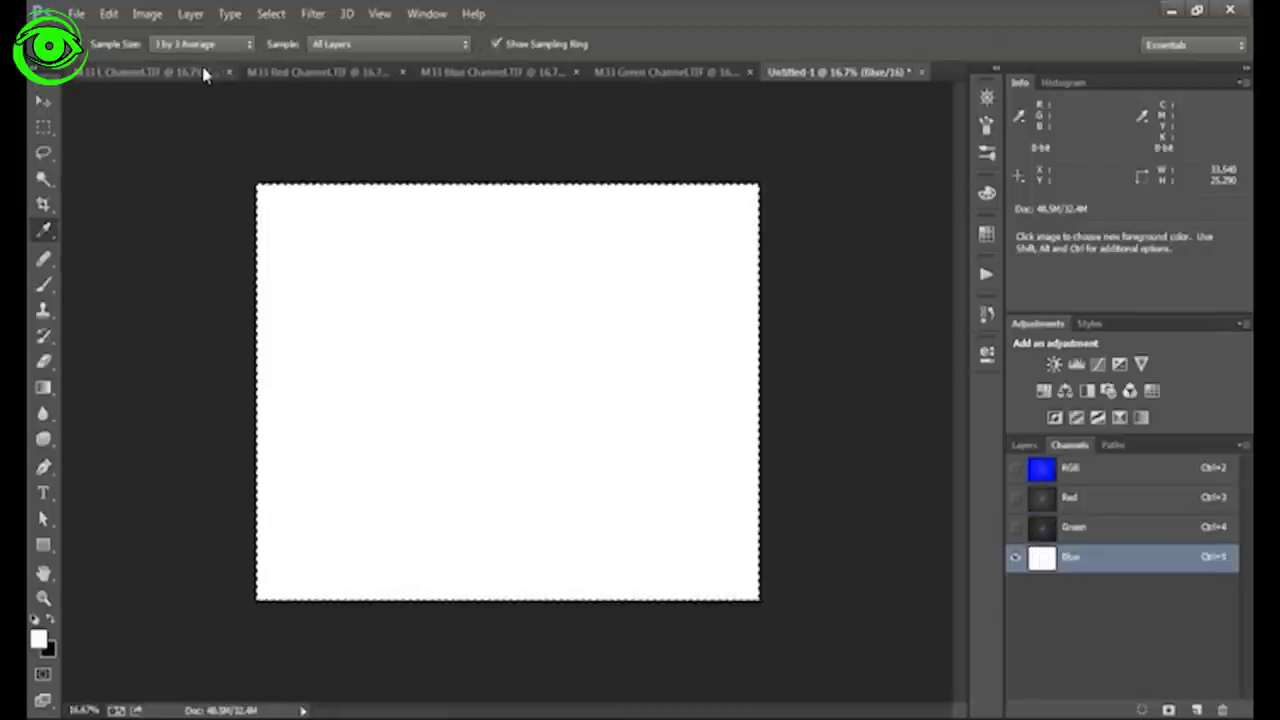
{"action": "left_click", "coordinate": [449, 77]}
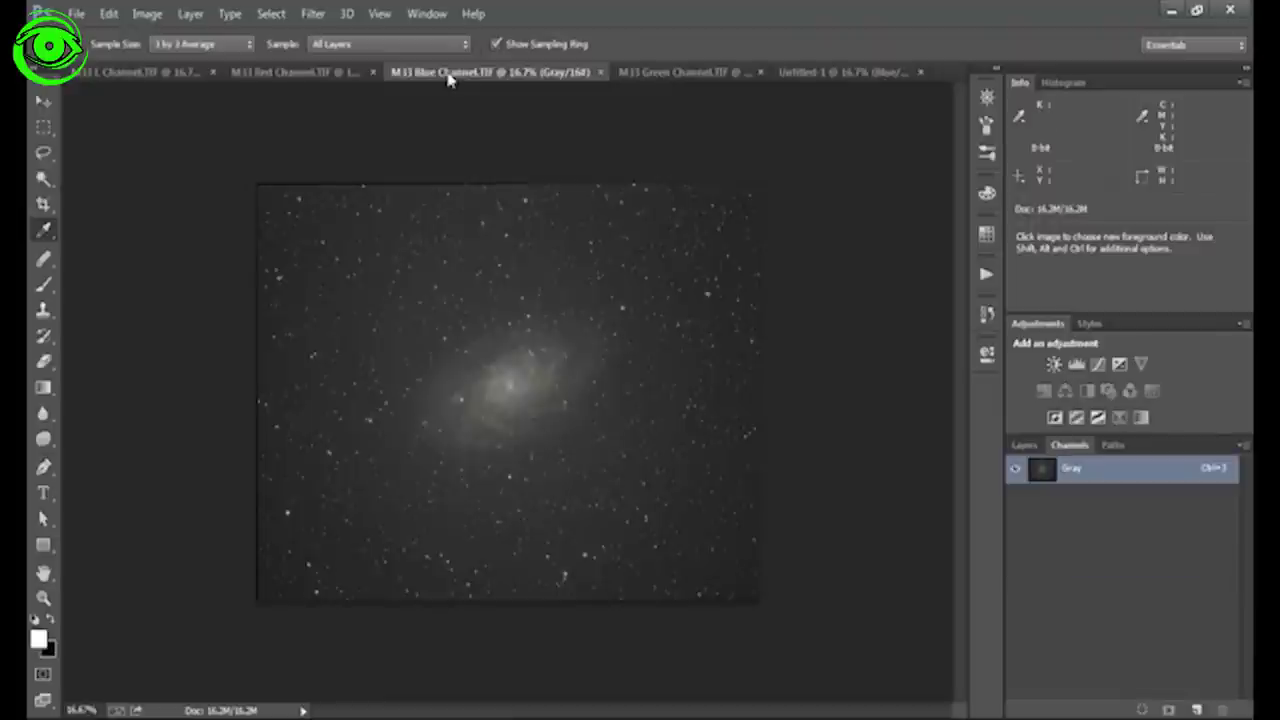
{"action": "key", "text": "ctrl+a"}
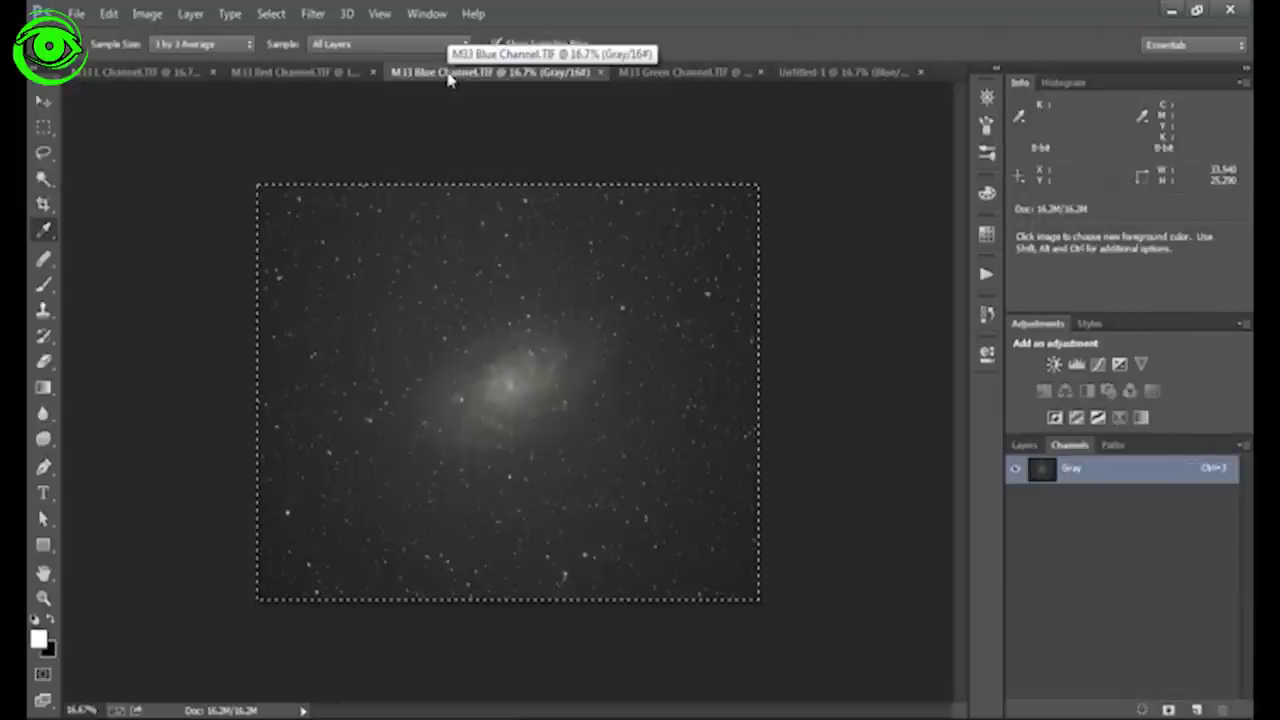
{"action": "left_click", "coordinate": [822, 73]}
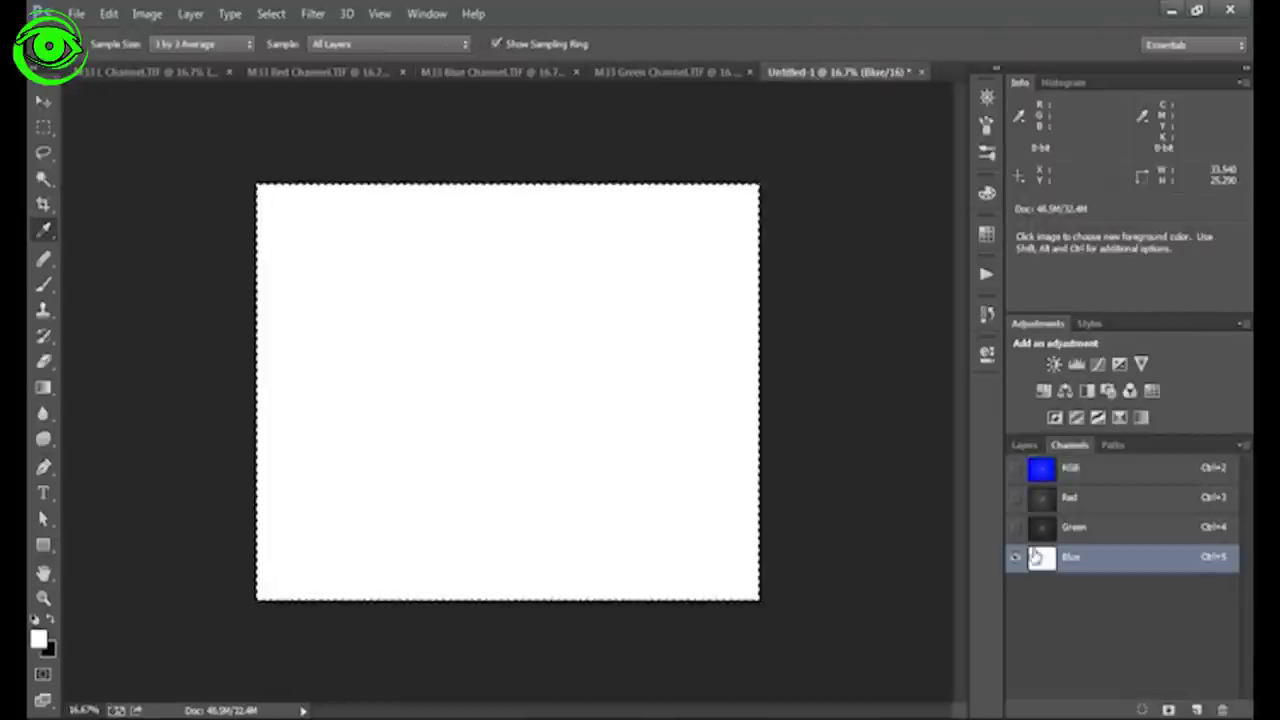
{"action": "key", "text": "ctrl"}
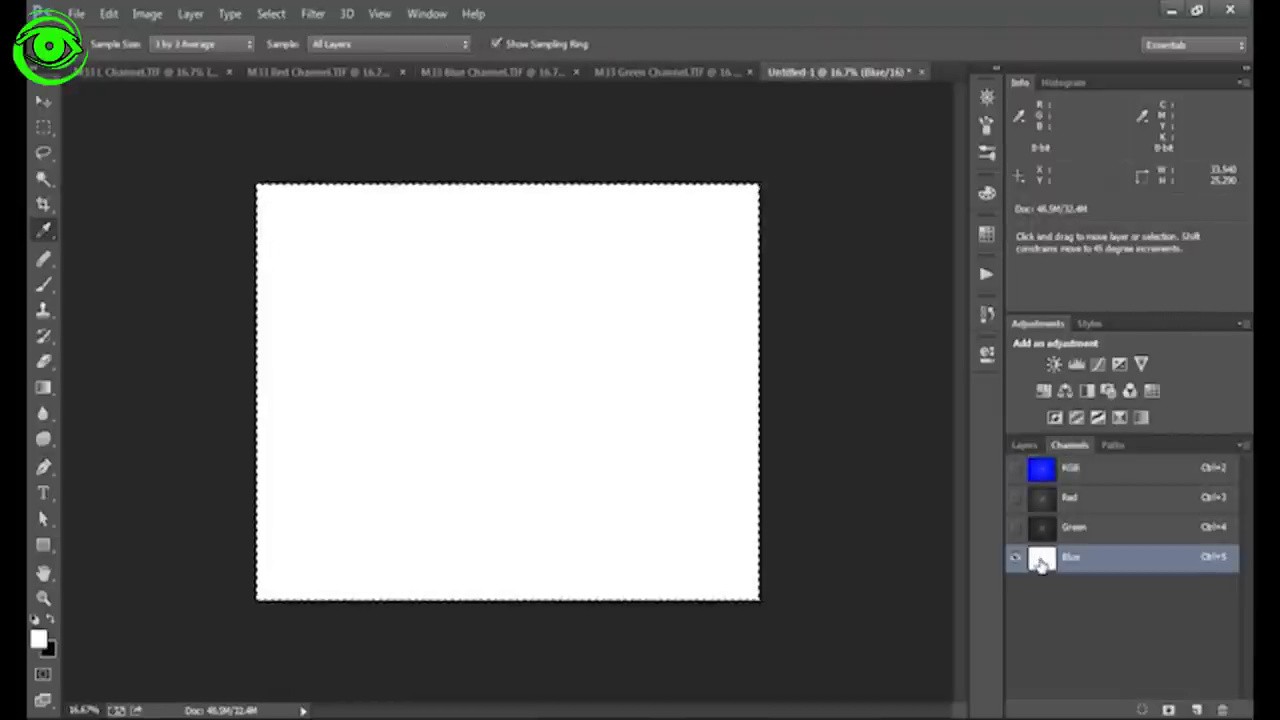
{"action": "key", "text": "ctrl+v"}
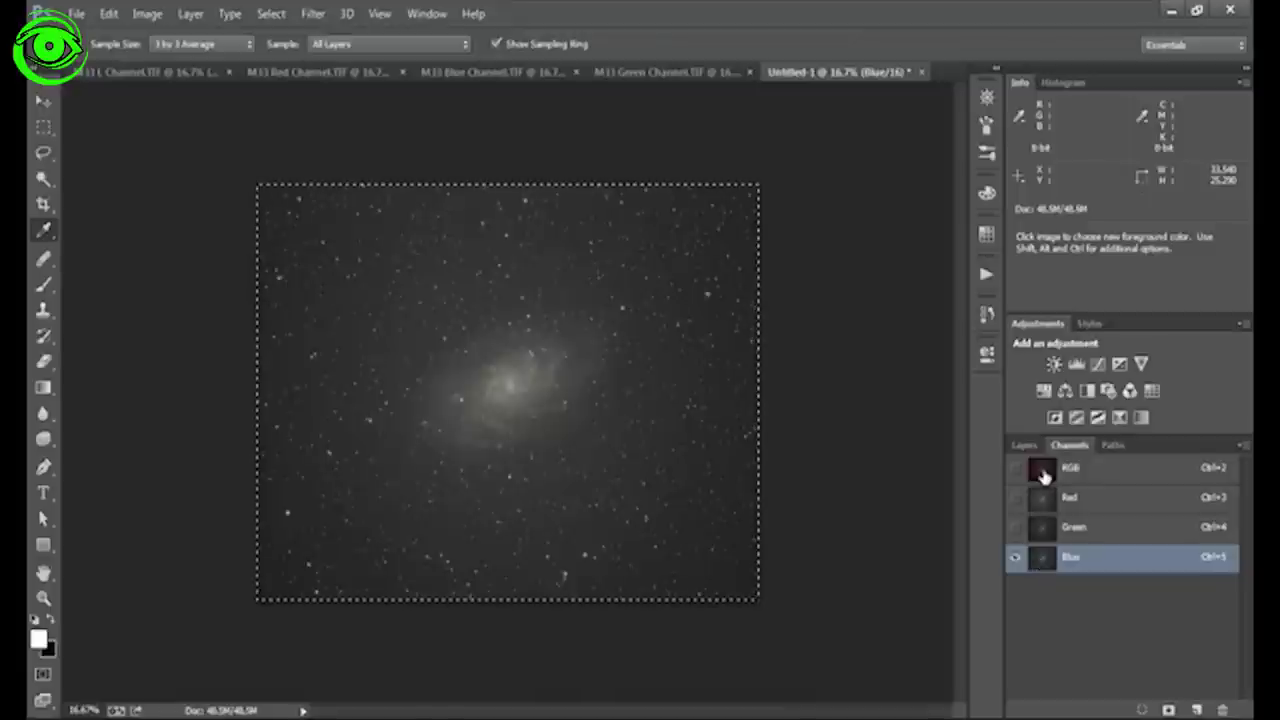
{"action": "left_click", "coordinate": [1040, 476]}
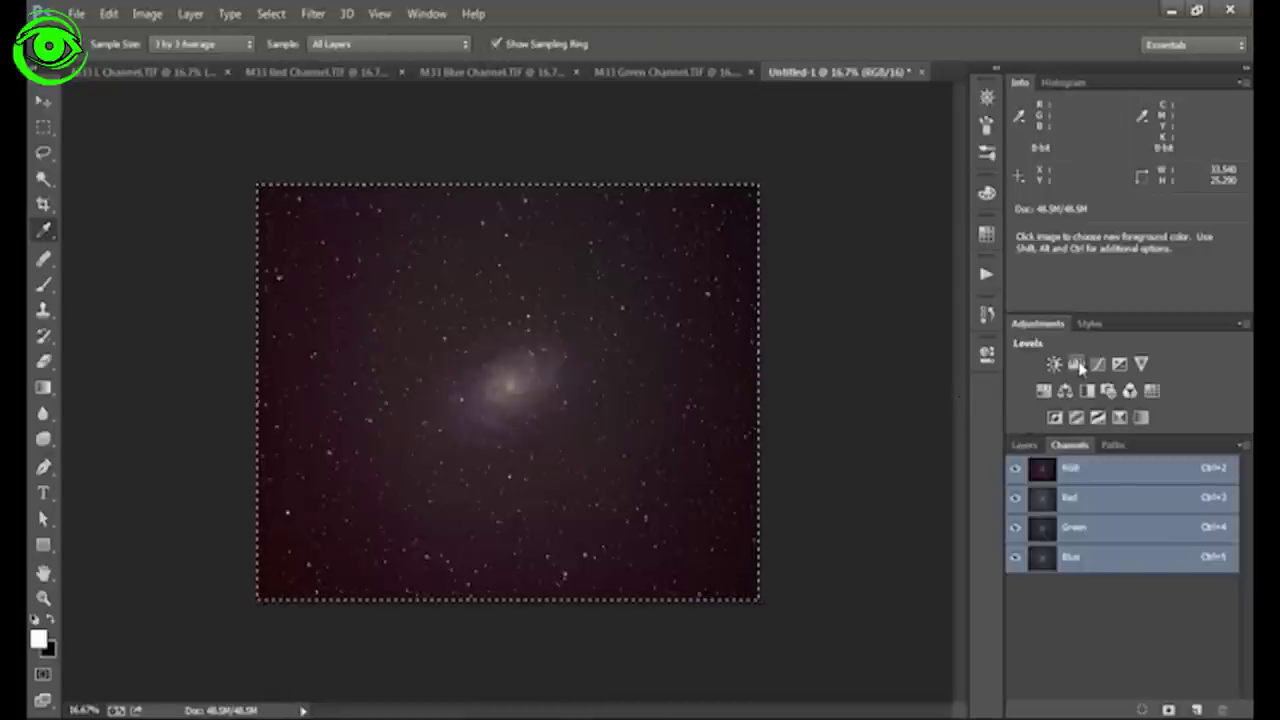
- Return to the Layers panel and add a Levels adjustment layer above Background
{"action": "left_click", "coordinate": [1024, 445]}
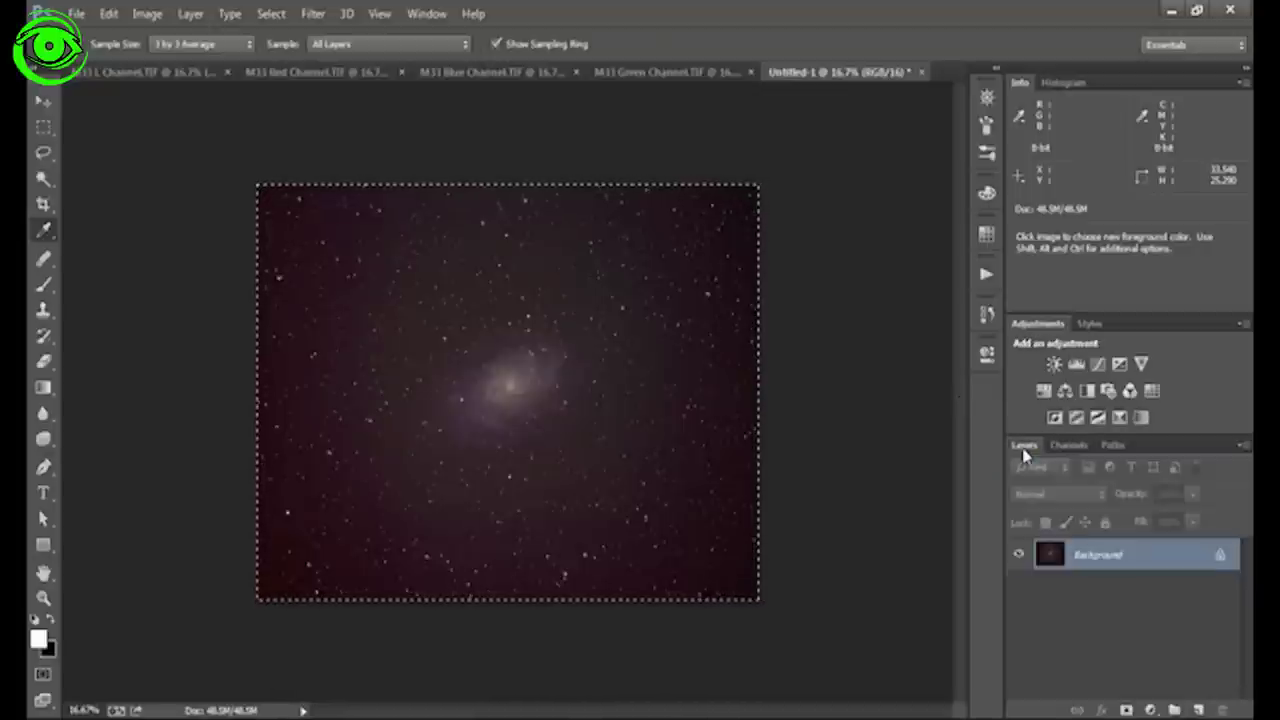
{"action": "left_click", "coordinate": [1076, 364]}
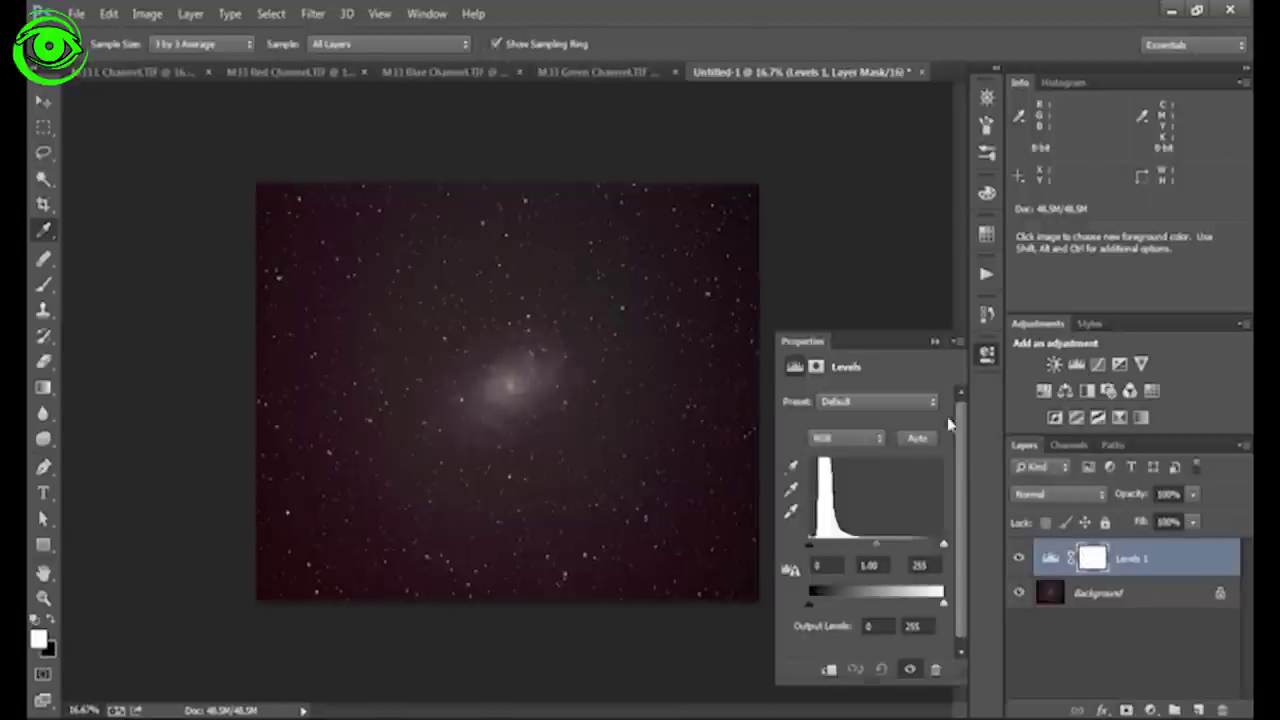
- Set the shadow target colour's red value to 30 and save it as the default
{"action": "double_click", "coordinate": [790, 472]}
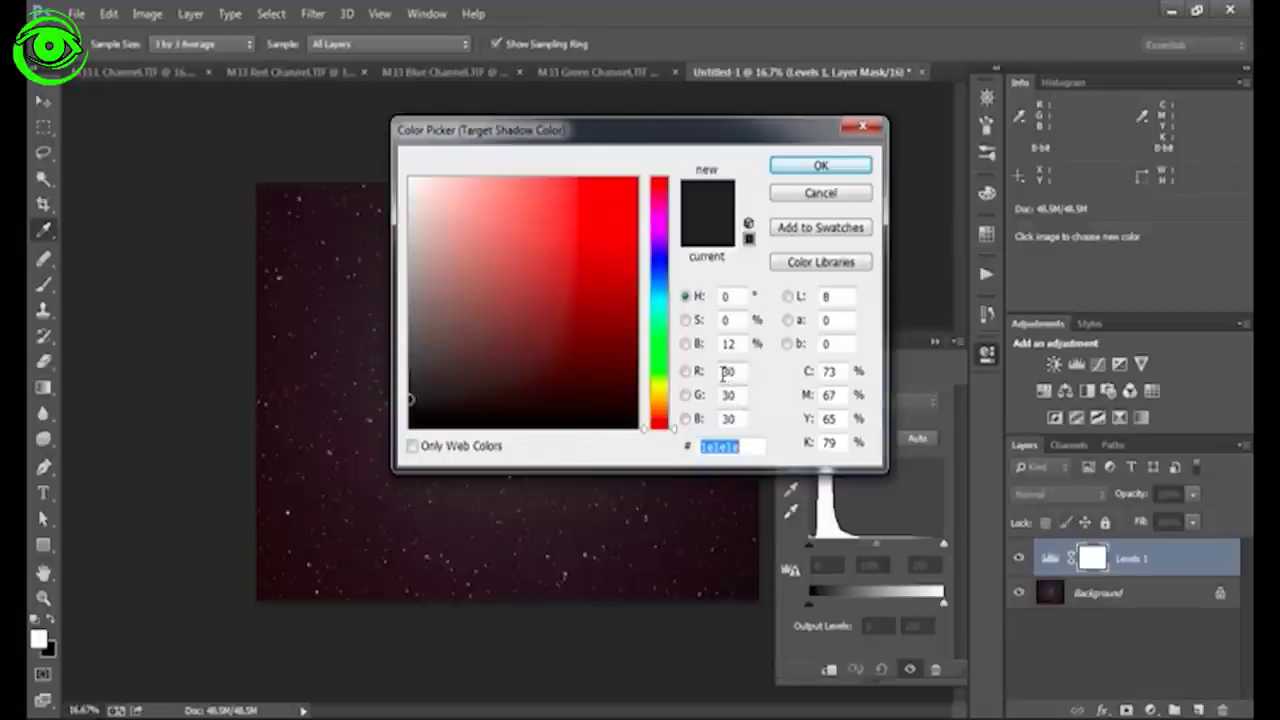
{"action": "left_click_drag", "start_coordinate": [724, 373], "coordinate": [741, 372]}
{"action": "type", "text": "3"}
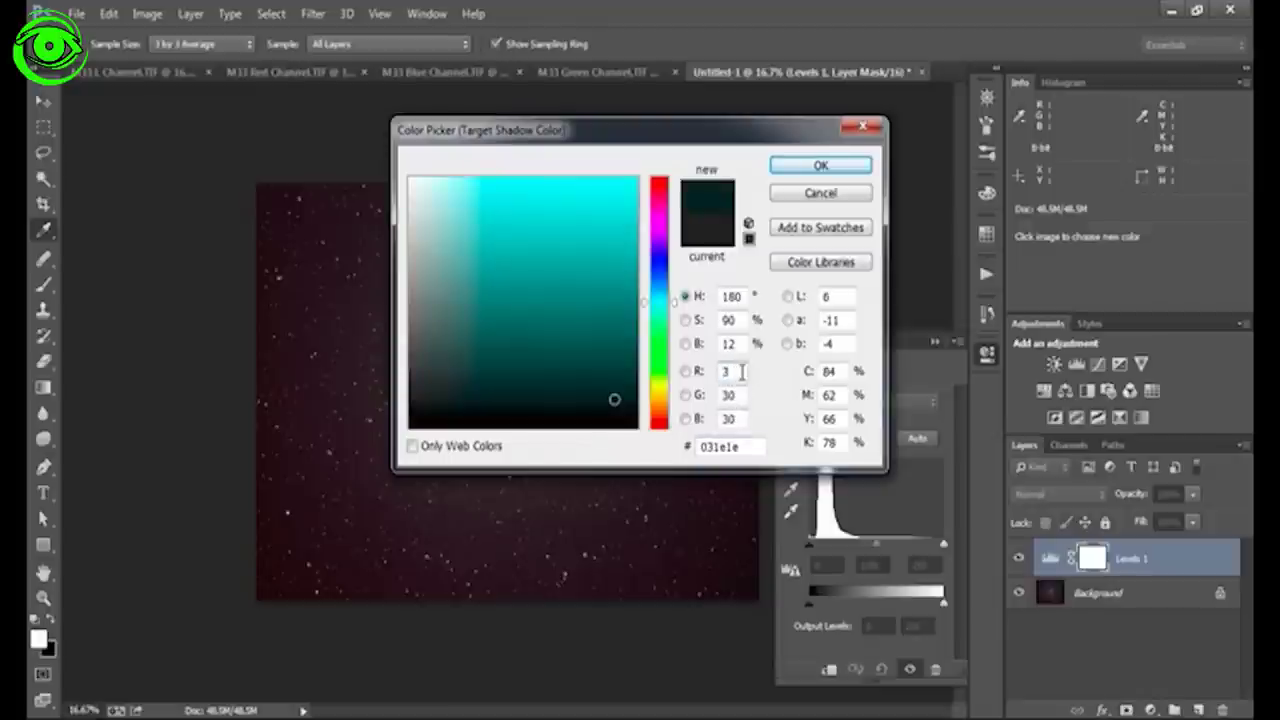
{"action": "type", "text": "0"}
{"action": "left_click", "coordinate": [819, 167]}
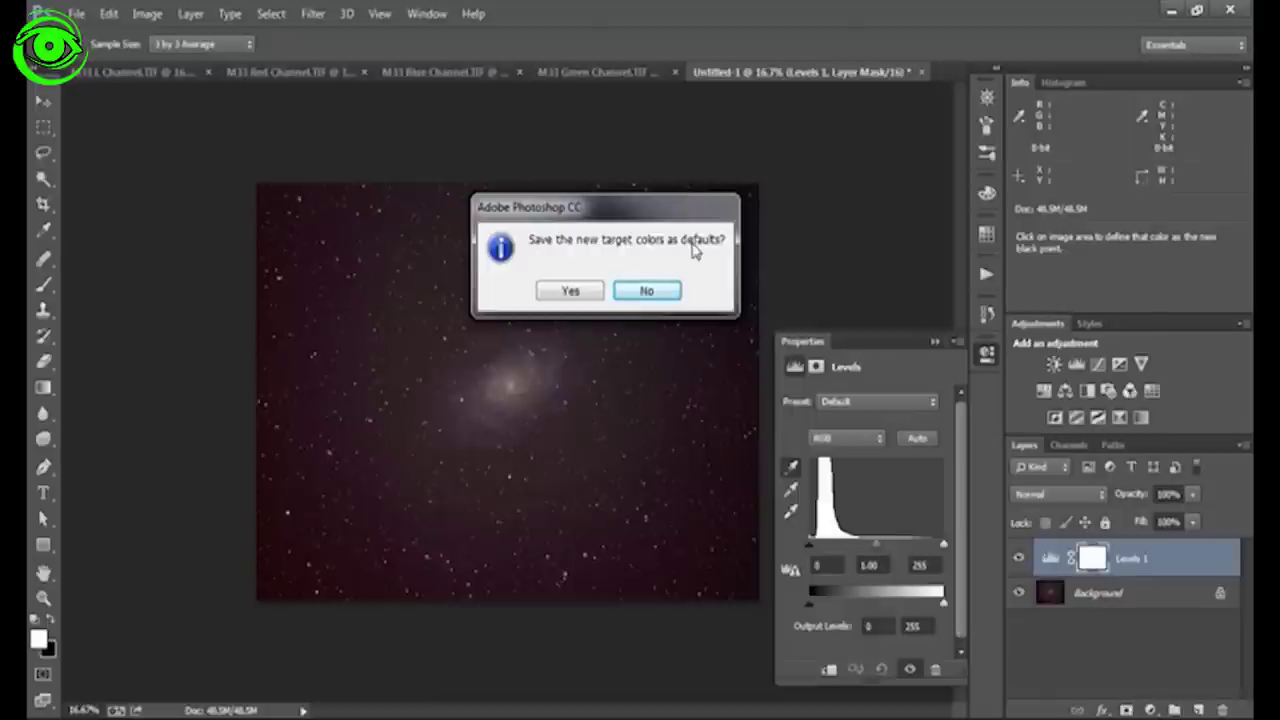
{"action": "left_click", "coordinate": [570, 291]}
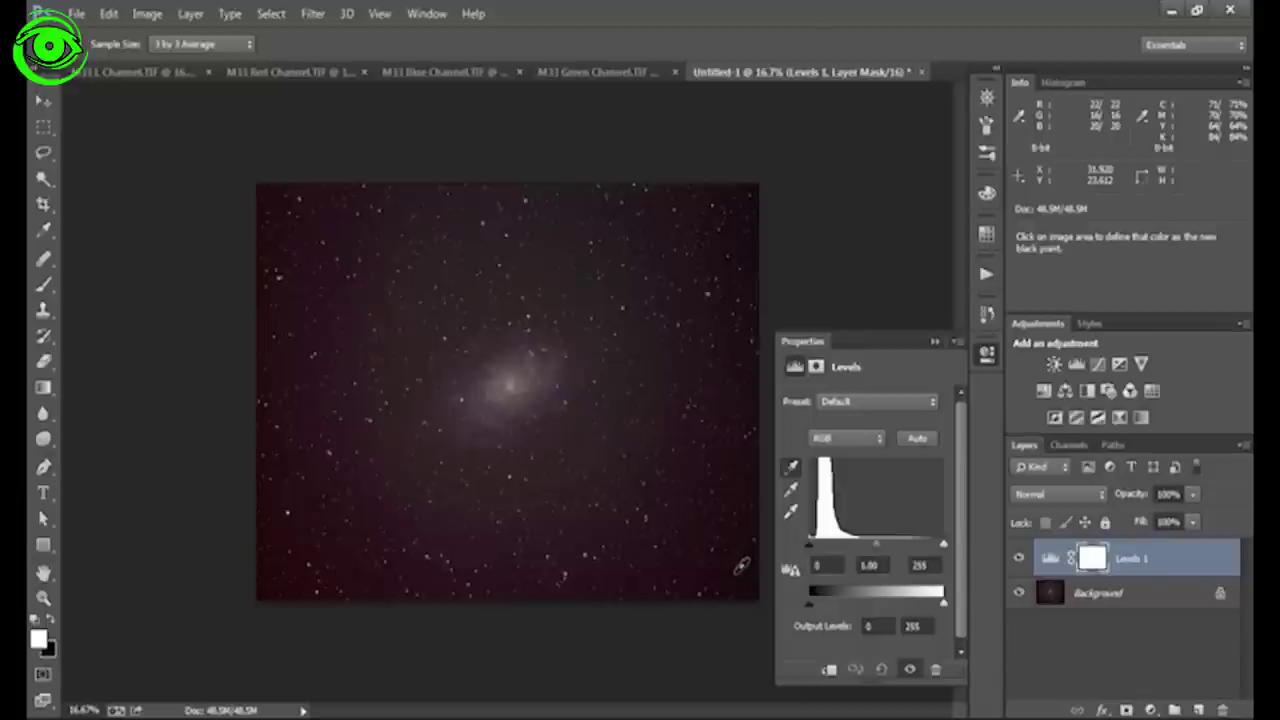
- Set the Levels black point from two dark sky samples, then also select Background
{"action": "left_click", "coordinate": [738, 571]}
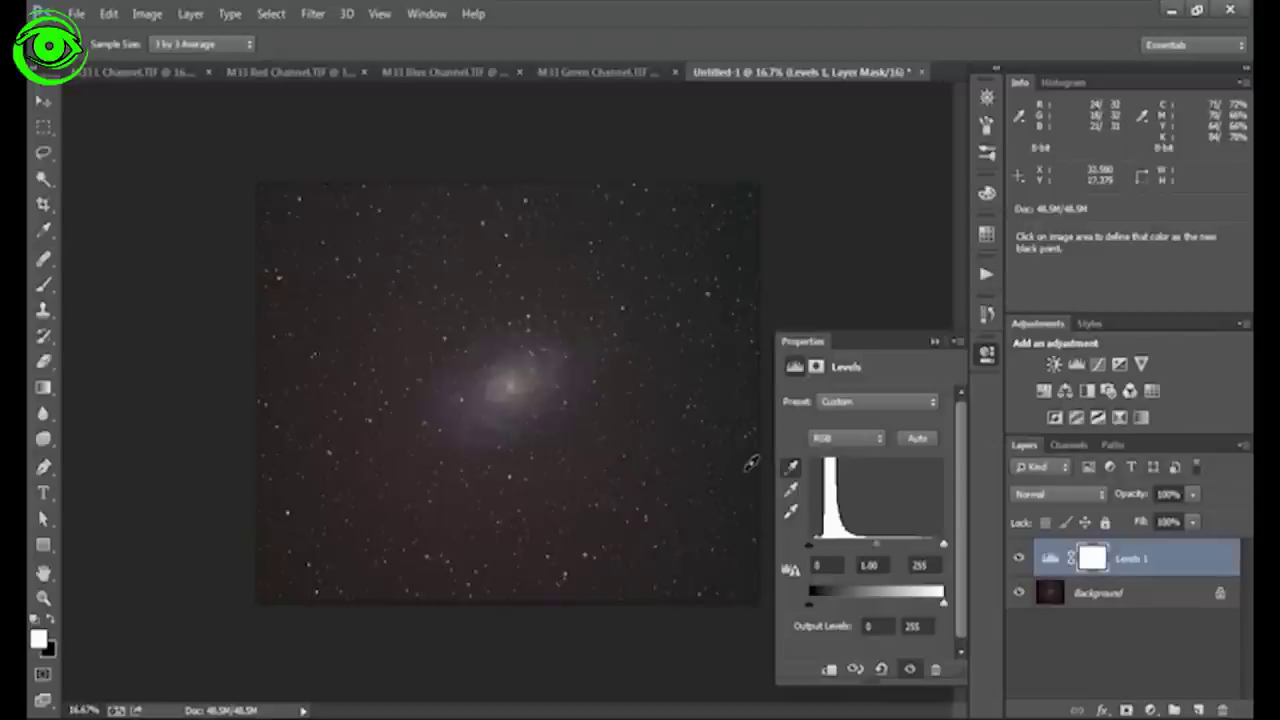
{"action": "left_click", "coordinate": [705, 289]}
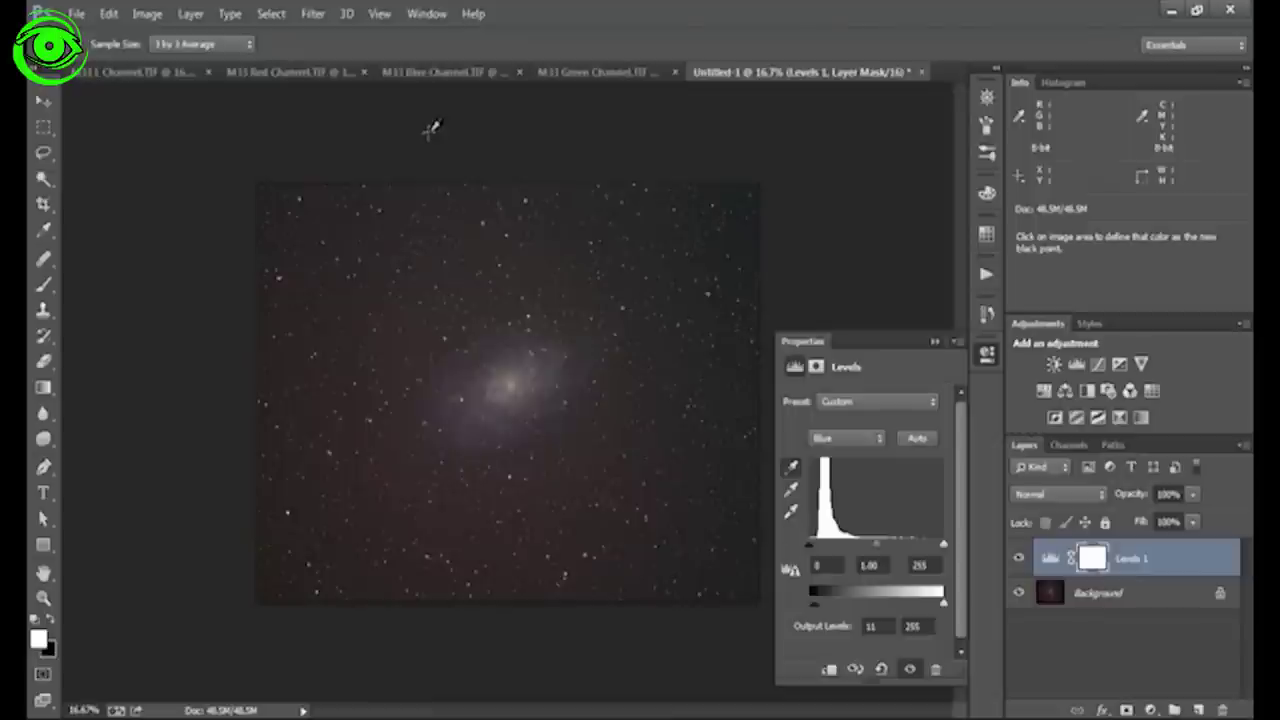
{"action": "left_click", "coordinate": [1052, 594], "text": "shift"}
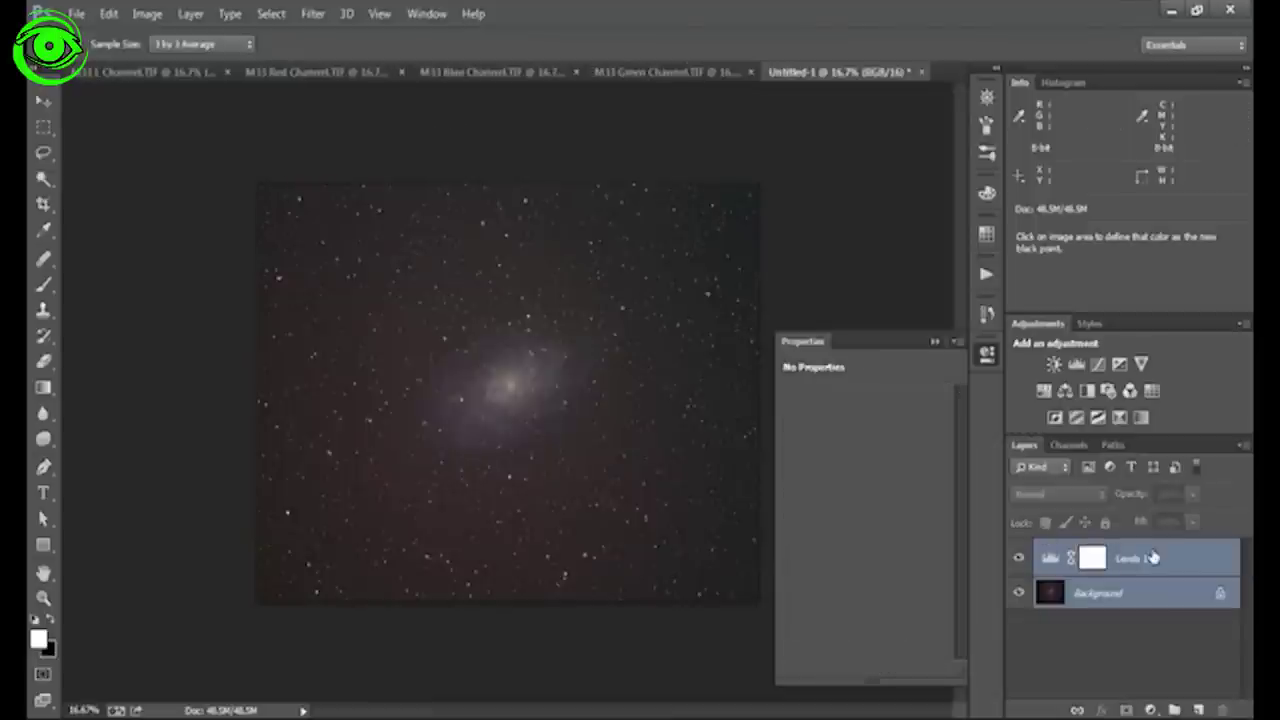
- Duplicate Levels 1 and Background, merge the copies into Levels 1 copy, and close Properties
{"action": "left_click_drag", "start_coordinate": [1170, 595], "coordinate": [1178, 709]}
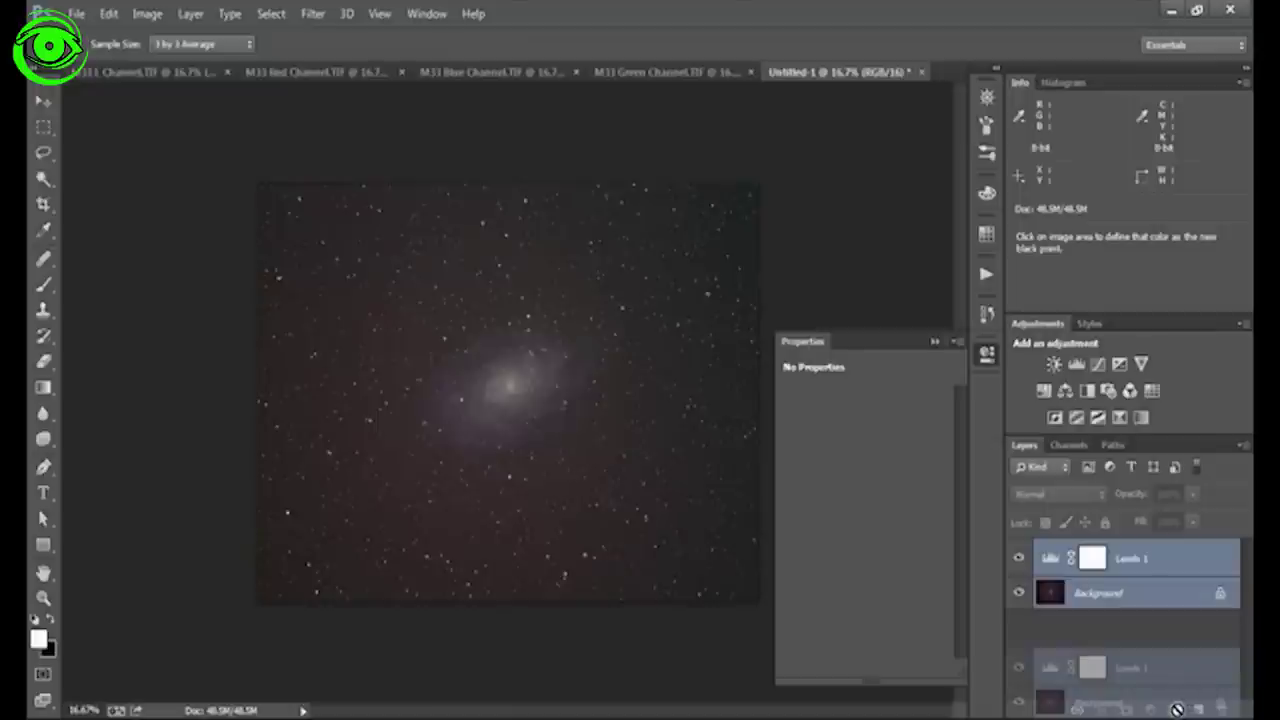
{"action": "left_click_drag", "start_coordinate": [1178, 709], "coordinate": [1178, 709]}
{"action": "right_click", "coordinate": [1155, 575]}
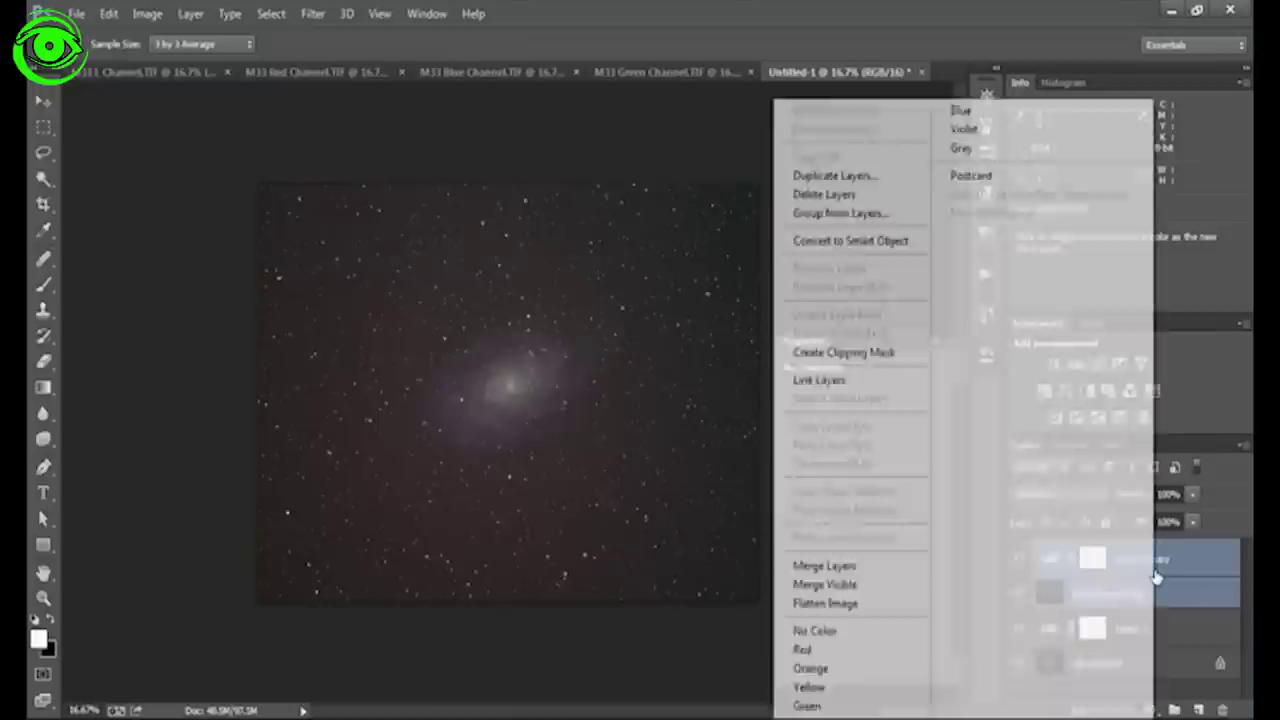
{"action": "left_click", "coordinate": [890, 567]}
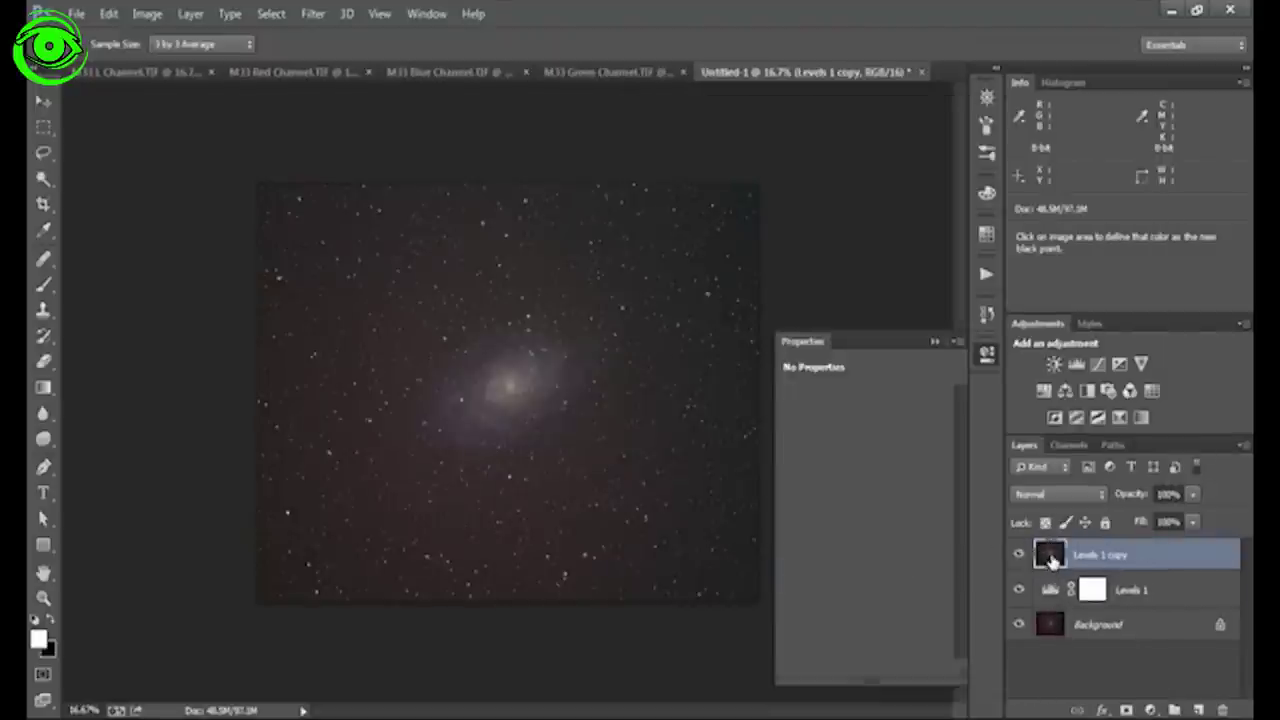
{"action": "left_click", "coordinate": [935, 341]}
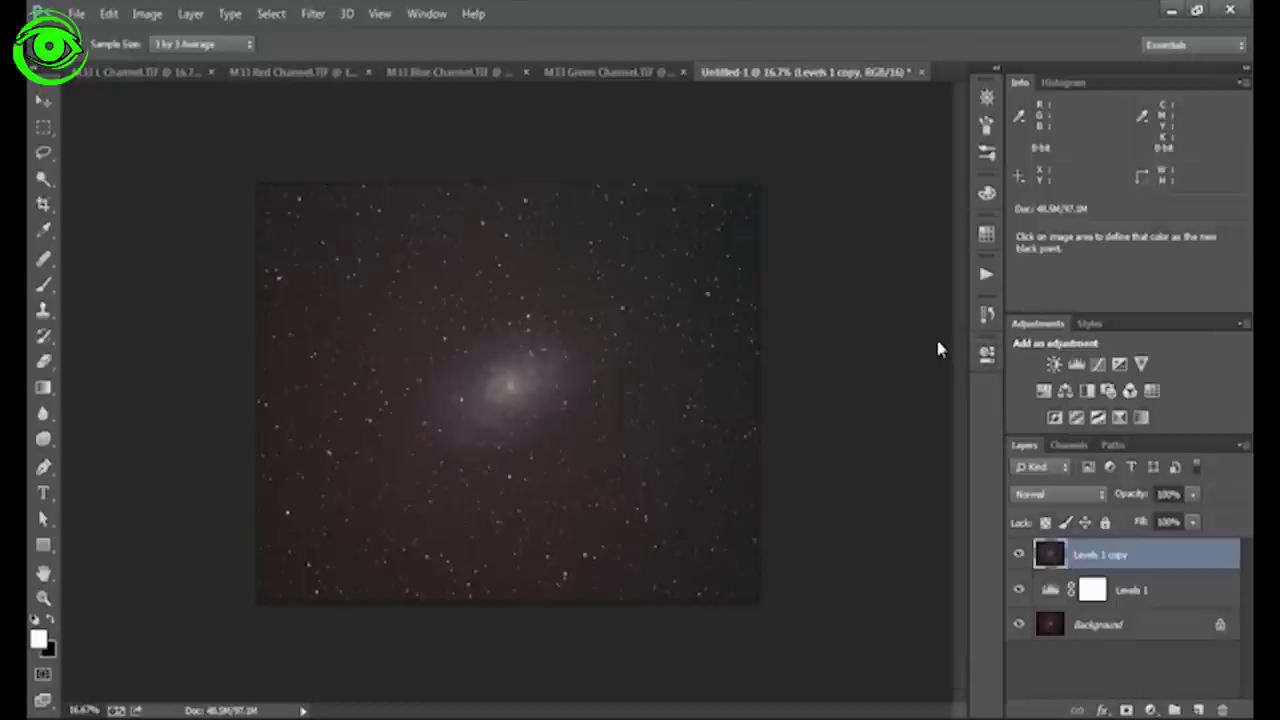
{"action": "left_click", "coordinate": [44, 153]}
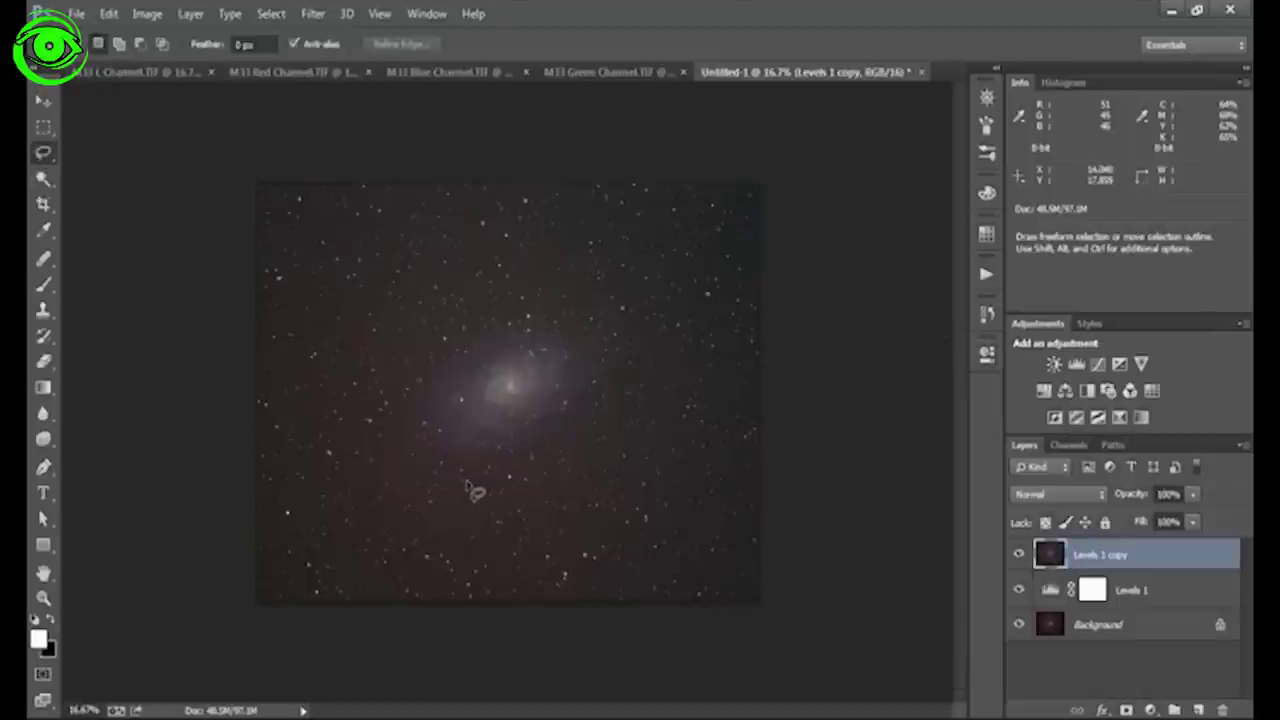
- Lasso the galaxy, save the outline as channel 'Galaxy', and invert the selection to the sky
{"action": "mouse_move", "coordinate": [475, 478]}
{"action": "left_mouse_down"}
{"action": "mouse_move", "coordinate": [541, 466]}
{"action": "mouse_move", "coordinate": [591, 423]}
{"action": "mouse_move", "coordinate": [617, 366]}
{"action": "mouse_move", "coordinate": [585, 305]}
{"action": "mouse_move", "coordinate": [545, 300]}
{"action": "mouse_move", "coordinate": [420, 350]}
{"action": "mouse_move", "coordinate": [401, 398]}
{"action": "mouse_move", "coordinate": [407, 454]}
{"action": "mouse_move", "coordinate": [486, 485]}
{"action": "left_mouse_up"}
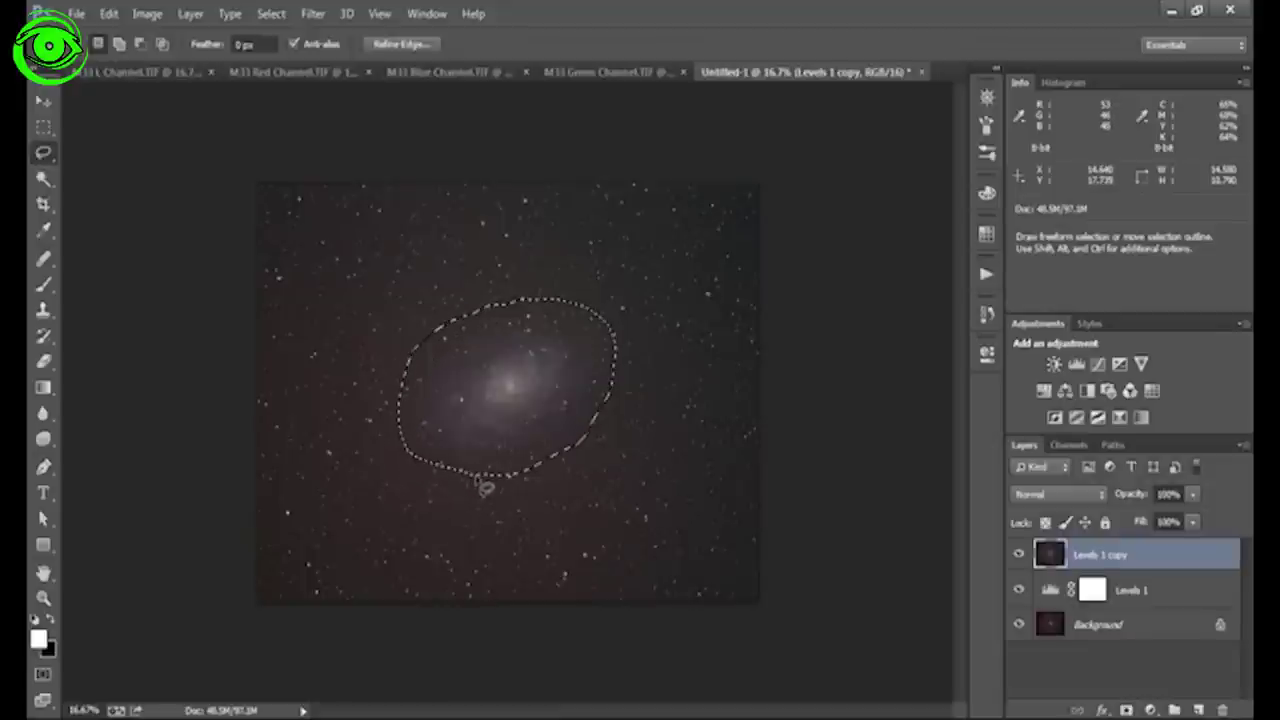
{"action": "left_click", "coordinate": [272, 18]}
{"action": "left_click", "coordinate": [274, 20]}
{"action": "left_click", "coordinate": [278, 22]}
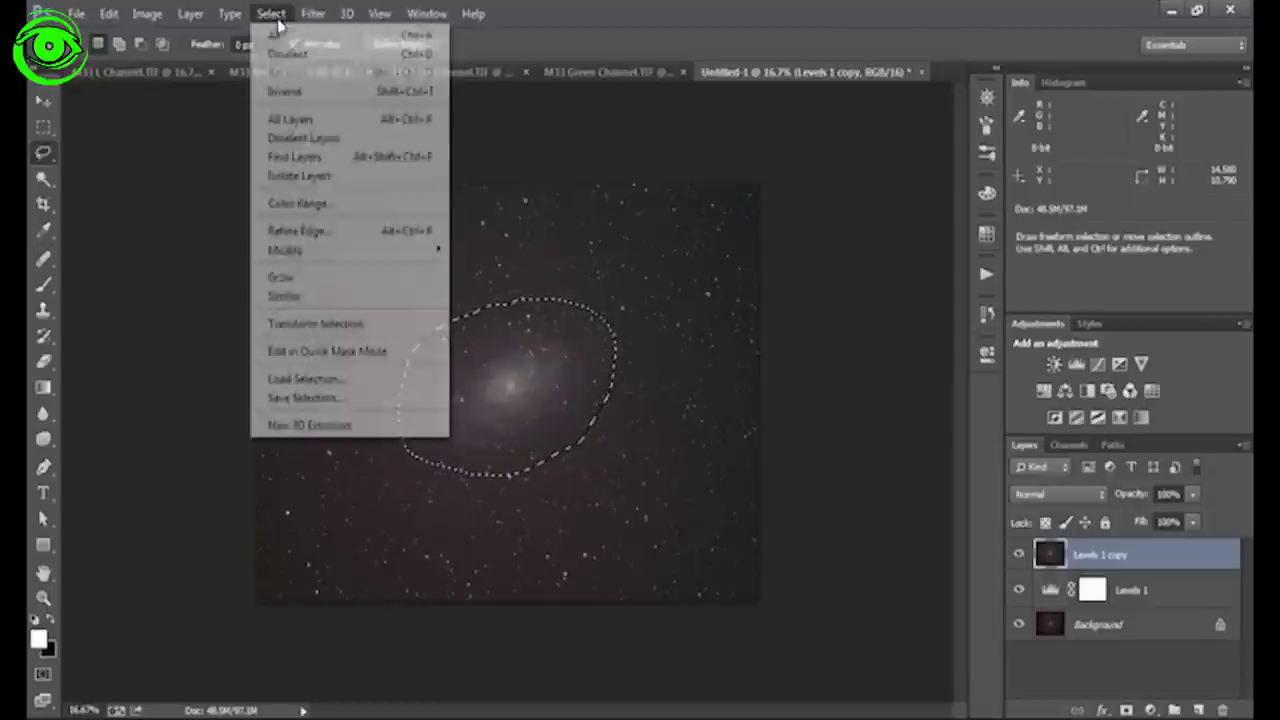
{"action": "left_click", "coordinate": [352, 398]}
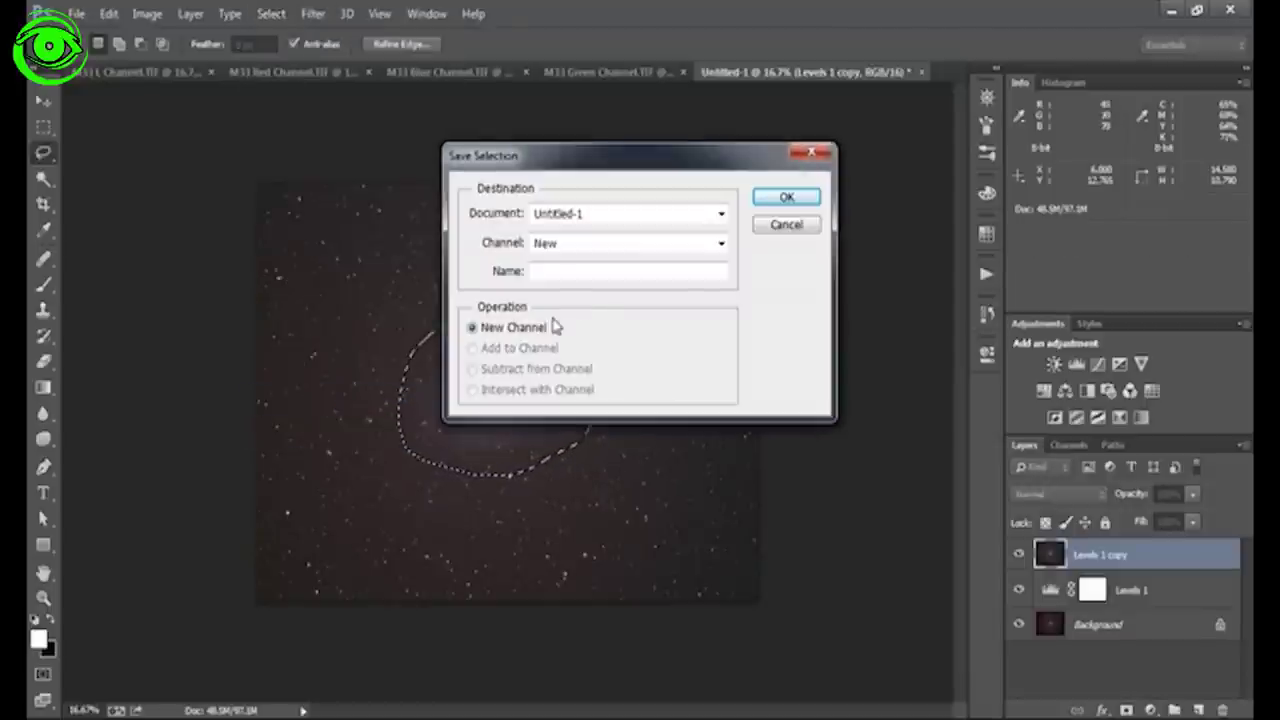
{"action": "type", "text": "Gab"}
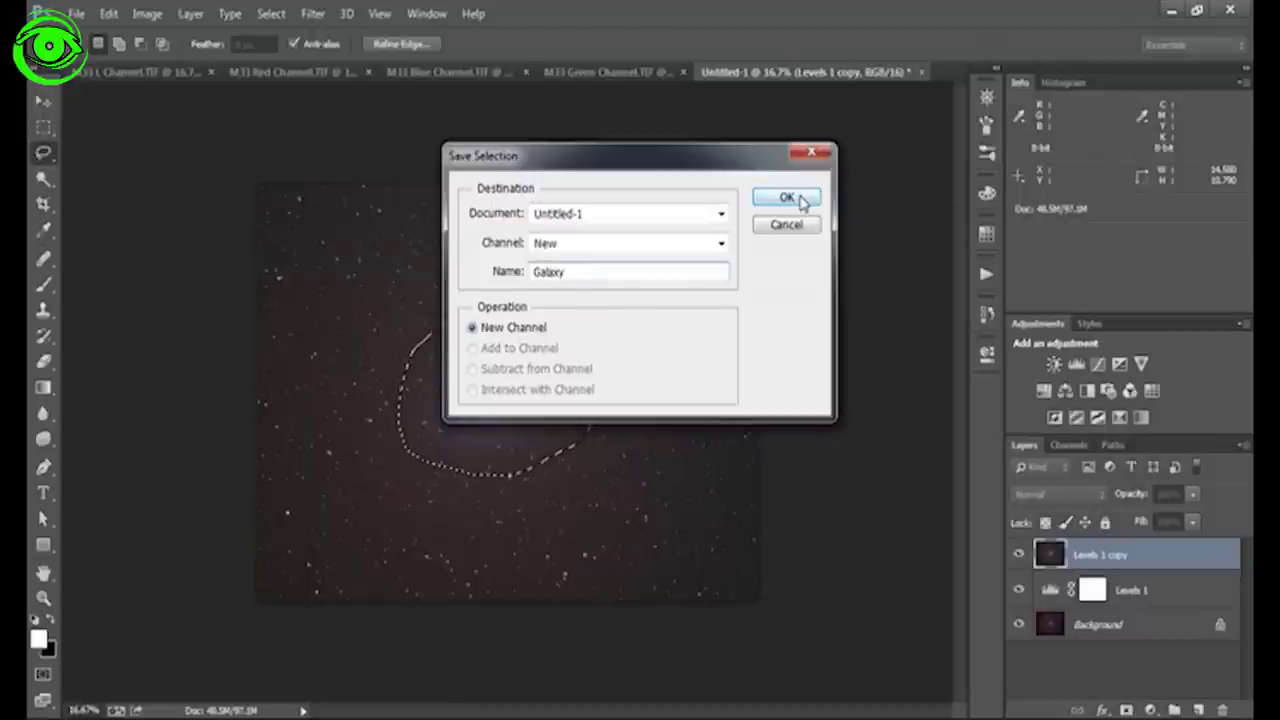
{"action": "left_click", "coordinate": [787, 198]}
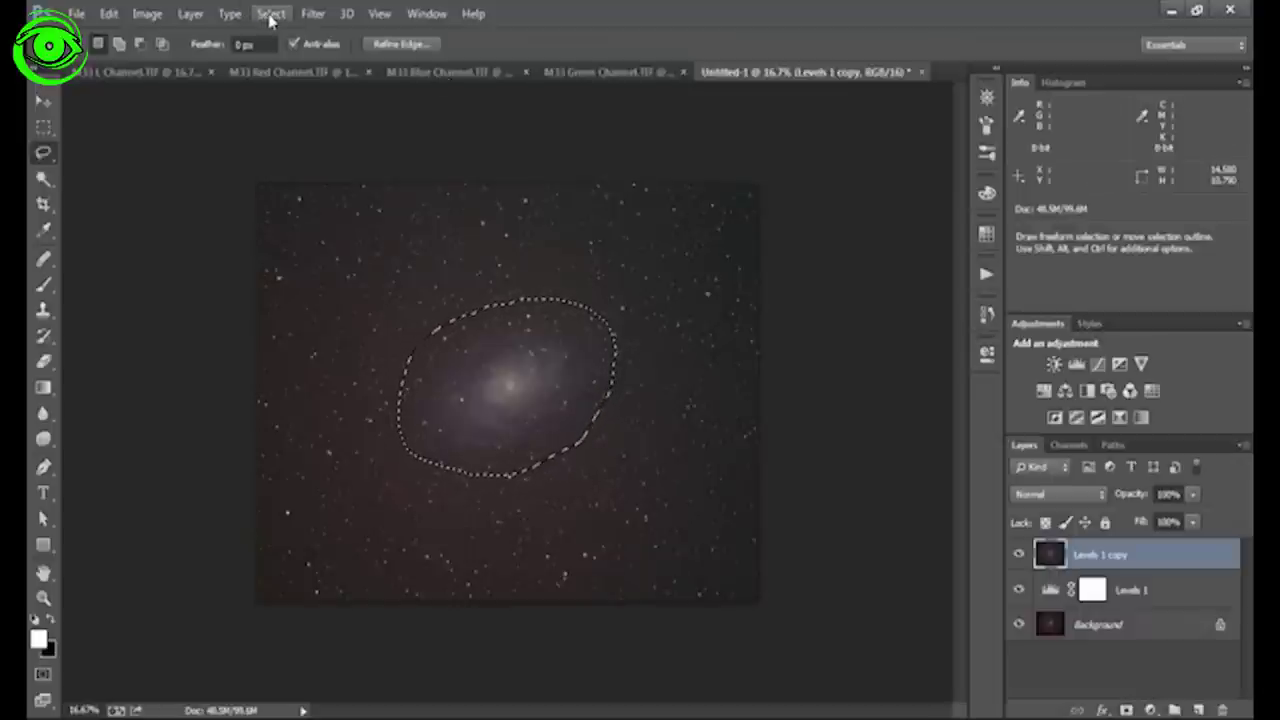
{"action": "left_click", "coordinate": [270, 14]}
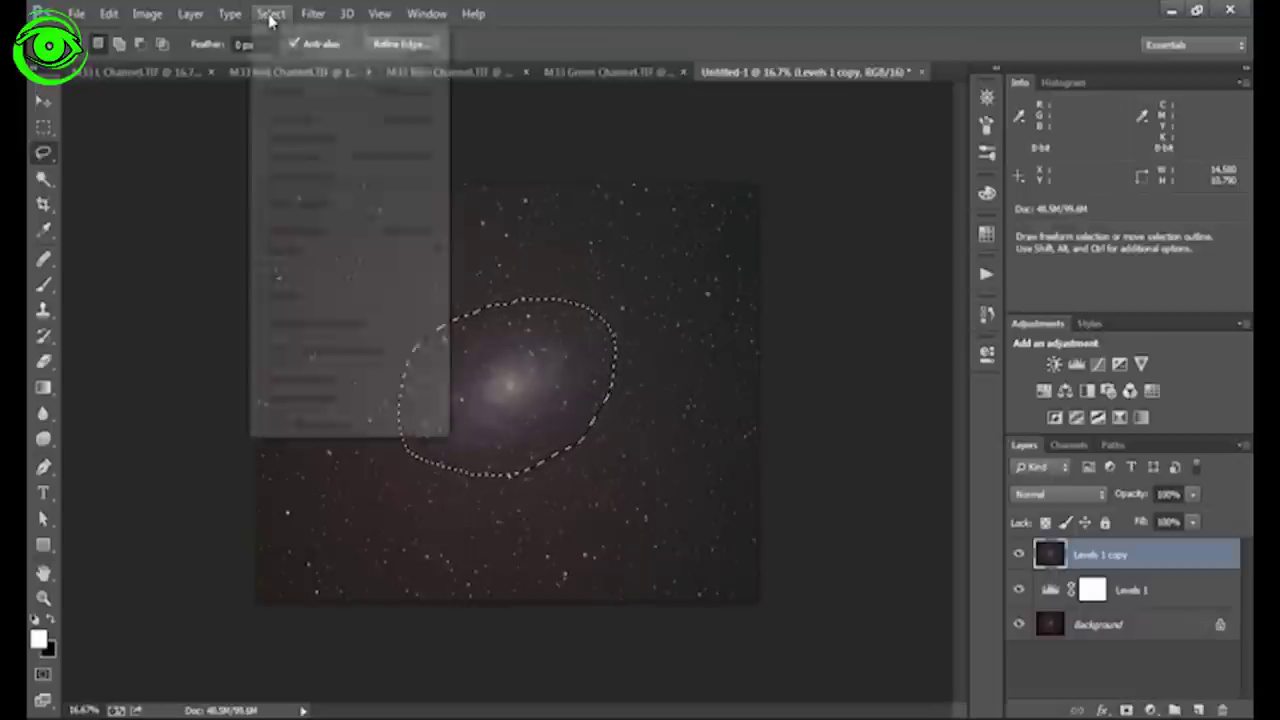
{"action": "left_click", "coordinate": [300, 95]}
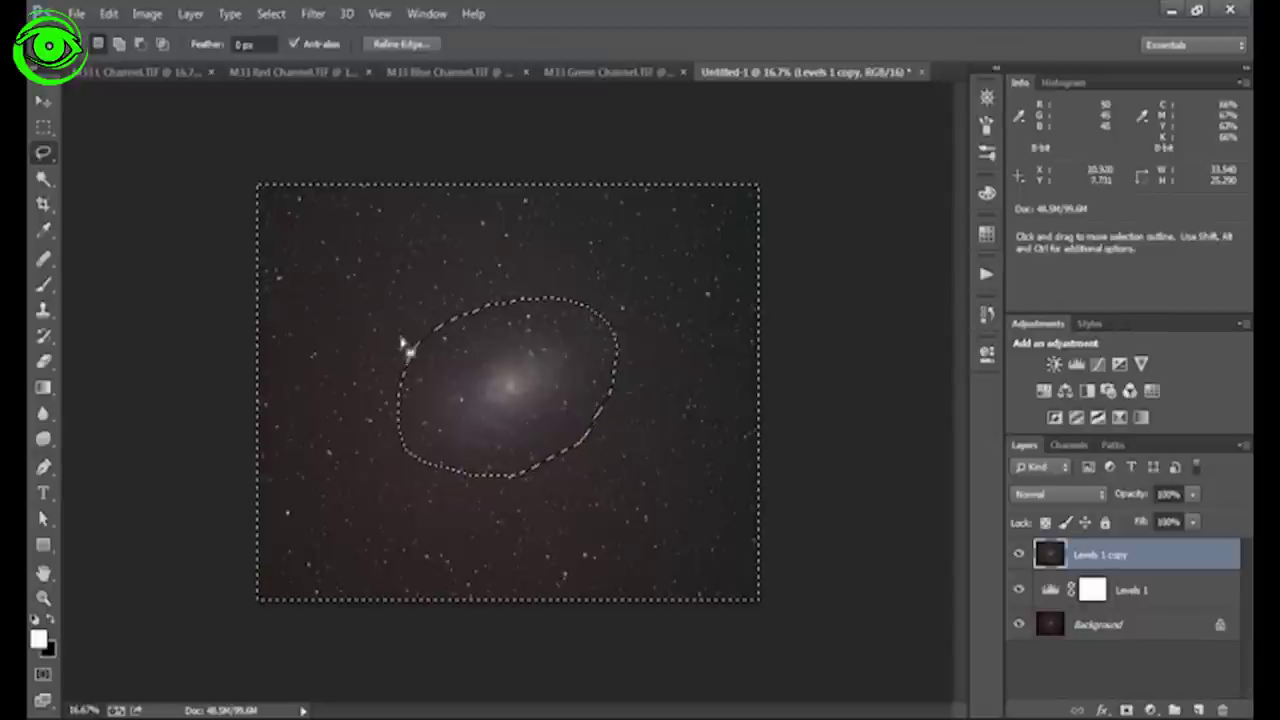
- Apply RC-Astro GradientXTerminator at Medium detail, Low aggressiveness, with balanced background colour
{"action": "left_click", "coordinate": [313, 13]}
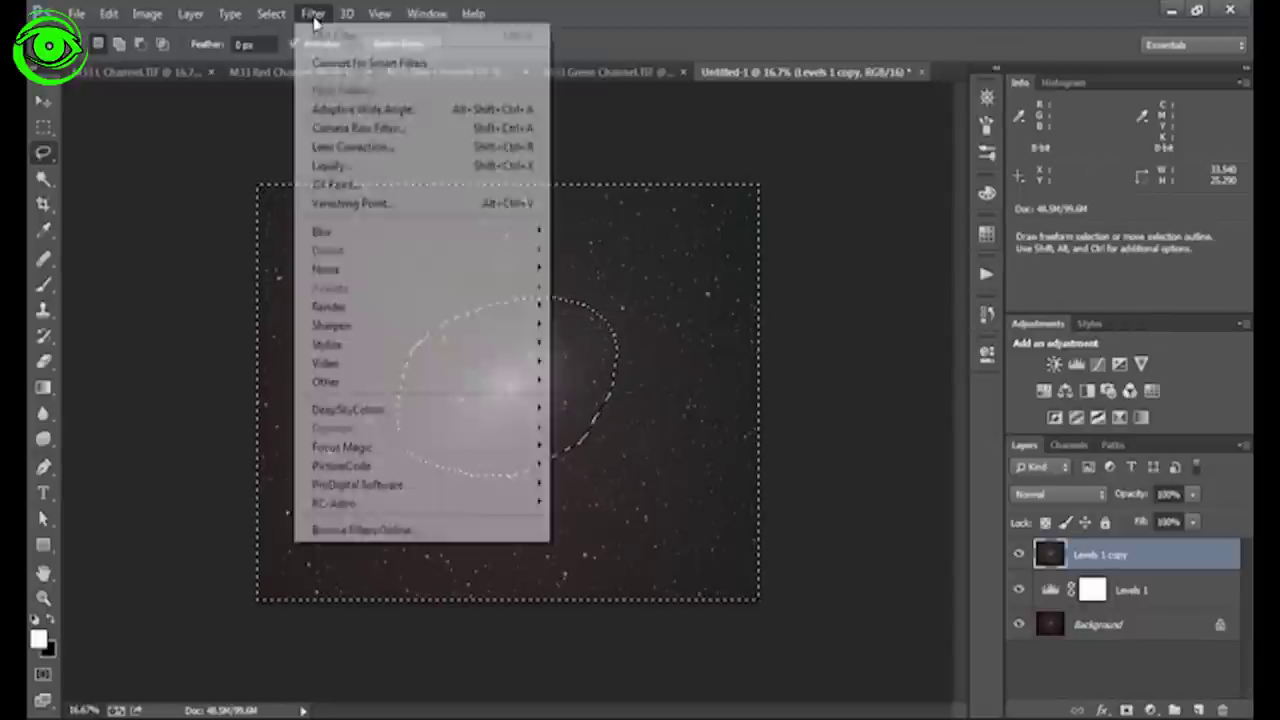
{"action": "mouse_move", "coordinate": [500, 503]}
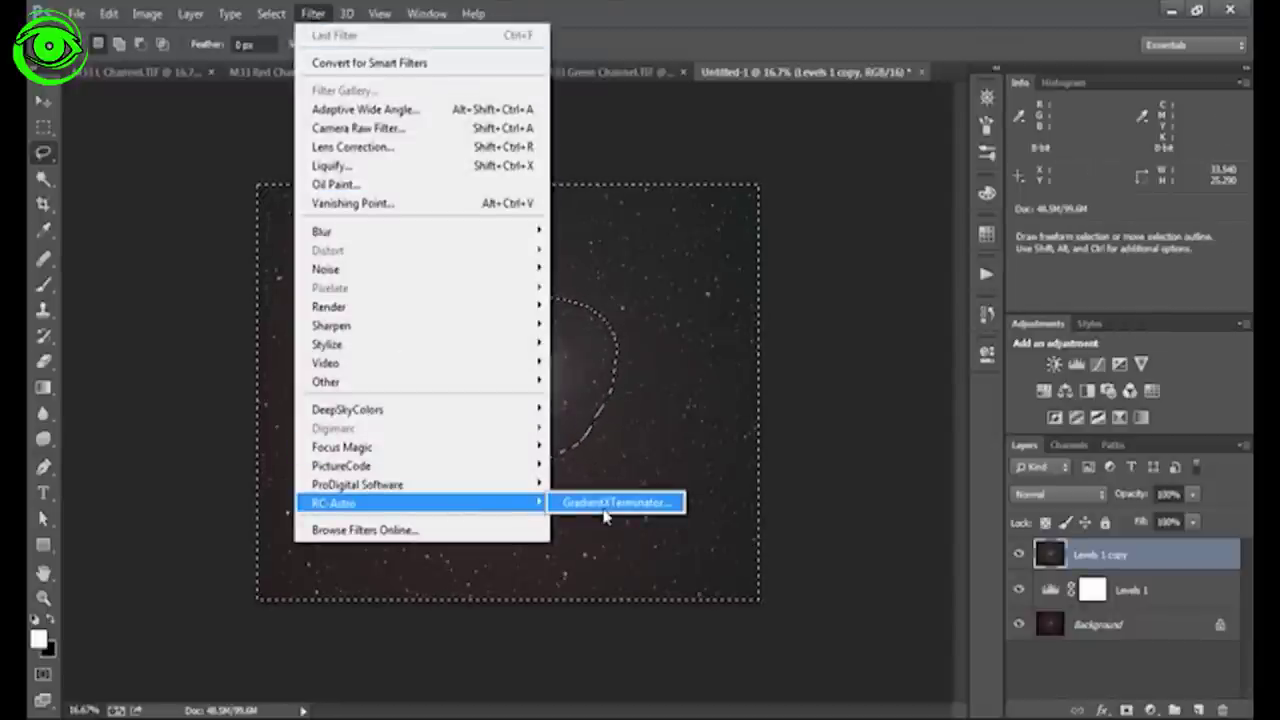
{"action": "left_click", "coordinate": [604, 505]}
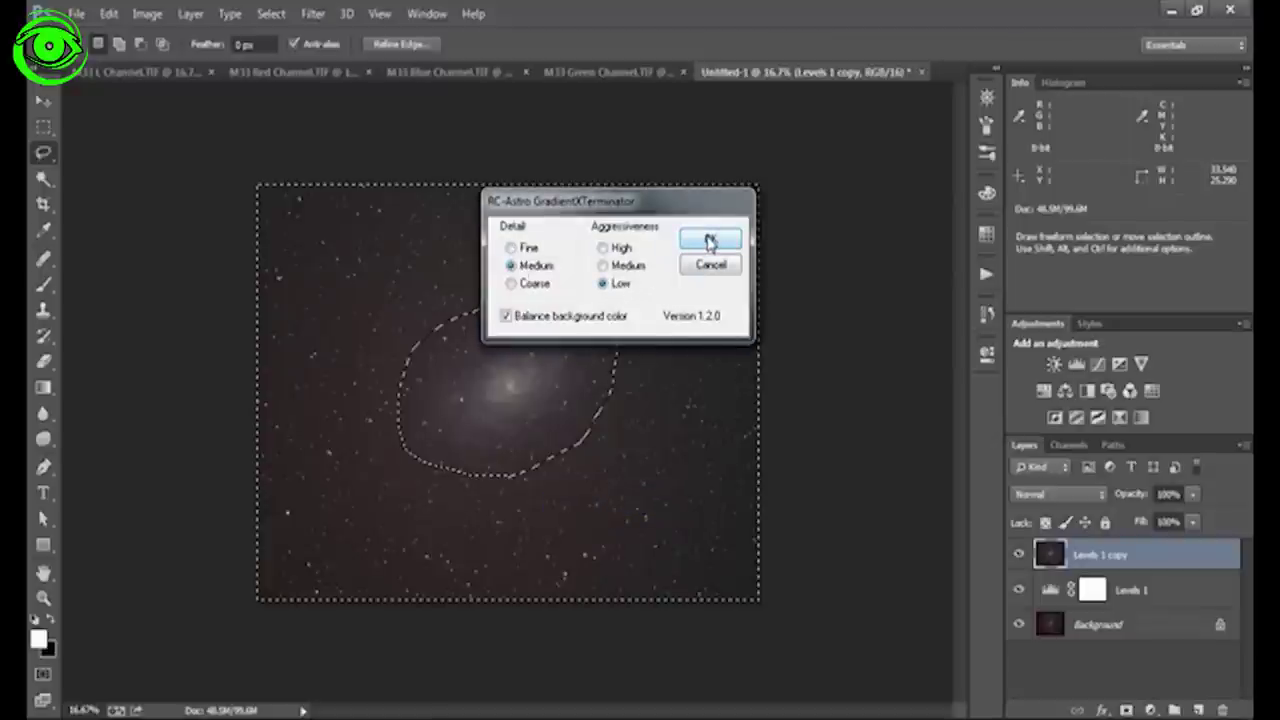
{"action": "left_click", "coordinate": [709, 242]}
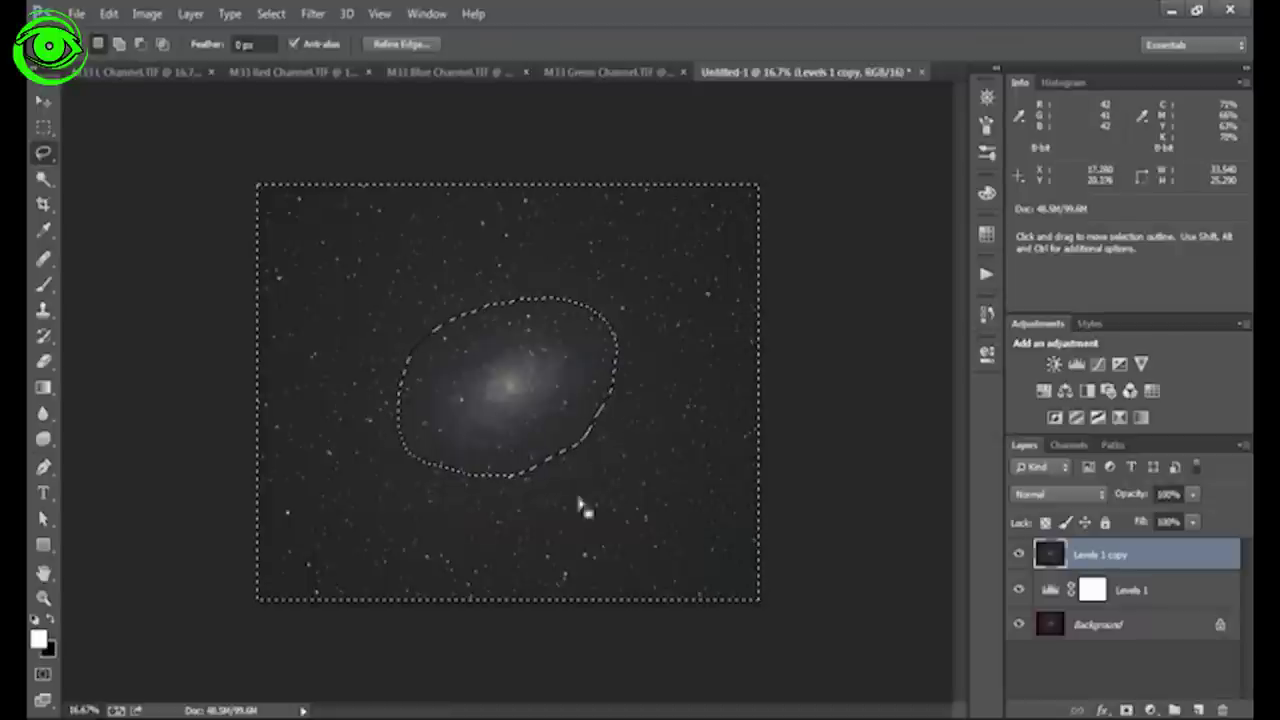
- Deselect, then select the dark sky background with the Magic Wand
{"action": "left_click", "coordinate": [43, 178]}
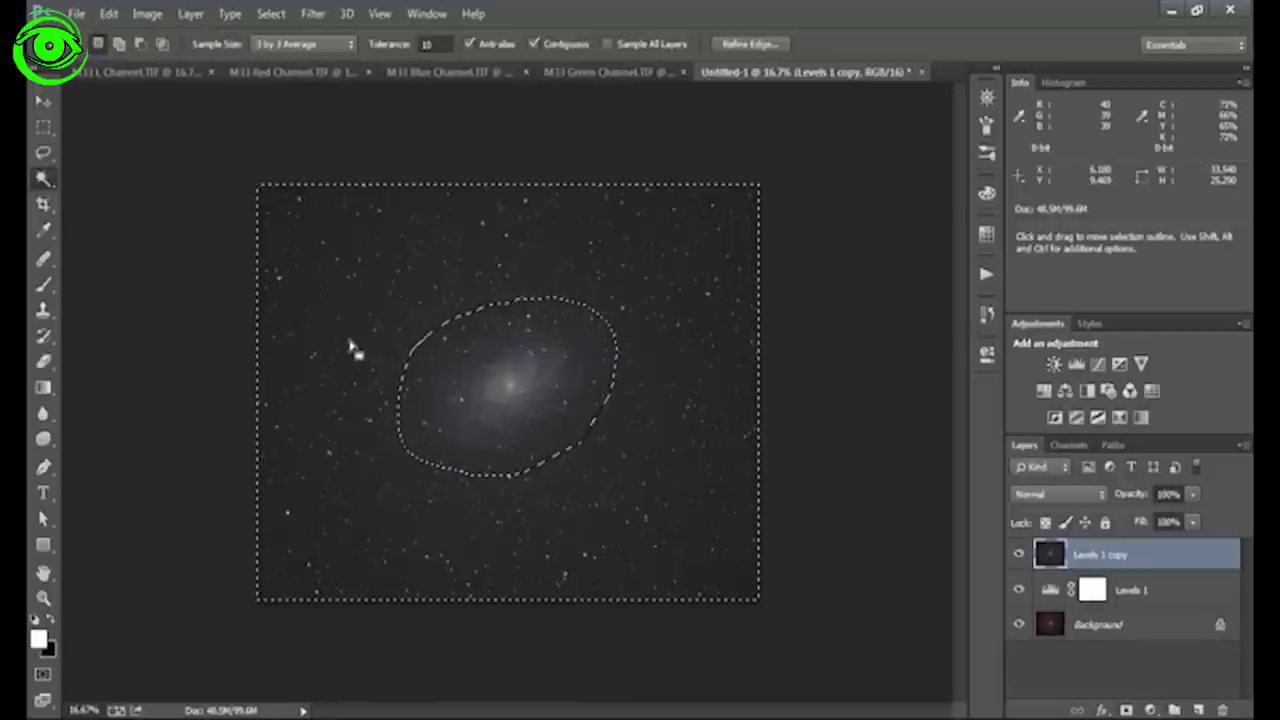
{"action": "key", "text": "ctrl+d"}
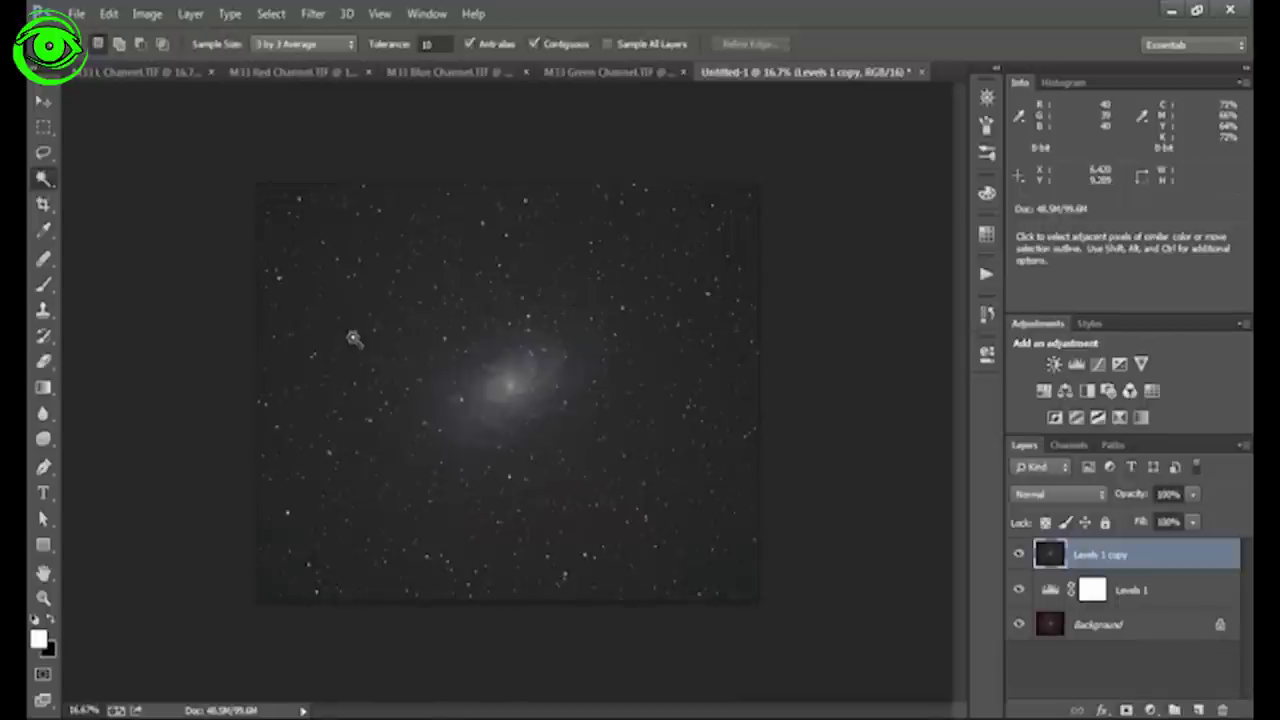
{"action": "left_click", "coordinate": [353, 338]}
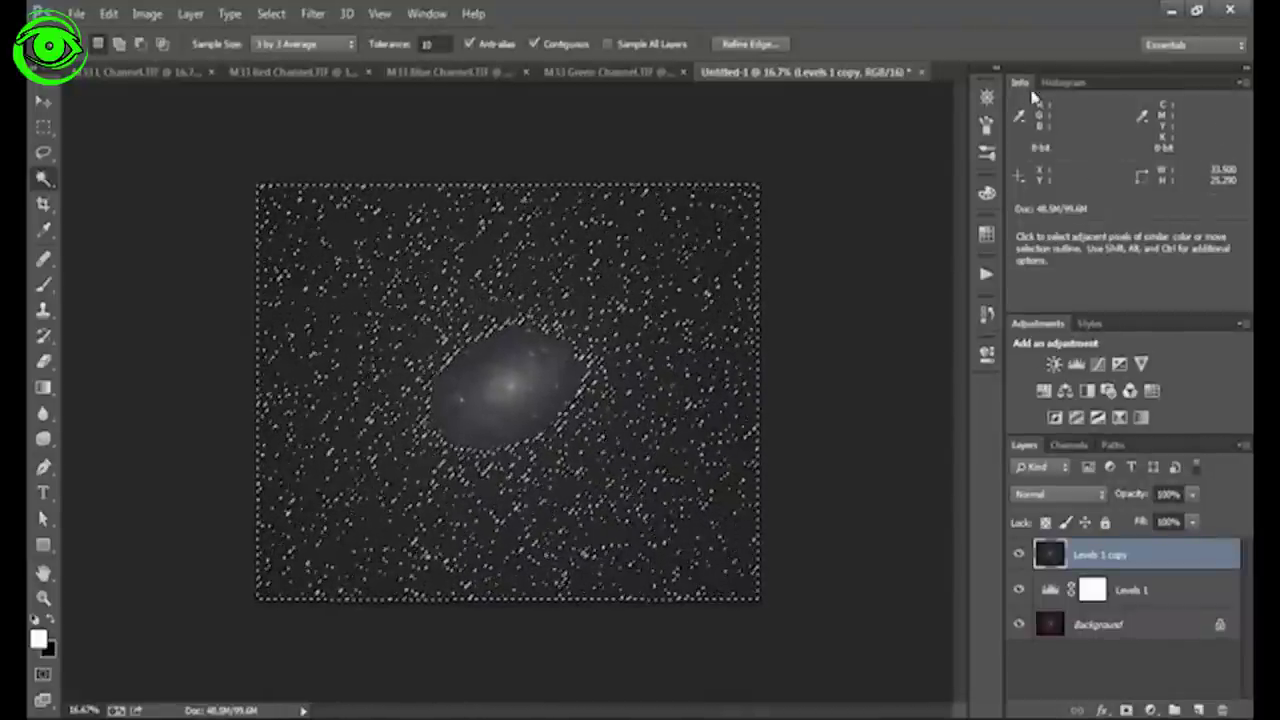
{"action": "left_click", "coordinate": [987, 97]}
{"action": "left_click_drag", "start_coordinate": [885, 205], "coordinate": [888, 207]}
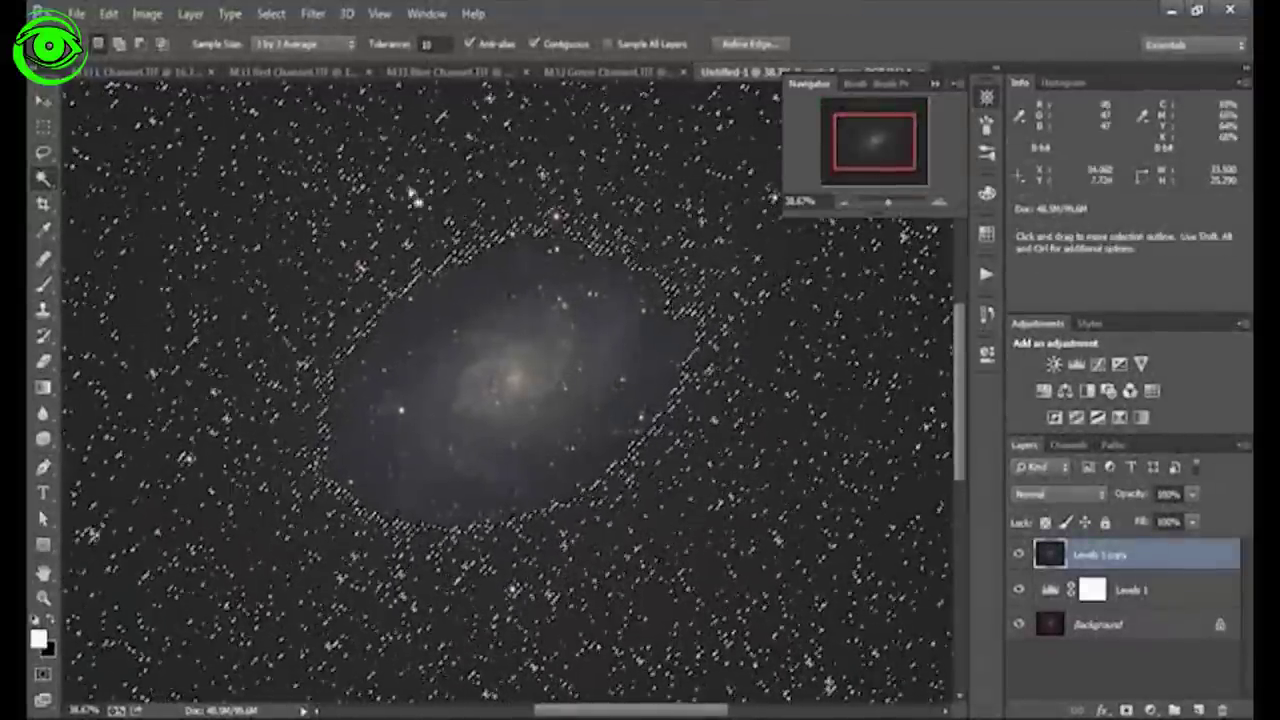
- Load the Galaxy channel as Subtract from Selection to remove the galaxy from the selection
{"action": "left_click", "coordinate": [278, 18]}
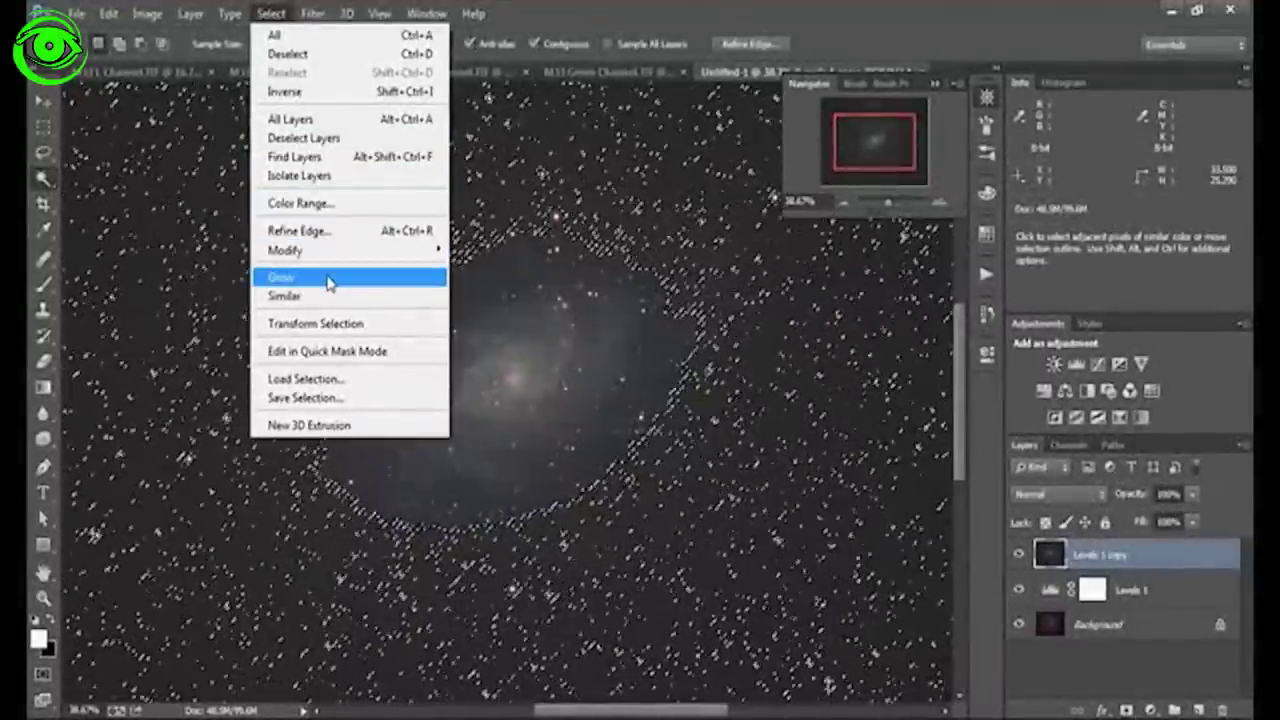
{"action": "left_click", "coordinate": [336, 380]}
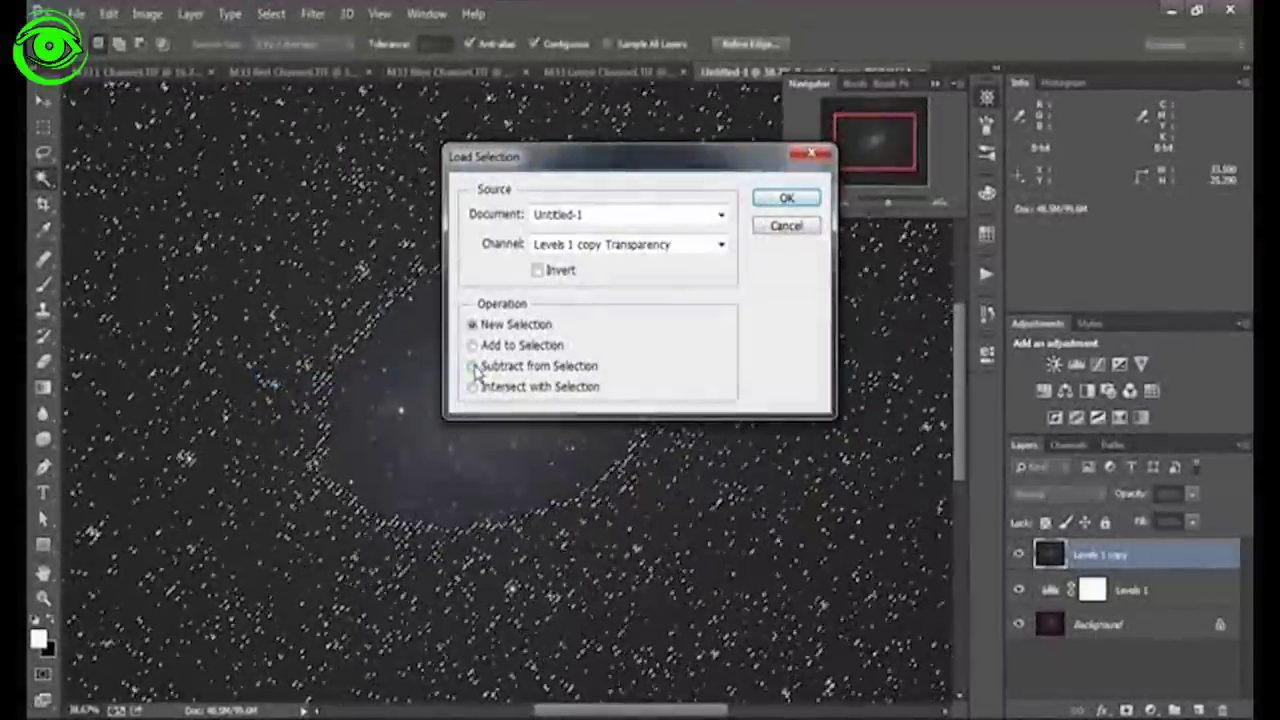
{"action": "left_click", "coordinate": [719, 248]}
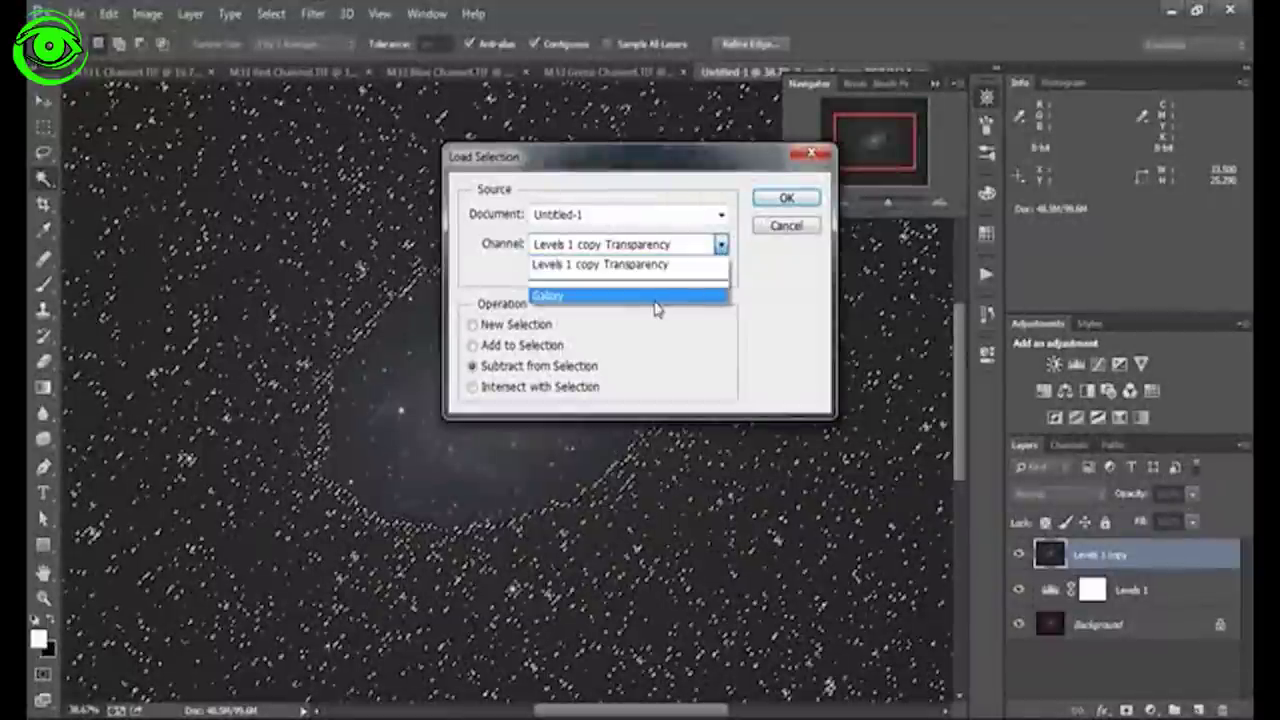
{"action": "left_click", "coordinate": [786, 198]}
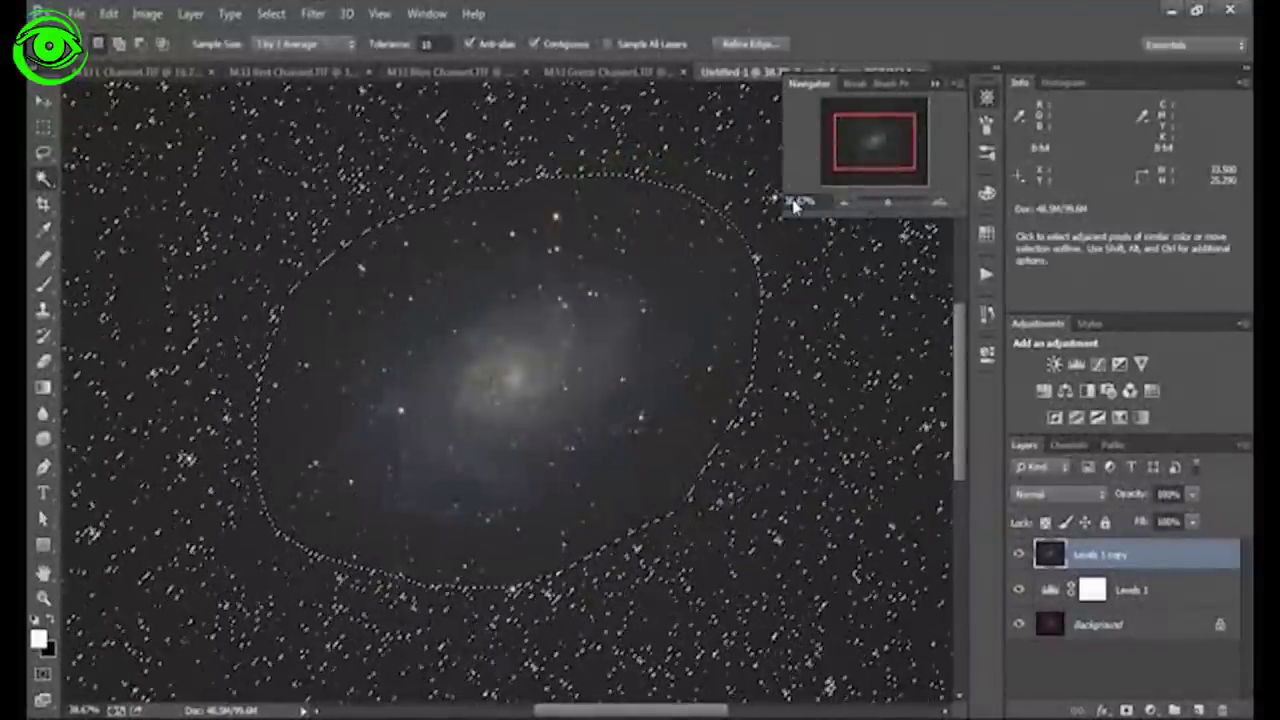
{"action": "left_click_drag", "start_coordinate": [891, 210], "coordinate": [884, 204]}
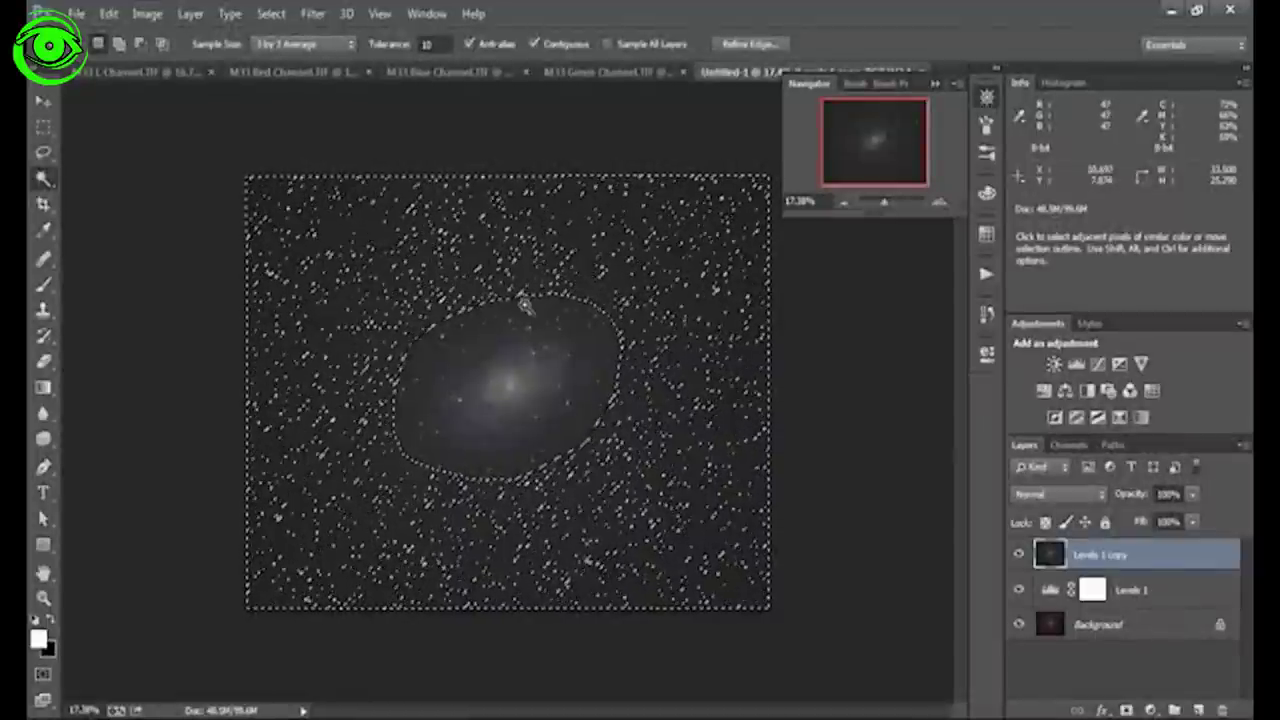
- Remove the sky gradient from the Levels 1 copy layer with GradientXTerminator
{"action": "left_click", "coordinate": [312, 12]}
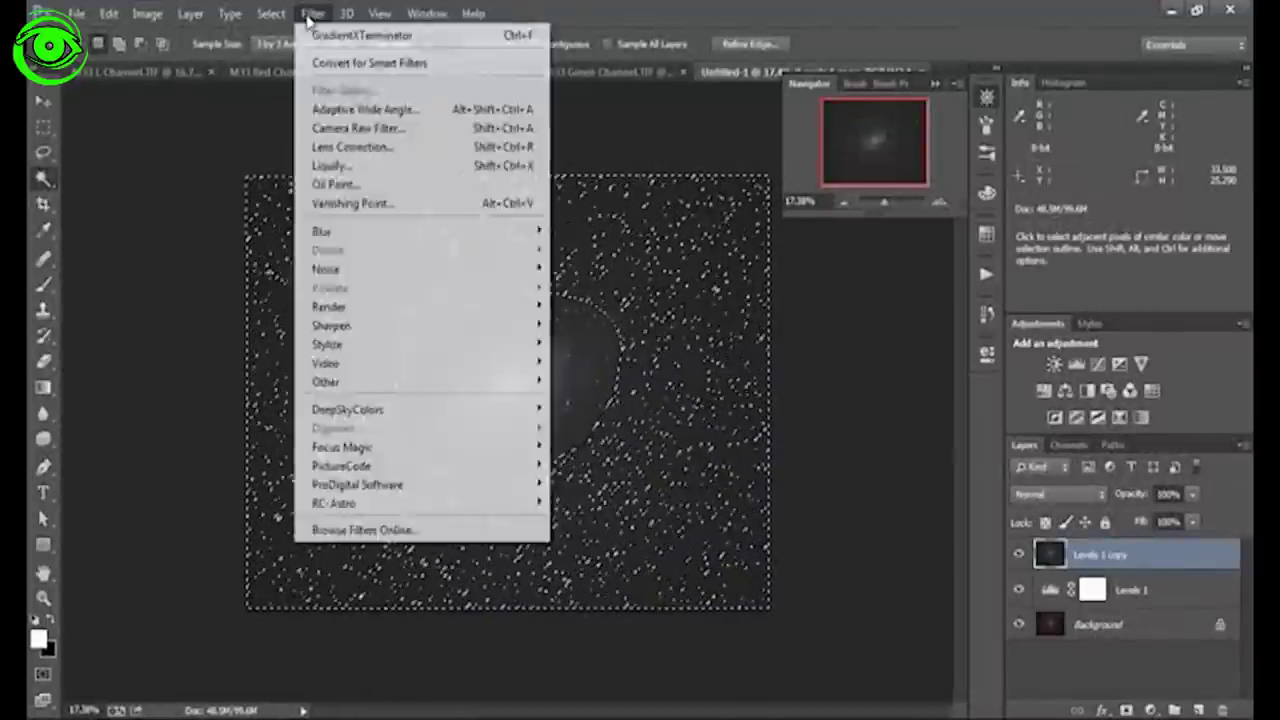
{"action": "mouse_move", "coordinate": [480, 503]}
{"action": "left_click", "coordinate": [595, 503]}
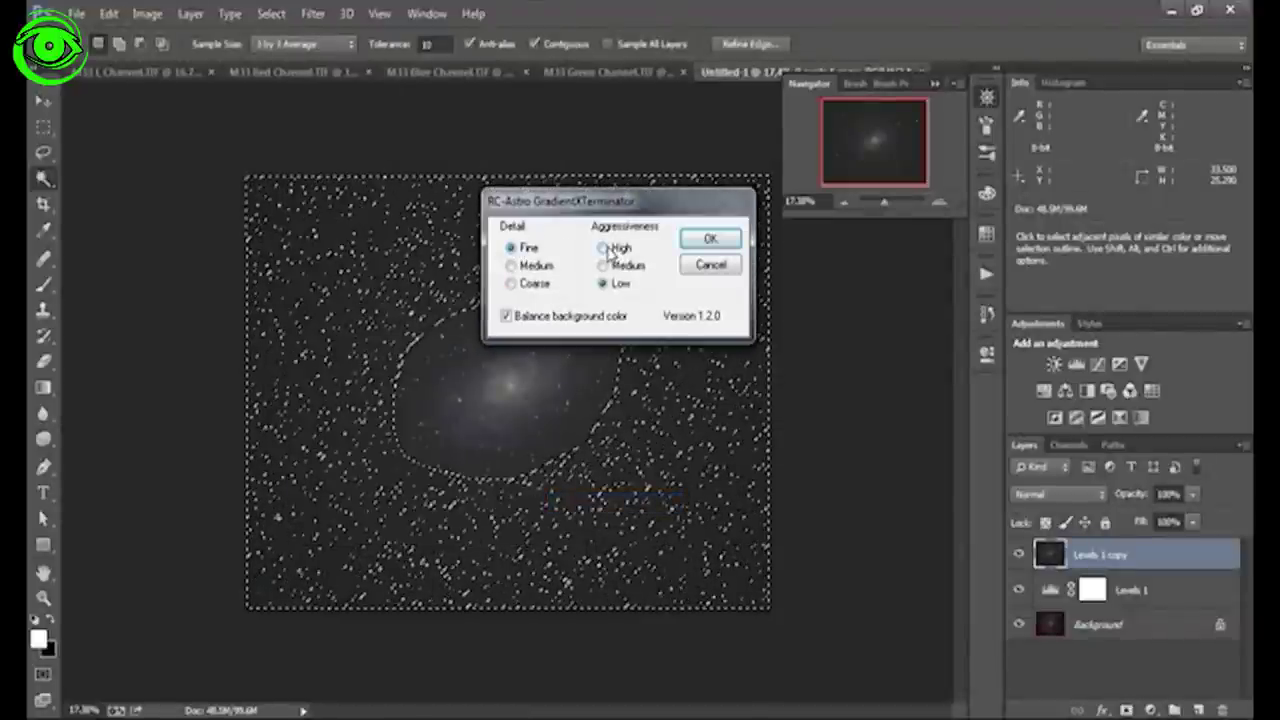
{"action": "left_click", "coordinate": [705, 242]}
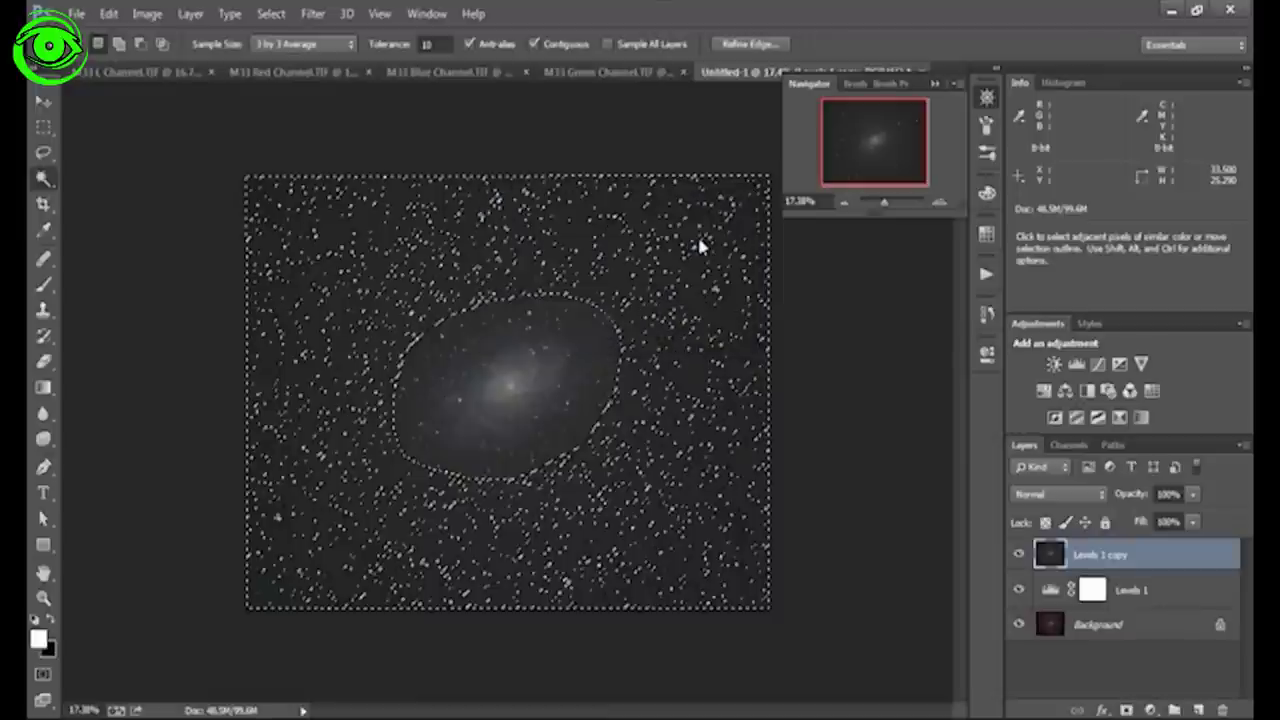
- Deselect the stars, toggle Levels 1 copy's visibility to compare, and zoom in on the galaxy
{"action": "key", "text": "ctrl+d"}
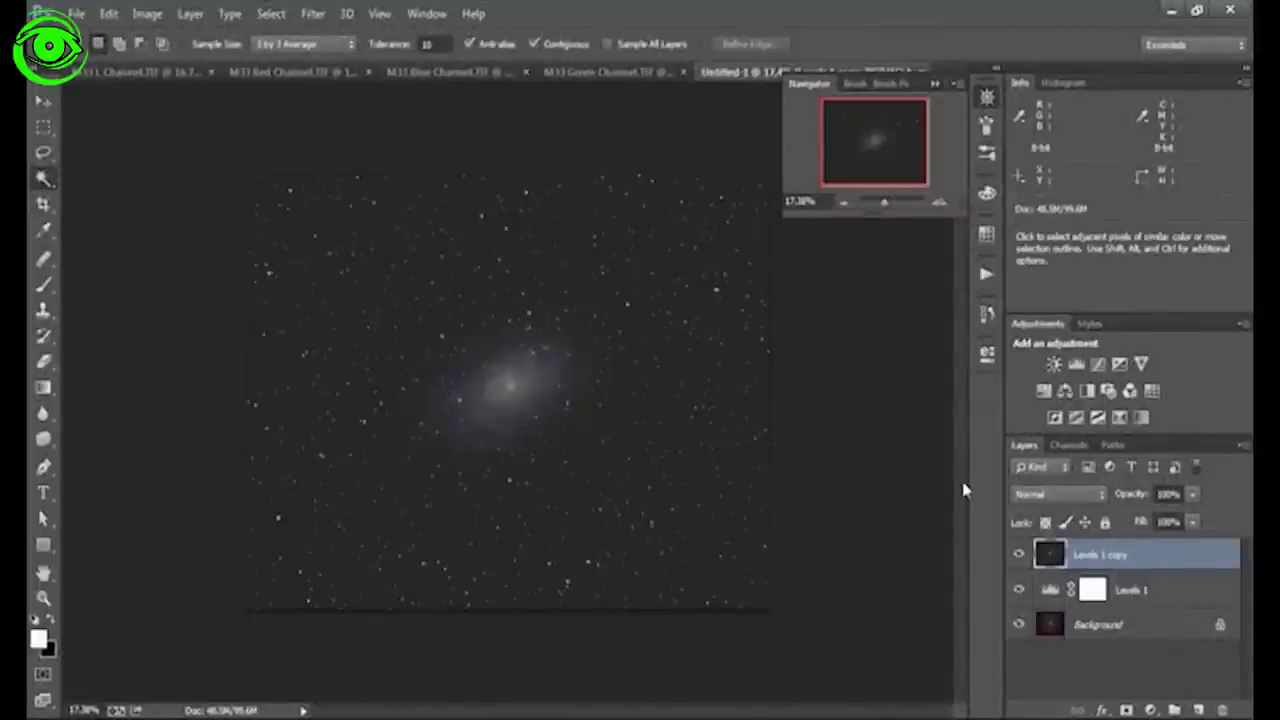
{"action": "left_click", "coordinate": [1019, 557]}
{"action": "left_click", "coordinate": [1019, 557]}
{"action": "left_click", "coordinate": [1019, 557]}
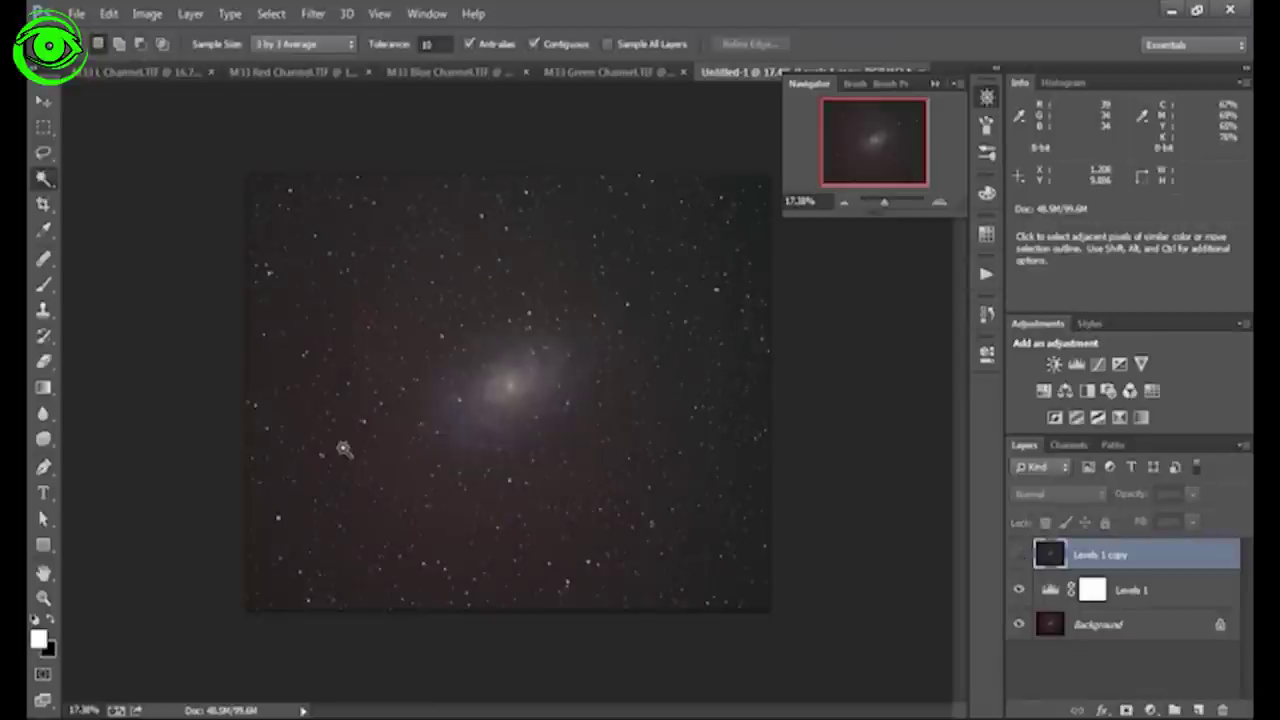
{"action": "left_click", "coordinate": [1019, 555]}
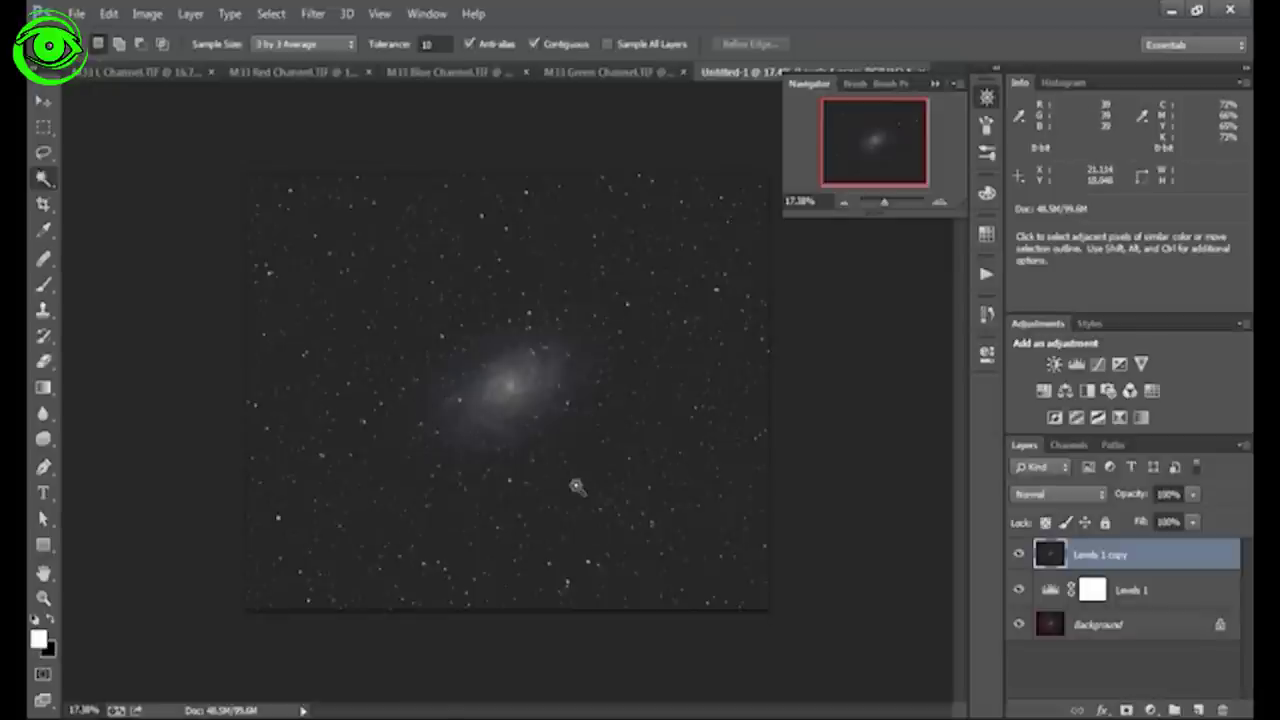
{"action": "left_click_drag", "start_coordinate": [886, 208], "coordinate": [891, 208]}
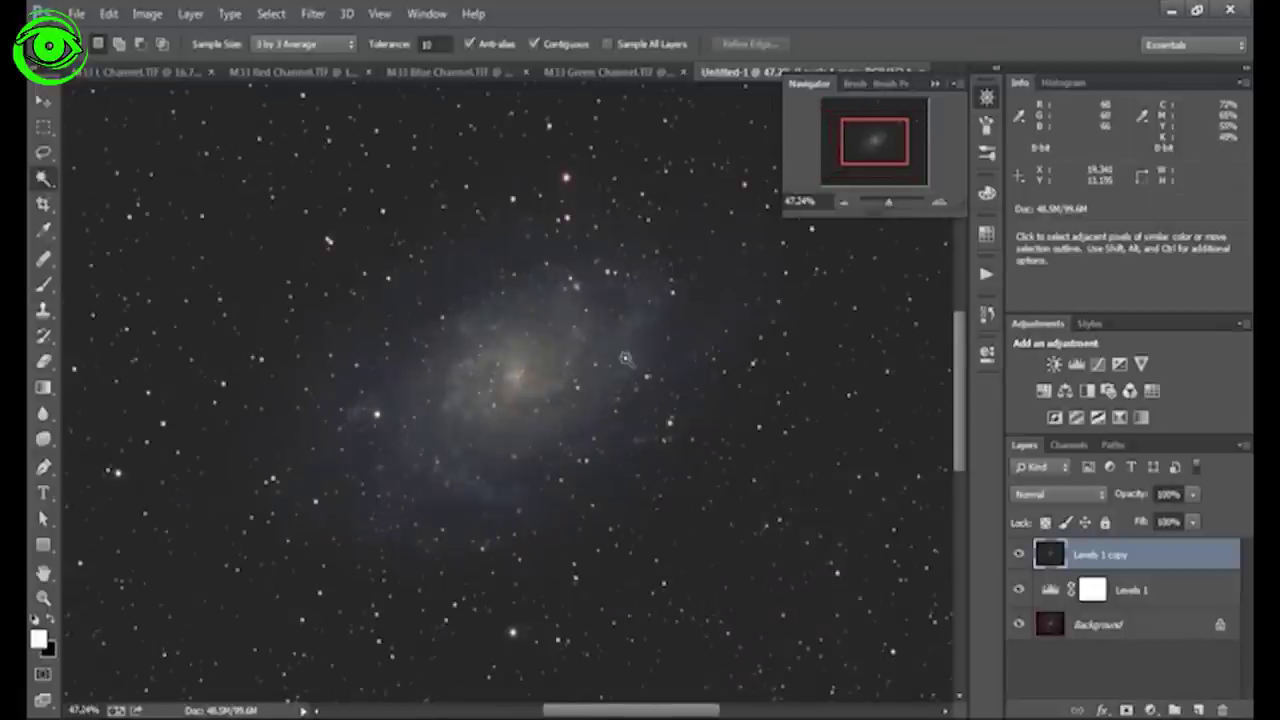
- Add a Levels 2 adjustment, pull the white slider in, and raise the black input to 12
{"action": "mouse_move", "coordinate": [880, 145]}
{"action": "left_mouse_down"}
{"action": "mouse_move", "coordinate": [905, 176]}
{"action": "mouse_move", "coordinate": [854, 229]}
{"action": "mouse_move", "coordinate": [828, 228]}
{"action": "mouse_move", "coordinate": [791, 129]}
{"action": "mouse_move", "coordinate": [876, 140]}
{"action": "left_mouse_up"}
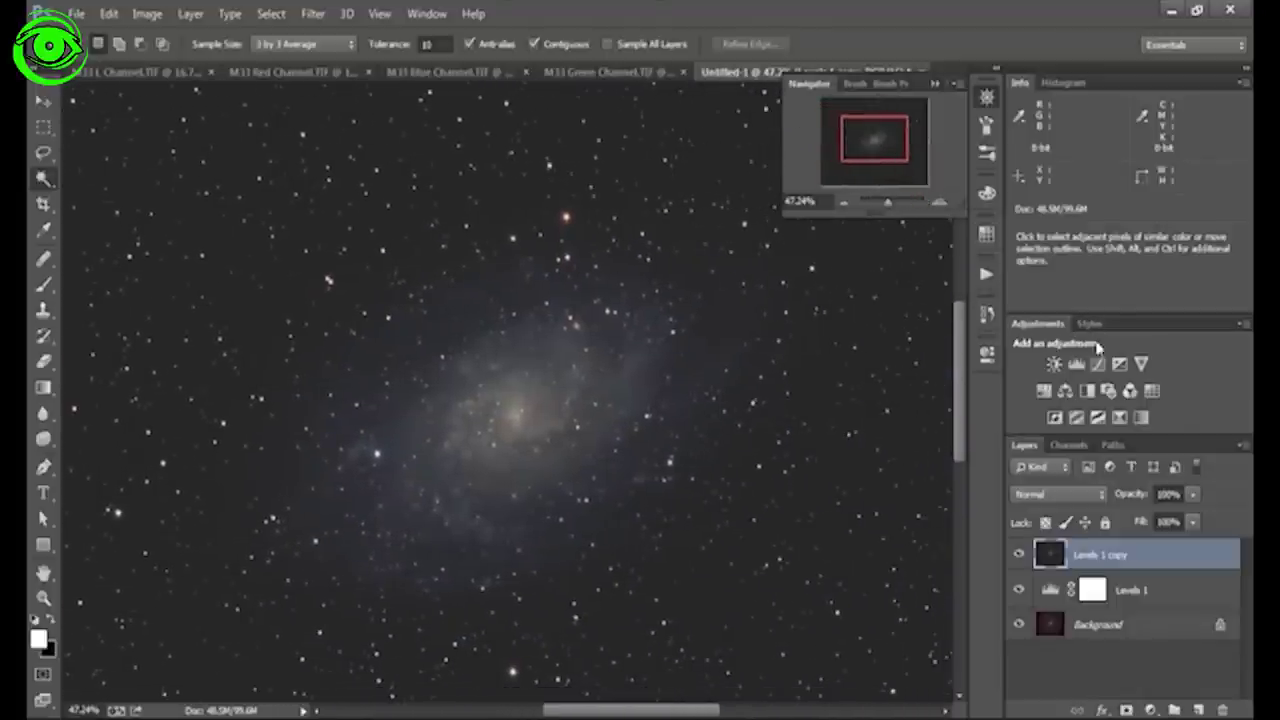
{"action": "left_click", "coordinate": [1083, 363]}
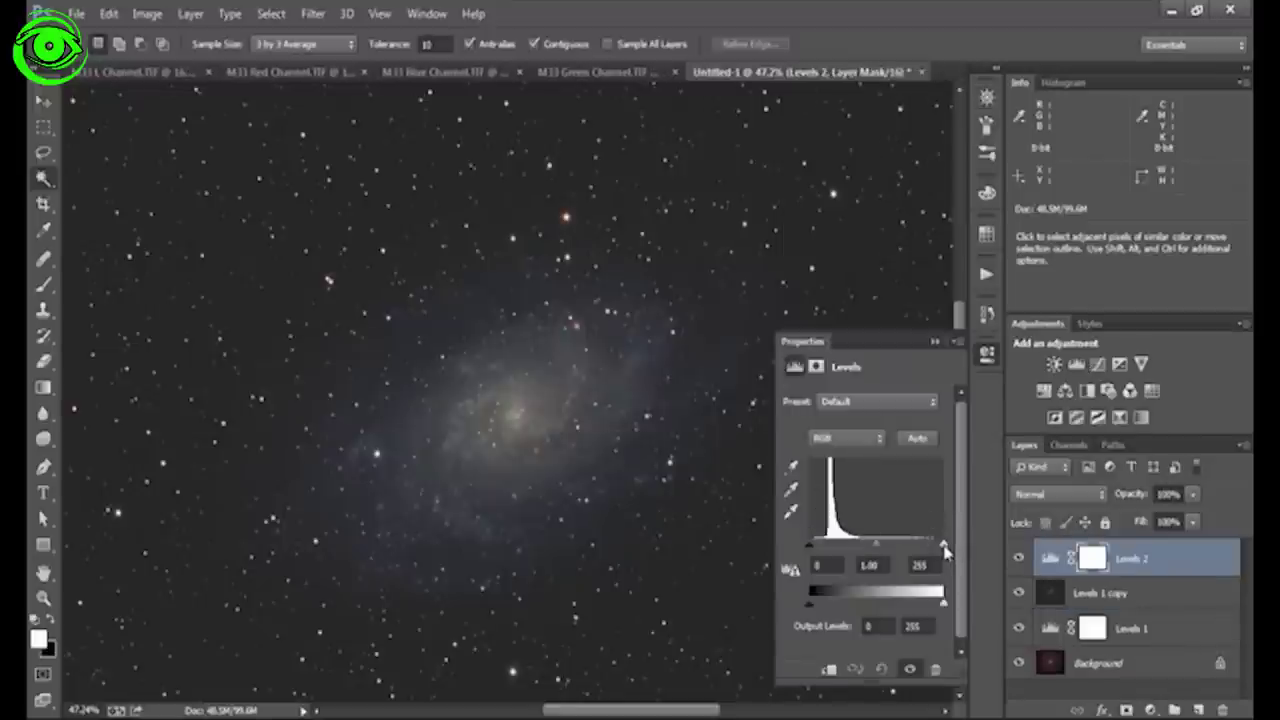
{"action": "left_click_drag", "start_coordinate": [941, 553], "coordinate": [914, 557]}
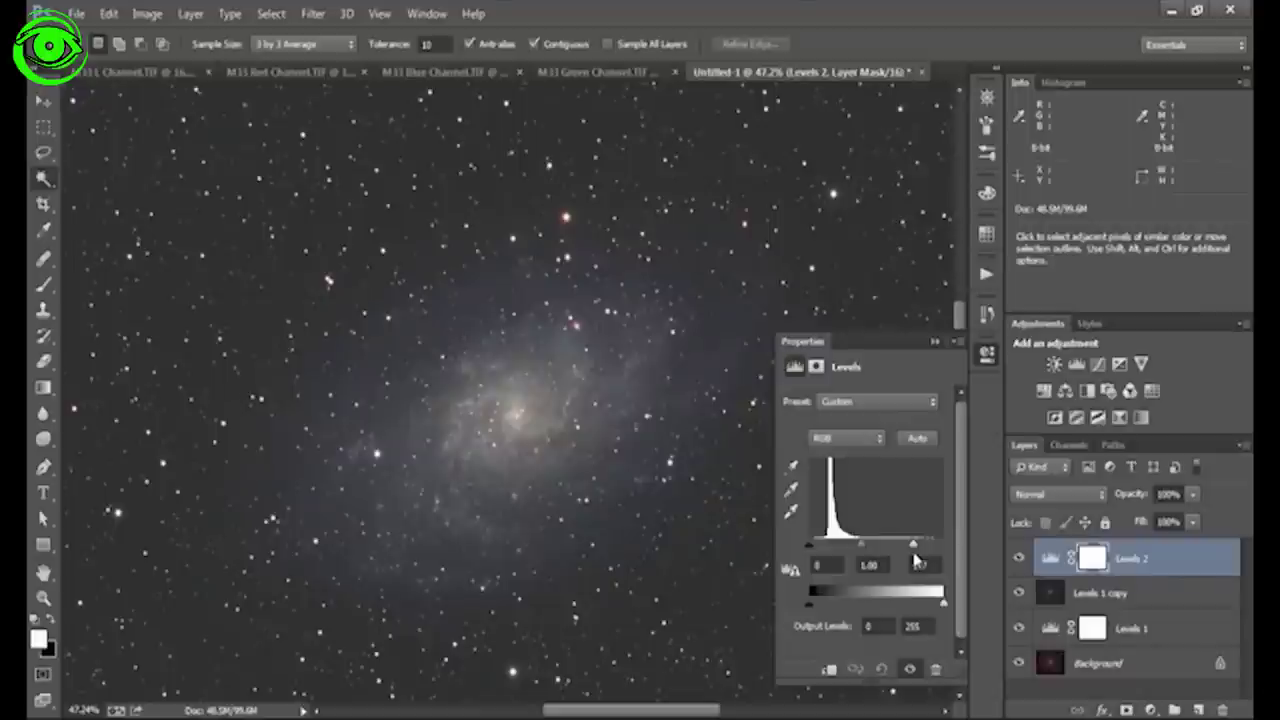
{"action": "left_click", "coordinate": [826, 566]}
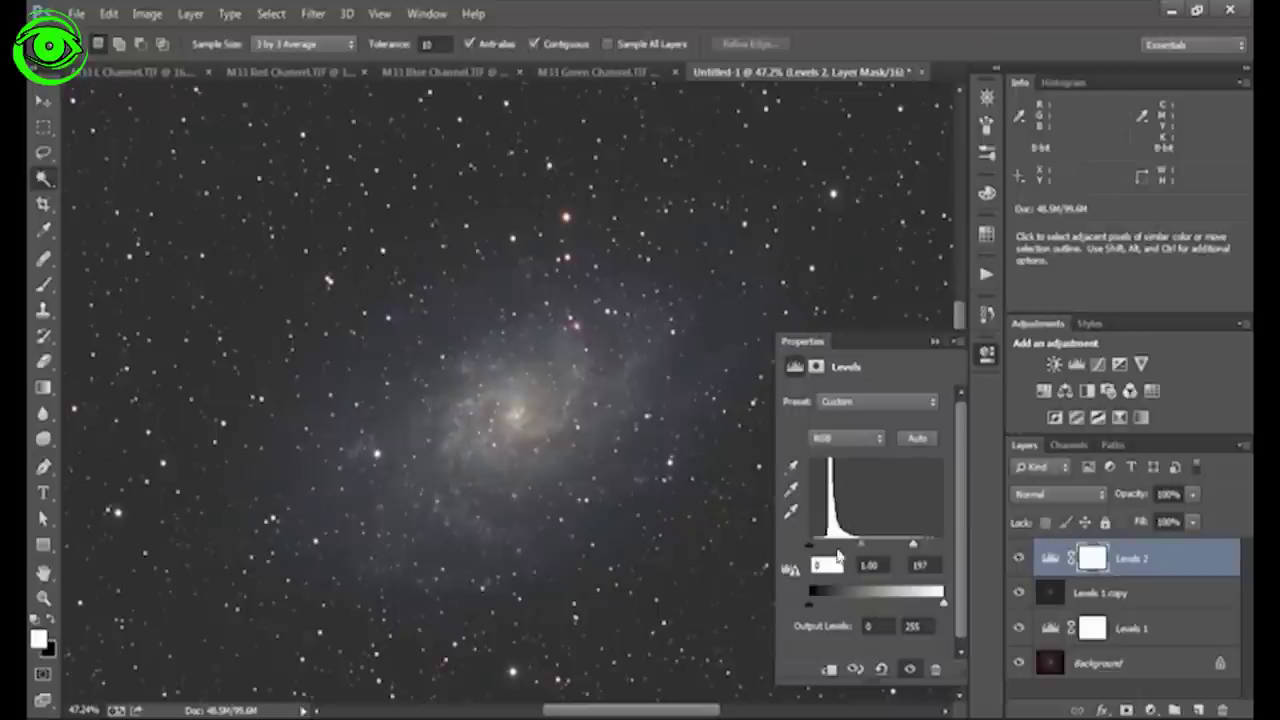
{"action": "key", "text": "BackSpace"}
{"action": "type", "text": "0"}
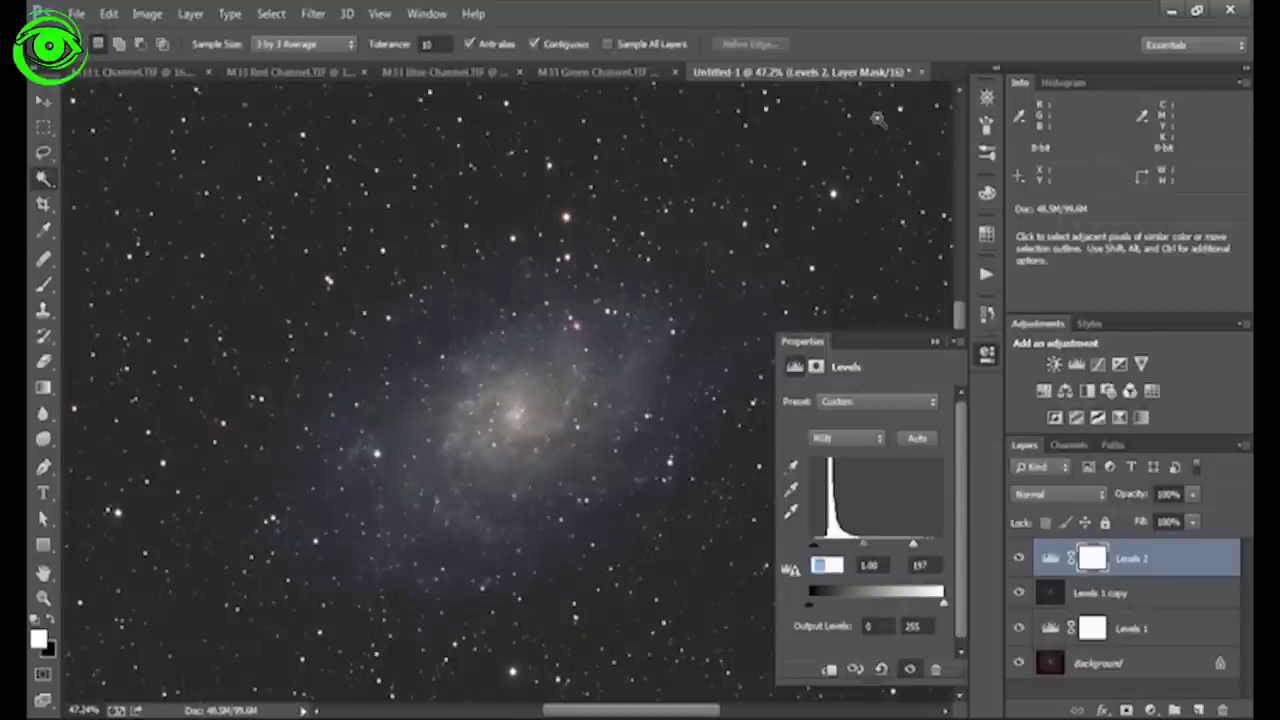
{"action": "type", "text": "12"}
{"action": "key", "text": "Return"}
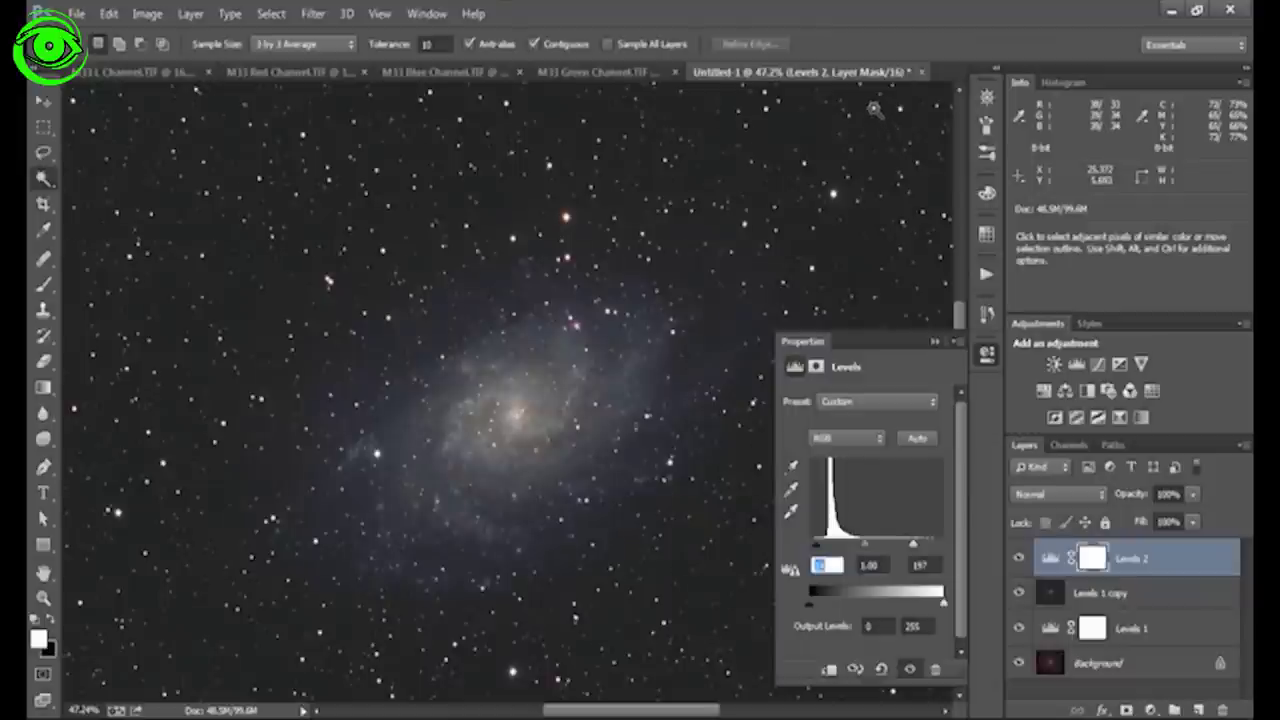
- Reopen Levels 2, set its white input to 197, then zoom out to the whole image
{"action": "left_click", "coordinate": [988, 97]}
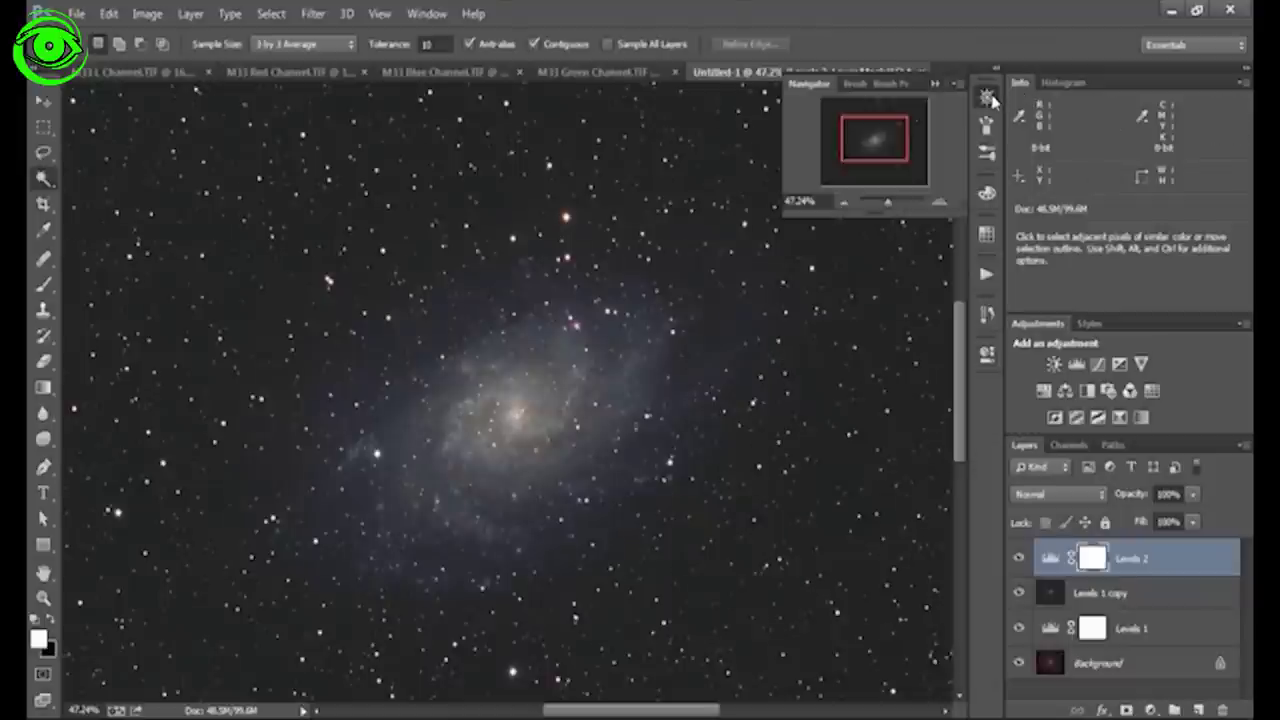
{"action": "left_click_drag", "start_coordinate": [888, 140], "coordinate": [906, 160]}
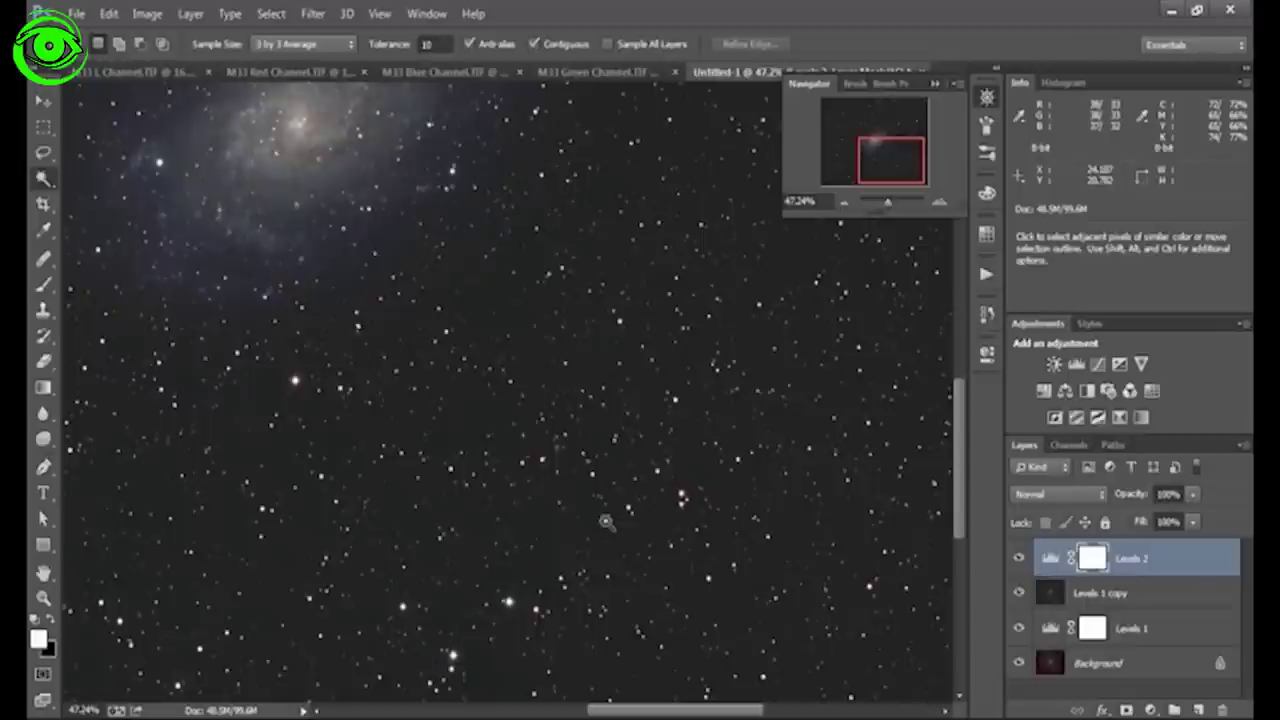
{"action": "double_click", "coordinate": [1048, 565]}
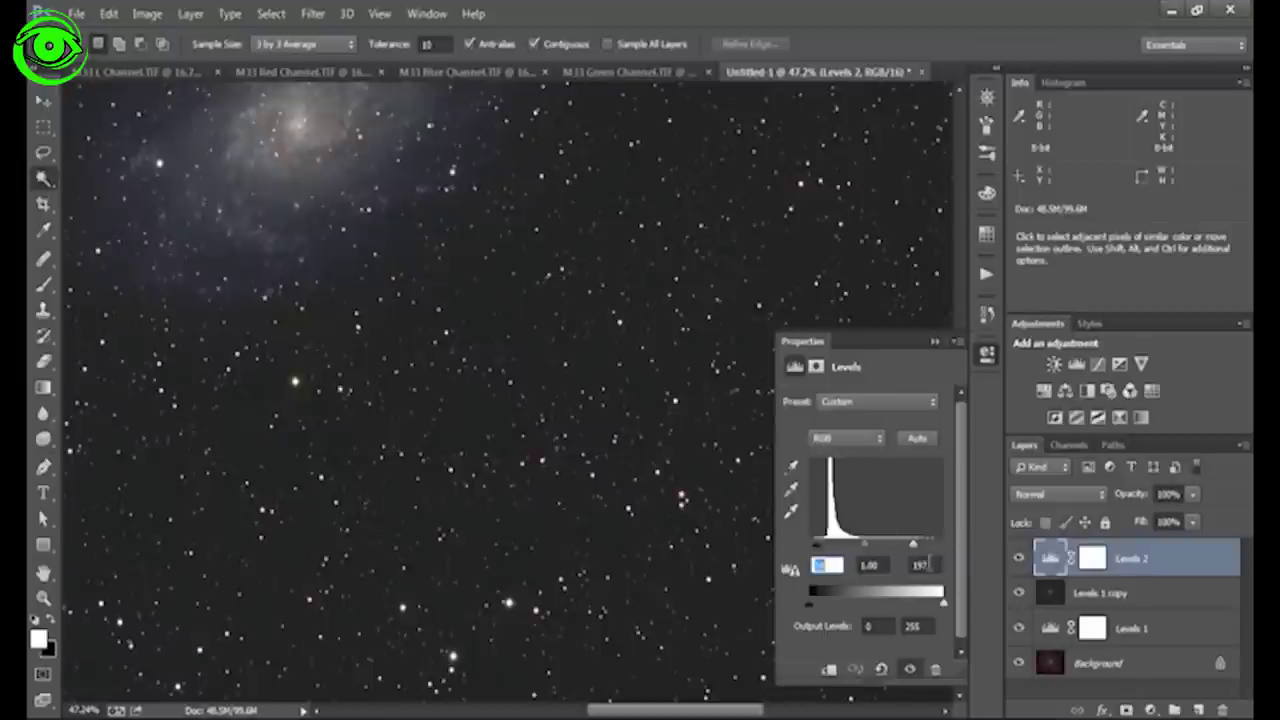
{"action": "left_click", "coordinate": [925, 565]}
{"action": "type", "text": "197"}
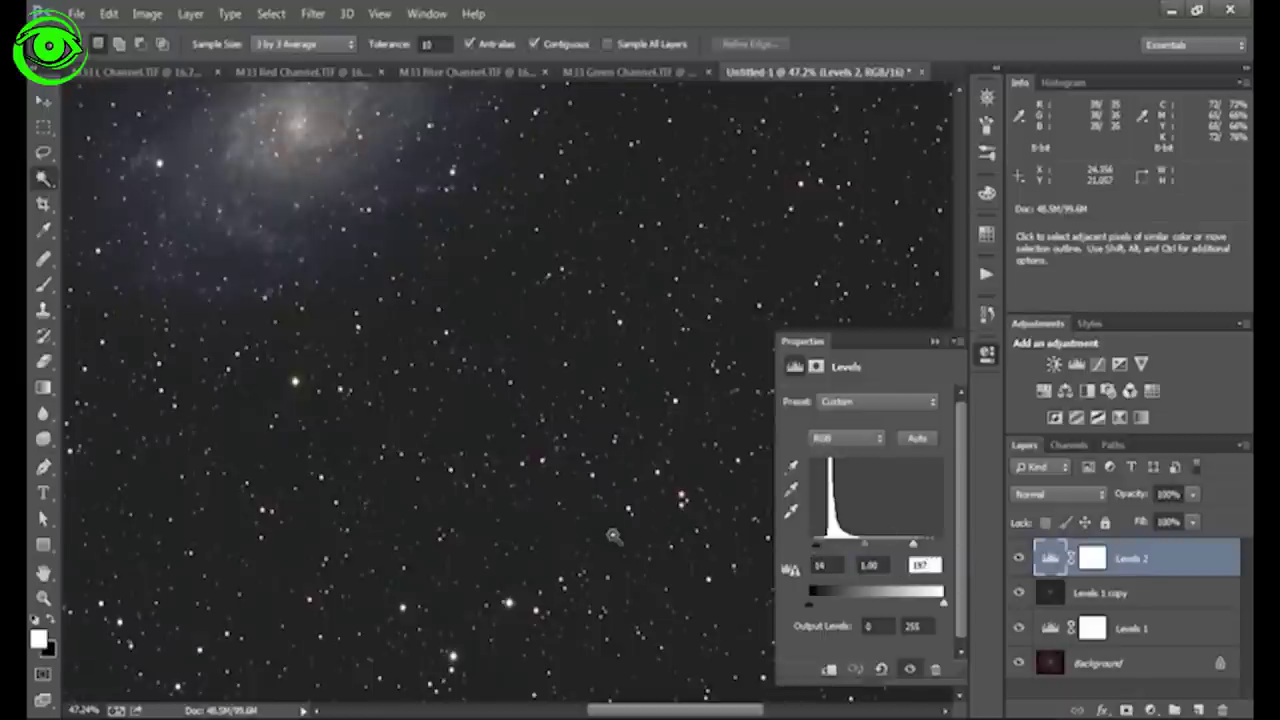
{"action": "key", "text": "Return"}
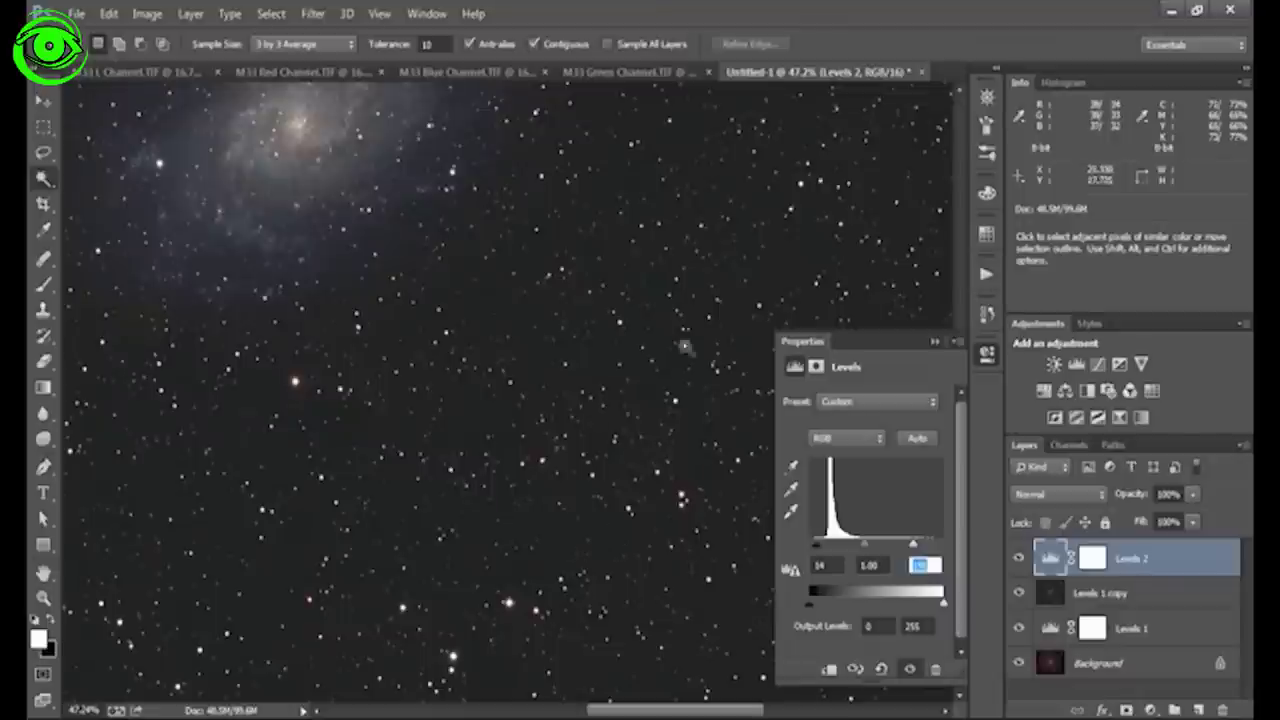
{"action": "left_click", "coordinate": [931, 341]}
{"action": "left_click", "coordinate": [987, 97]}
{"action": "left_click_drag", "start_coordinate": [896, 202], "coordinate": [886, 206]}
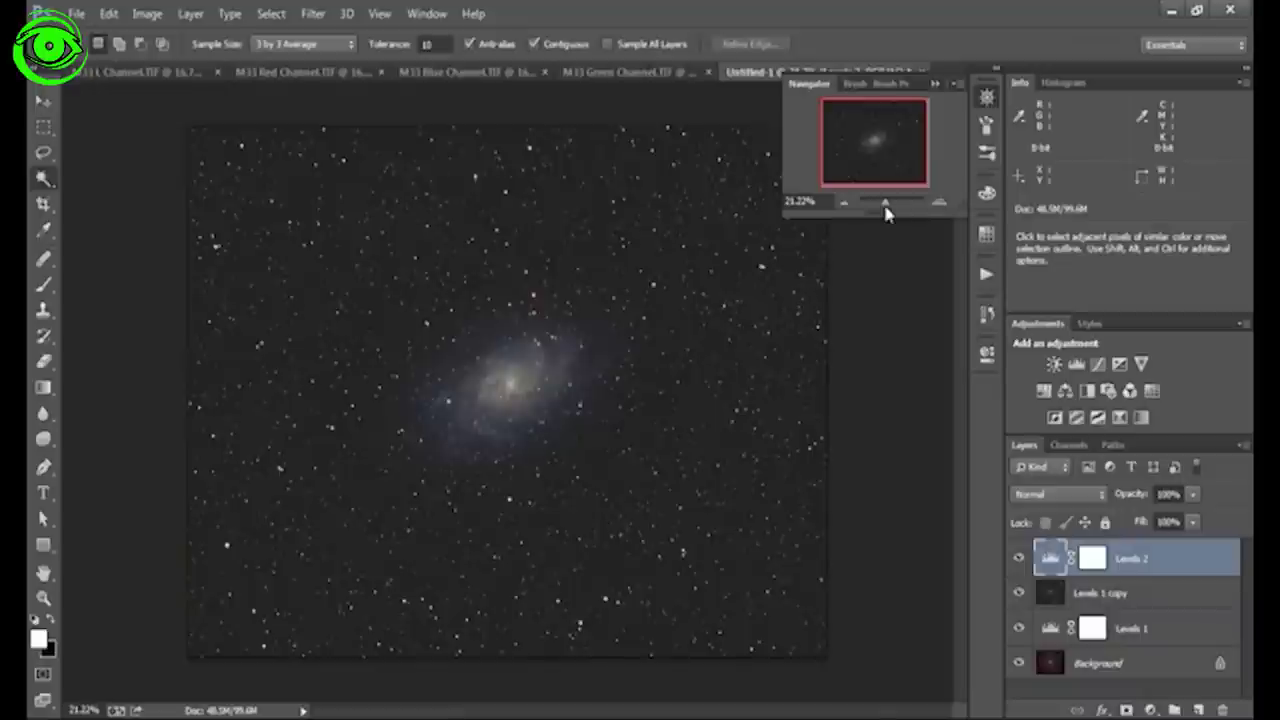
{"action": "left_click", "coordinate": [1018, 560]}
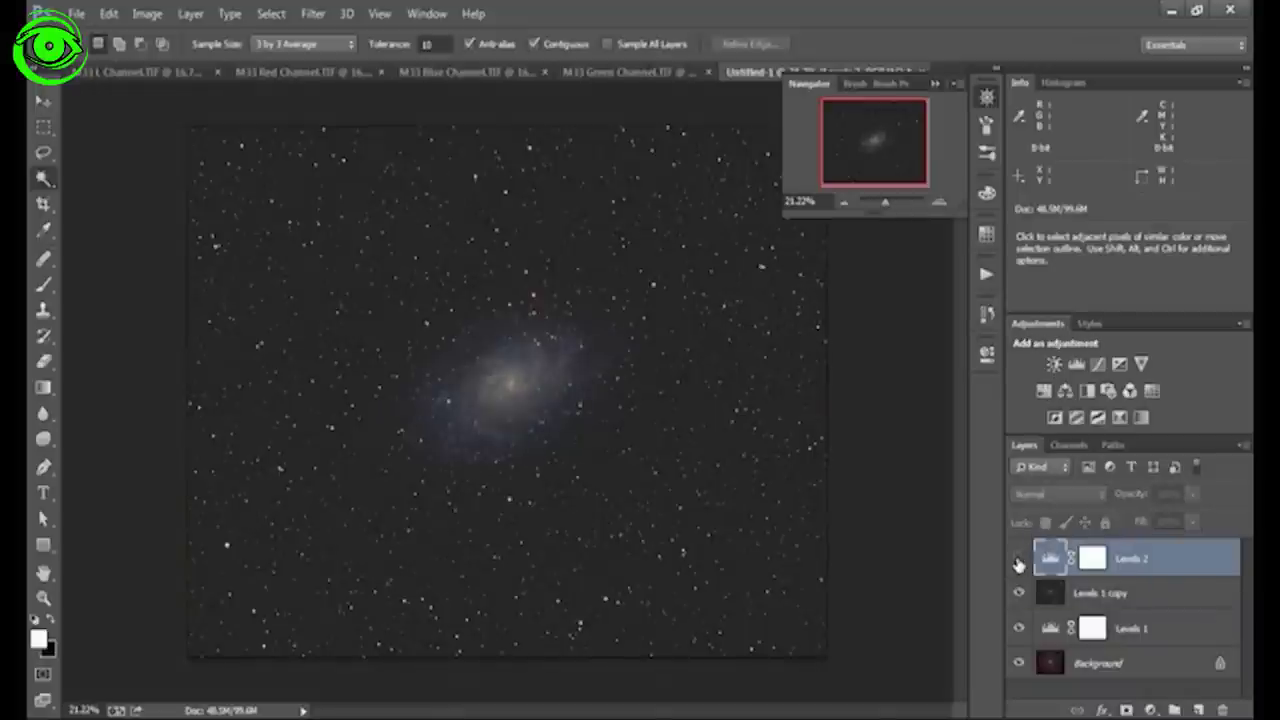
{"action": "left_click", "coordinate": [1018, 560]}
{"action": "left_click", "coordinate": [1018, 560]}
{"action": "left_click", "coordinate": [1018, 560]}
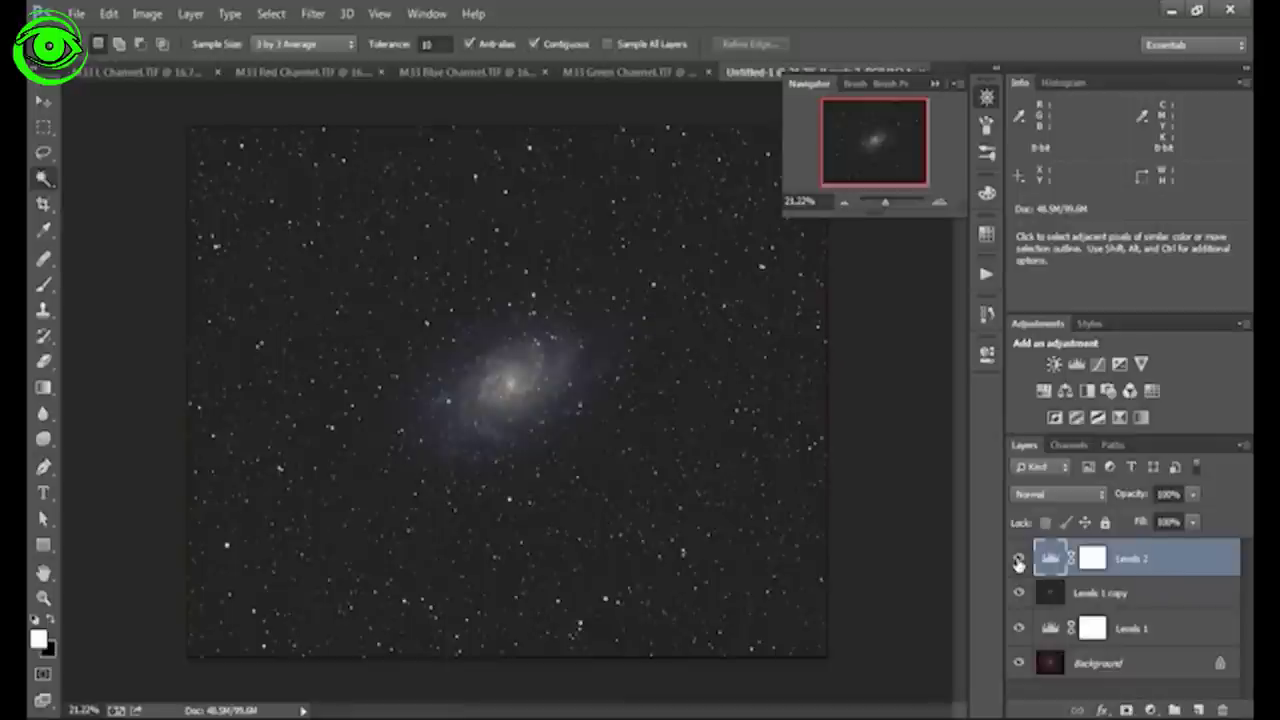
{"action": "left_click", "coordinate": [1018, 560]}
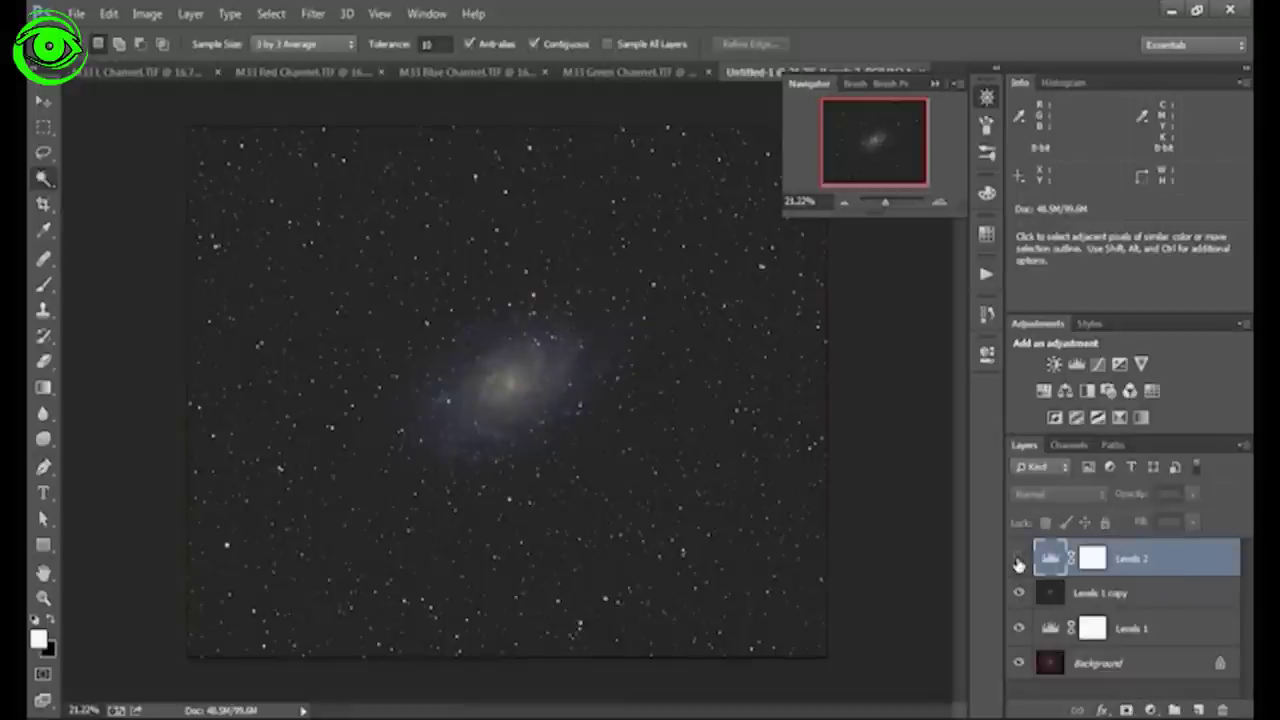
{"action": "left_click", "coordinate": [1018, 560]}
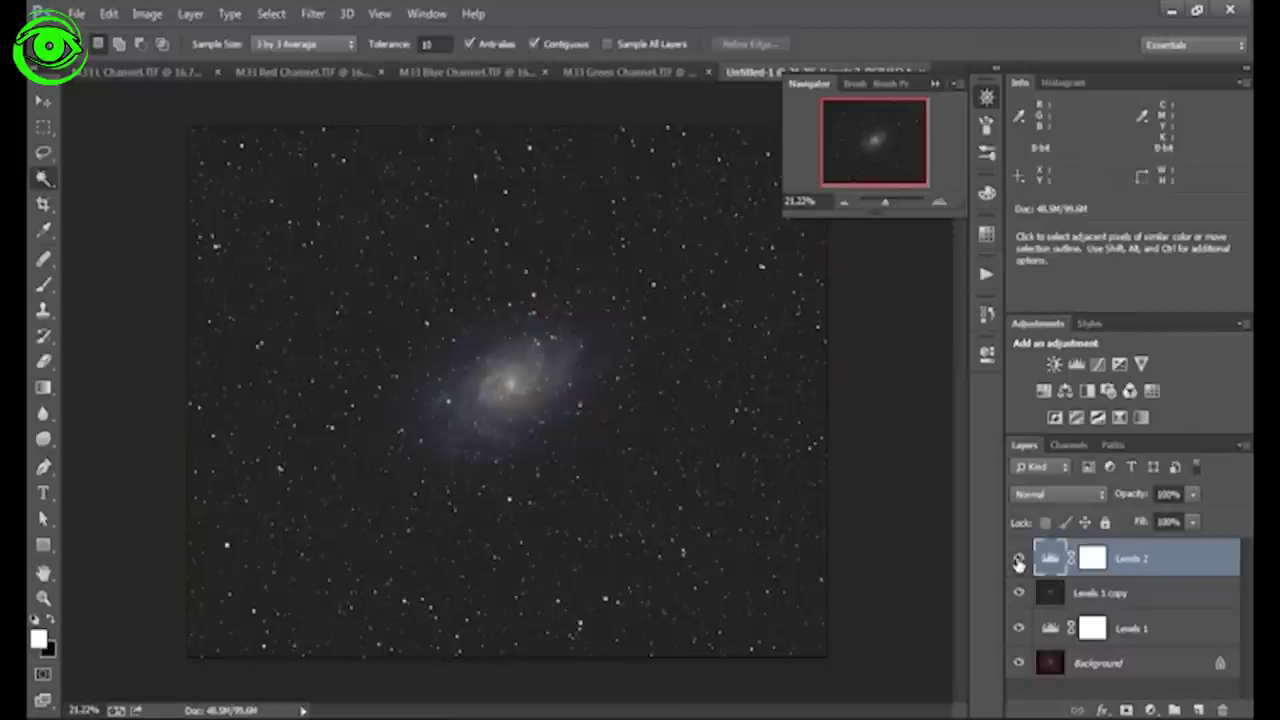
{"action": "left_click_drag", "start_coordinate": [887, 205], "coordinate": [891, 206]}
{"action": "left_click_drag", "start_coordinate": [872, 147], "coordinate": [806, 197]}
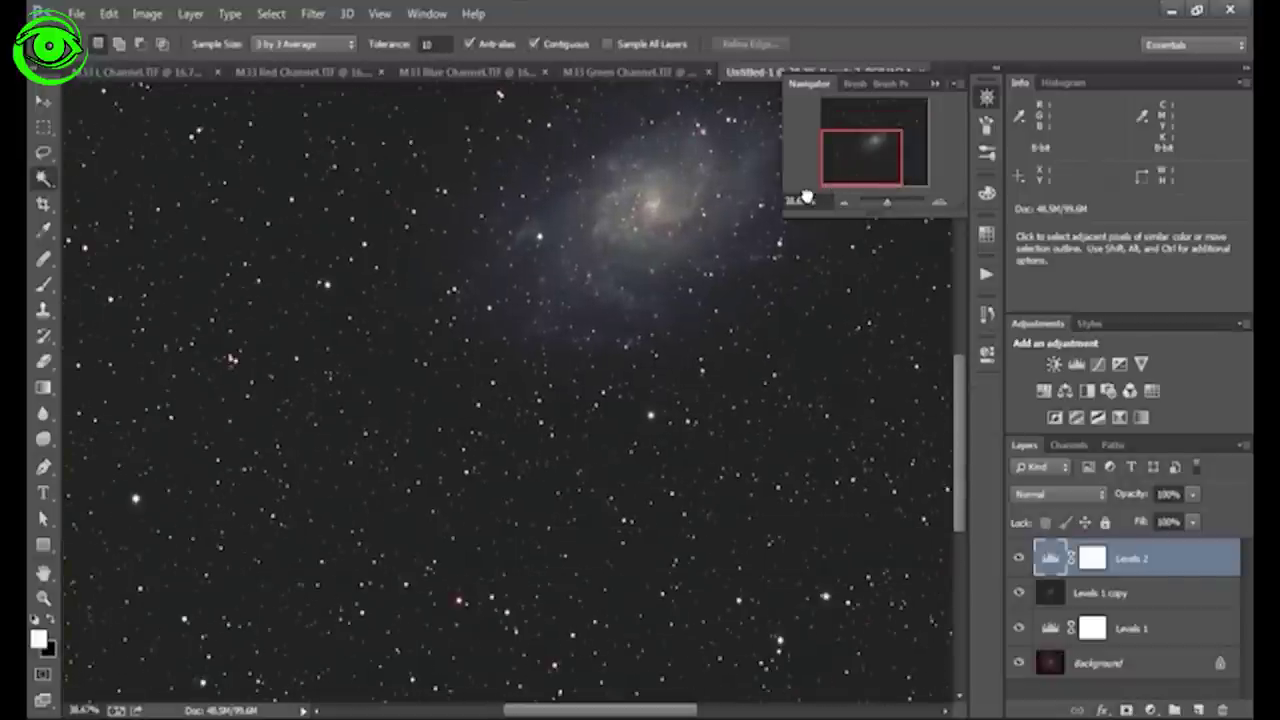
{"action": "left_click_drag", "start_coordinate": [886, 208], "coordinate": [892, 210]}
{"action": "left_click_drag", "start_coordinate": [862, 158], "coordinate": [800, 200]}
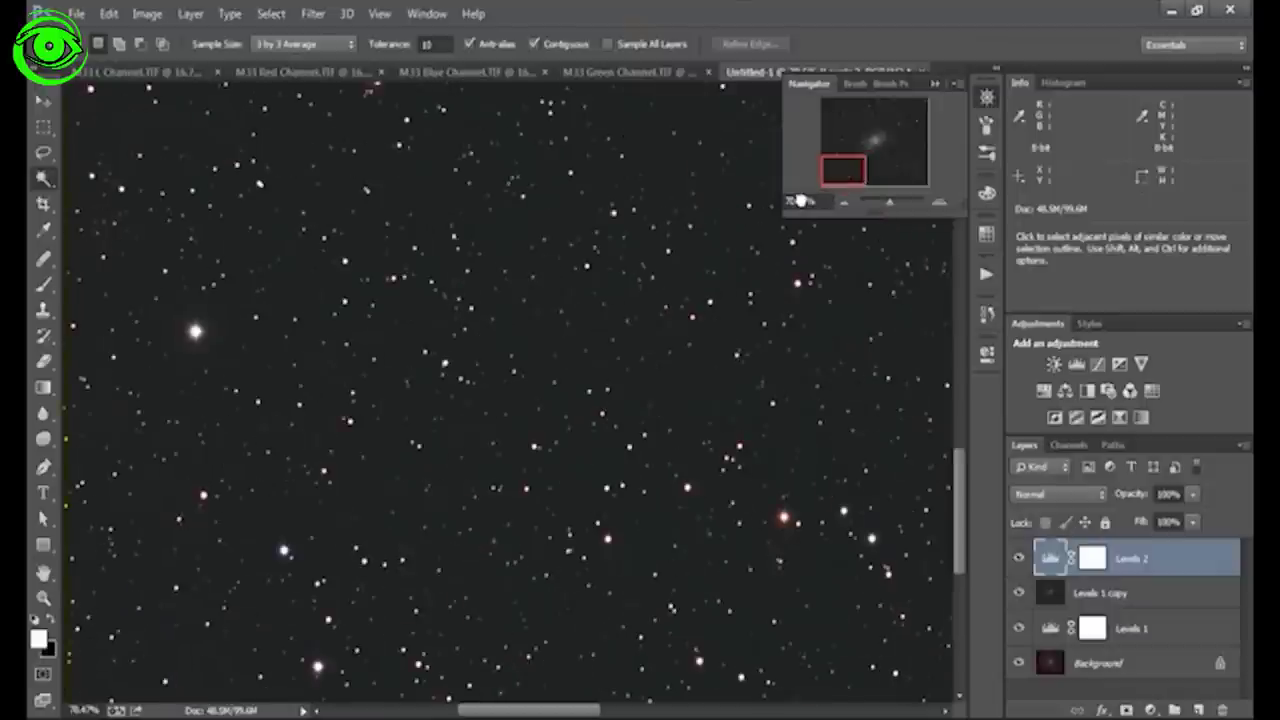
{"action": "left_click", "coordinate": [798, 200]}
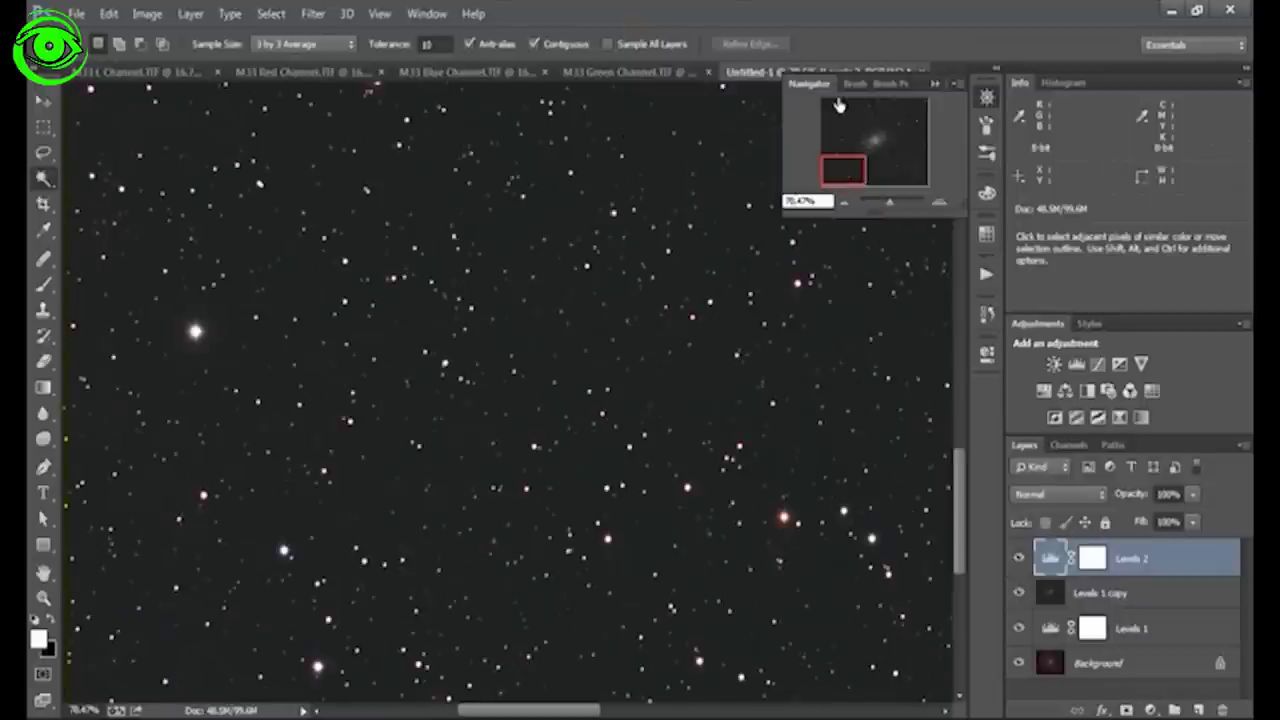
{"action": "left_click_drag", "start_coordinate": [825, 176], "coordinate": [815, 100]}
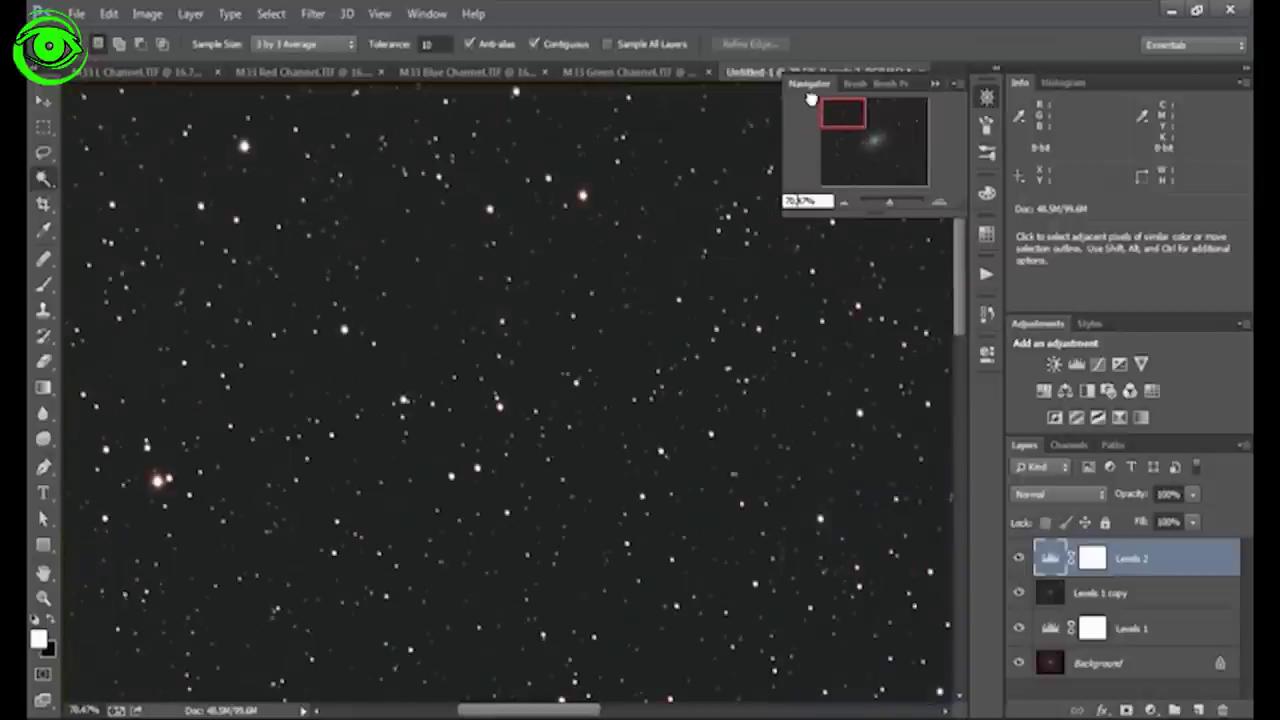
{"action": "left_click_drag", "start_coordinate": [889, 204], "coordinate": [887, 210]}
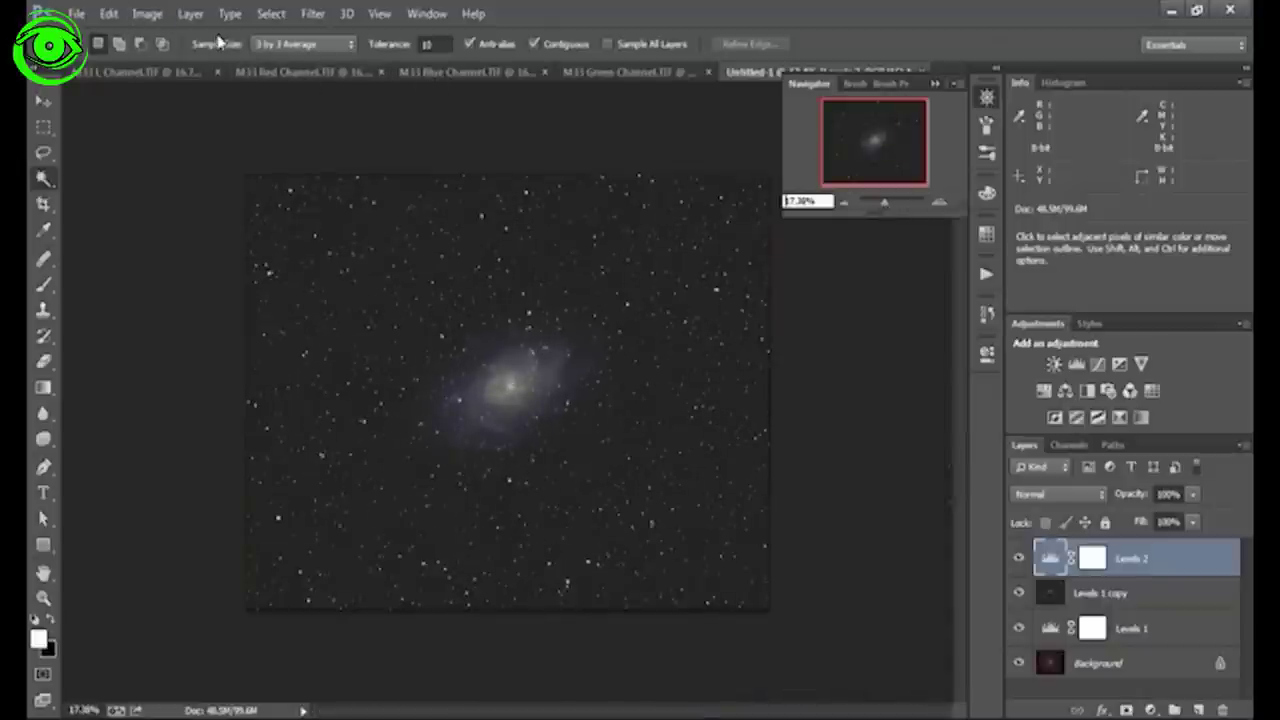
- Trim the crop frame slightly on the left, top, right and bottom edges, then confirm the crop
{"action": "left_click", "coordinate": [41, 208]}
{"action": "left_click", "coordinate": [41, 208]}
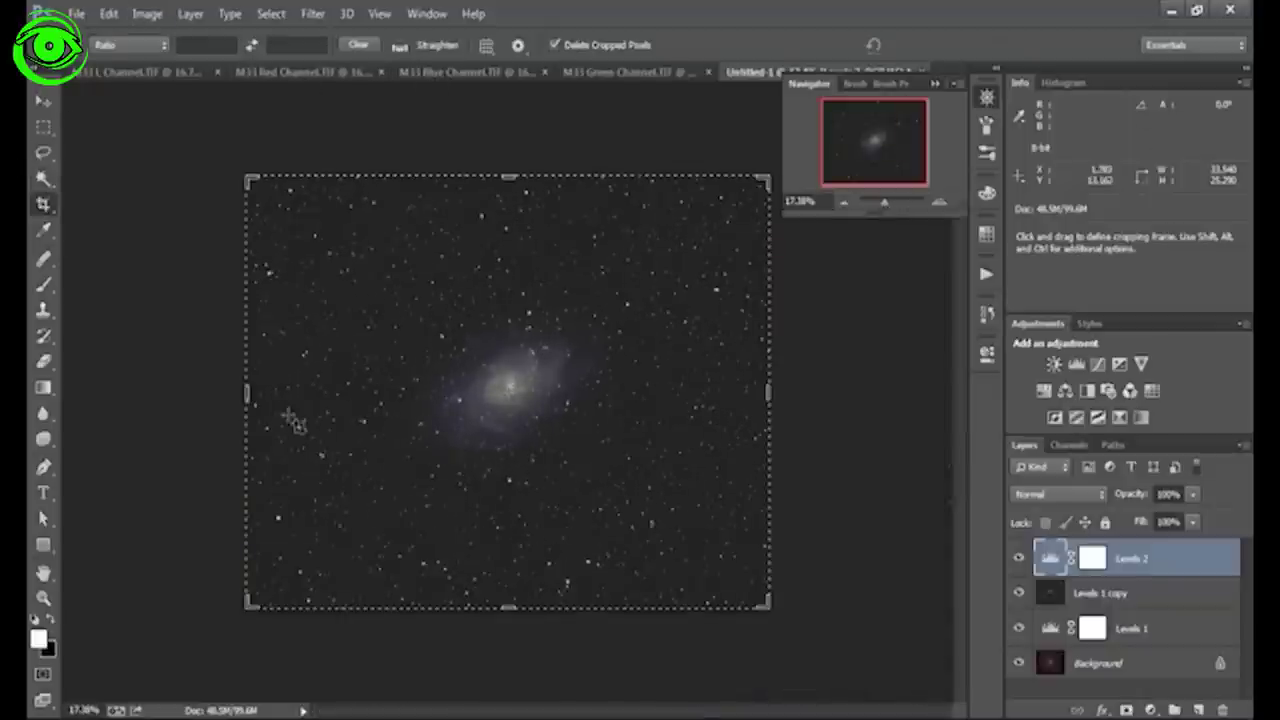
{"action": "left_click_drag", "start_coordinate": [247, 393], "coordinate": [247, 393]}
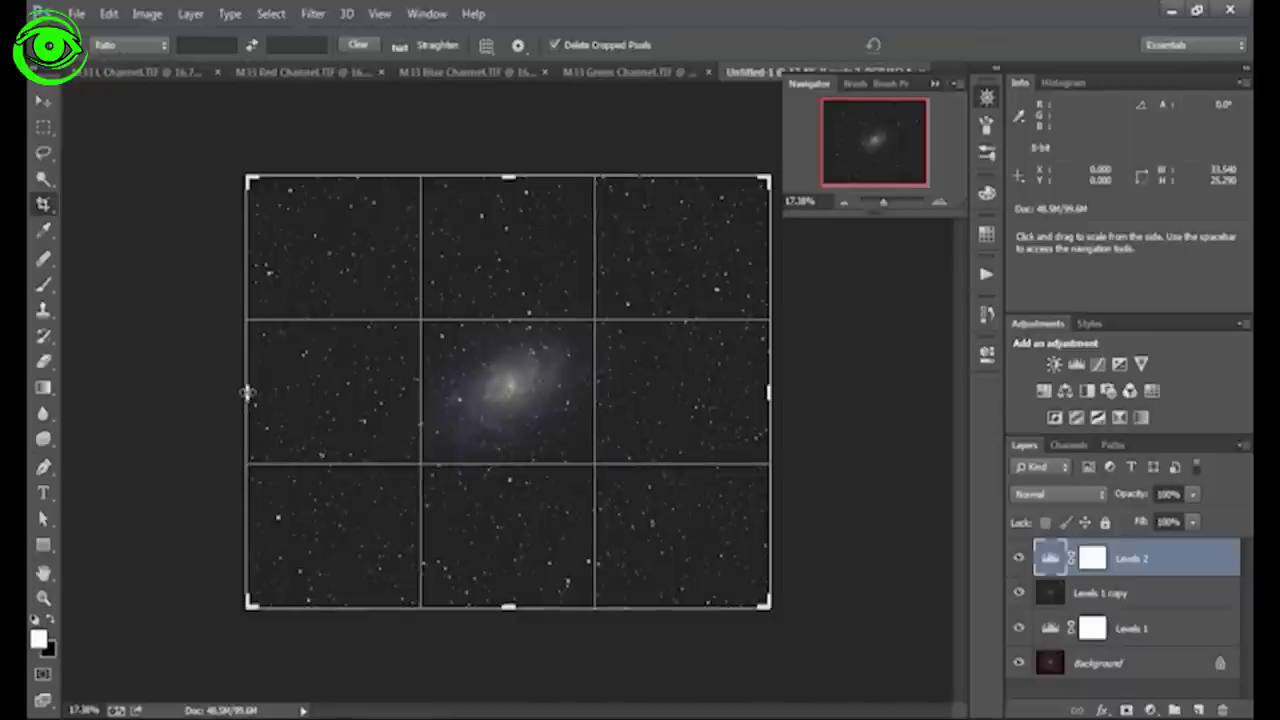
{"action": "left_click_drag", "start_coordinate": [247, 393], "coordinate": [251, 393]}
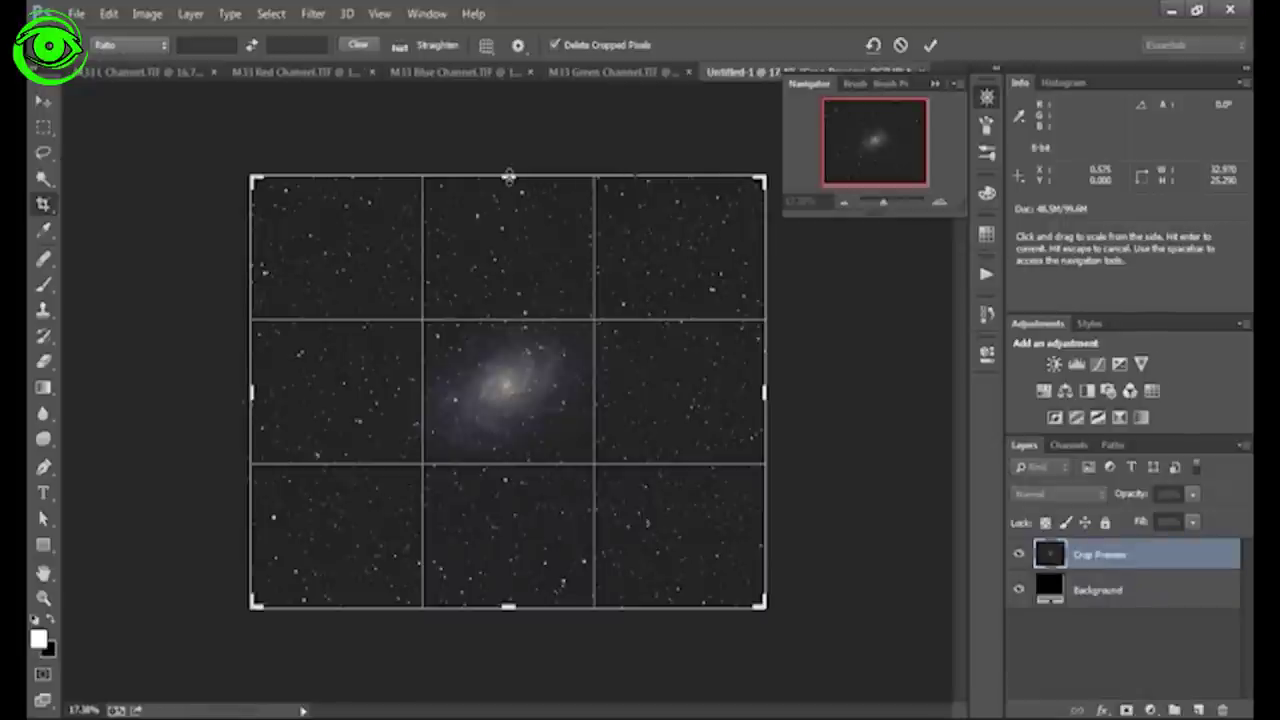
{"action": "left_click_drag", "start_coordinate": [508, 177], "coordinate": [508, 175]}
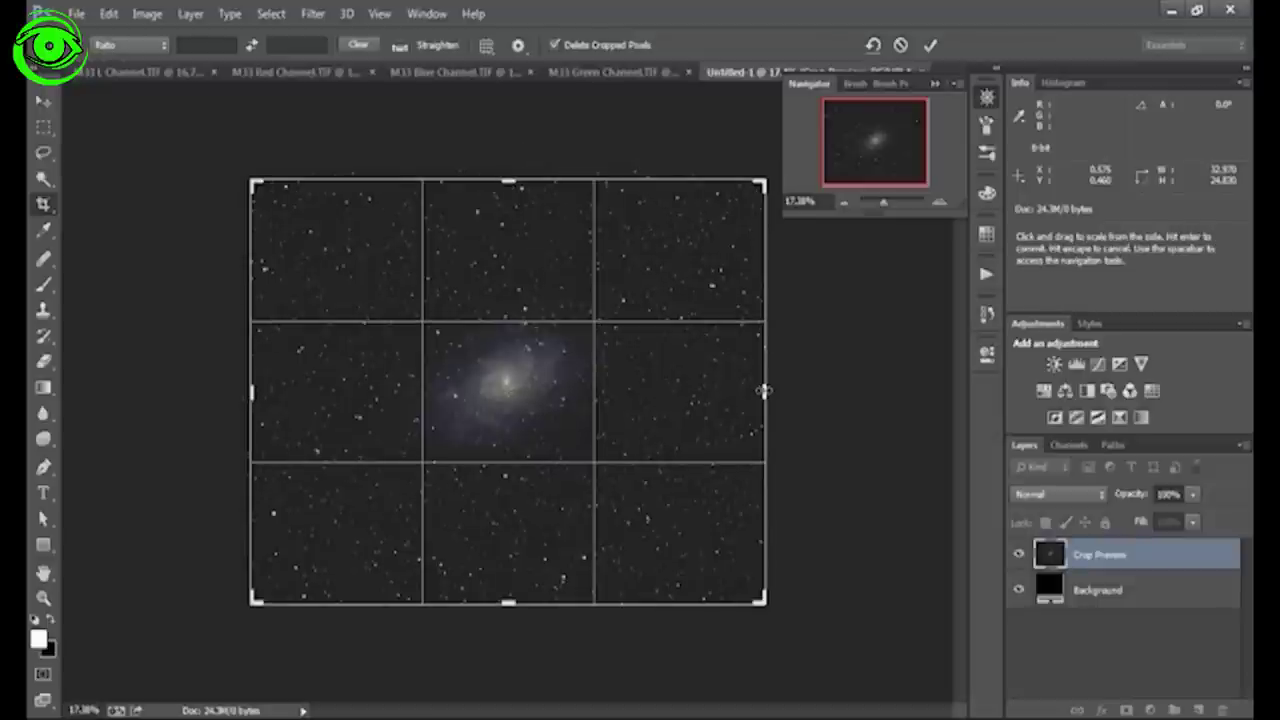
{"action": "left_click_drag", "start_coordinate": [763, 391], "coordinate": [758, 391]}
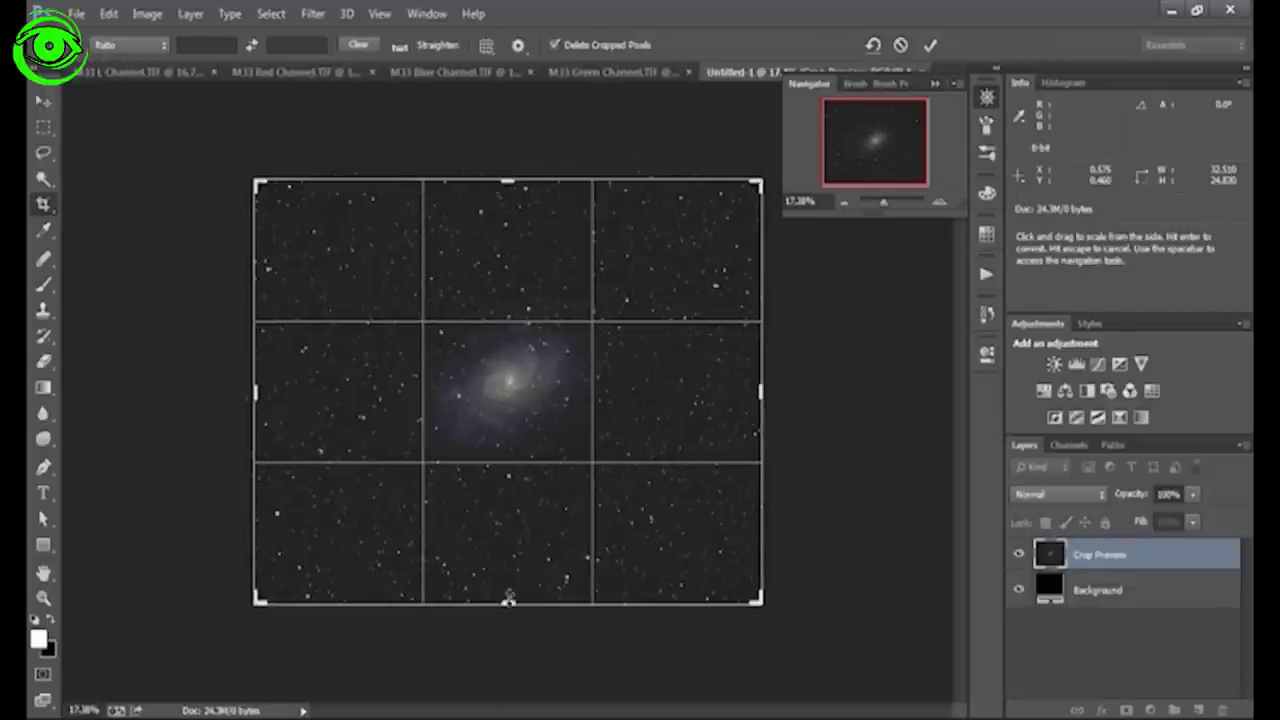
{"action": "left_click_drag", "start_coordinate": [508, 603], "coordinate": [508, 603]}
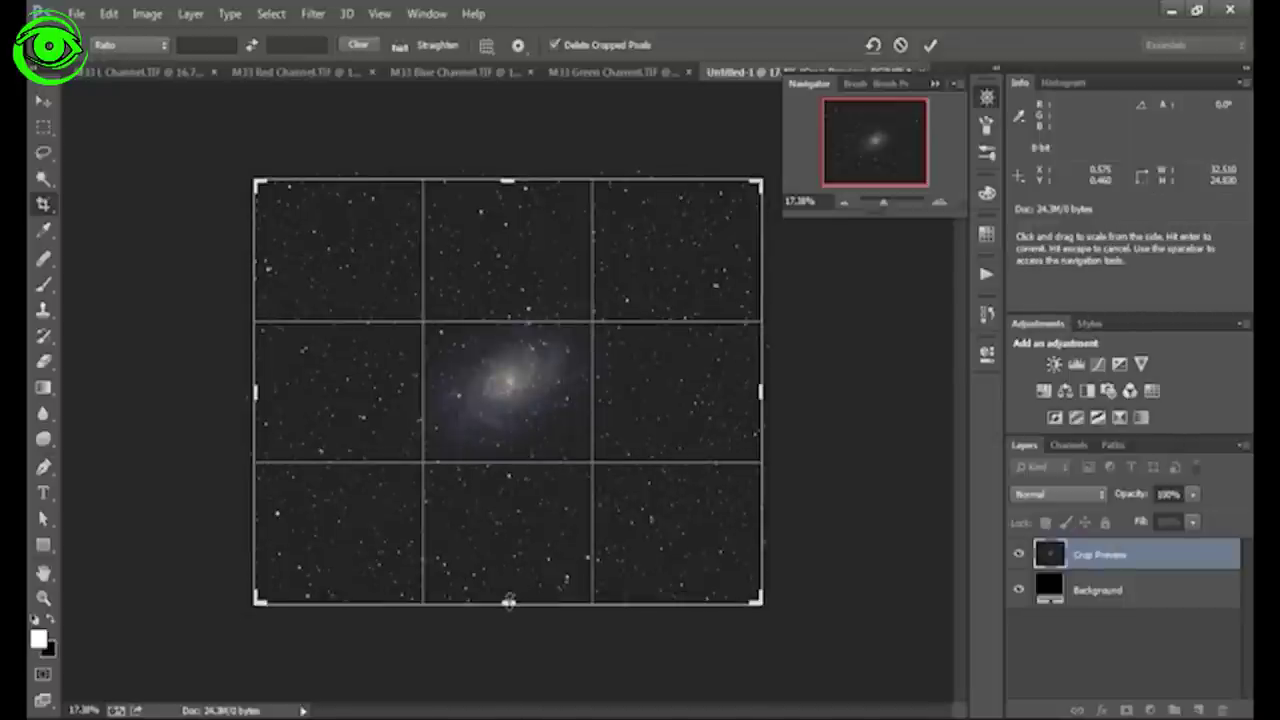
{"action": "left_click_drag", "start_coordinate": [509, 598], "coordinate": [510, 594]}
{"action": "left_click", "coordinate": [47, 203]}
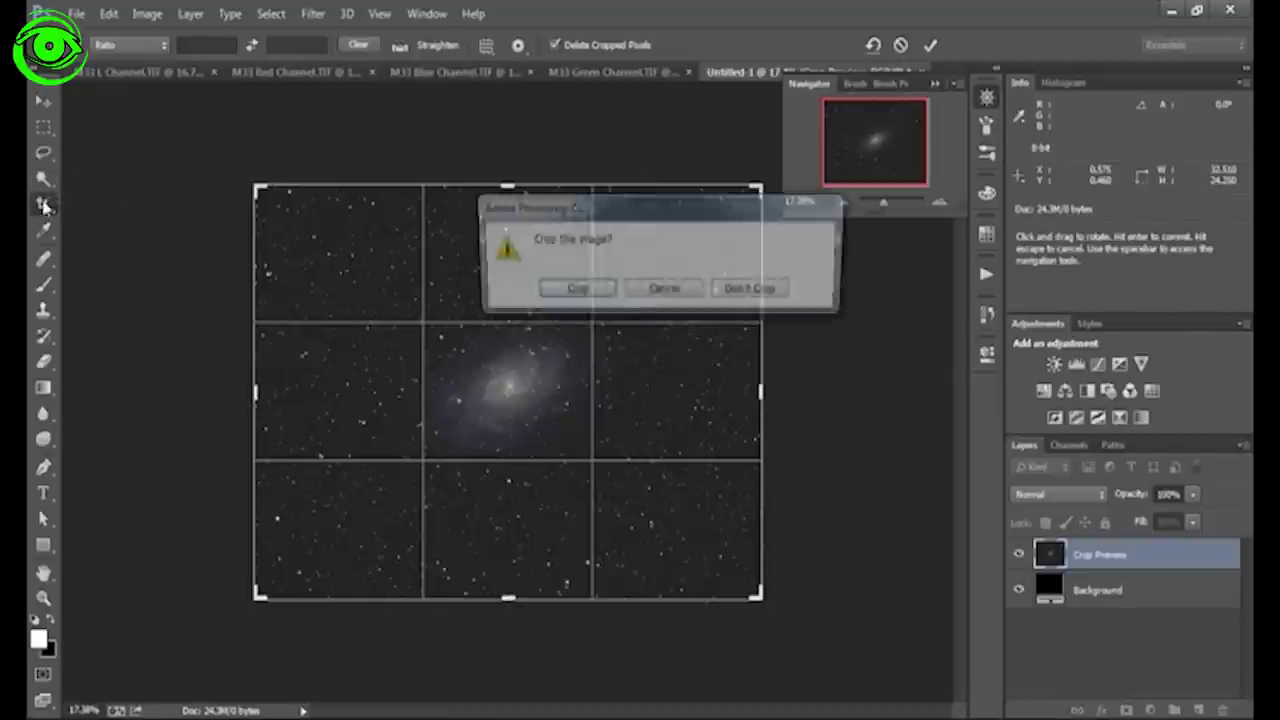
{"action": "left_click", "coordinate": [568, 291]}
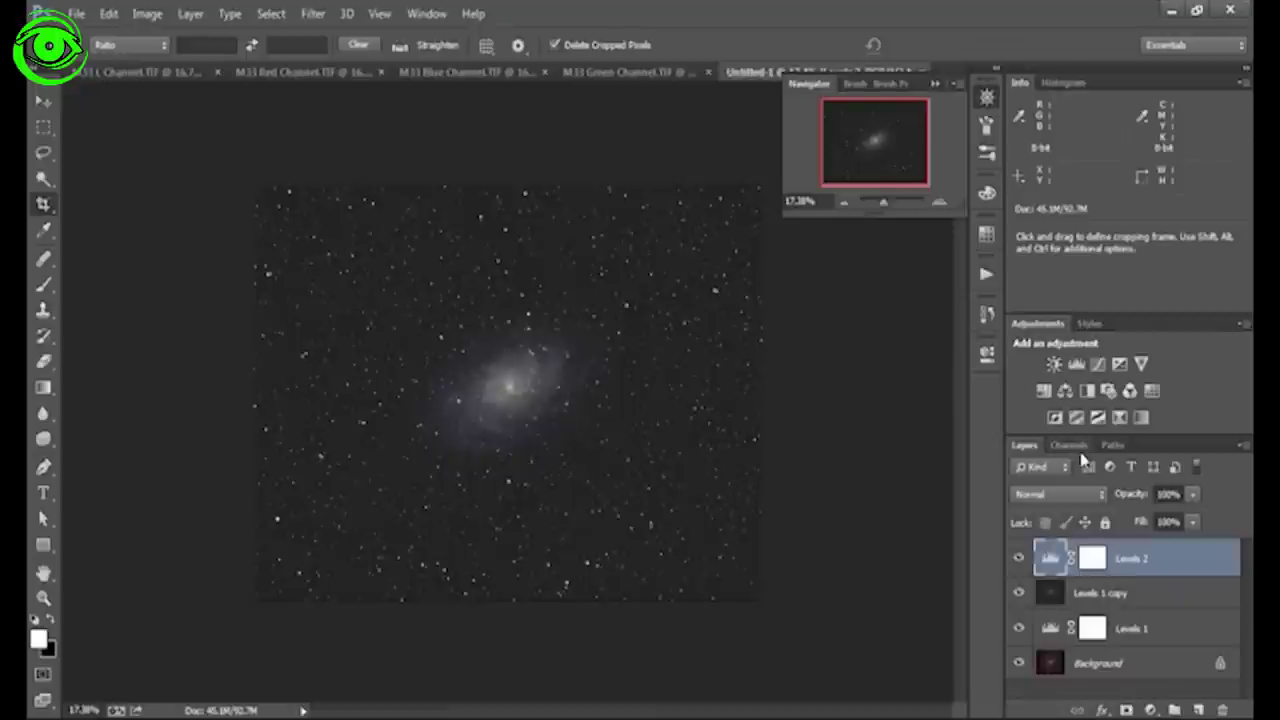
- Add a Levels 3 adjustment and drag the Red channel's white input down to 236
{"action": "left_click_drag", "start_coordinate": [884, 203], "coordinate": [890, 207]}
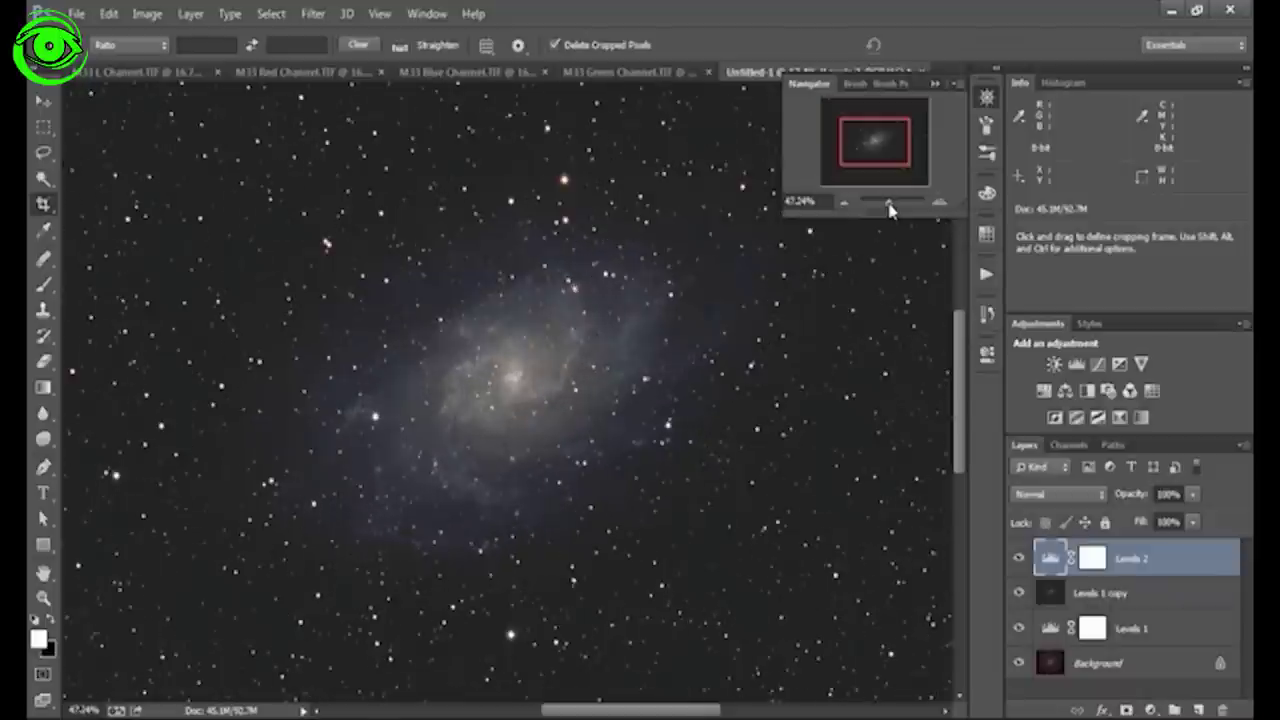
{"action": "left_click", "coordinate": [1076, 366]}
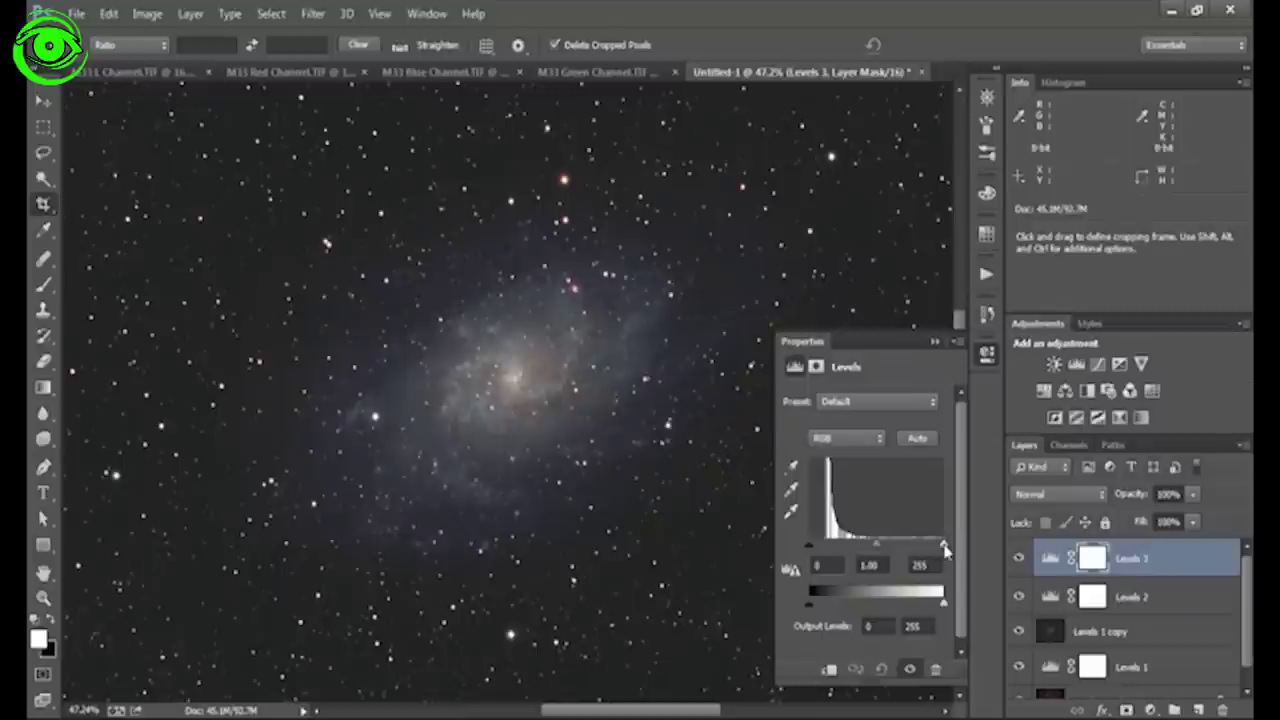
{"action": "left_click", "coordinate": [875, 442]}
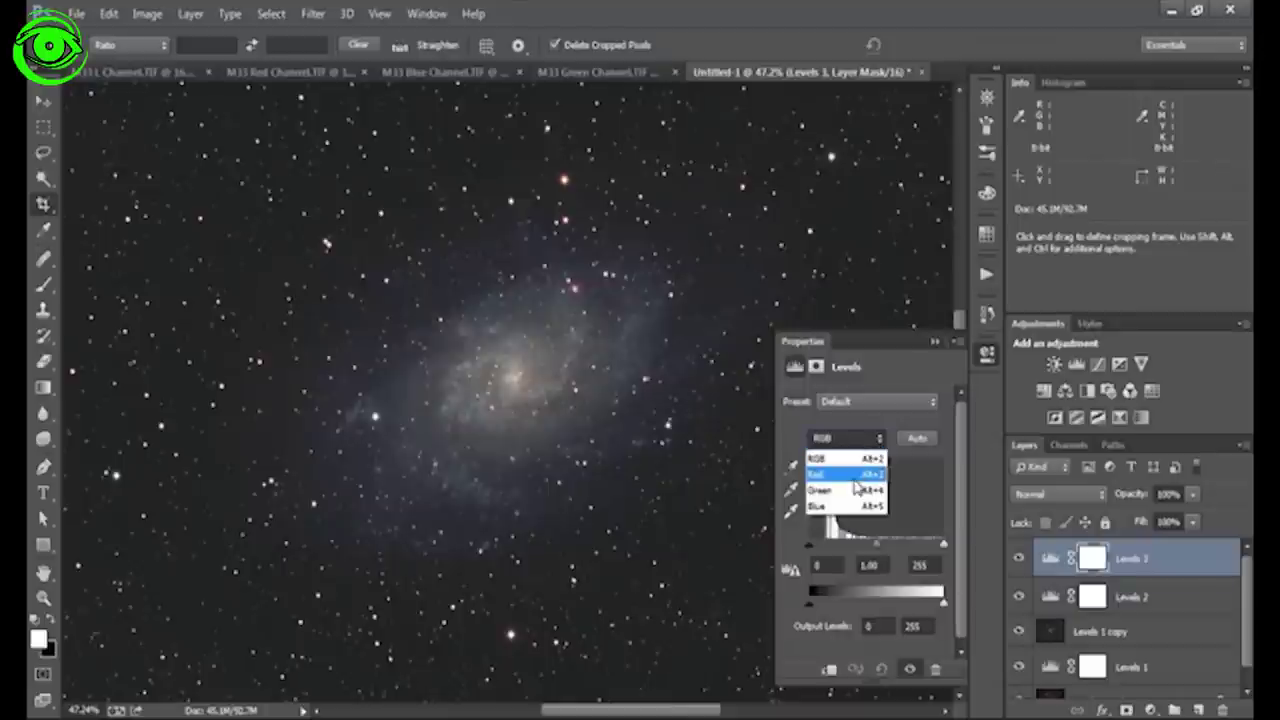
{"action": "left_click", "coordinate": [851, 478]}
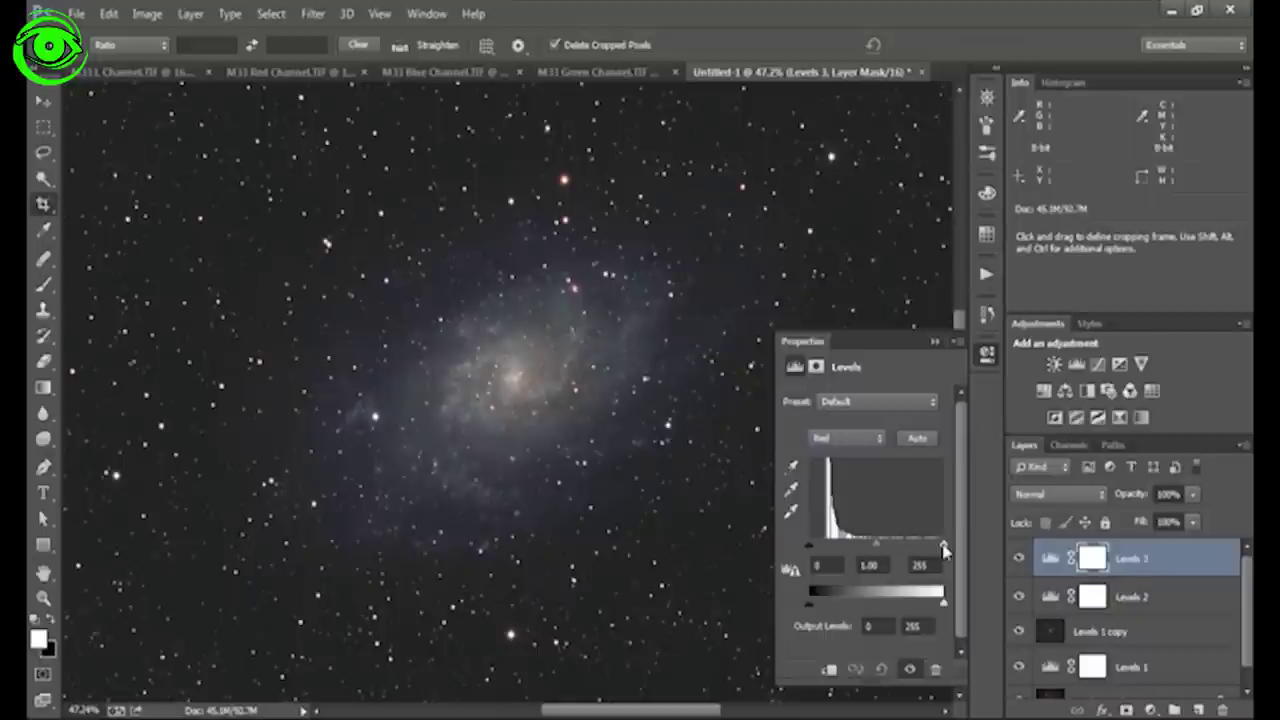
{"action": "left_click_drag", "start_coordinate": [943, 548], "coordinate": [920, 553]}
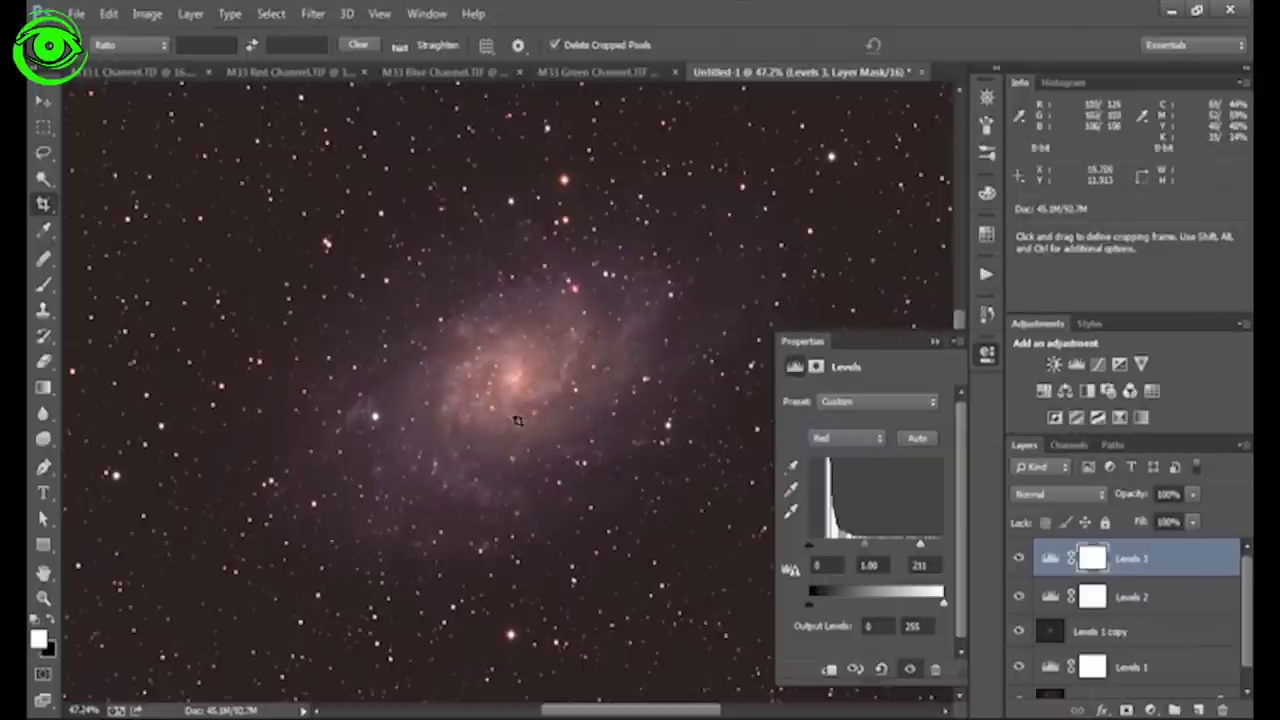
{"action": "left_click", "coordinate": [1095, 564]}
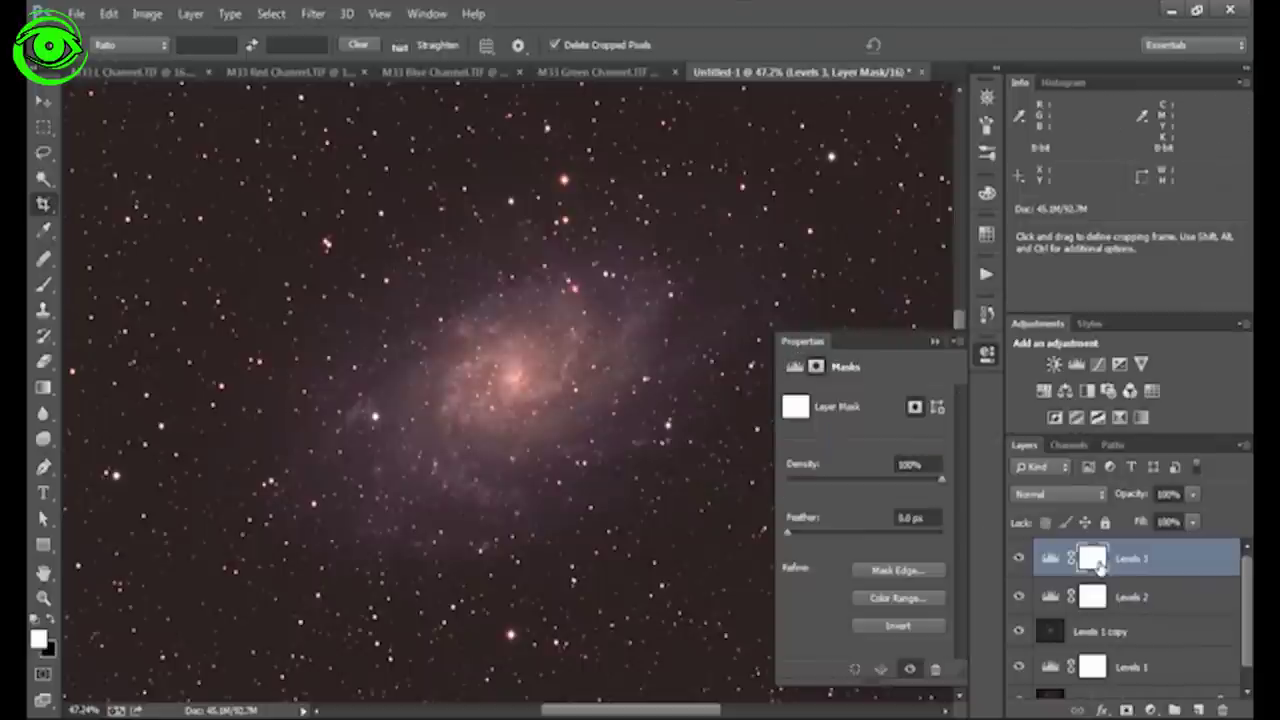
- Invert the Levels 3 mask to black and set up a larger soft brush painting in white
{"action": "left_click", "coordinate": [910, 630]}
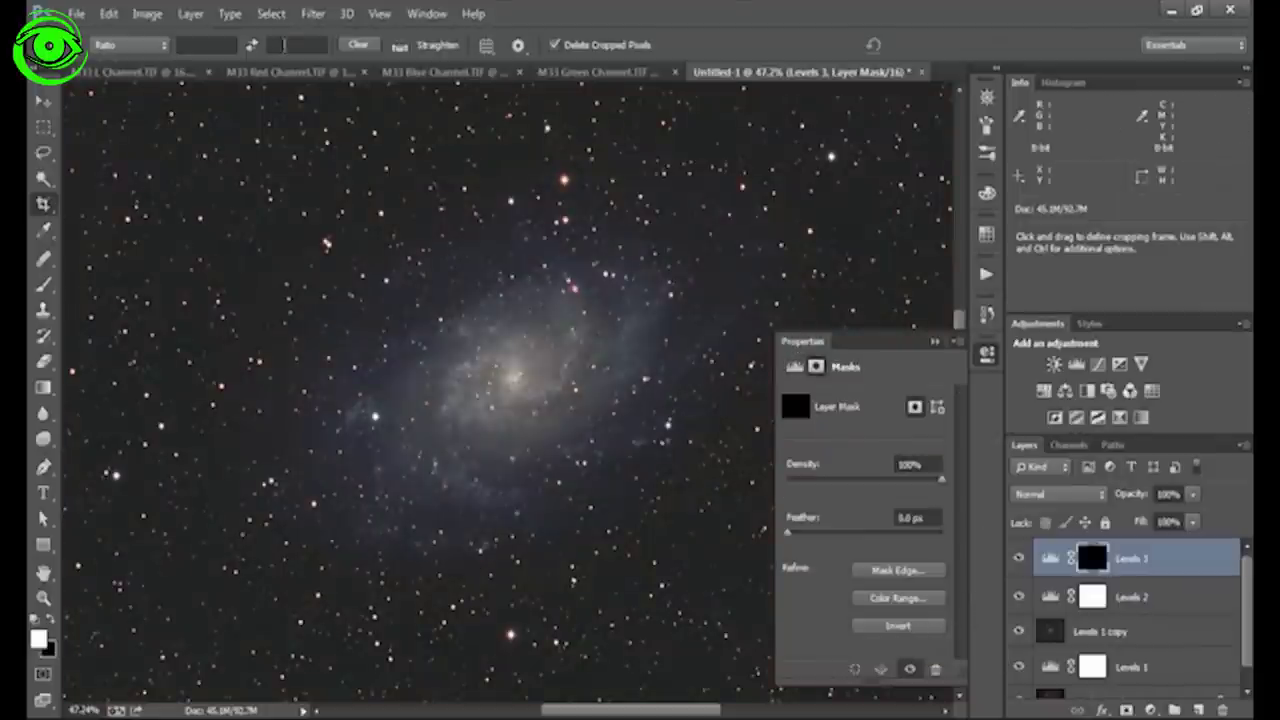
{"action": "left_click", "coordinate": [44, 286]}
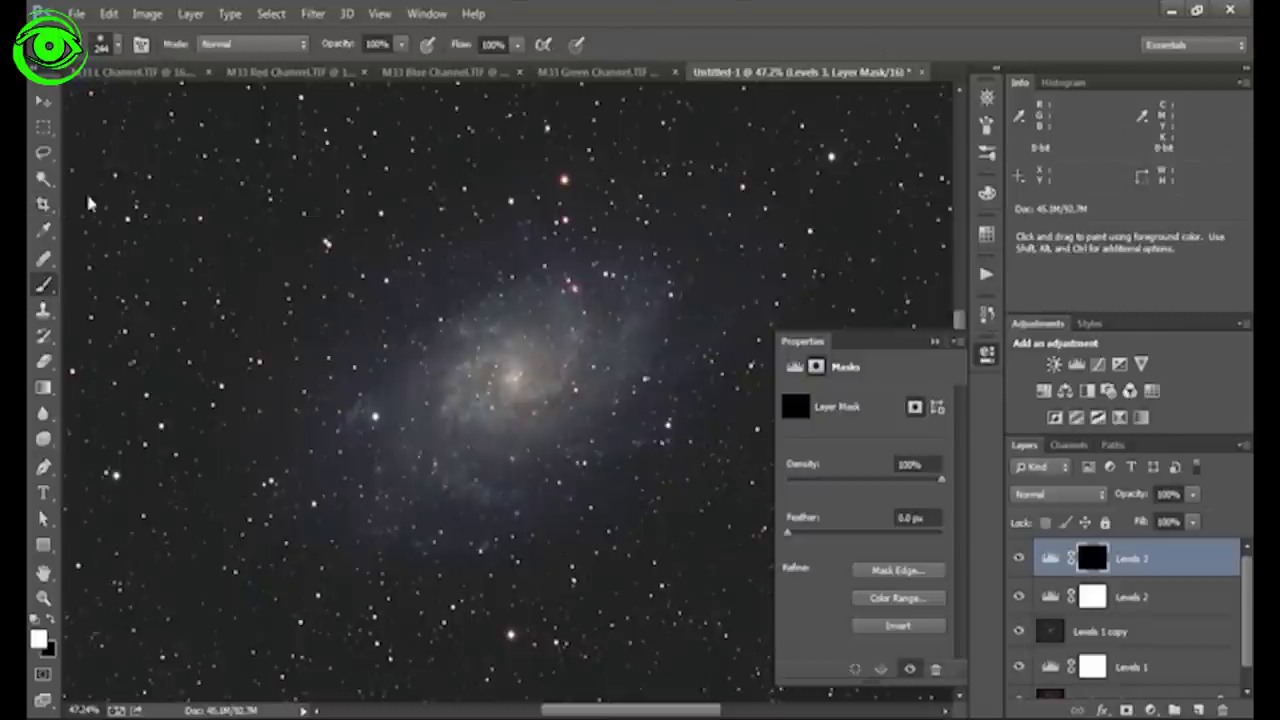
{"action": "left_click", "coordinate": [118, 45]}
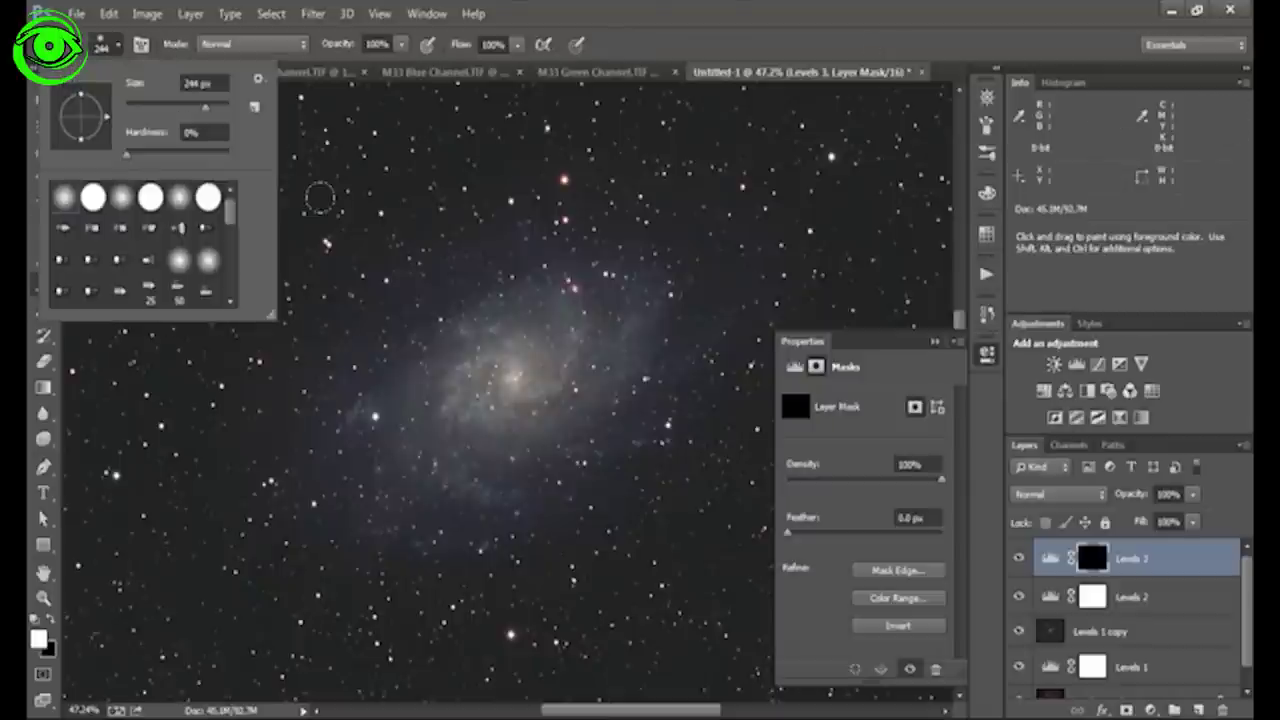
{"action": "left_click_drag", "start_coordinate": [203, 113], "coordinate": [219, 116]}
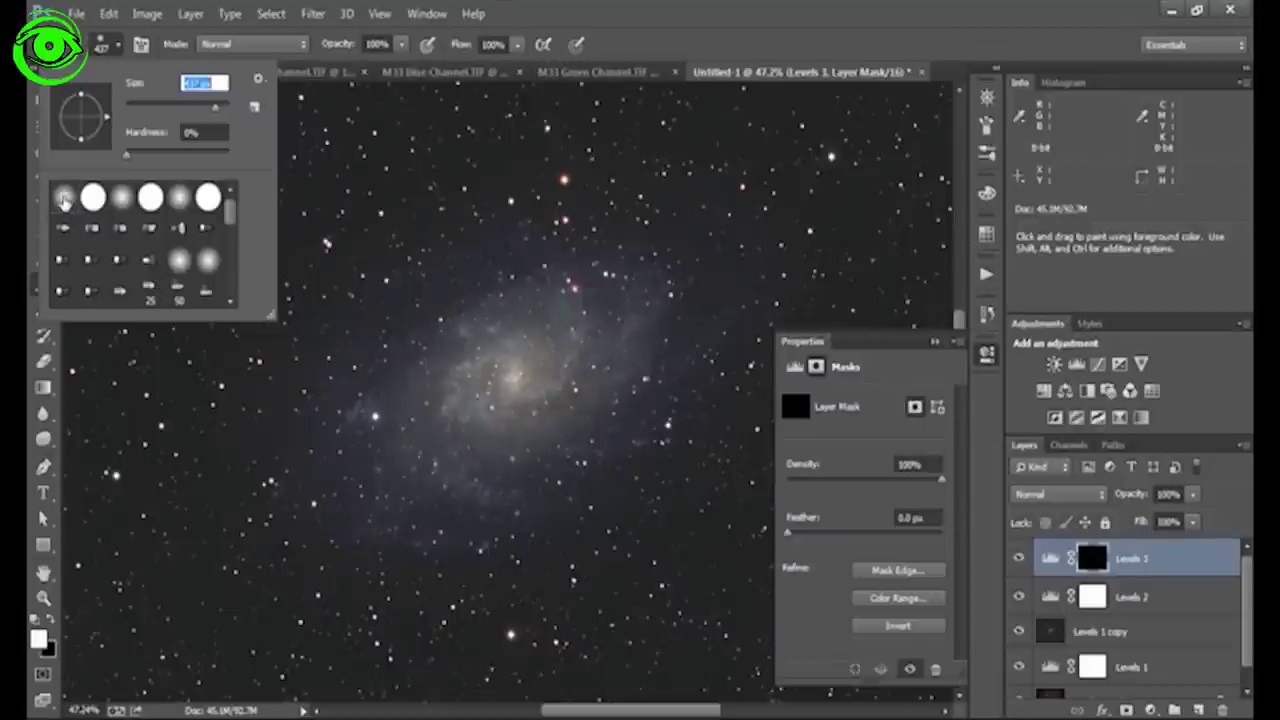
{"action": "left_click", "coordinate": [40, 637]}
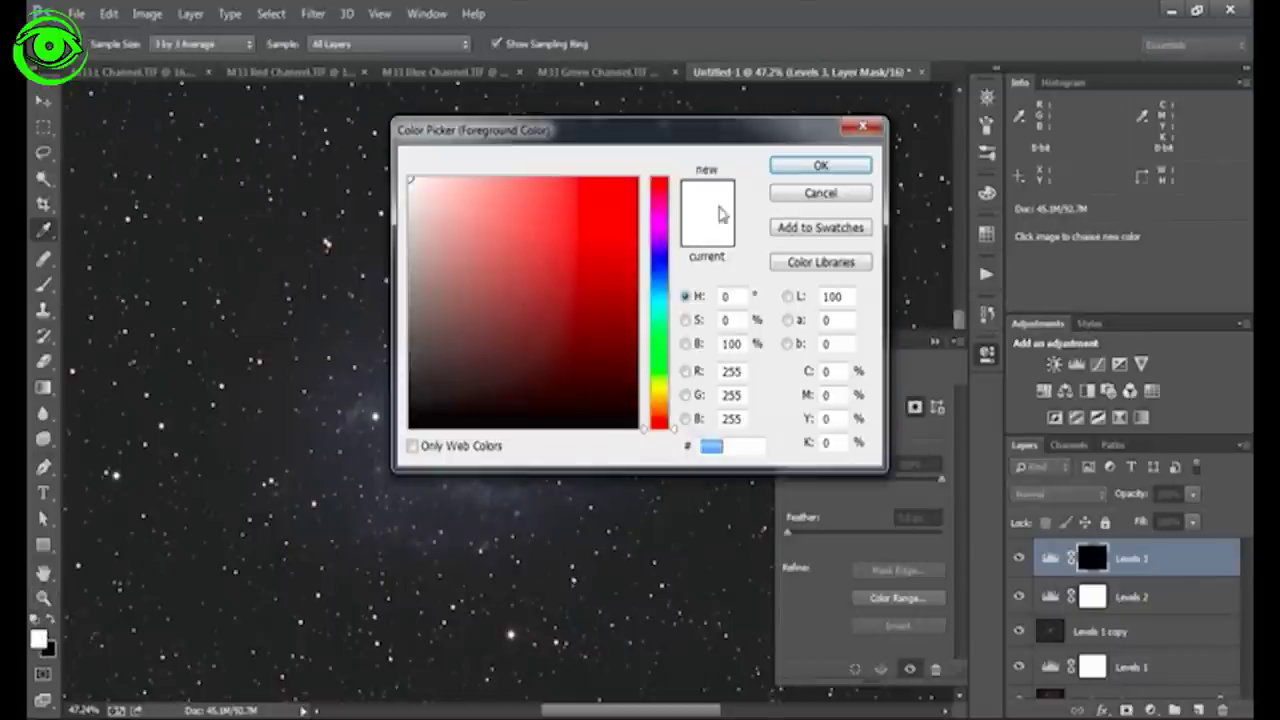
{"action": "left_click", "coordinate": [820, 165]}
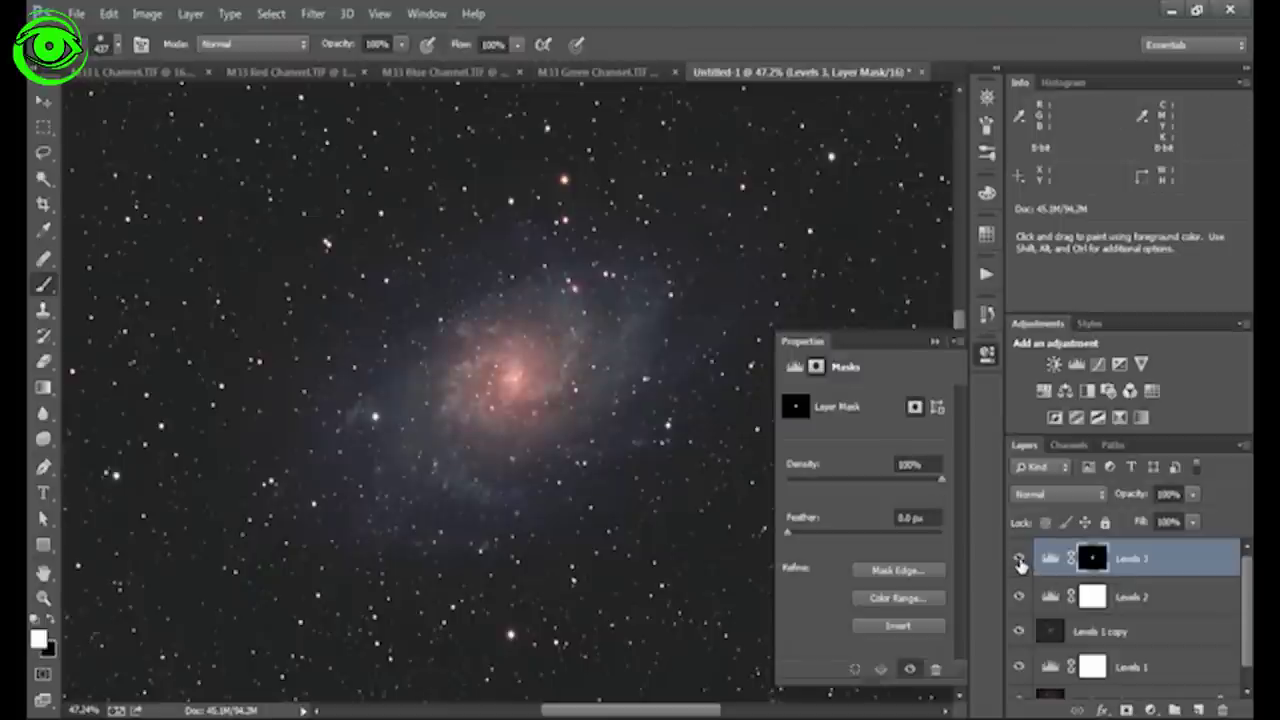
- Toggle Levels 3's visibility to compare the red warming on the galaxy core
{"action": "left_click", "coordinate": [1019, 559]}
{"action": "left_click", "coordinate": [1019, 559]}
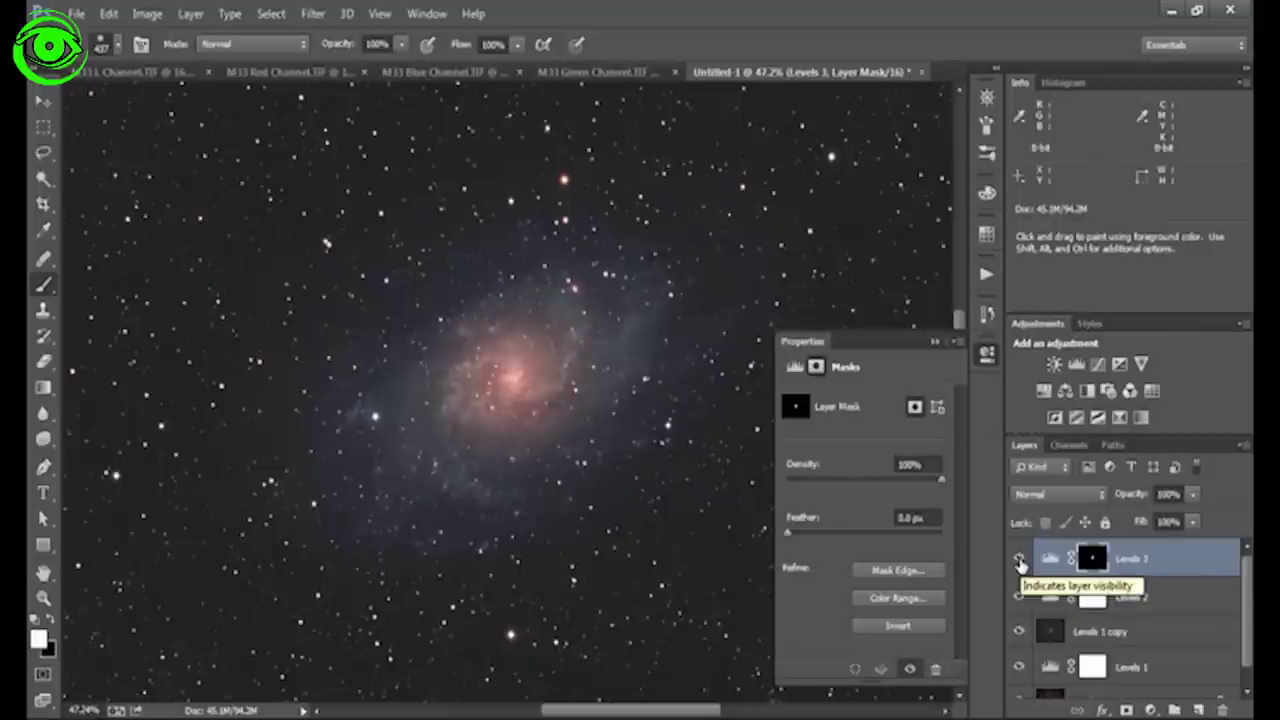
{"action": "left_click", "coordinate": [1019, 559]}
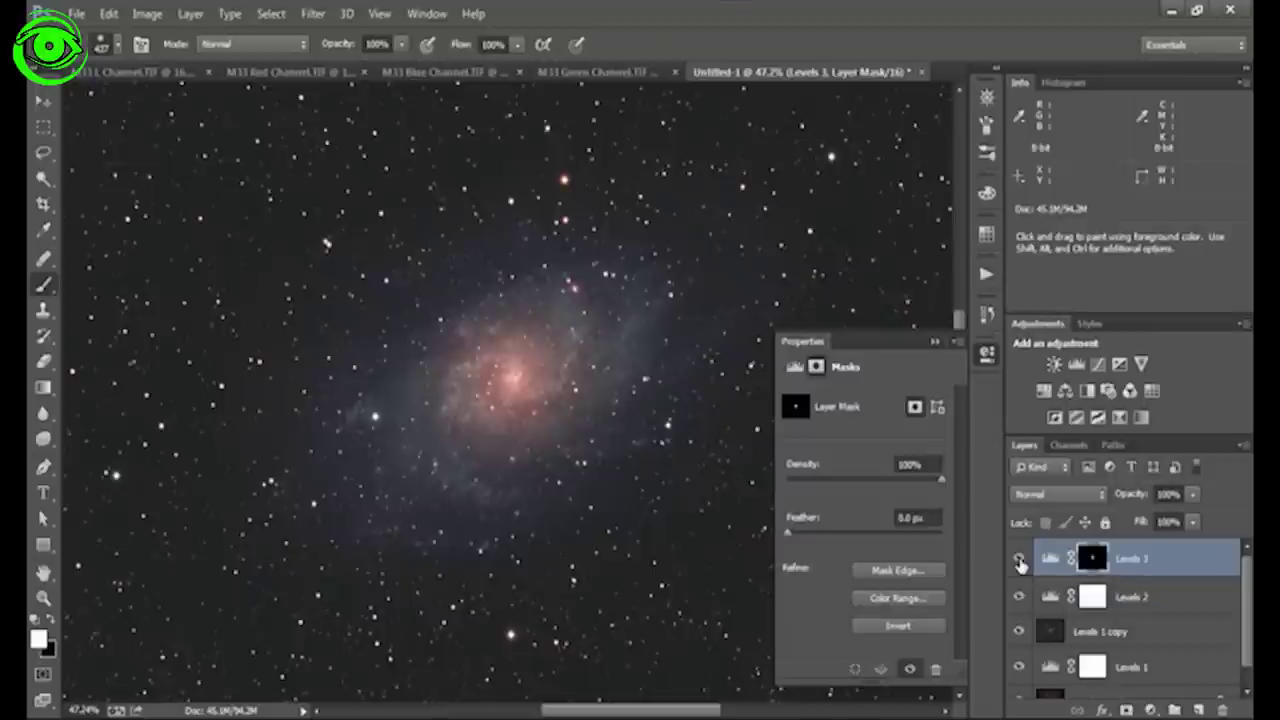
{"action": "left_click", "coordinate": [1019, 559]}
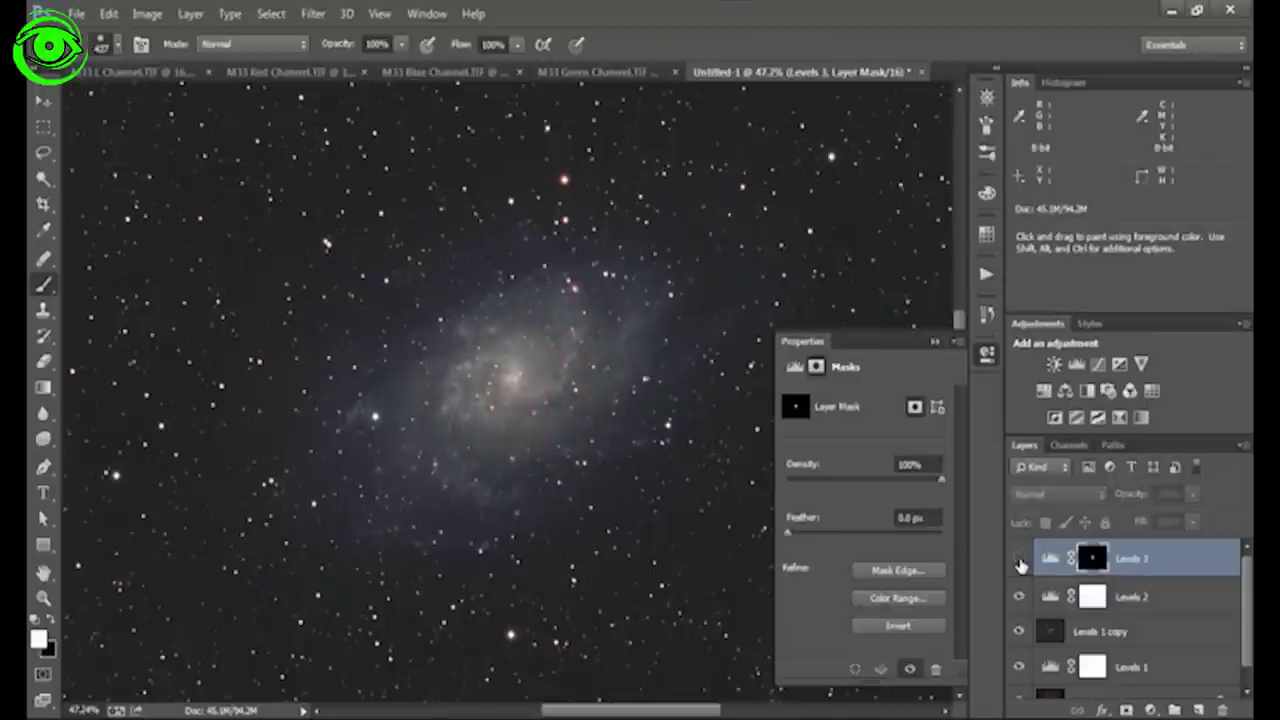
{"action": "left_click", "coordinate": [1019, 559]}
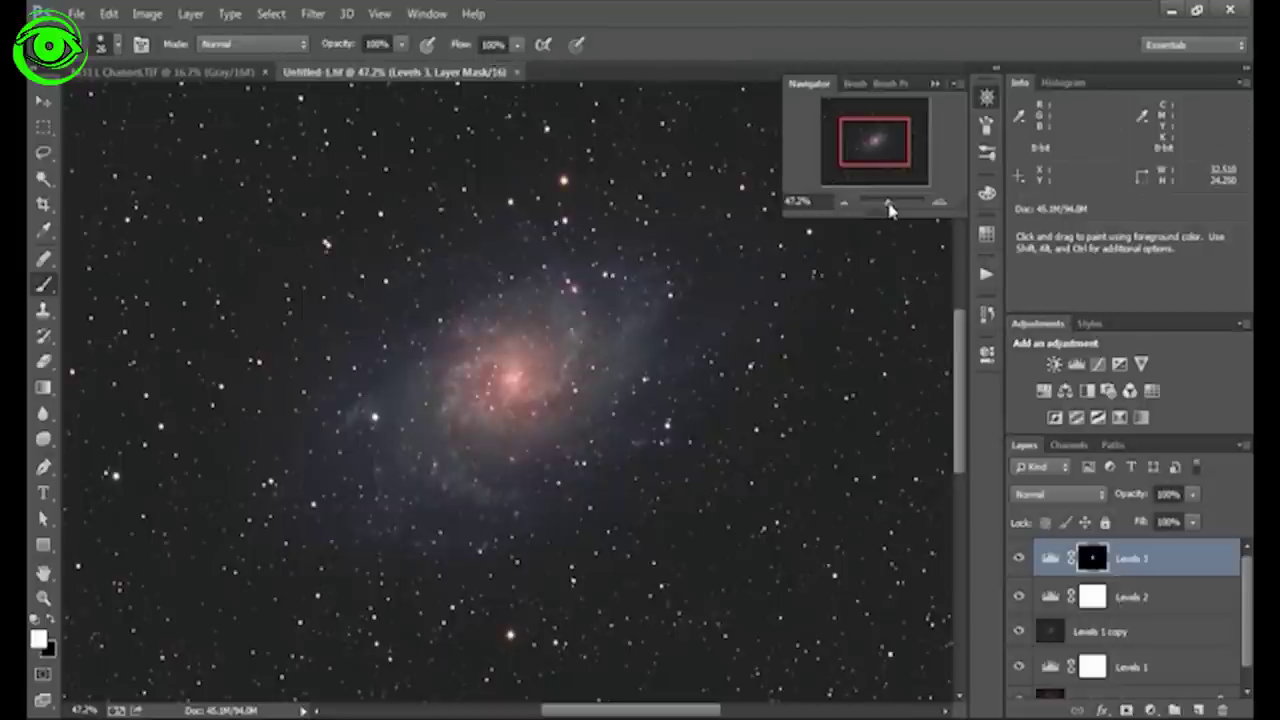
{"action": "left_click_drag", "start_coordinate": [879, 141], "coordinate": [907, 211]}
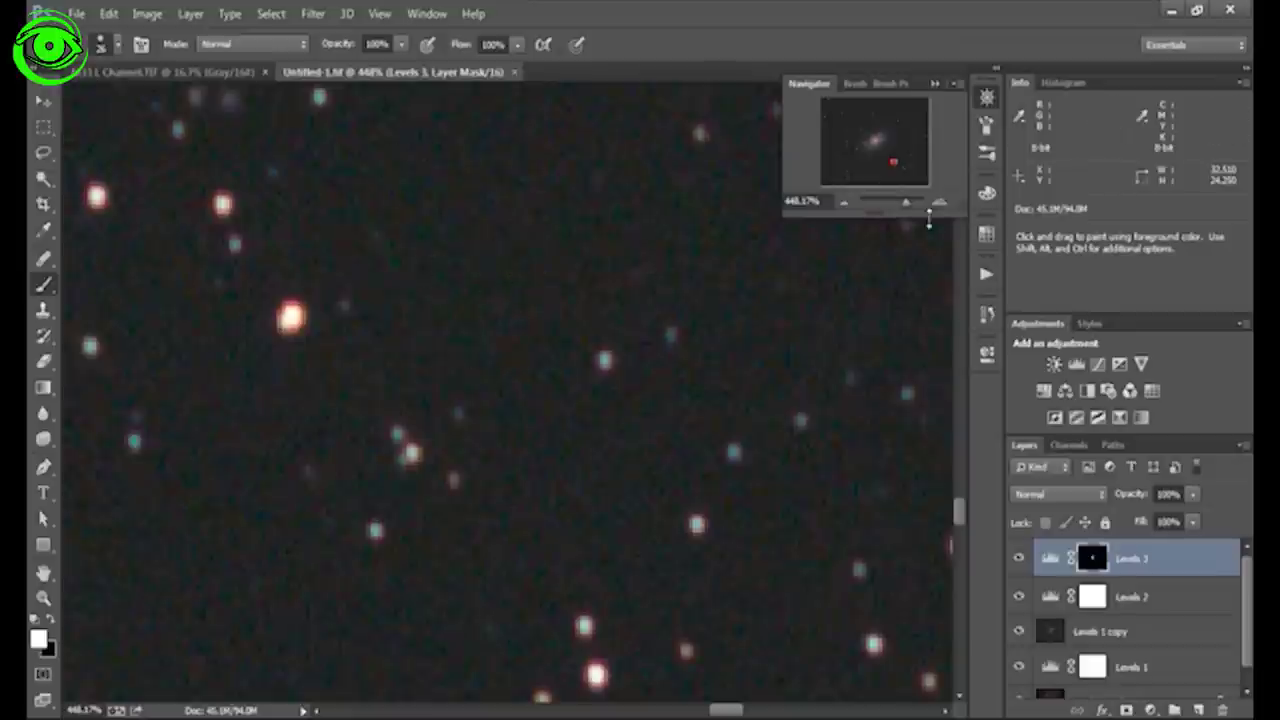
{"action": "left_click_drag", "start_coordinate": [906, 203], "coordinate": [891, 221]}
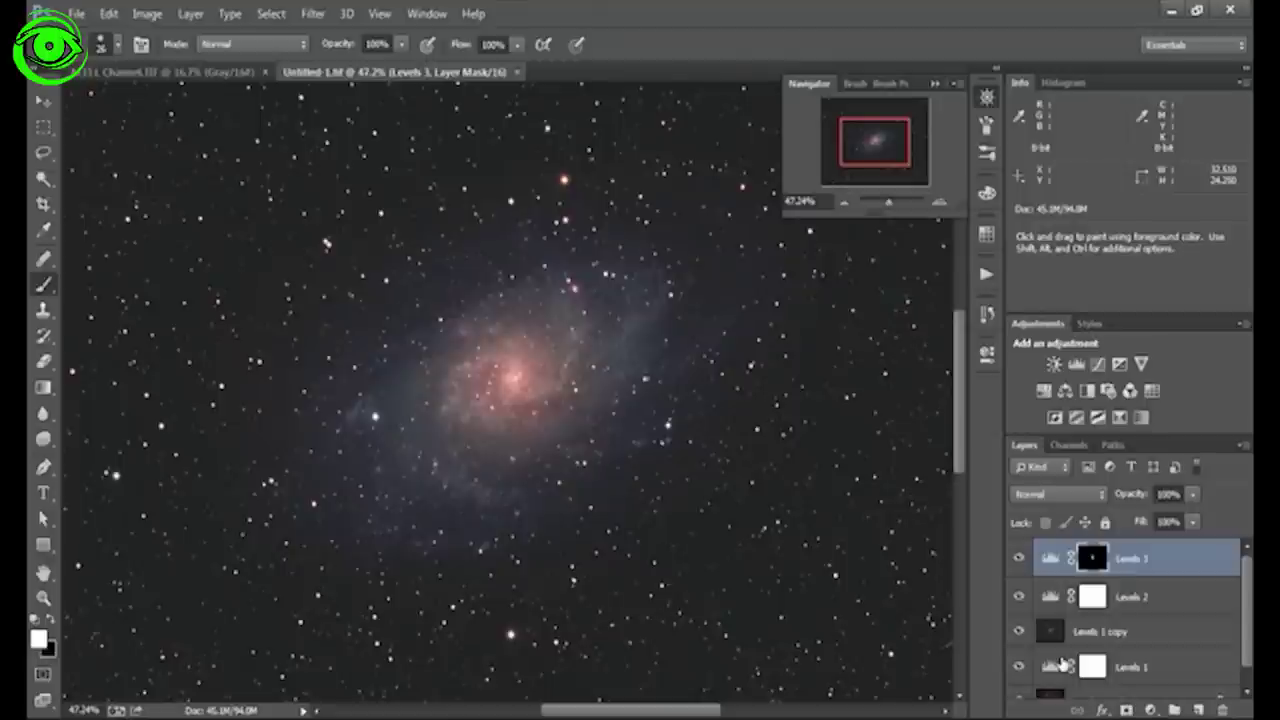
- Stamp the visible layers into Layer 1 and run the Color Blotch Reduction action on it
{"action": "key", "text": "ctrl+shift+alt+e"}
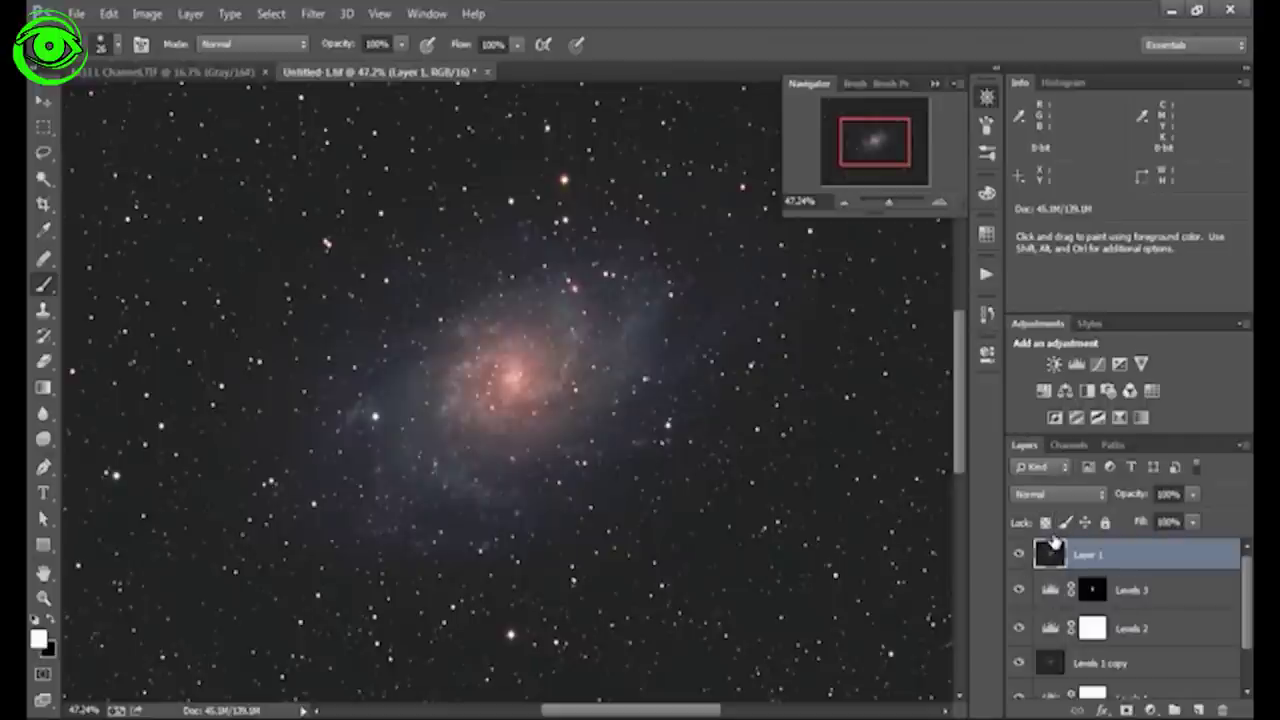
{"action": "left_click", "coordinate": [986, 277]}
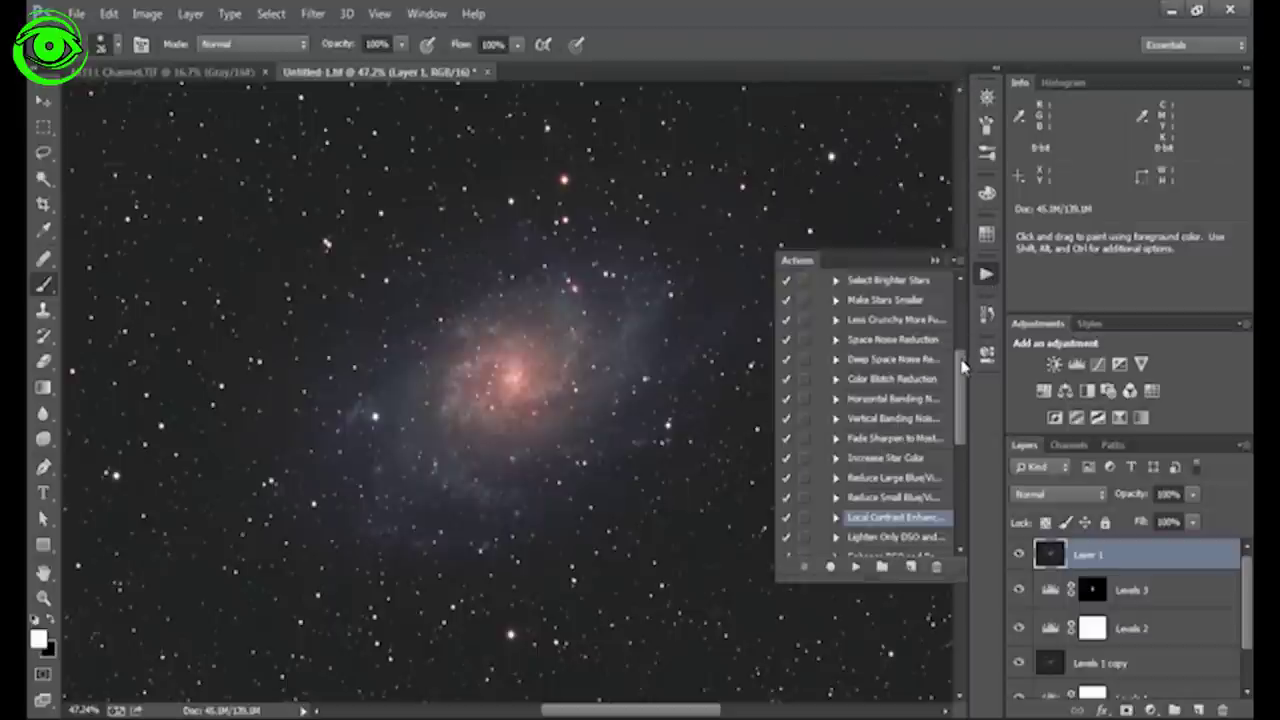
{"action": "left_click_drag", "start_coordinate": [962, 366], "coordinate": [962, 348]}
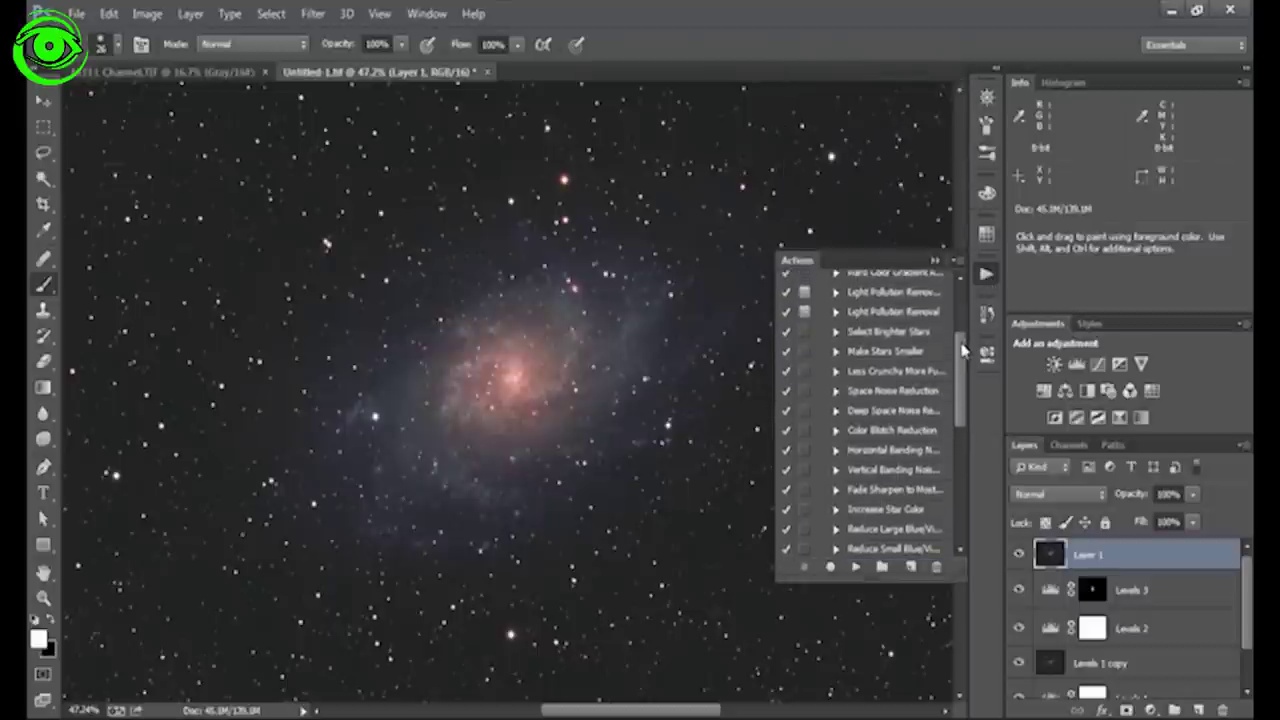
{"action": "left_click", "coordinate": [872, 437]}
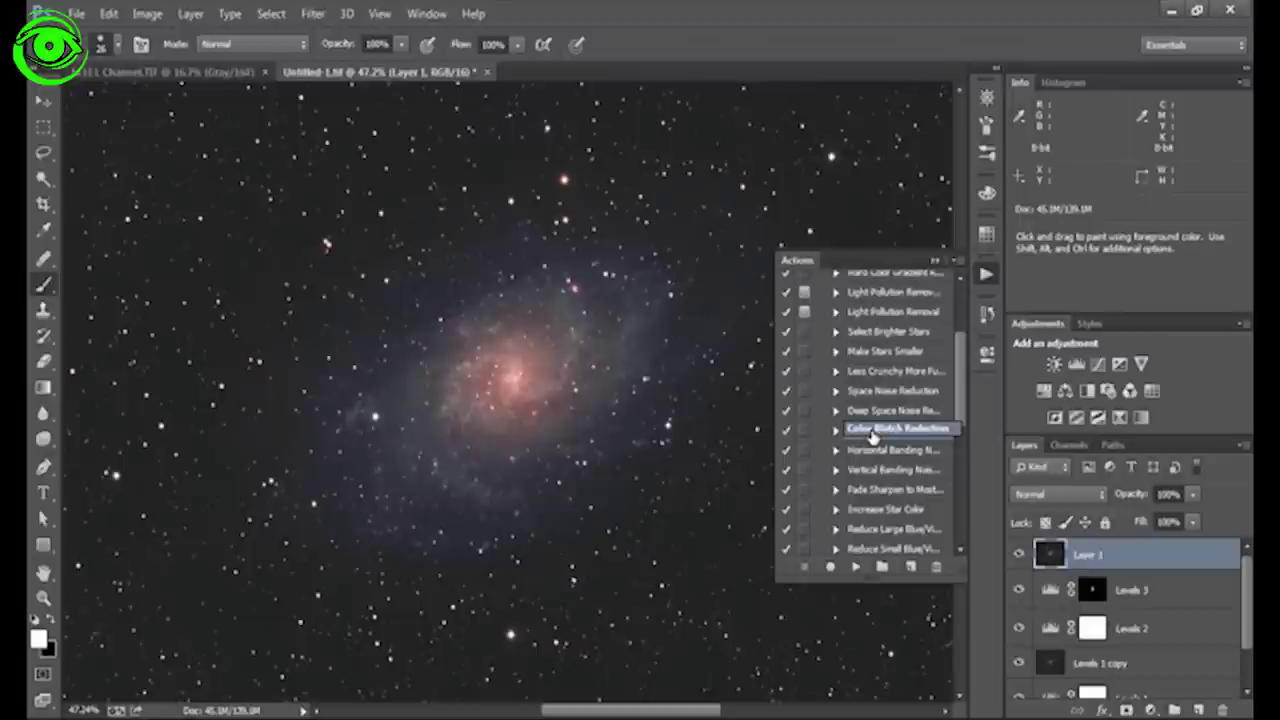
{"action": "left_click", "coordinate": [855, 570]}
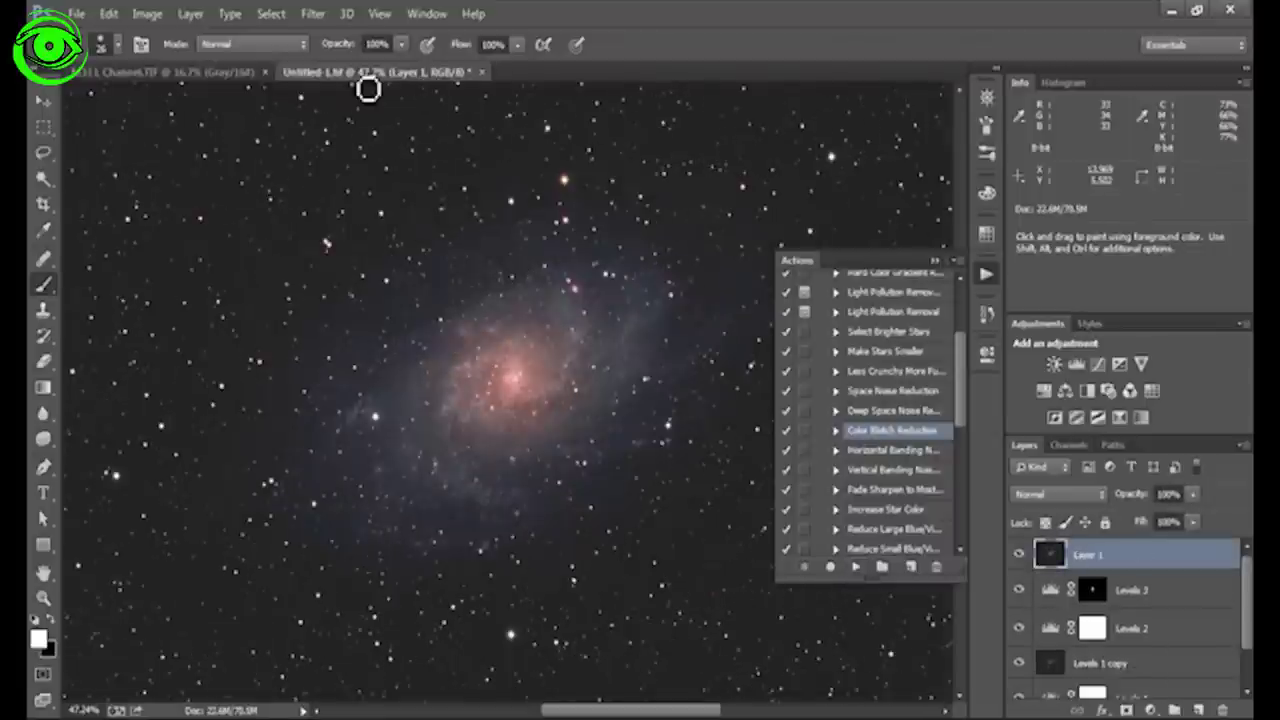
- Convert the document to 16 Bits/Channel and zoom into the star field
{"action": "left_click", "coordinate": [147, 16]}
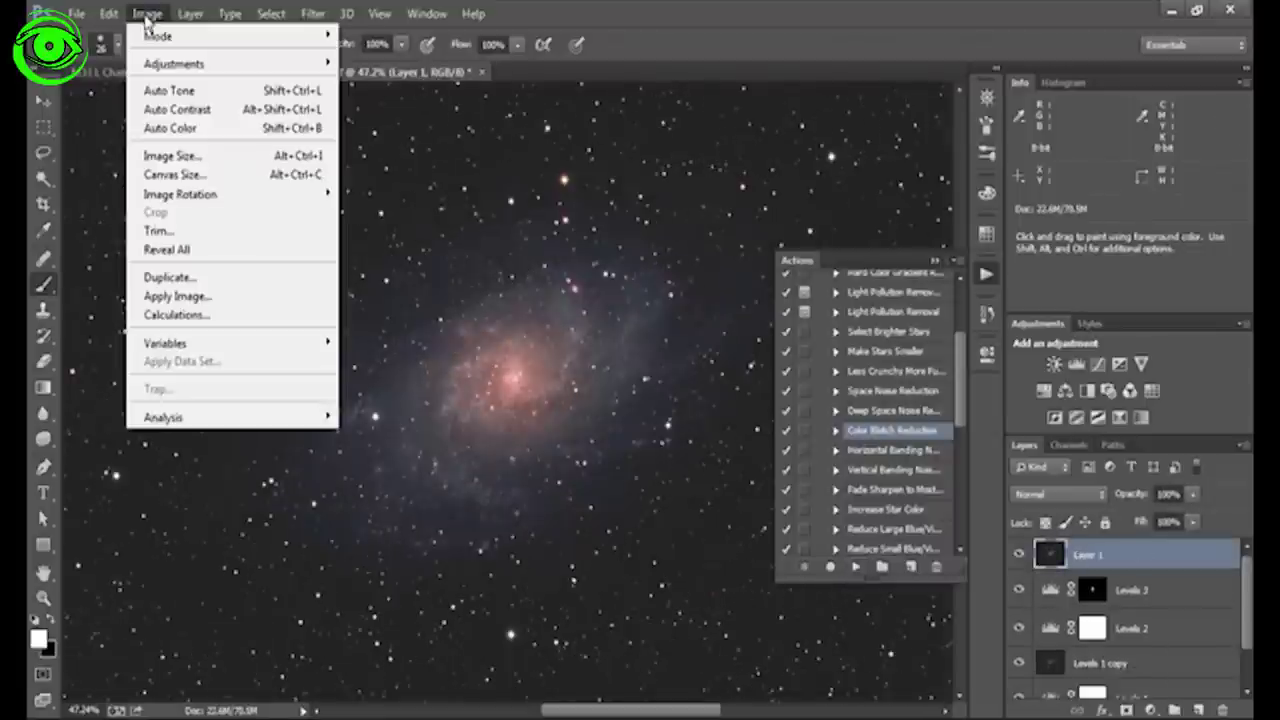
{"action": "mouse_move", "coordinate": [160, 36]}
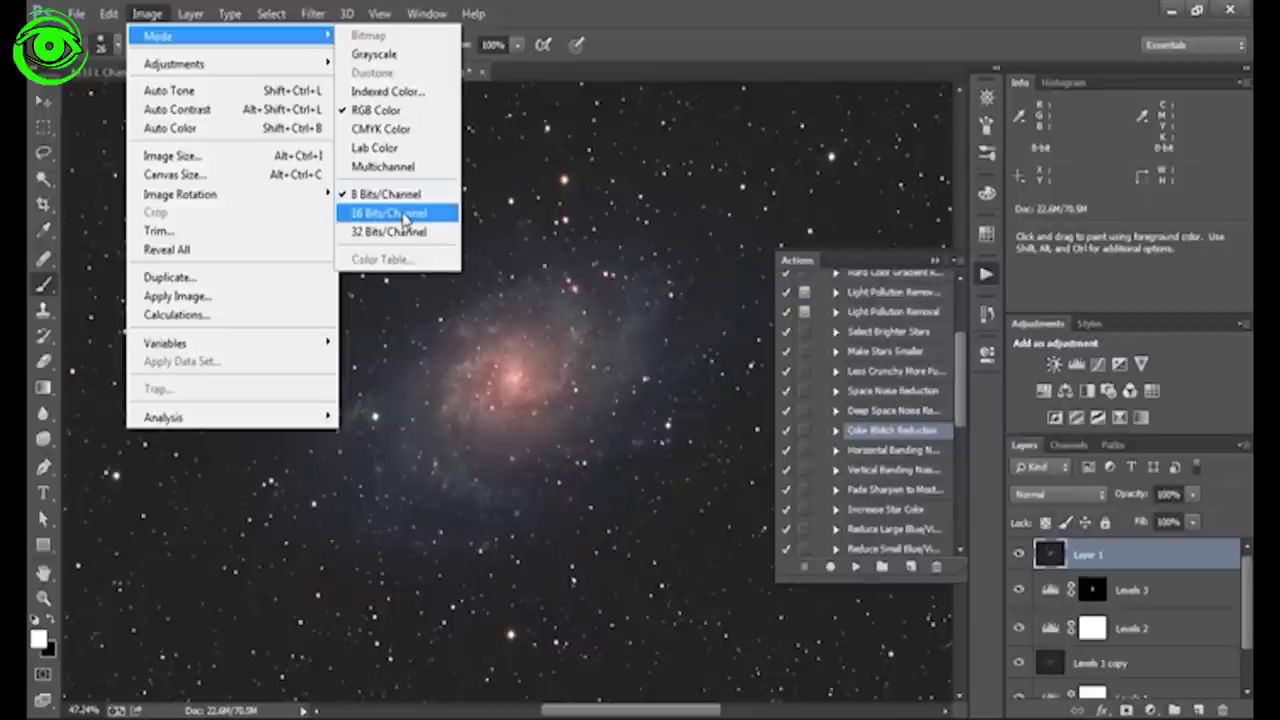
{"action": "left_click", "coordinate": [404, 214]}
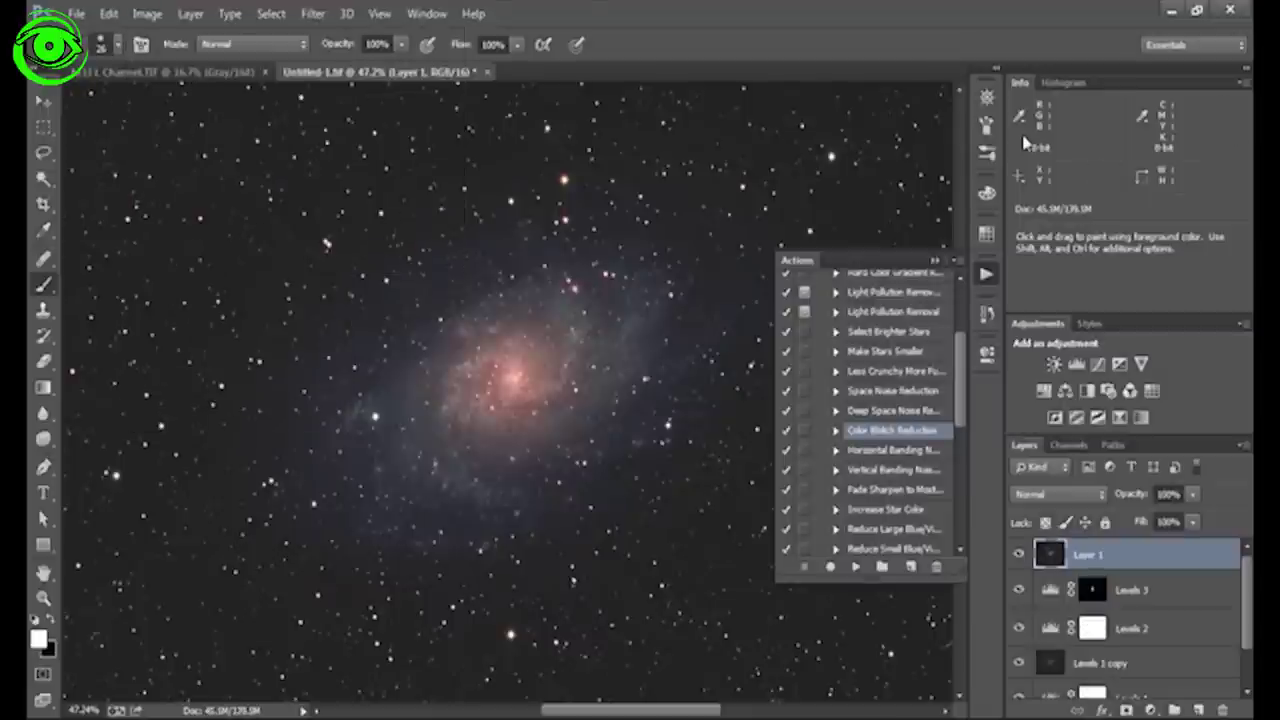
{"action": "left_click", "coordinate": [987, 96]}
{"action": "left_click_drag", "start_coordinate": [880, 146], "coordinate": [895, 162]}
- Run the Deep Space Noise Reduction action on Layer 1, comparing before and after
{"action": "left_click_drag", "start_coordinate": [880, 205], "coordinate": [897, 206]}
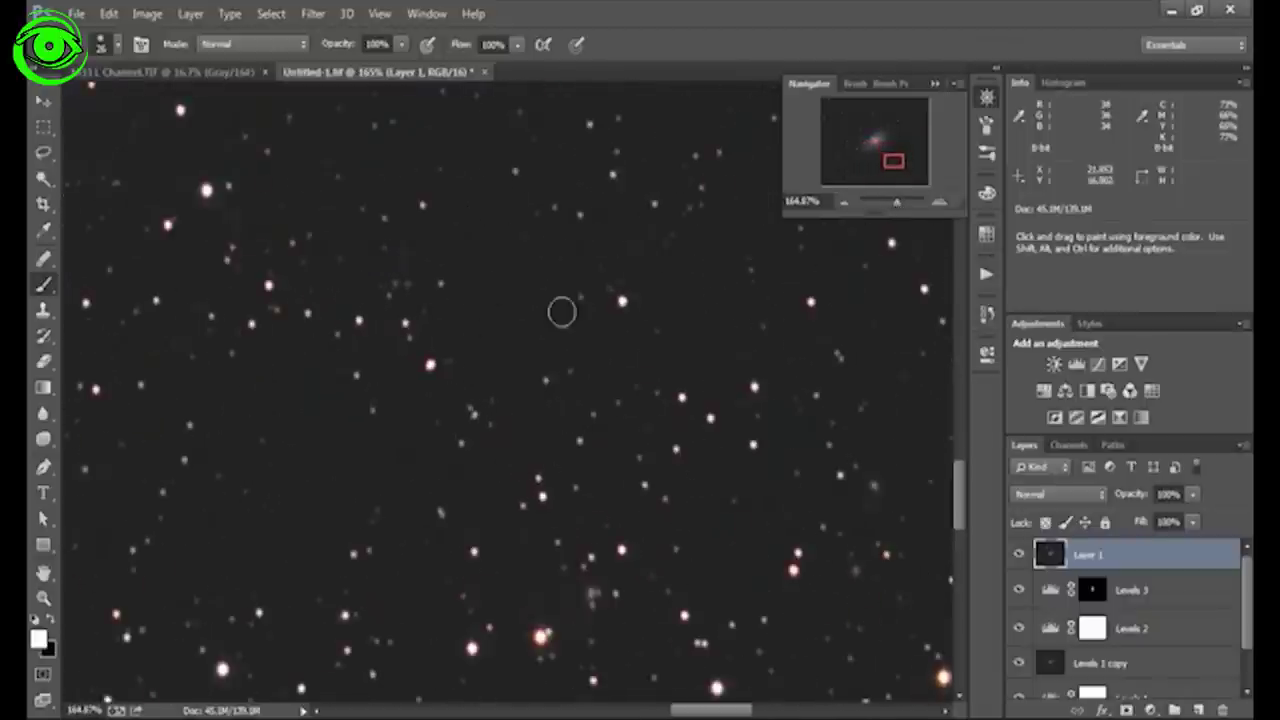
{"action": "left_click", "coordinate": [1018, 556]}
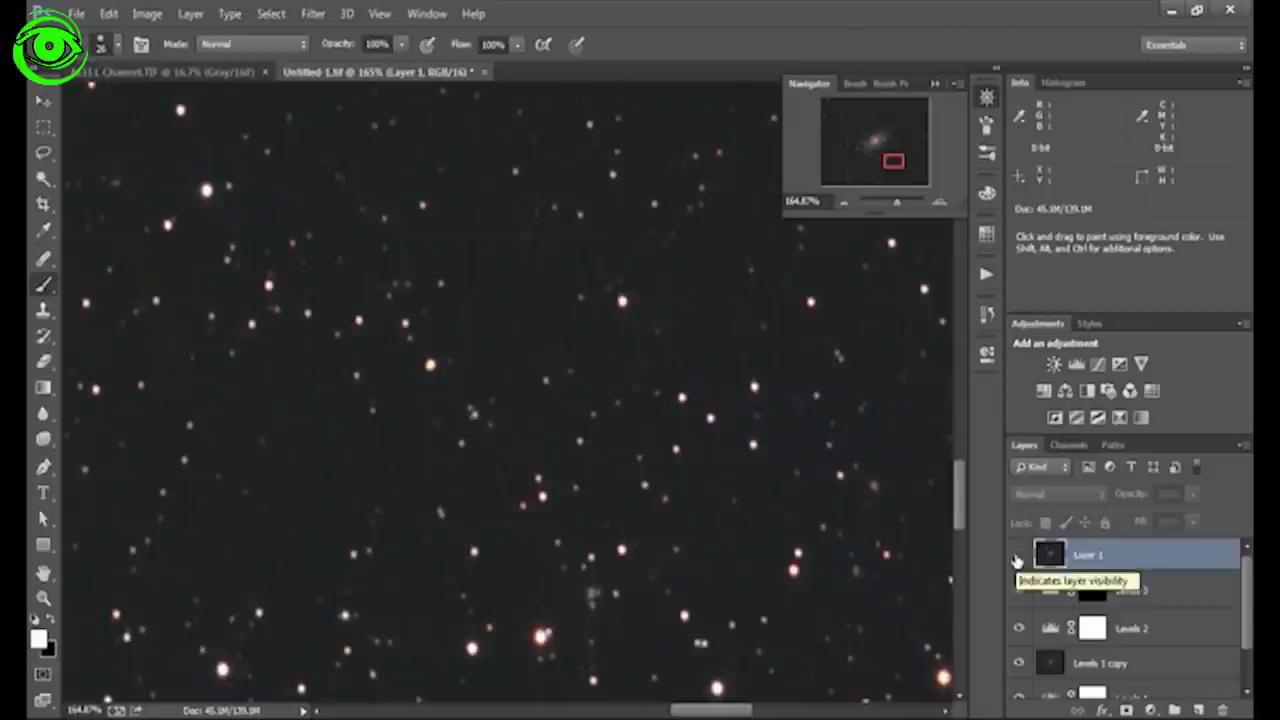
{"action": "left_click", "coordinate": [1018, 556]}
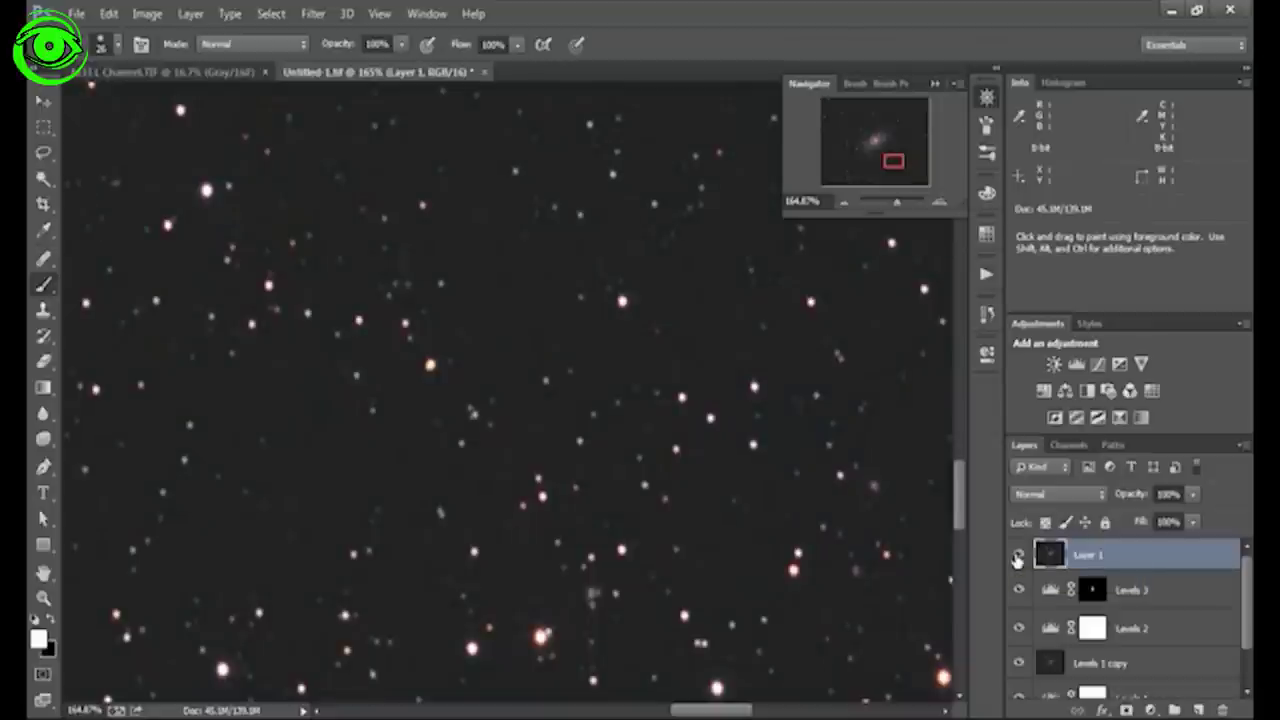
{"action": "left_click", "coordinate": [986, 314]}
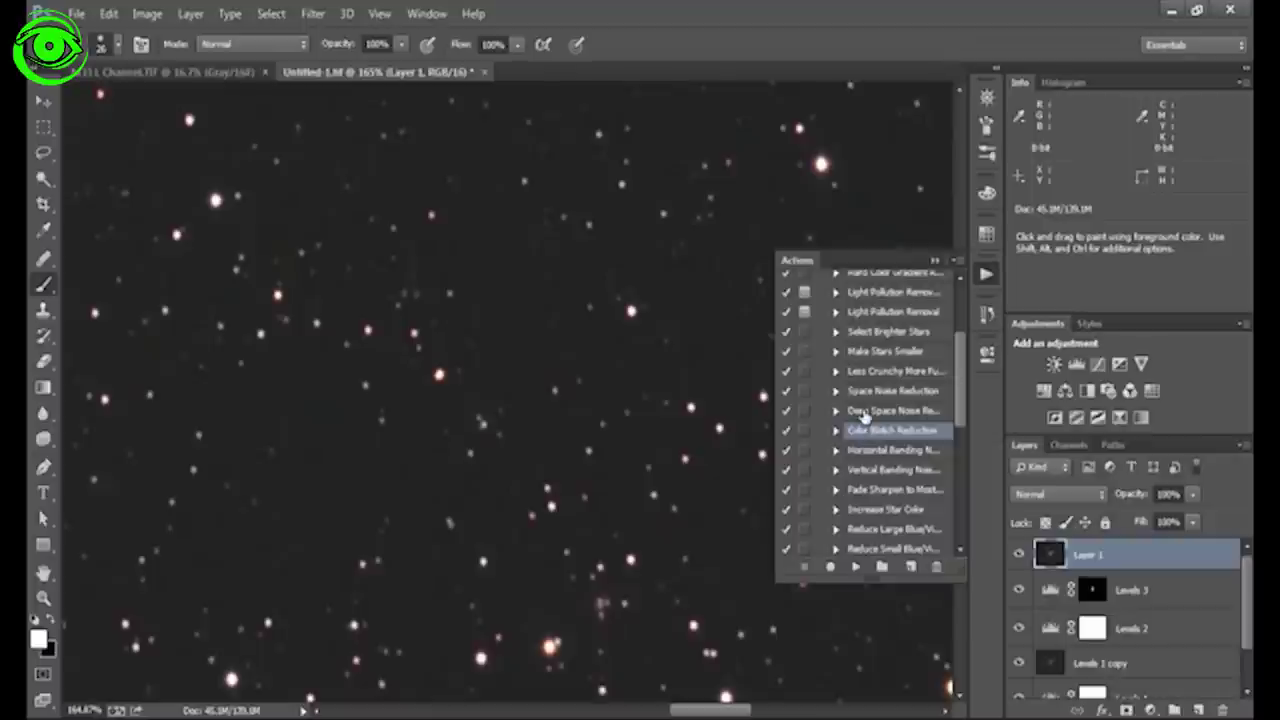
{"action": "left_click", "coordinate": [864, 416]}
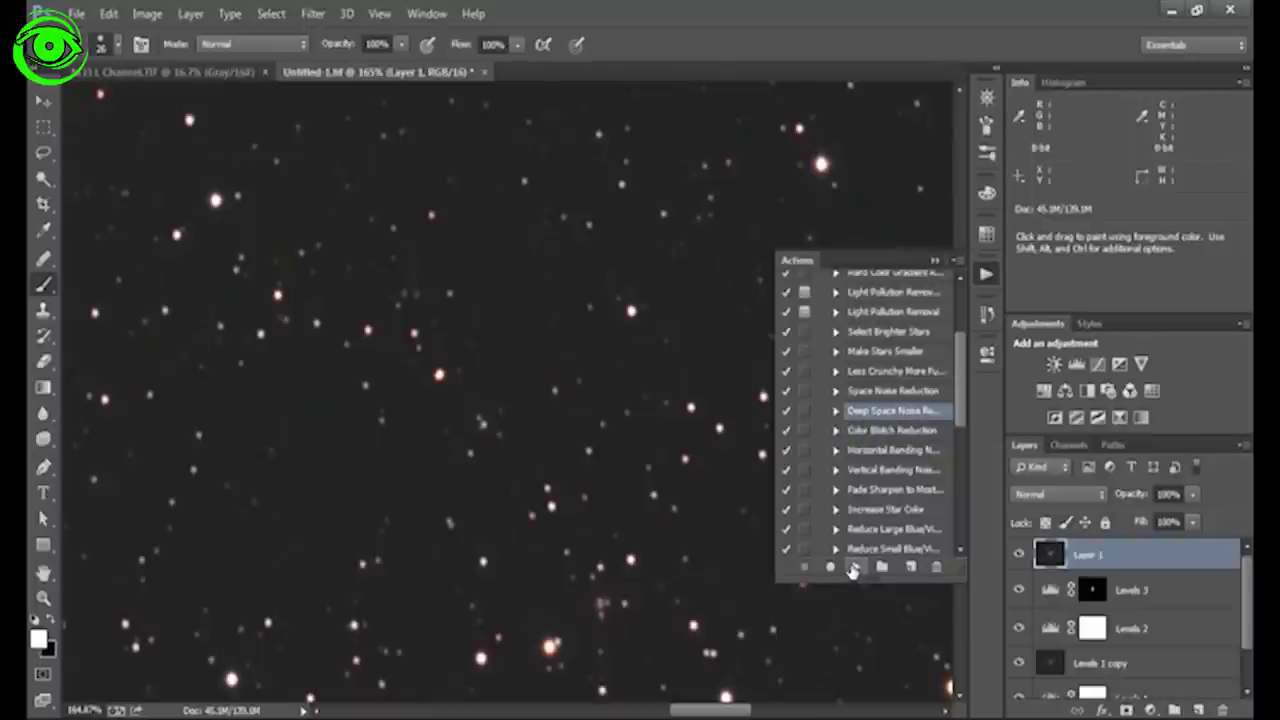
{"action": "left_click", "coordinate": [853, 567]}
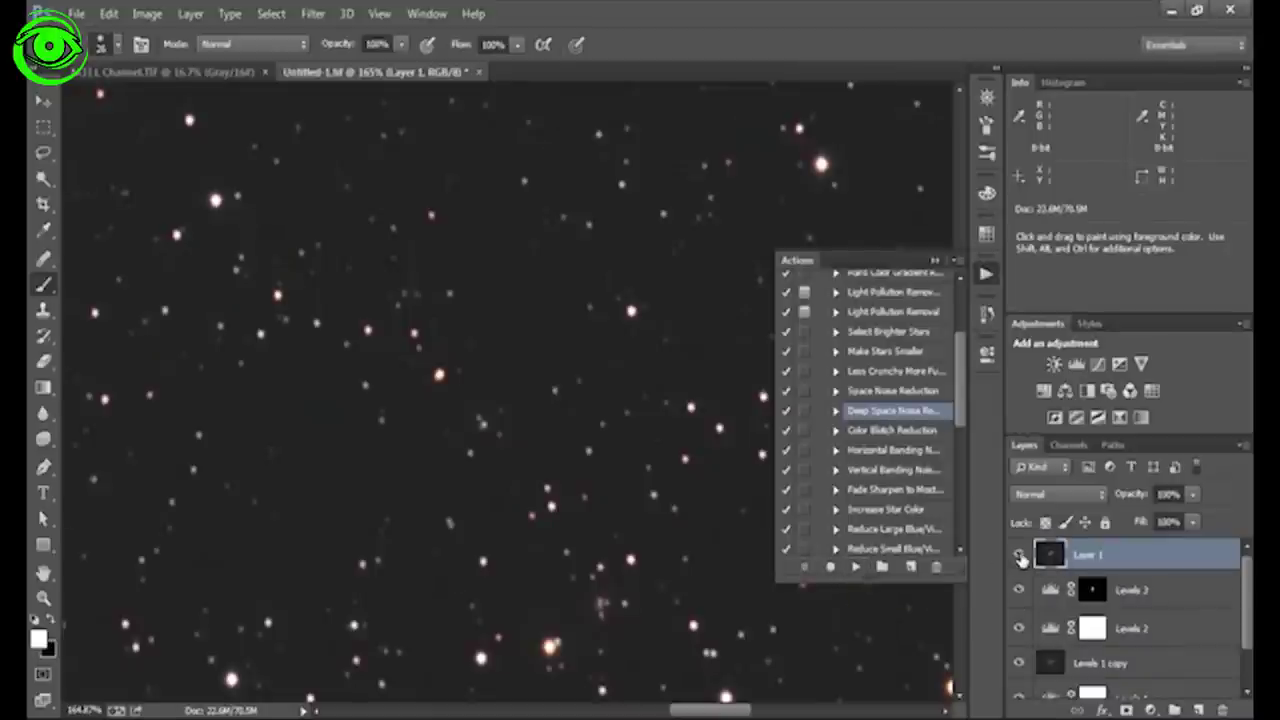
{"action": "left_click", "coordinate": [1020, 557]}
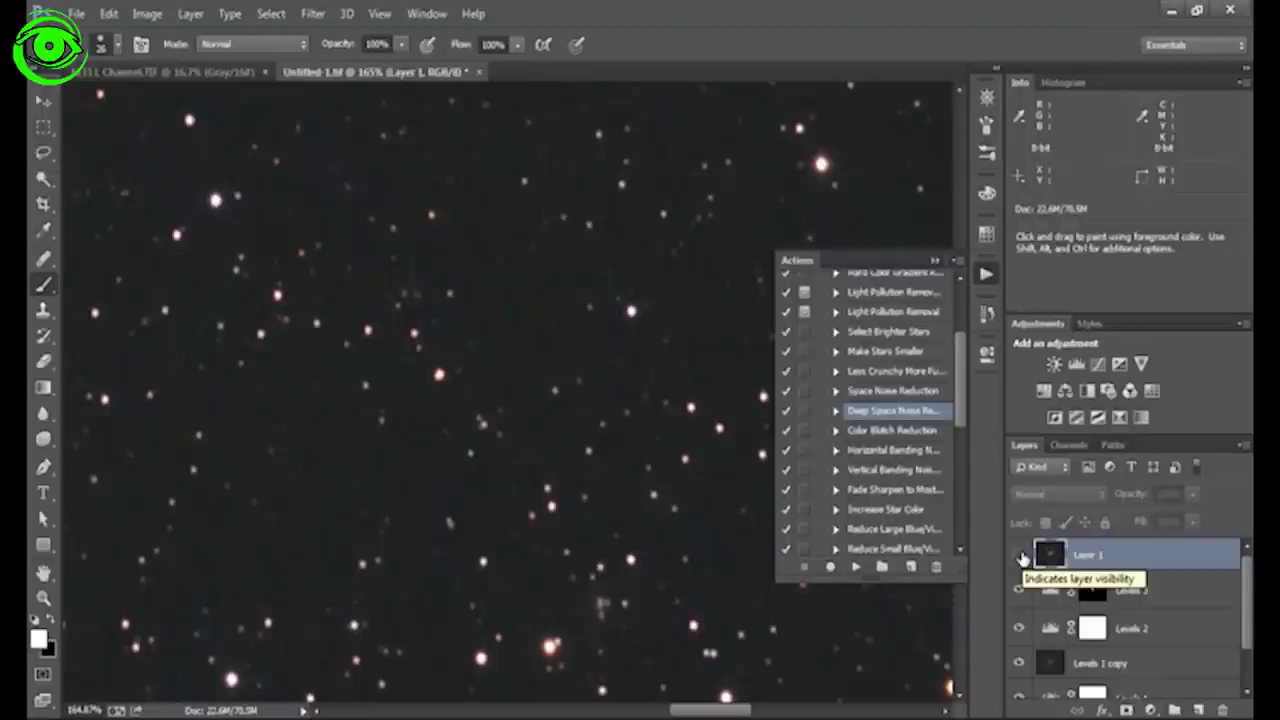
{"action": "left_click", "coordinate": [1020, 557]}
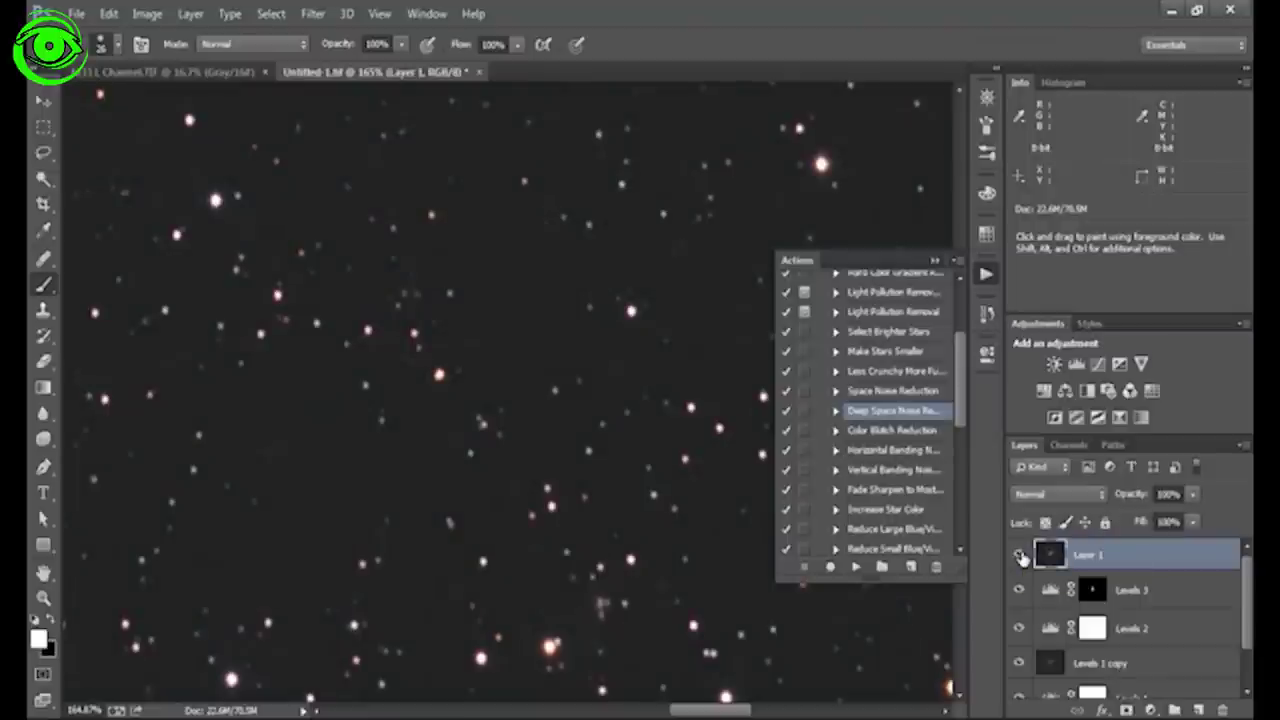
- Zoom out to the whole galaxy and switch the image to 16 Bits/Channel
{"action": "left_click", "coordinate": [987, 97]}
{"action": "left_click_drag", "start_coordinate": [904, 204], "coordinate": [886, 212]}
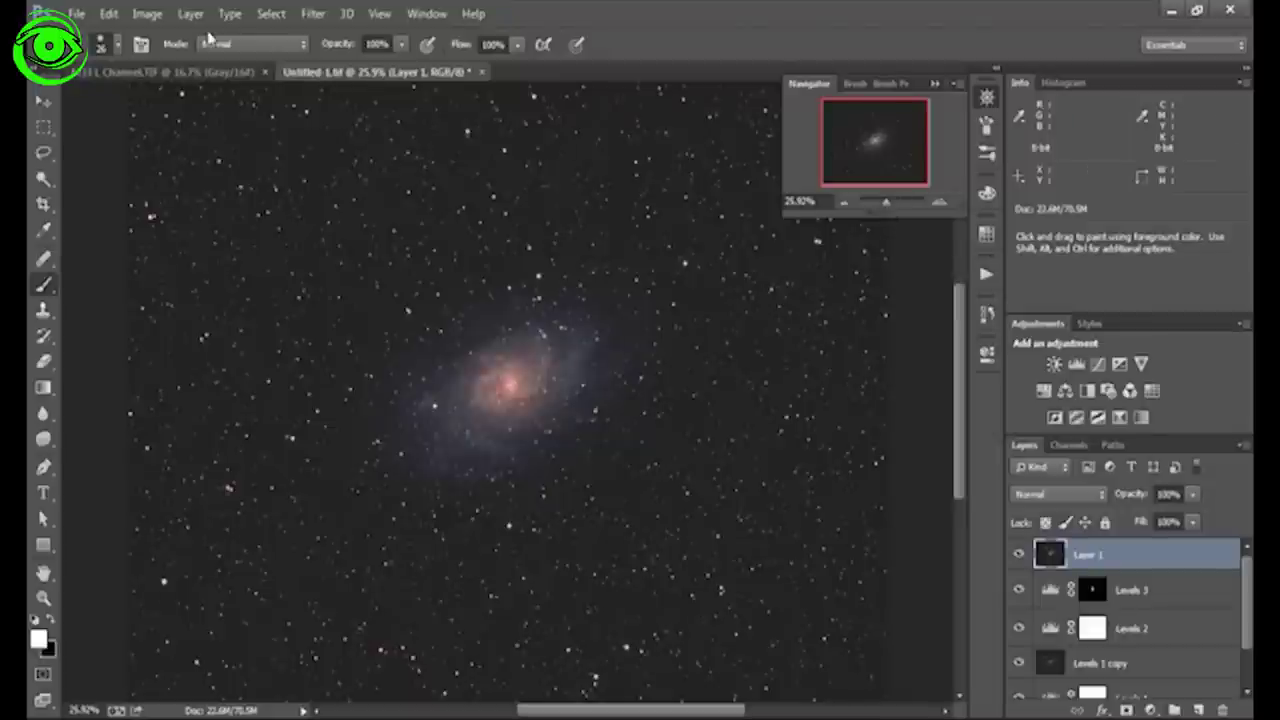
{"action": "left_click", "coordinate": [147, 15]}
{"action": "mouse_move", "coordinate": [158, 35]}
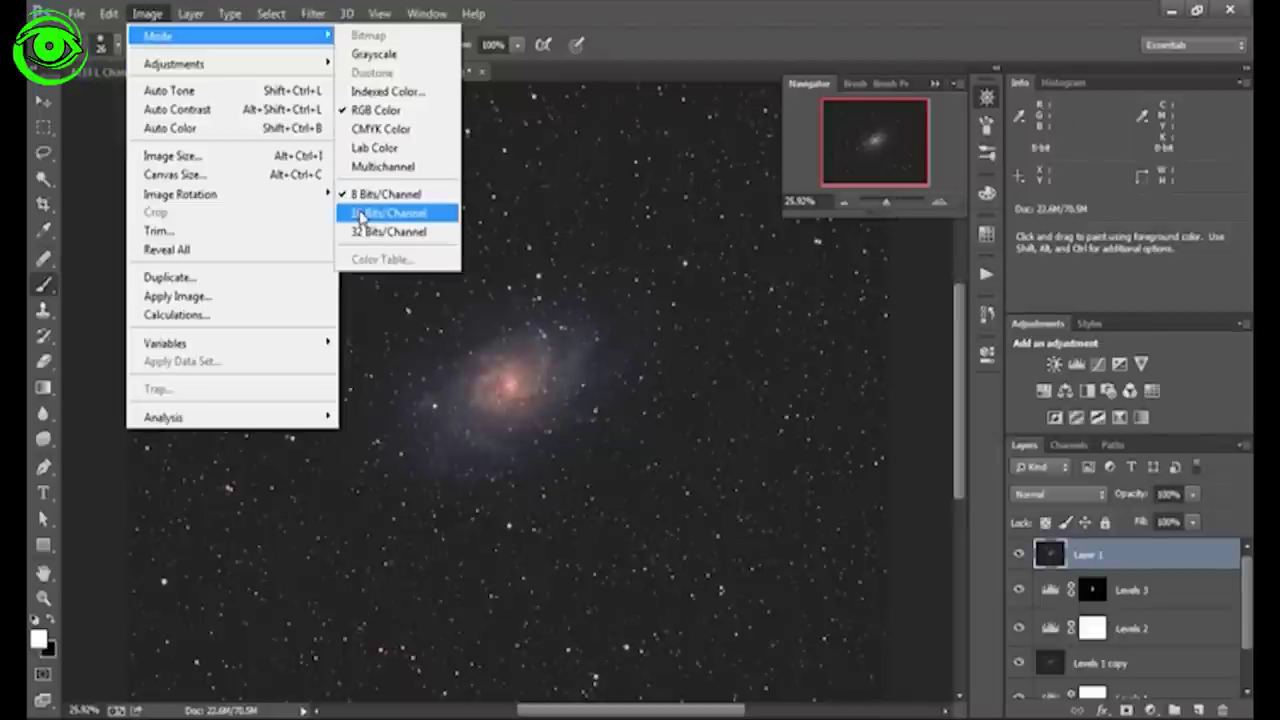
{"action": "left_click", "coordinate": [360, 214]}
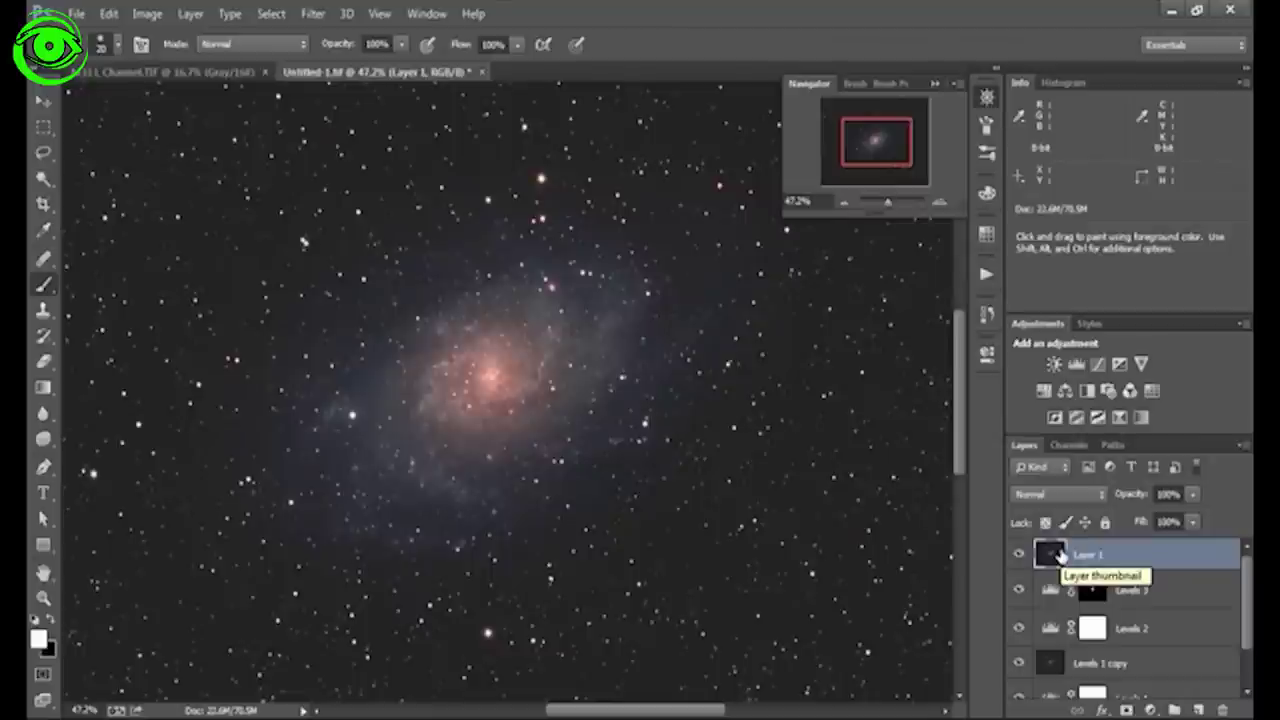
- Duplicate Layer 1 and run the Local Contrast Enhancement action on the copy
{"action": "left_click_drag", "start_coordinate": [1060, 556], "coordinate": [1199, 707]}
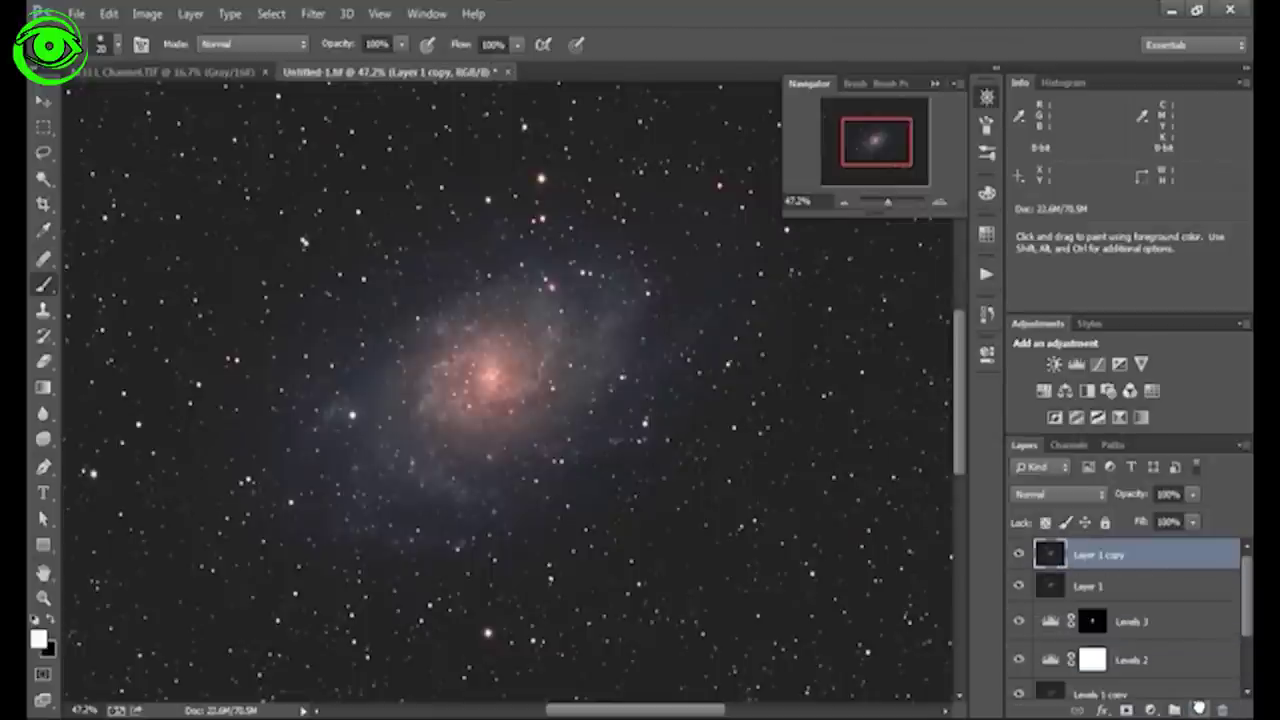
{"action": "left_click", "coordinate": [983, 278]}
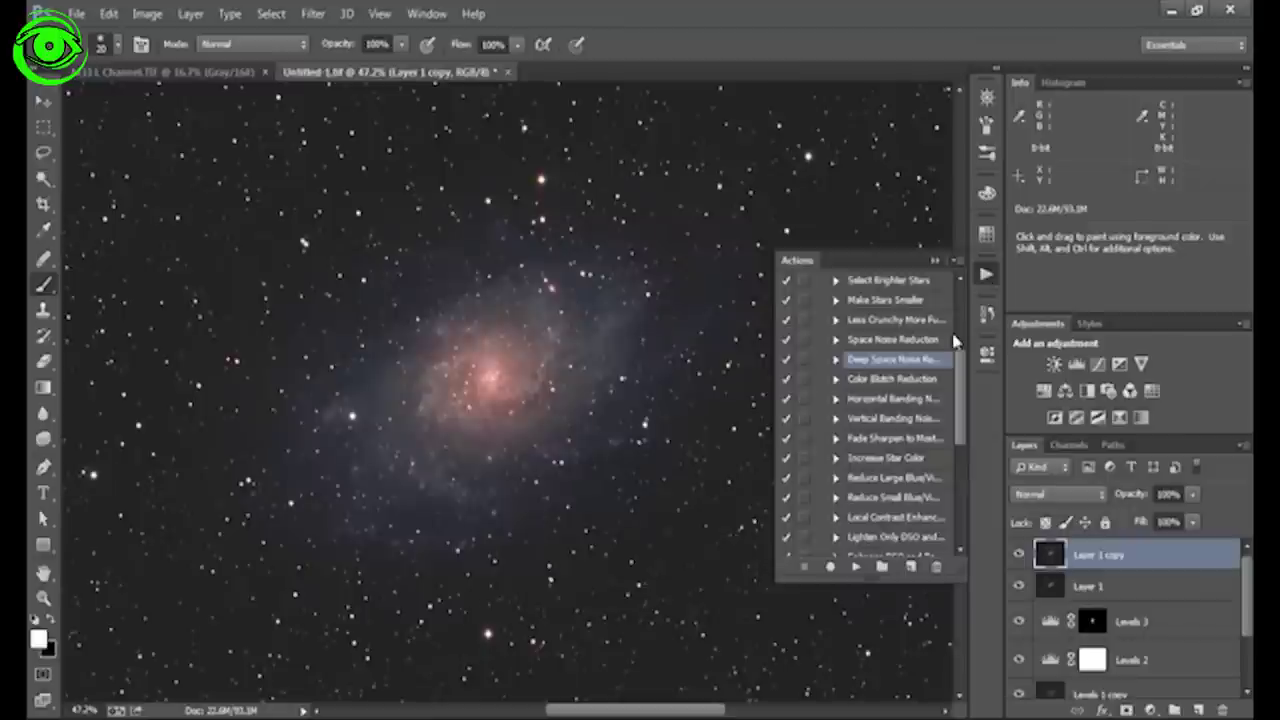
{"action": "left_click_drag", "start_coordinate": [960, 375], "coordinate": [966, 405]}
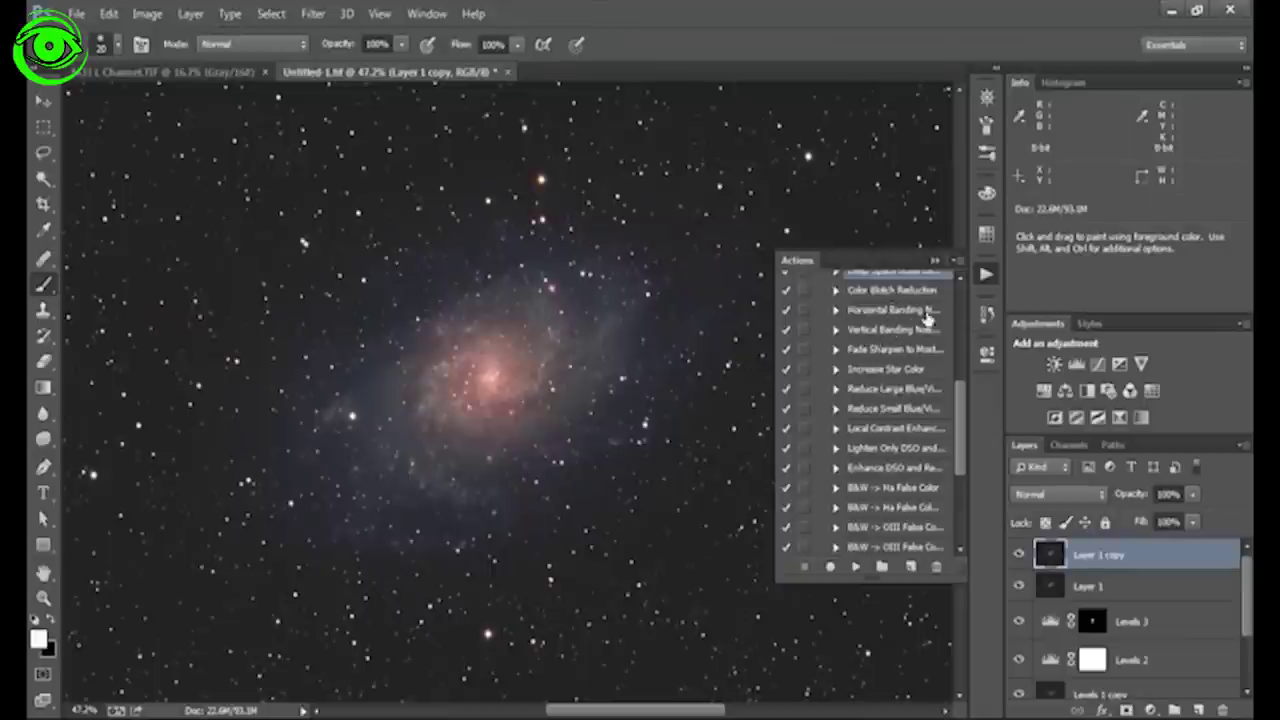
{"action": "left_click", "coordinate": [872, 430]}
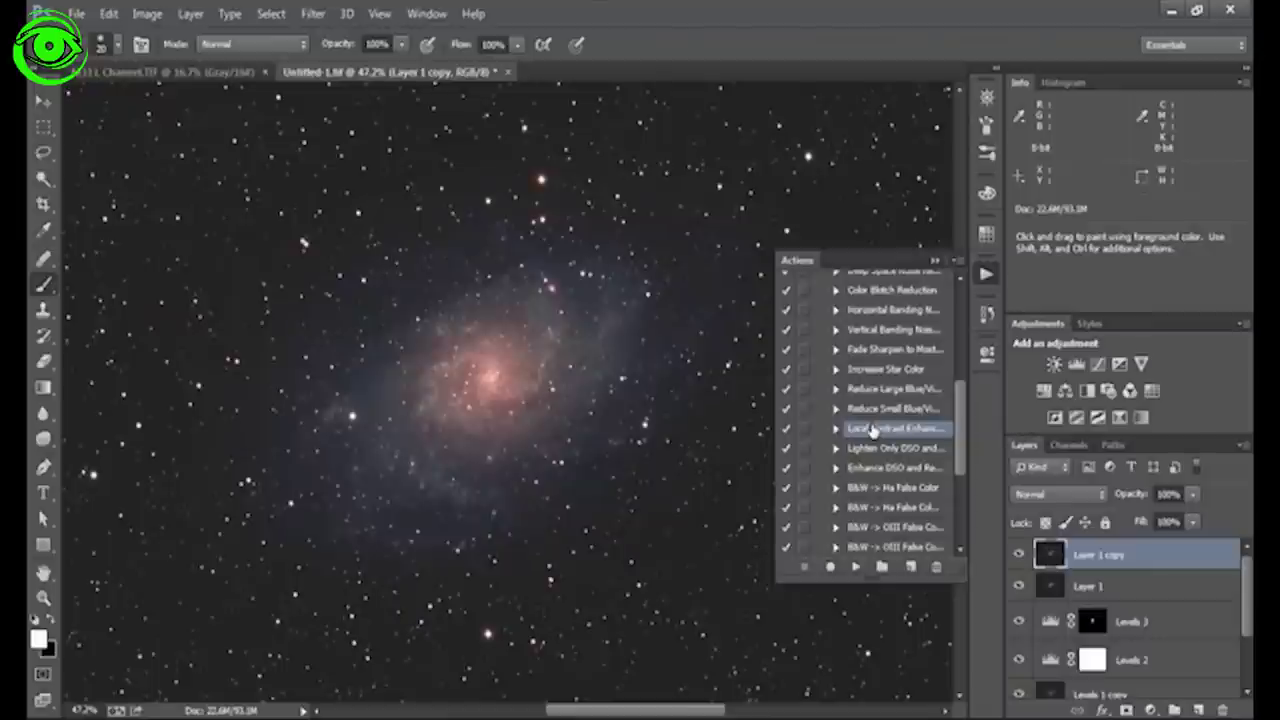
{"action": "left_click", "coordinate": [855, 567]}
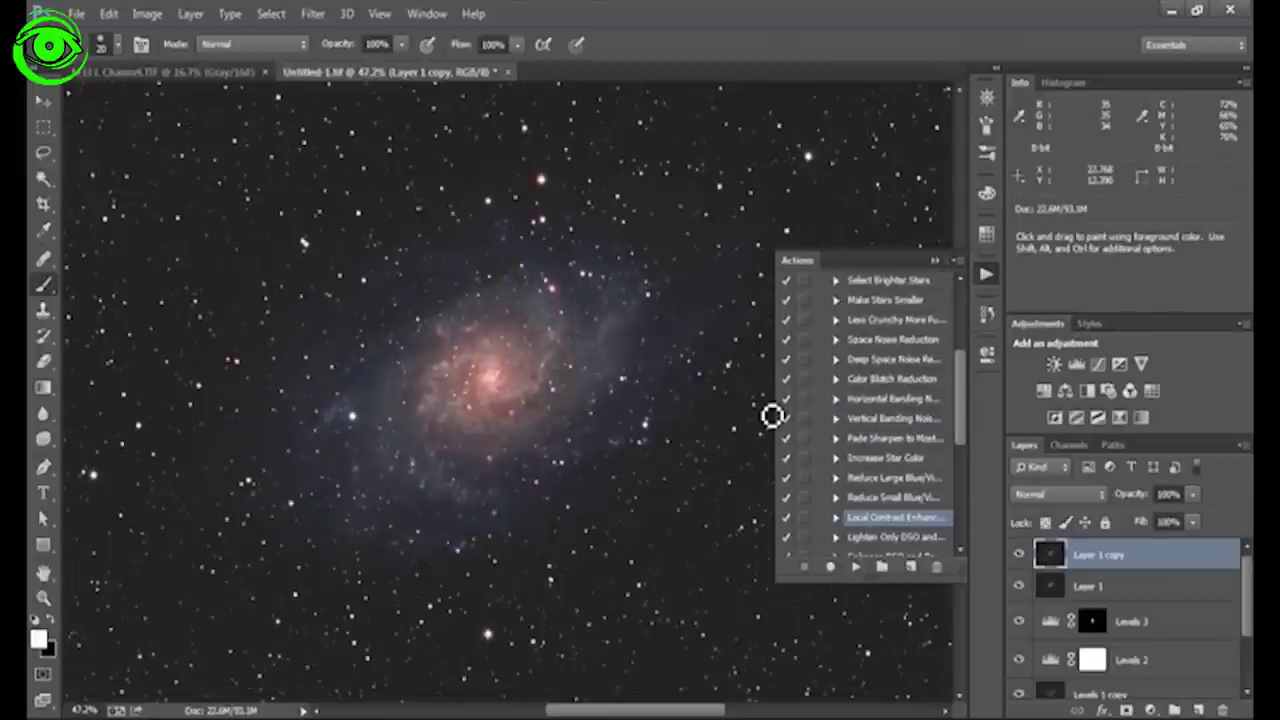
- Toggle Layer 1 copy's visibility twice to compare the contrast enhancement
{"action": "left_click", "coordinate": [1020, 556]}
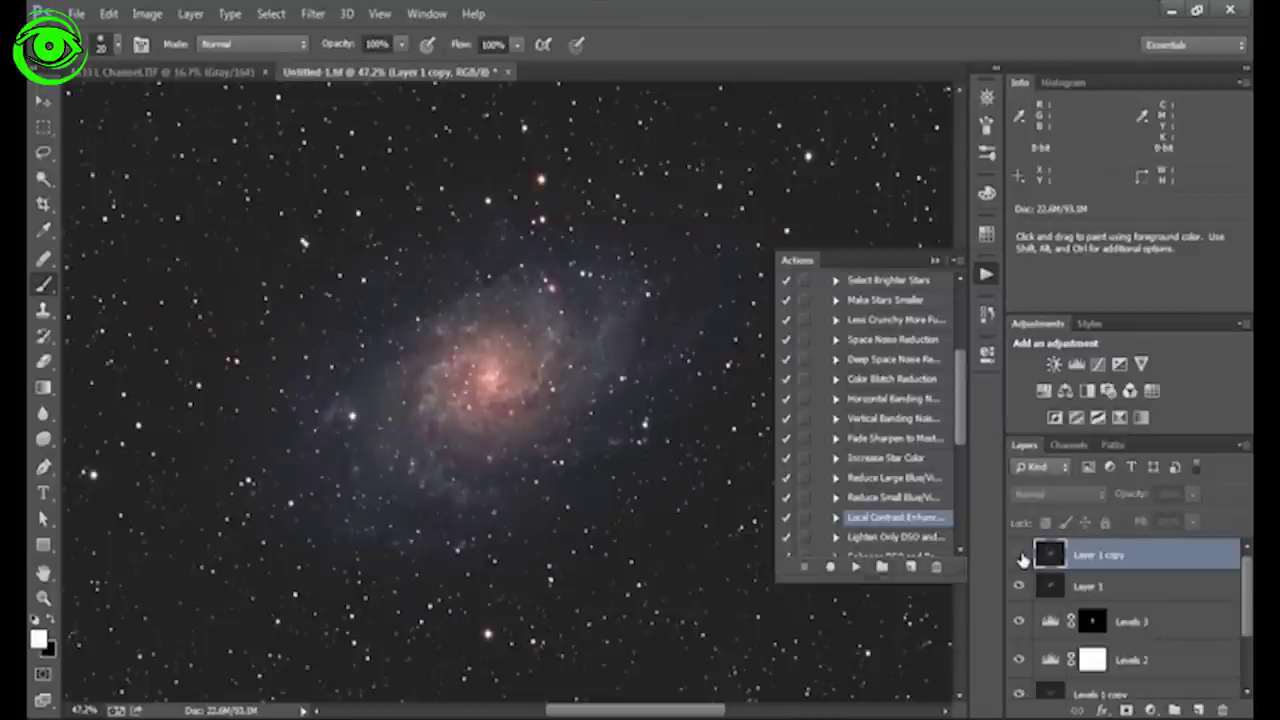
{"action": "left_click", "coordinate": [1020, 556]}
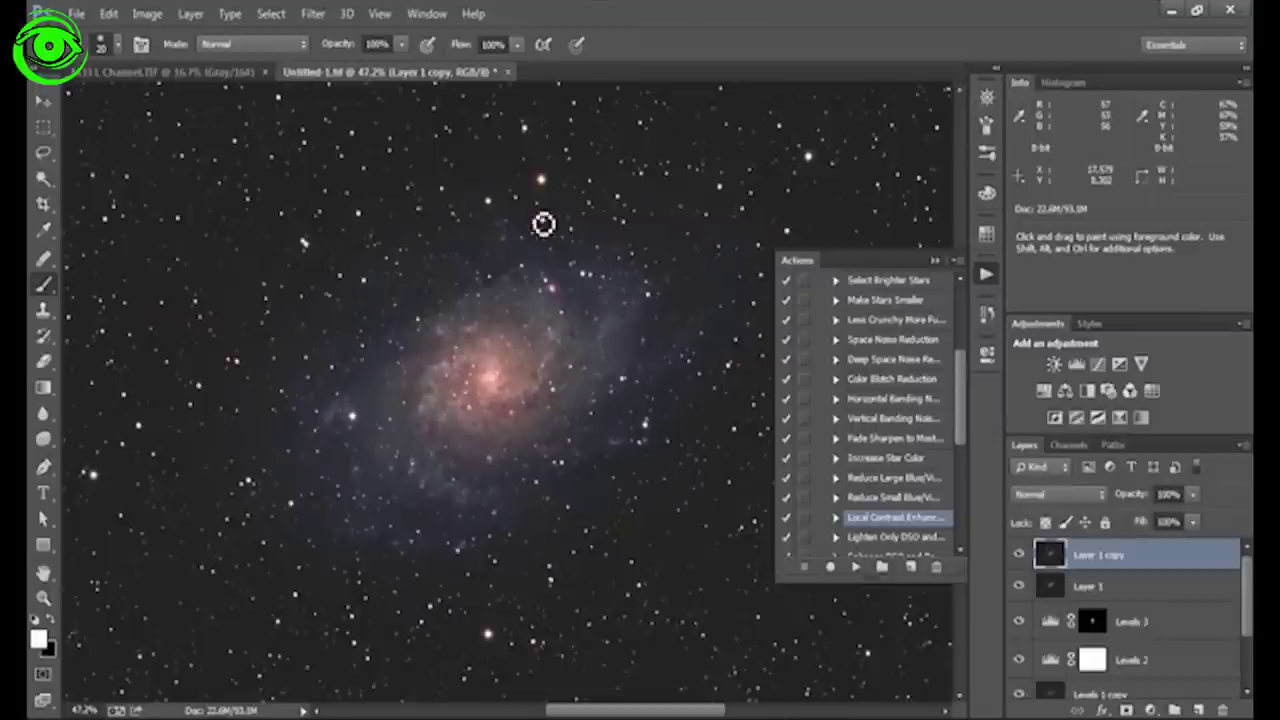
{"action": "left_click", "coordinate": [1020, 556]}
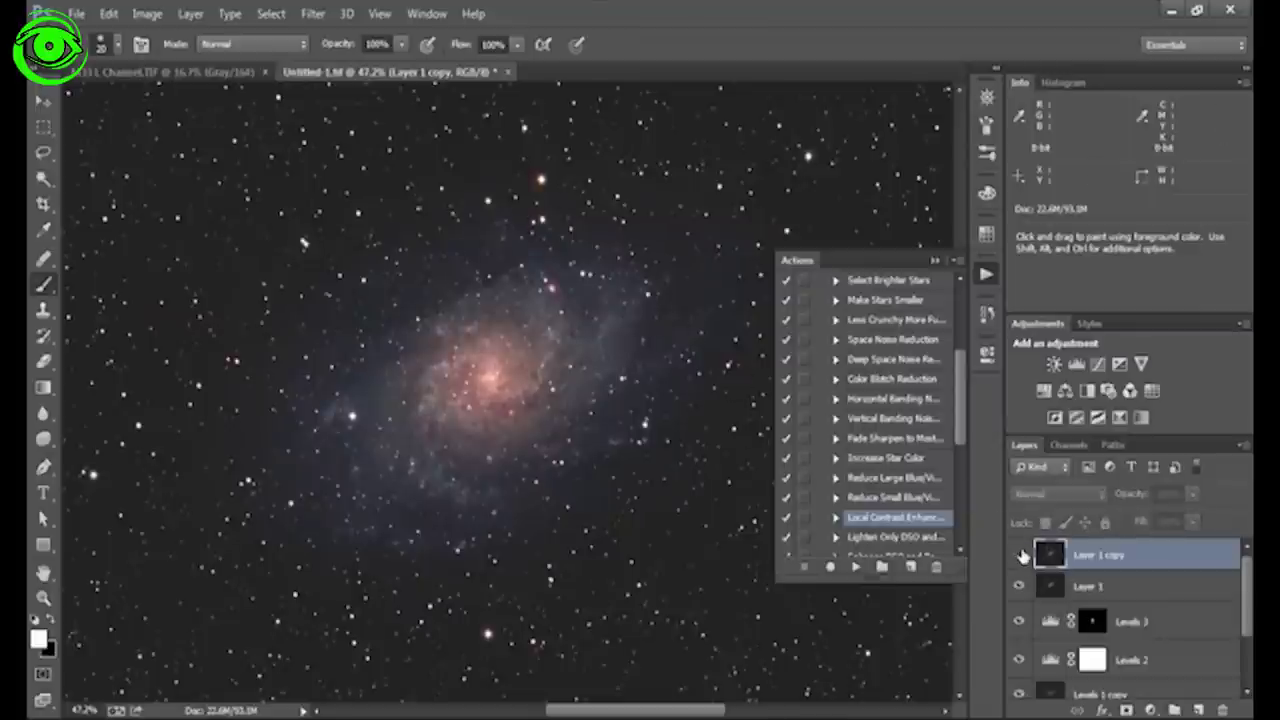
{"action": "left_click", "coordinate": [1020, 556]}
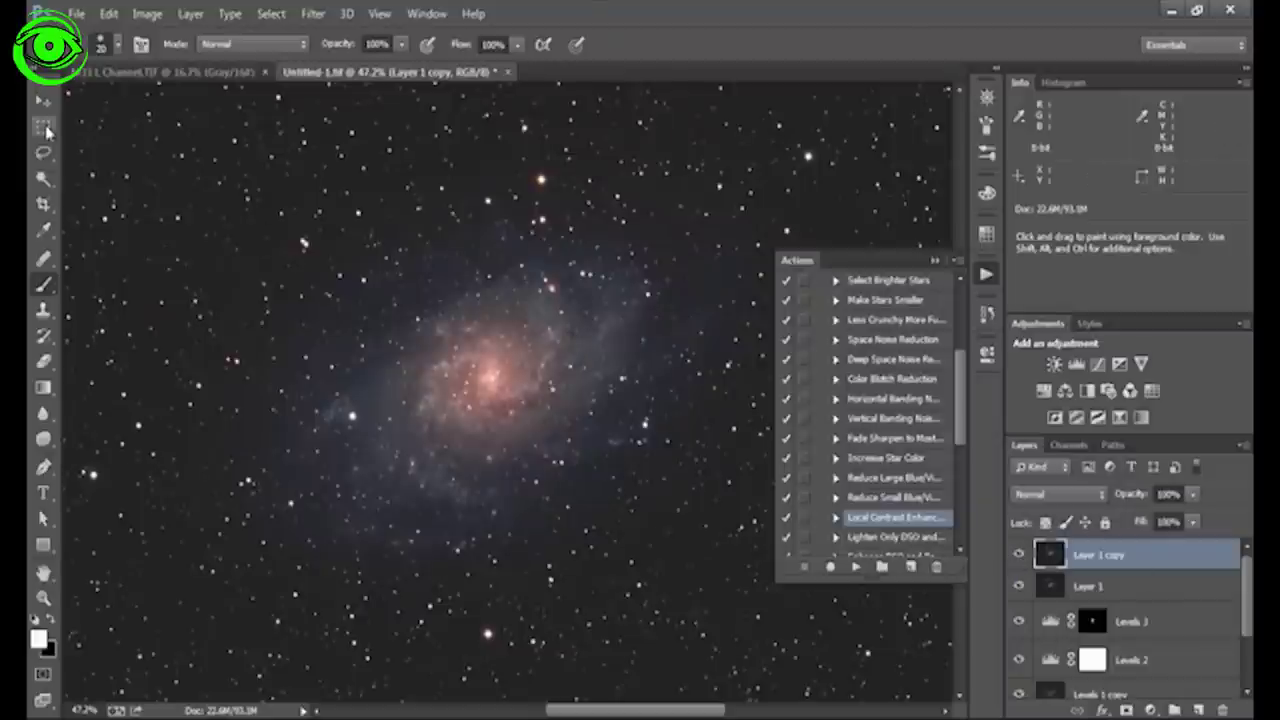
{"action": "left_click", "coordinate": [42, 178]}
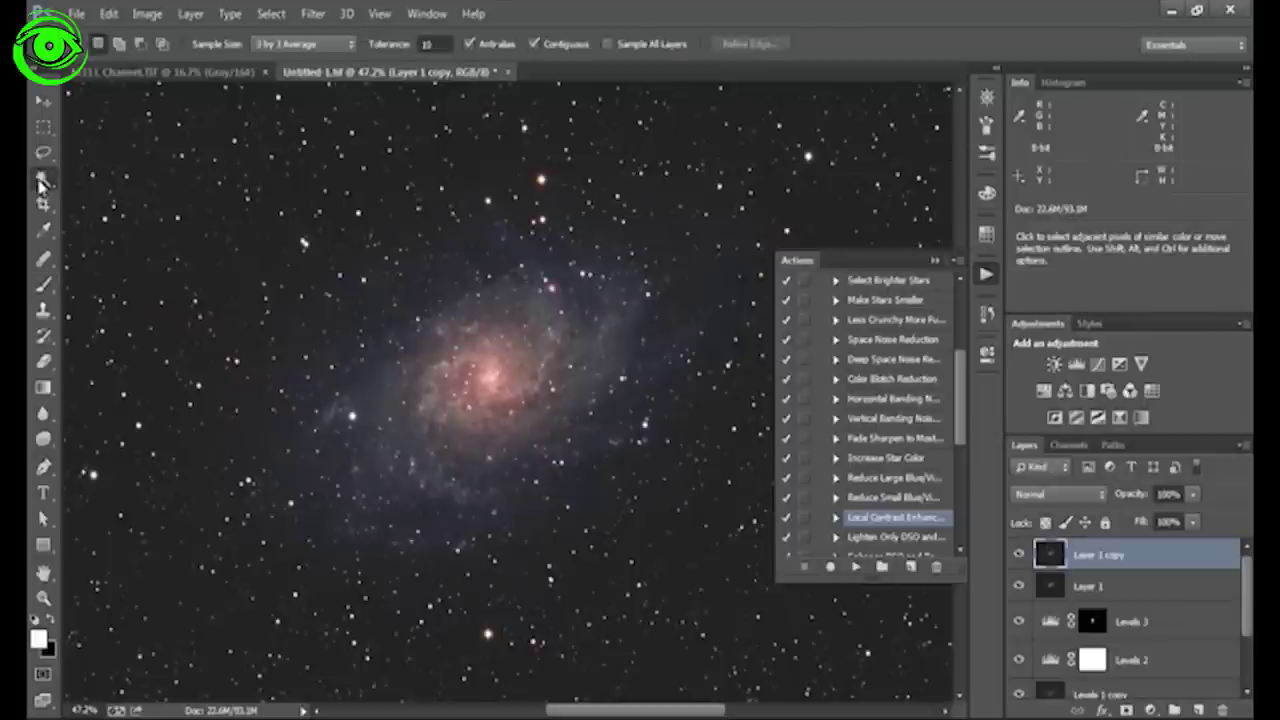
- Magic Wand the dark sky, zoom to 100%, add more sky areas, and undo one bad addition
{"action": "left_click", "coordinate": [729, 621]}
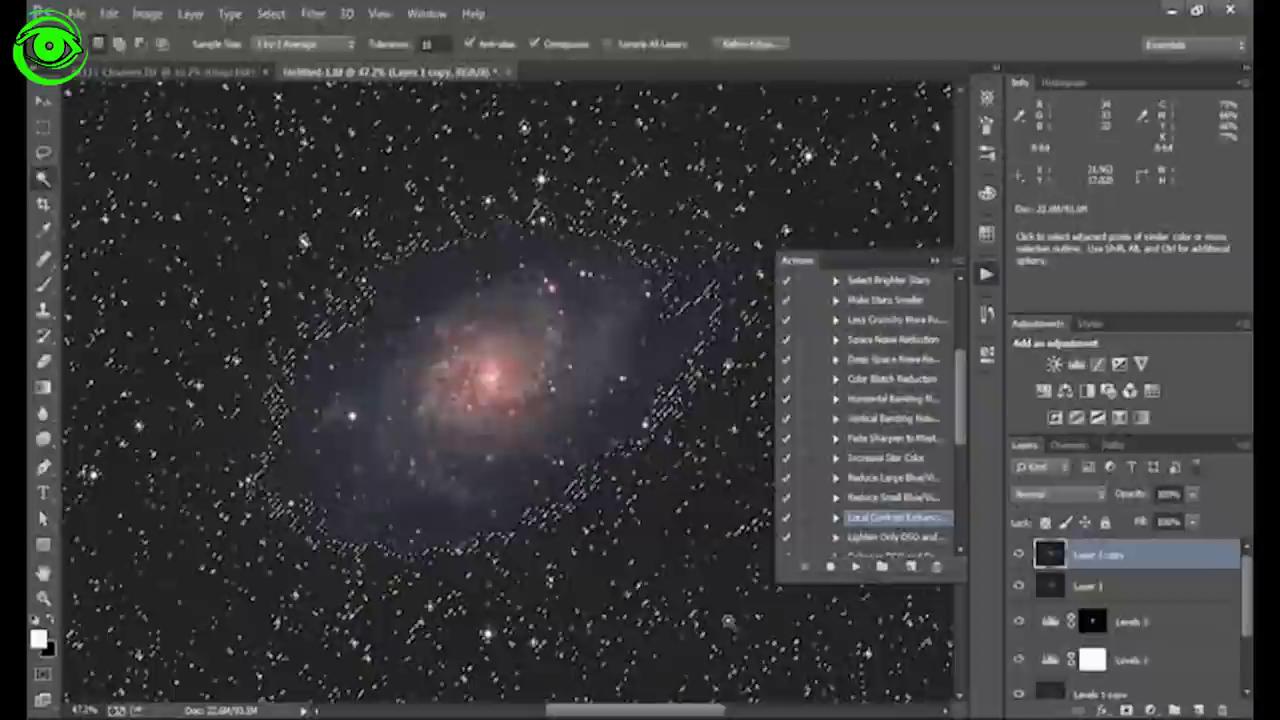
{"action": "left_click", "coordinate": [987, 102]}
{"action": "left_click_drag", "start_coordinate": [887, 203], "coordinate": [893, 213]}
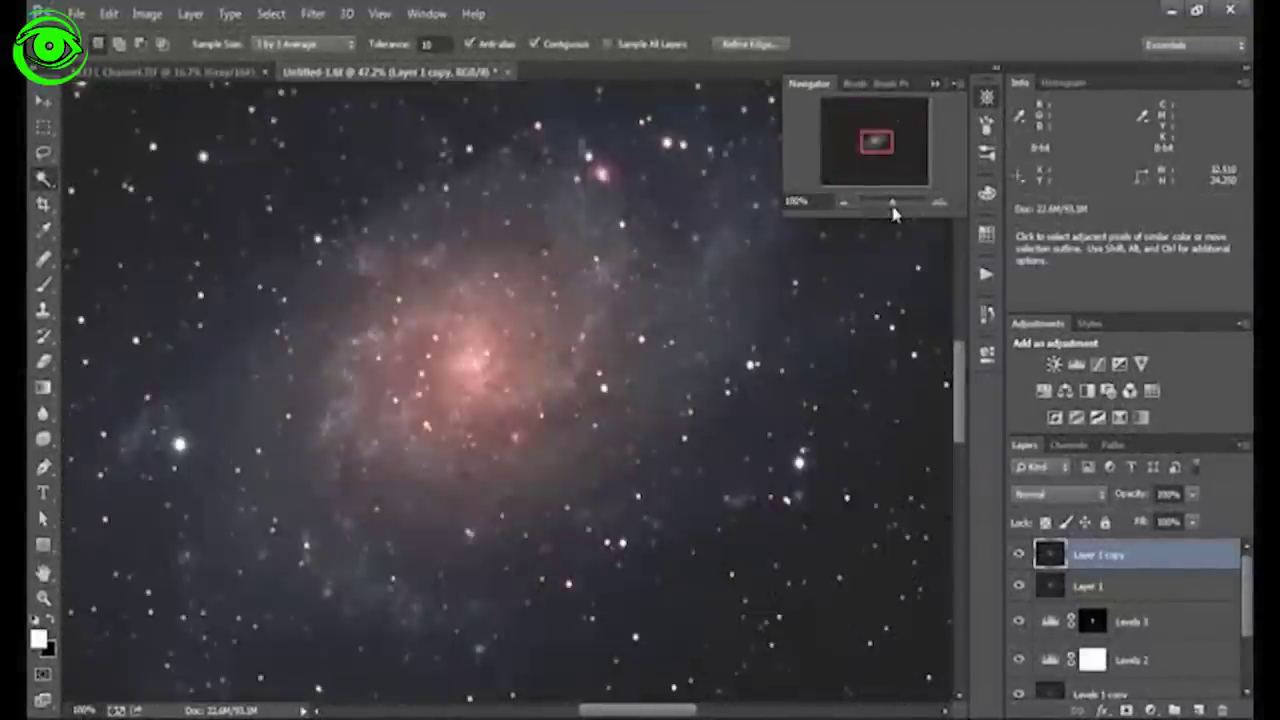
{"action": "key", "text": "shift"}
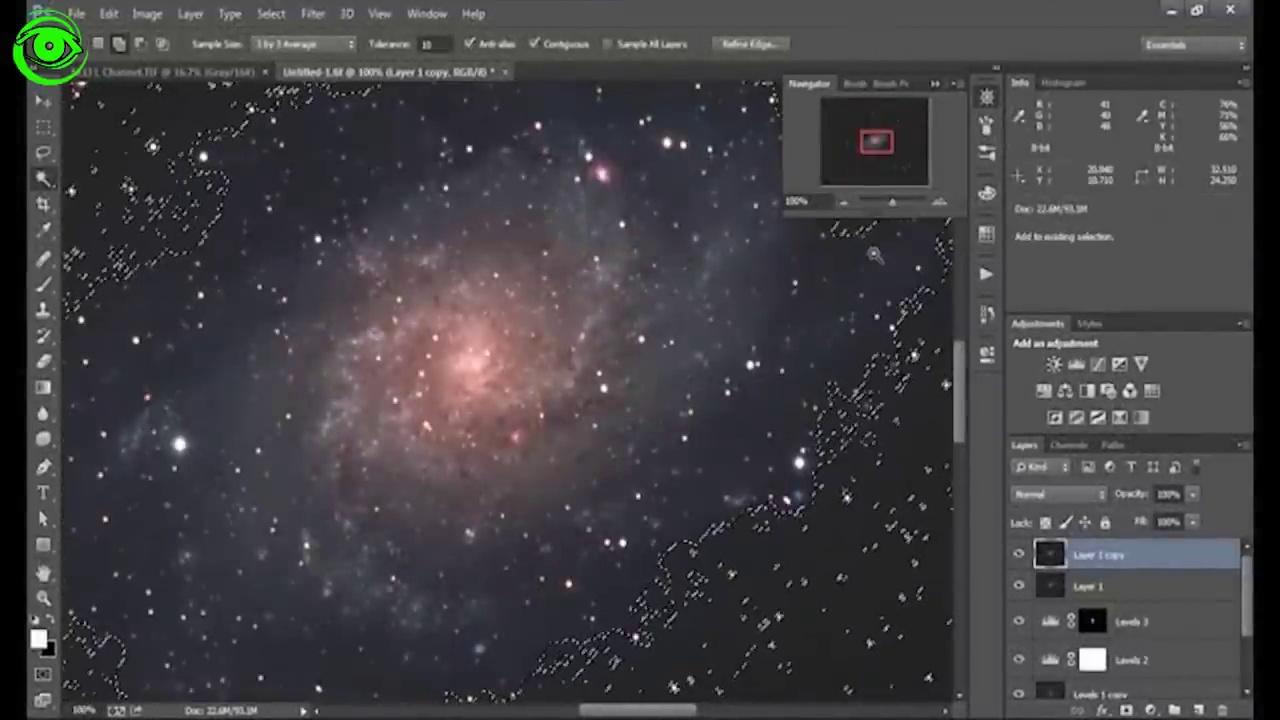
{"action": "left_click", "coordinate": [741, 441], "text": "shift"}
{"action": "left_click", "coordinate": [282, 476], "text": "shift"}
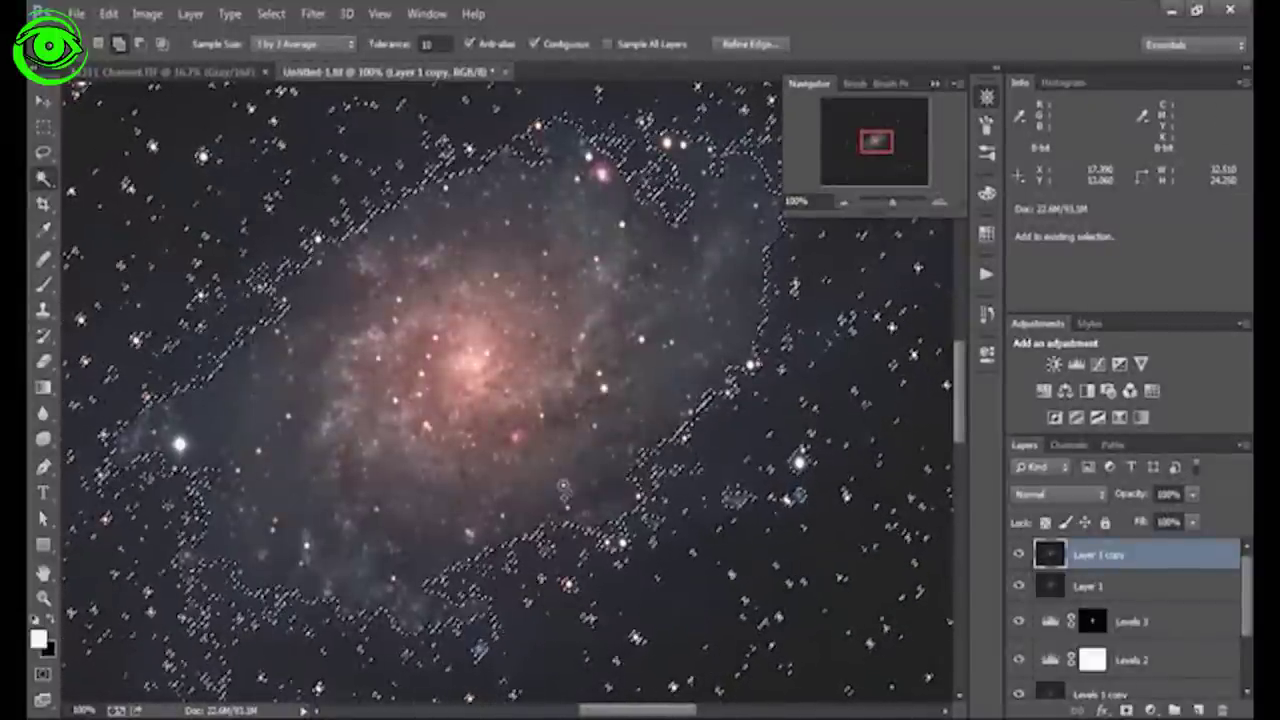
{"action": "key", "text": "ctrl+z"}
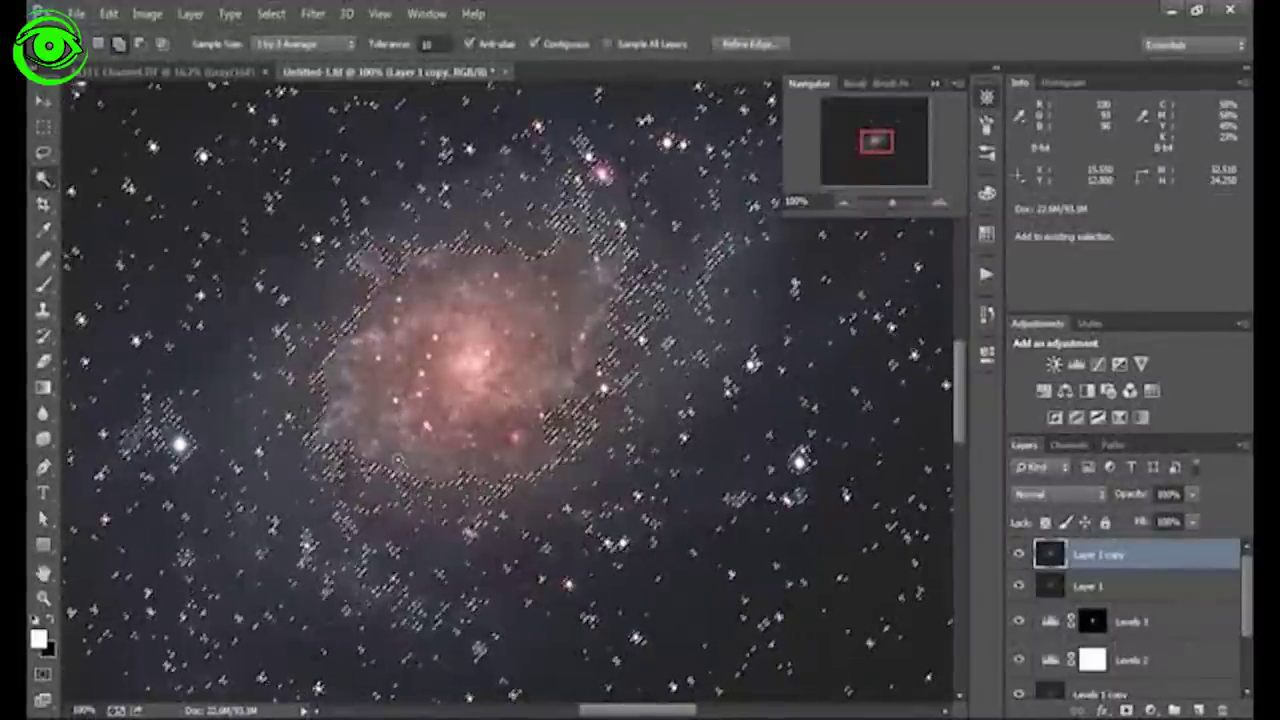
{"action": "left_click", "coordinate": [398, 460]}
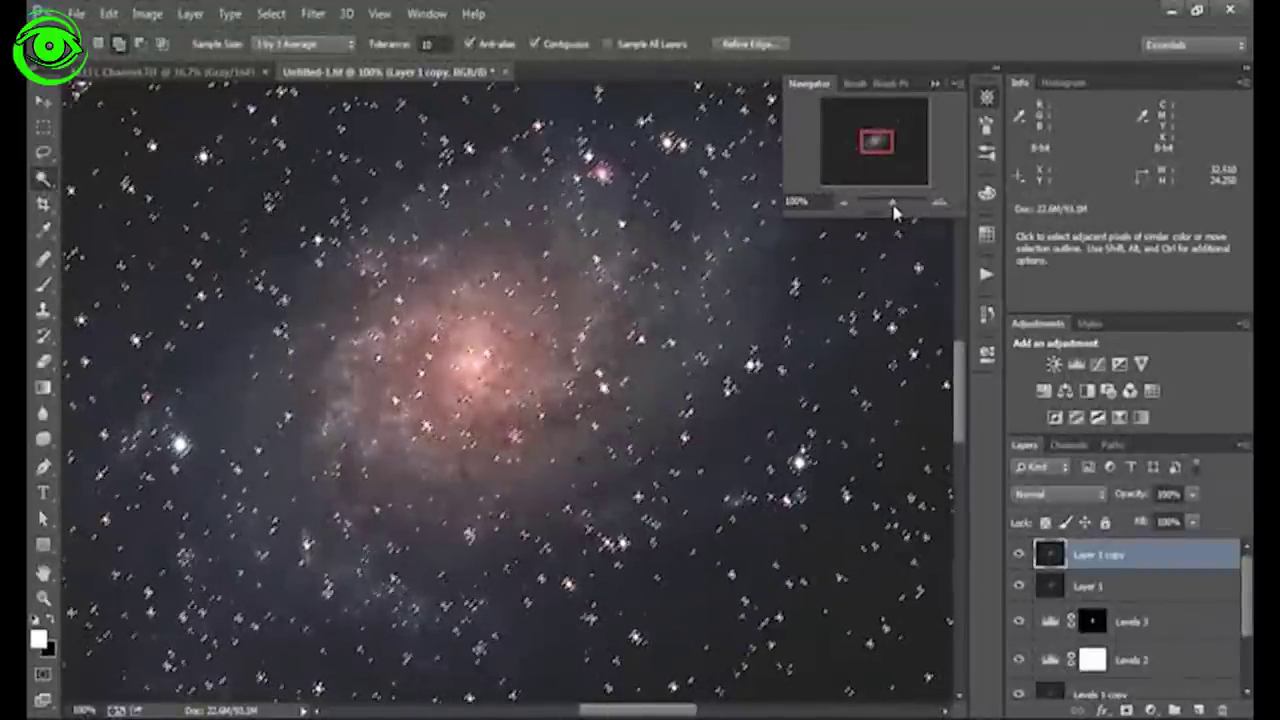
{"action": "key", "text": "ctrl+minus"}
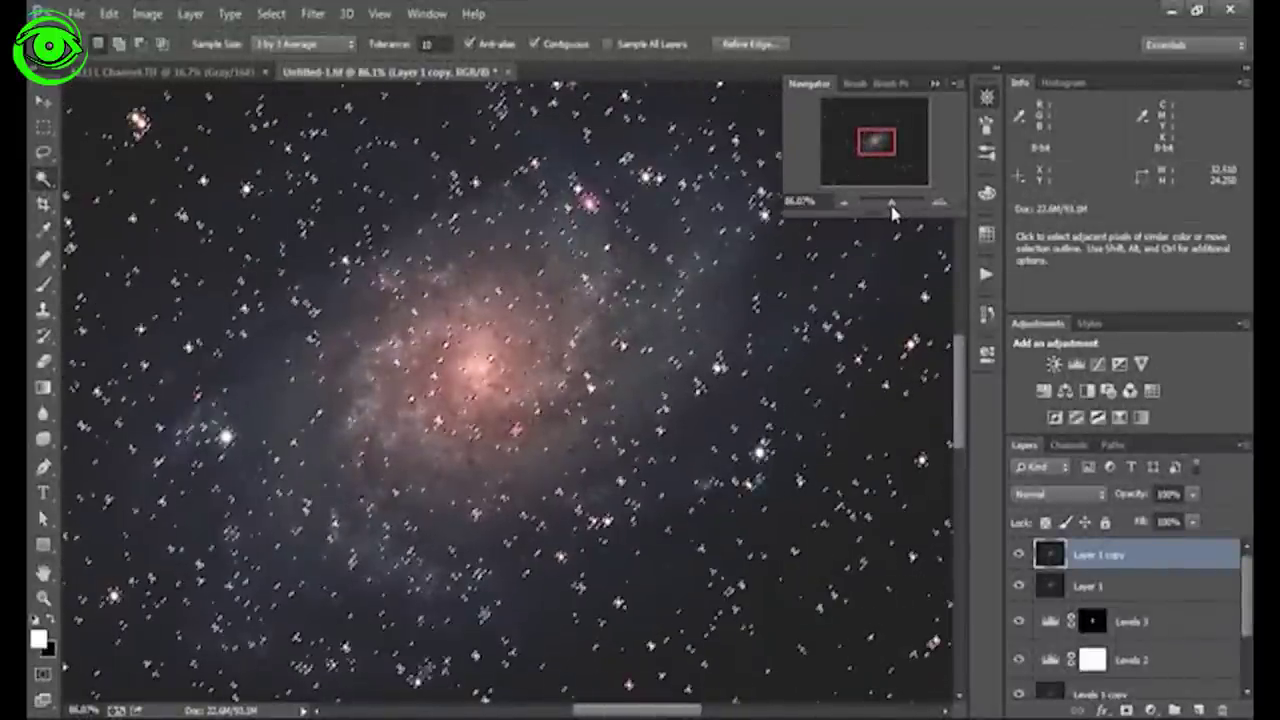
- Invert the selection onto the galaxy and feather its edge
{"action": "left_click", "coordinate": [270, 18]}
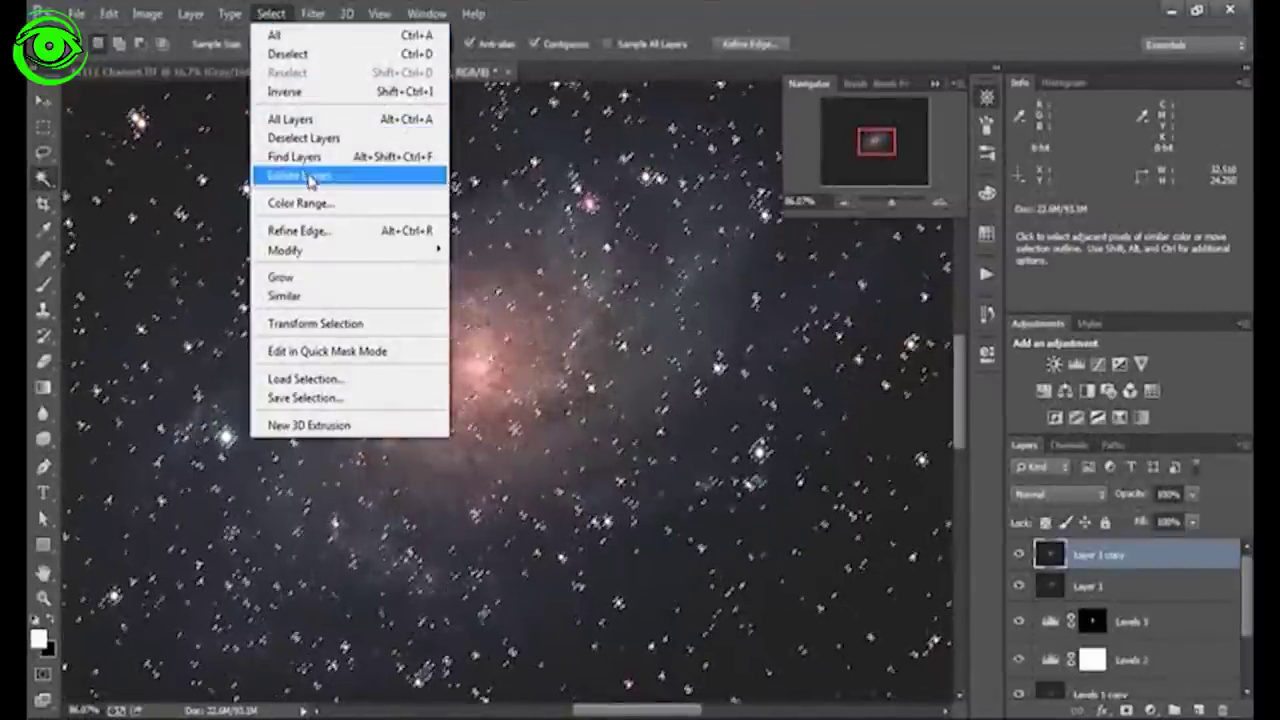
{"action": "left_click", "coordinate": [285, 91]}
{"action": "left_click", "coordinate": [270, 14]}
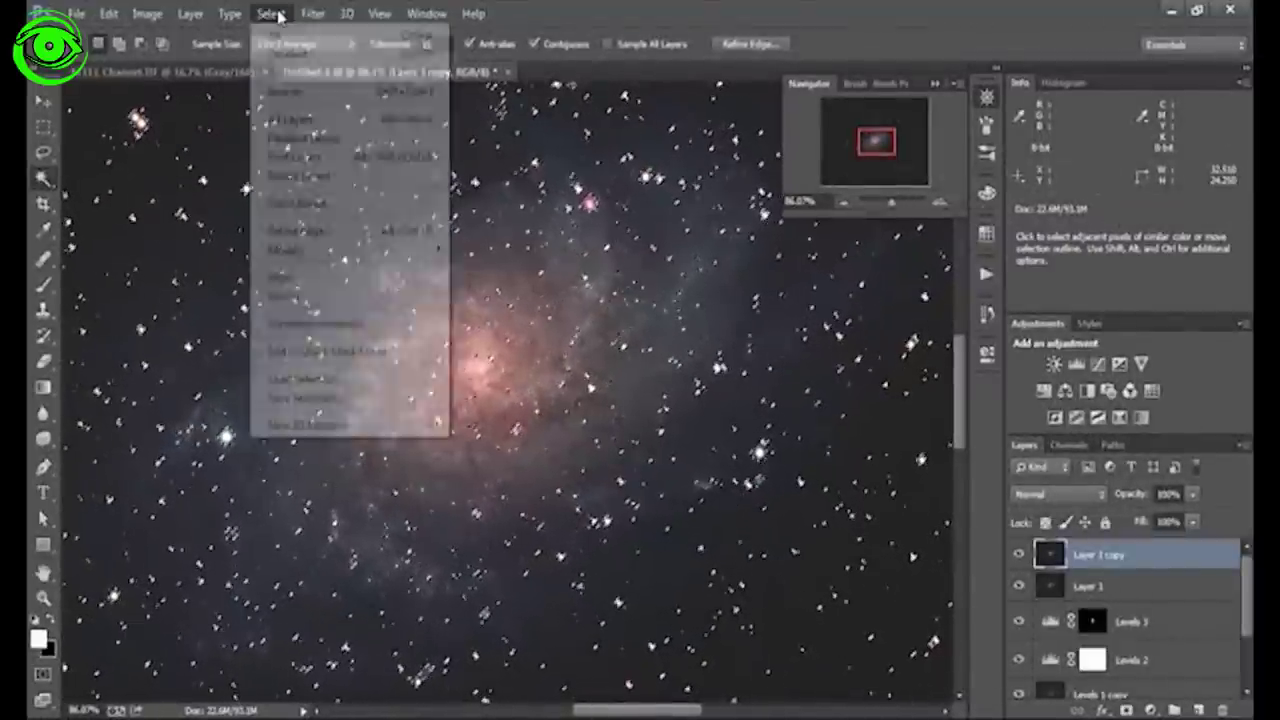
{"action": "mouse_move", "coordinate": [337, 251]}
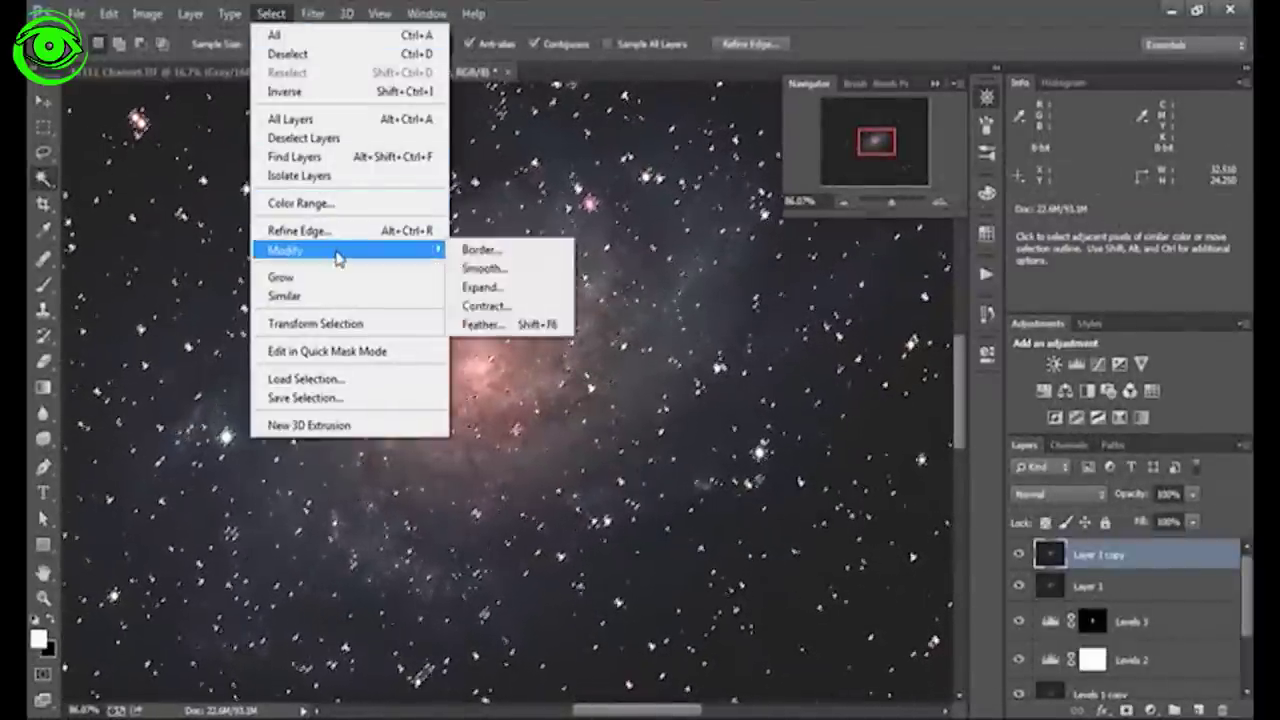
{"action": "left_click", "coordinate": [489, 326]}
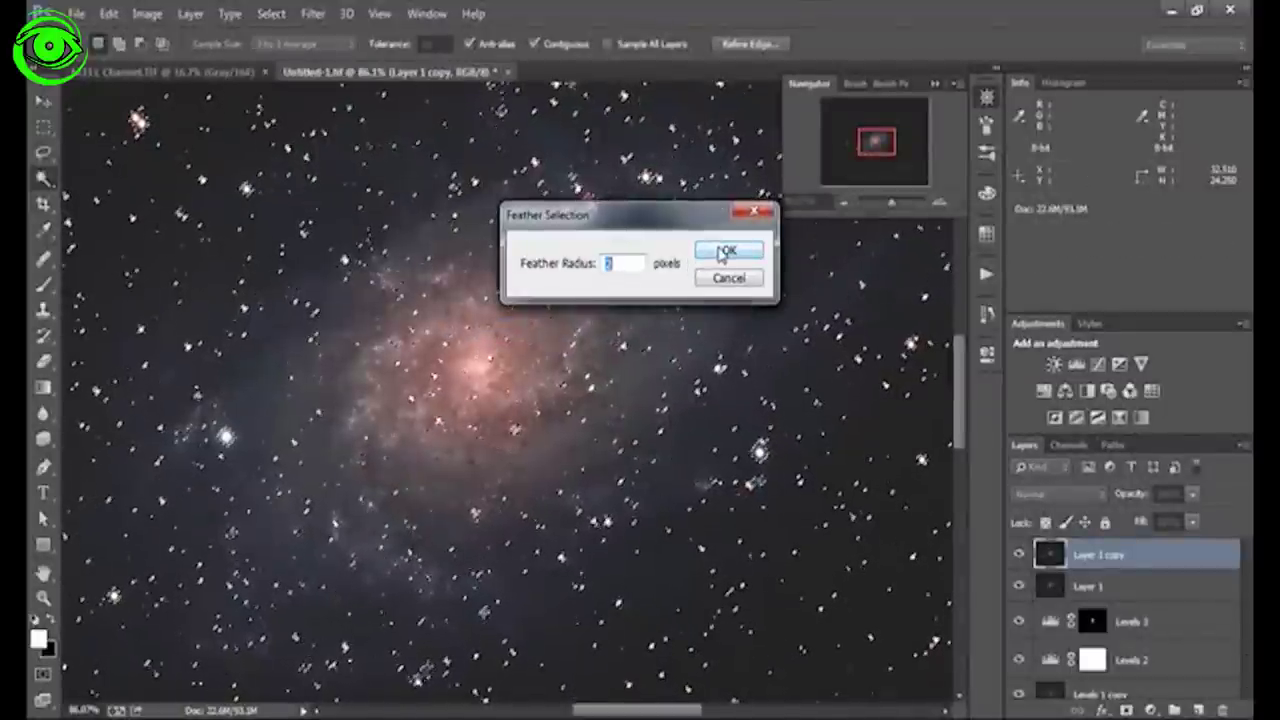
{"action": "left_click", "coordinate": [718, 253]}
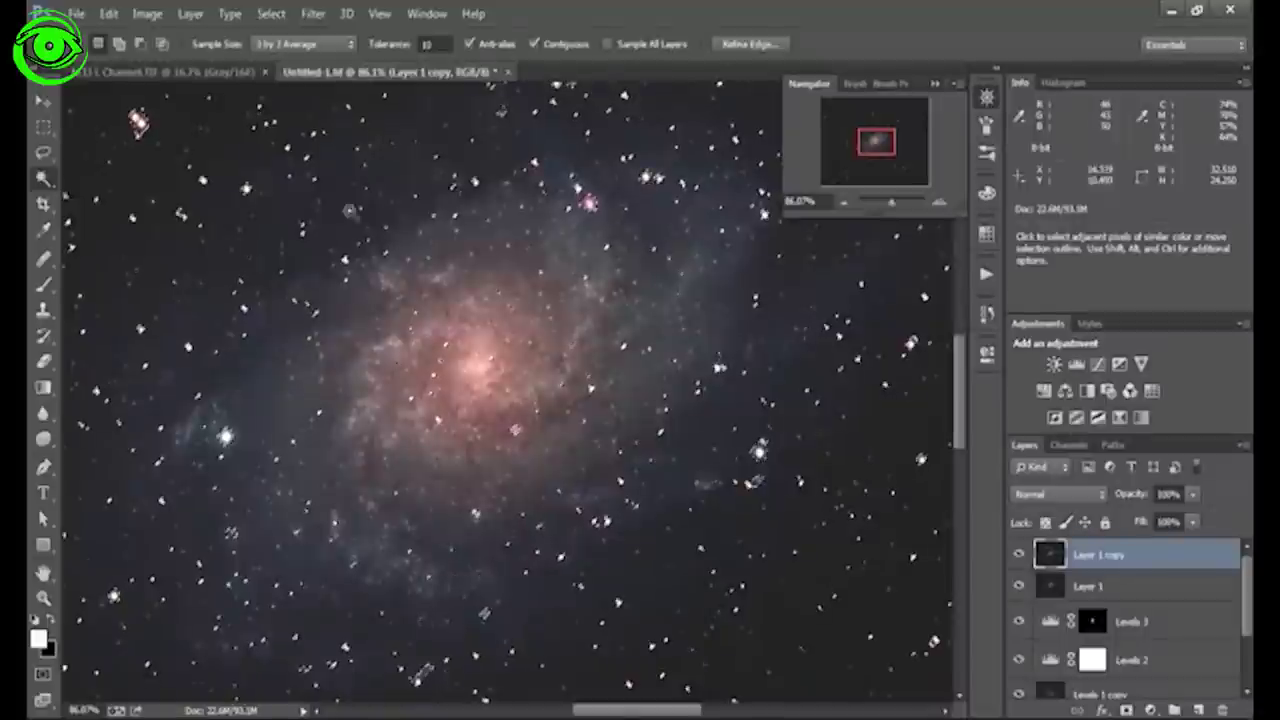
- Add a Hide Selection layer mask to Layer 1 copy and inspect the mask on its own
{"action": "left_click", "coordinate": [199, 18]}
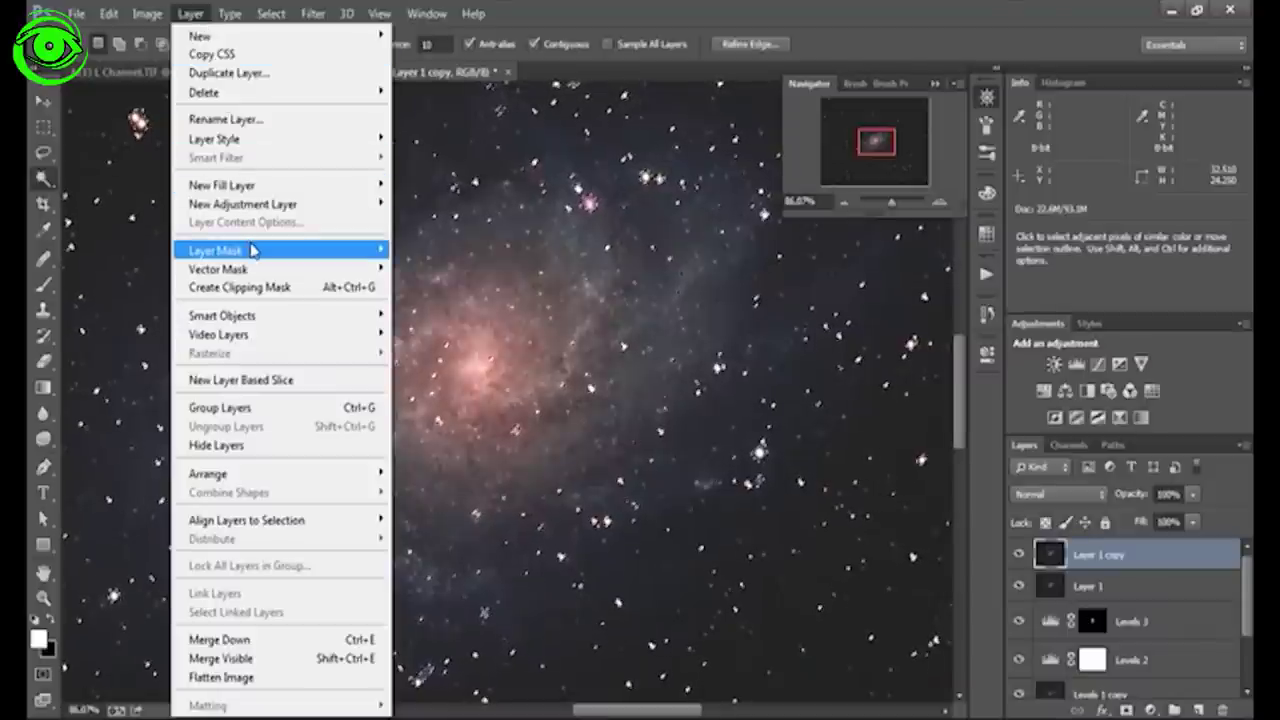
{"action": "mouse_move", "coordinate": [297, 251]}
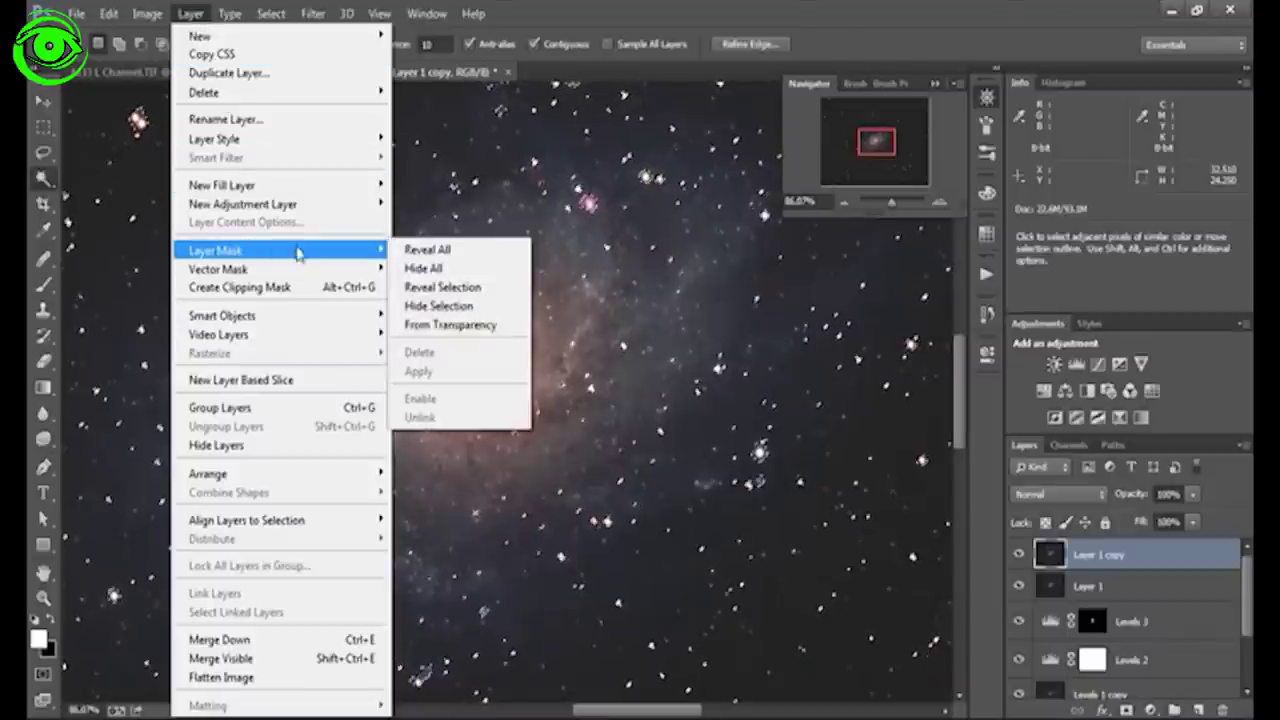
{"action": "left_click", "coordinate": [429, 307]}
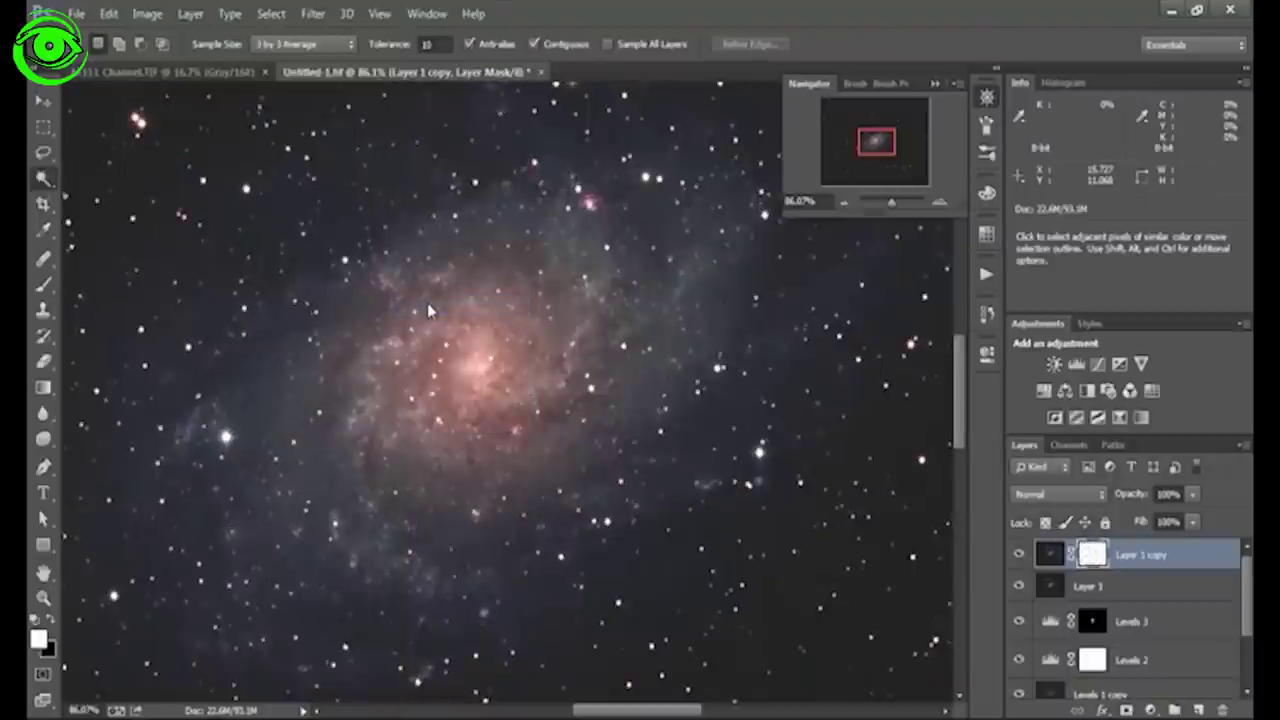
{"action": "left_click", "coordinate": [1089, 554], "text": "alt"}
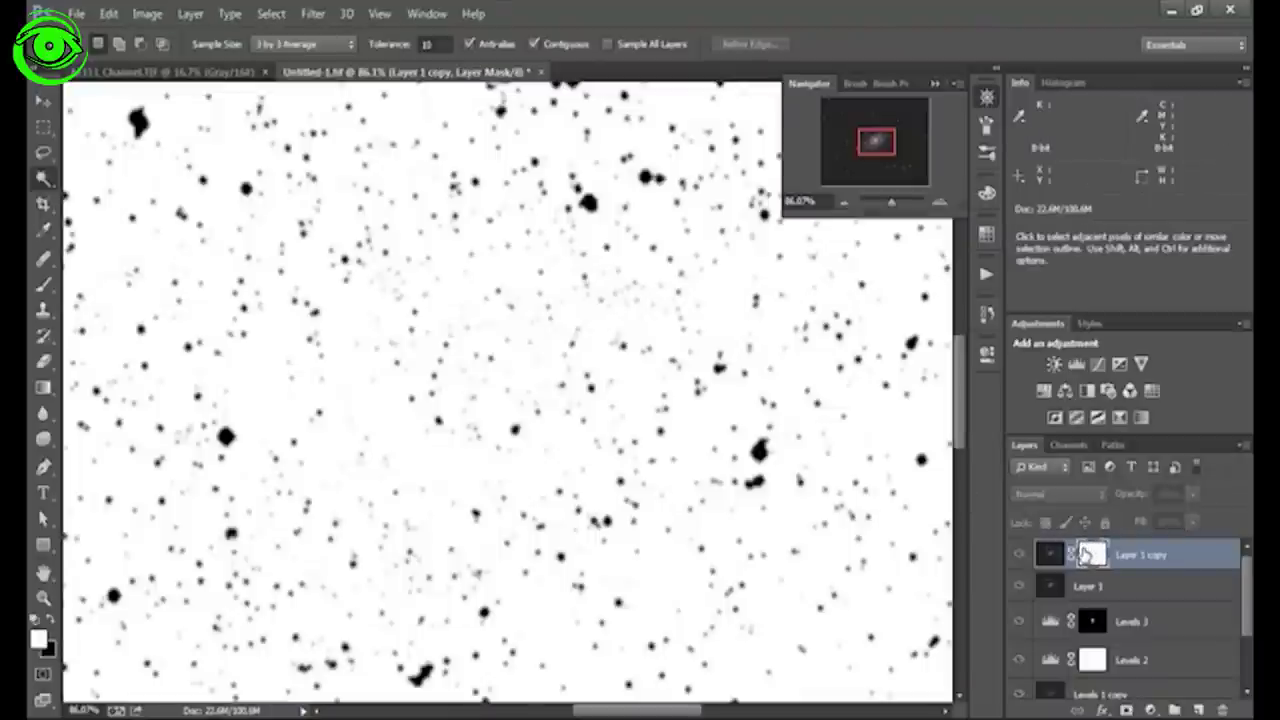
{"action": "left_click_drag", "start_coordinate": [886, 206], "coordinate": [886, 207]}
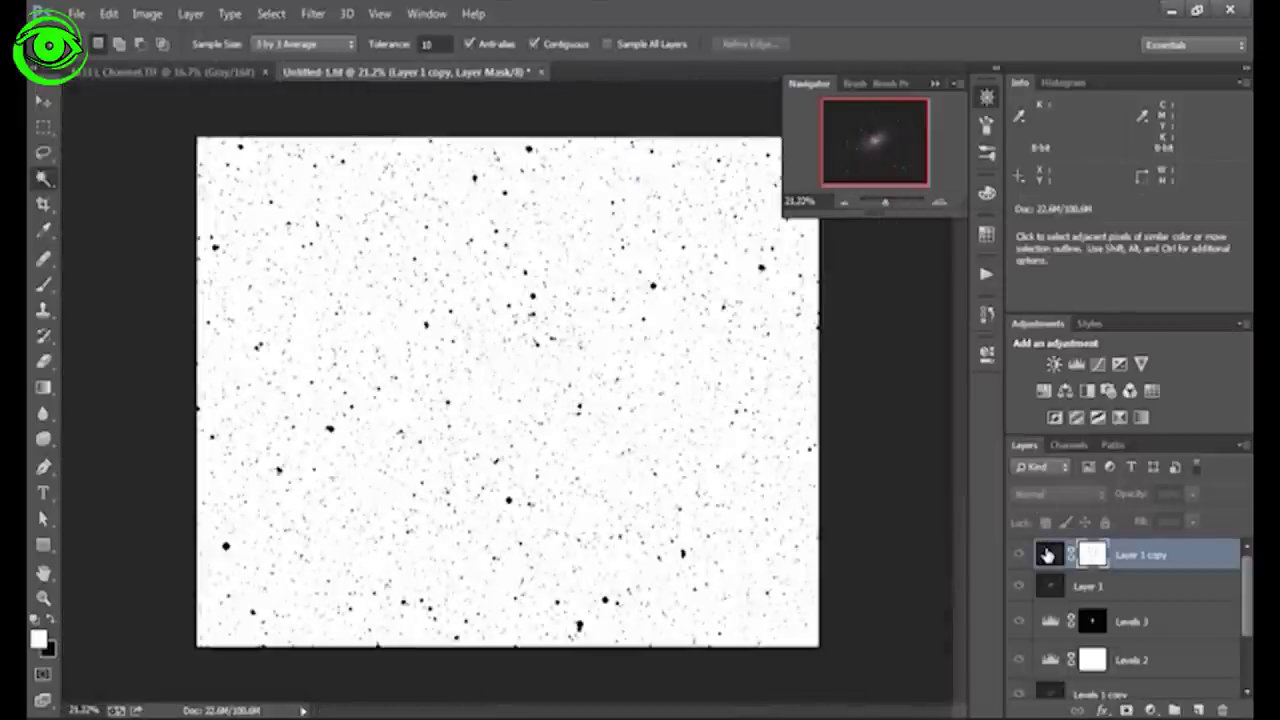
{"action": "left_click", "coordinate": [1047, 555]}
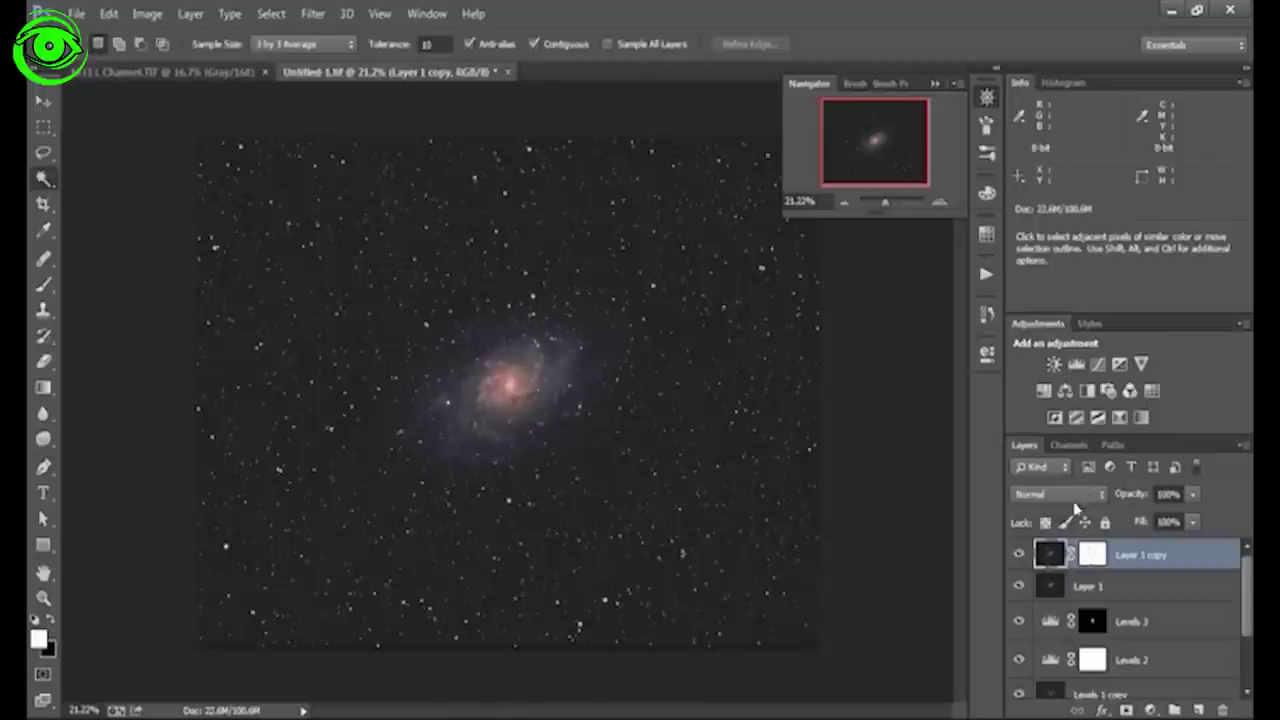
- Put Layer 1 copy into a new Group 1 and give the group an inverted, solid black mask
{"action": "left_click_drag", "start_coordinate": [1050, 558], "coordinate": [1175, 709]}
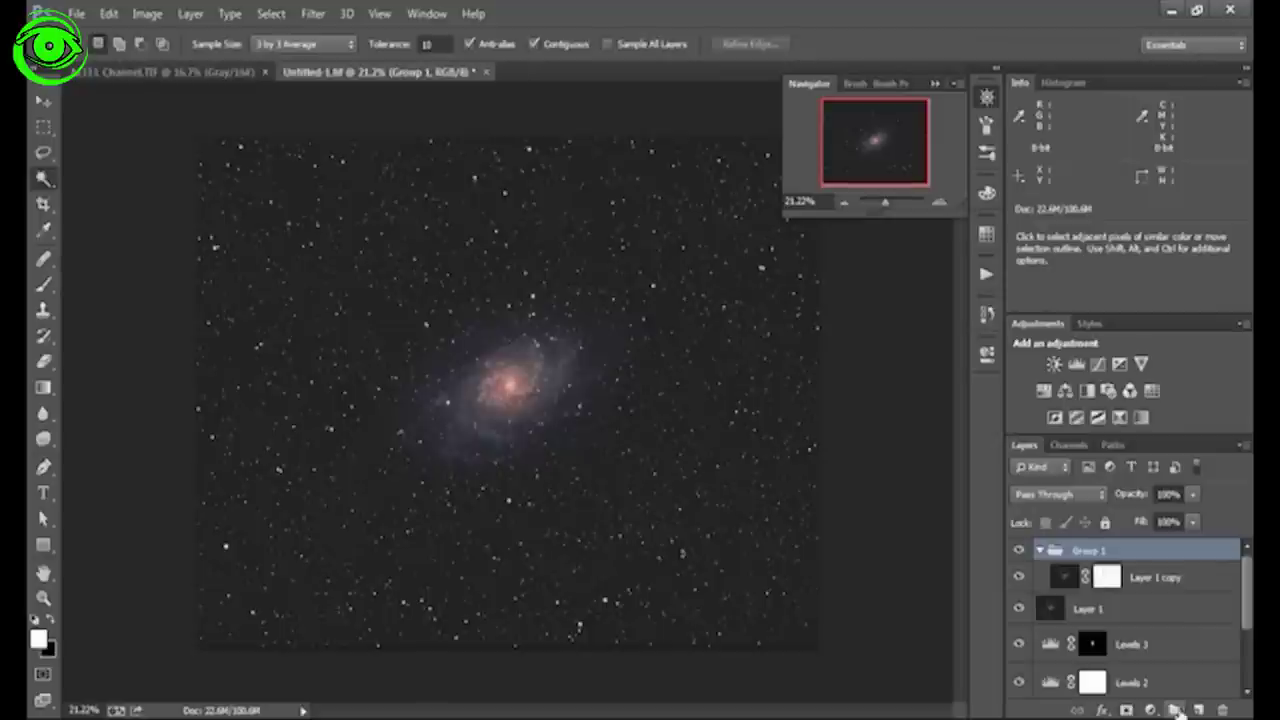
{"action": "left_click", "coordinate": [1040, 553]}
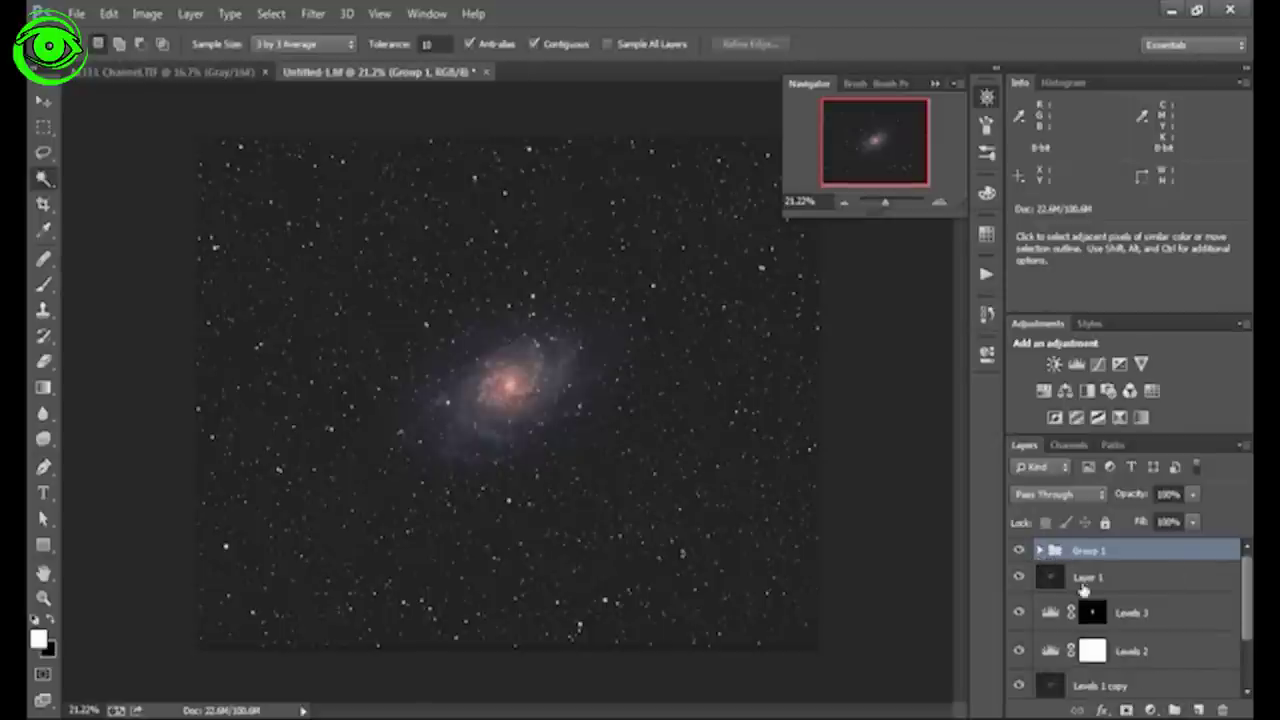
{"action": "left_click", "coordinate": [1127, 709]}
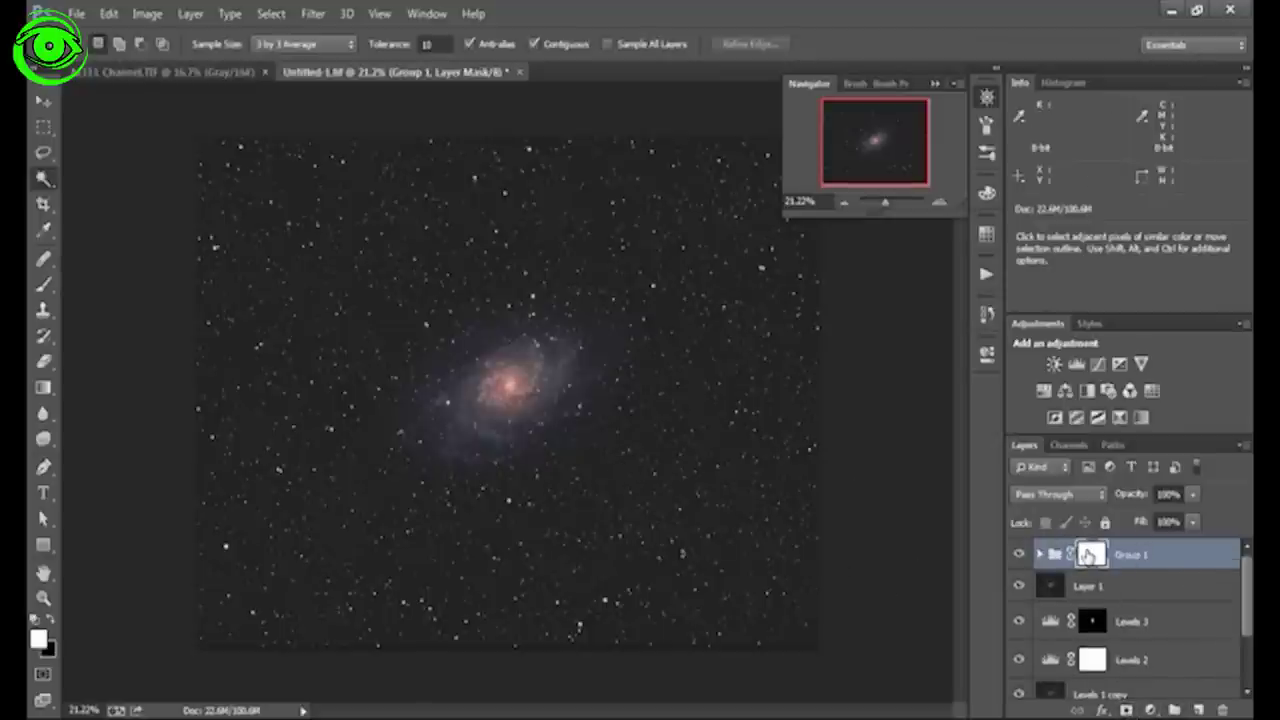
{"action": "double_click", "coordinate": [1090, 553]}
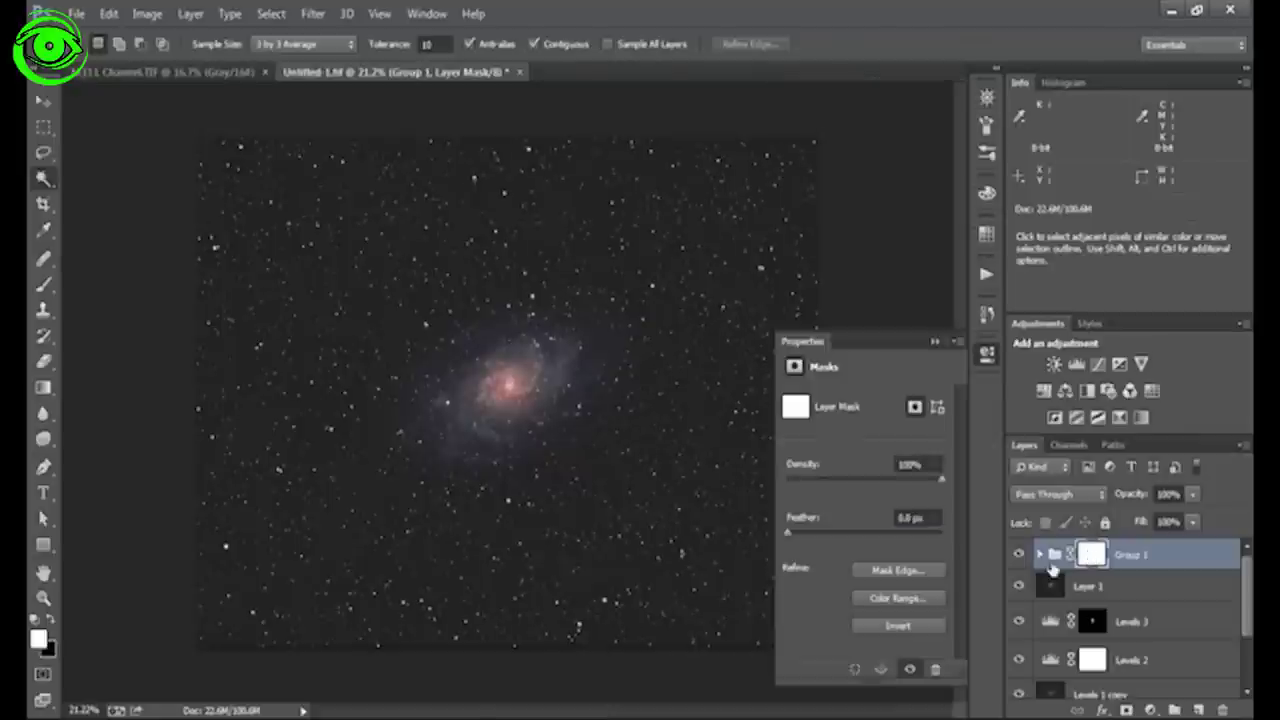
{"action": "left_click", "coordinate": [918, 624]}
- Switch to the Brush tool, enlarge it to a large size, and view Group 1's mask alone
{"action": "left_click", "coordinate": [43, 285]}
{"action": "left_click", "coordinate": [117, 46]}
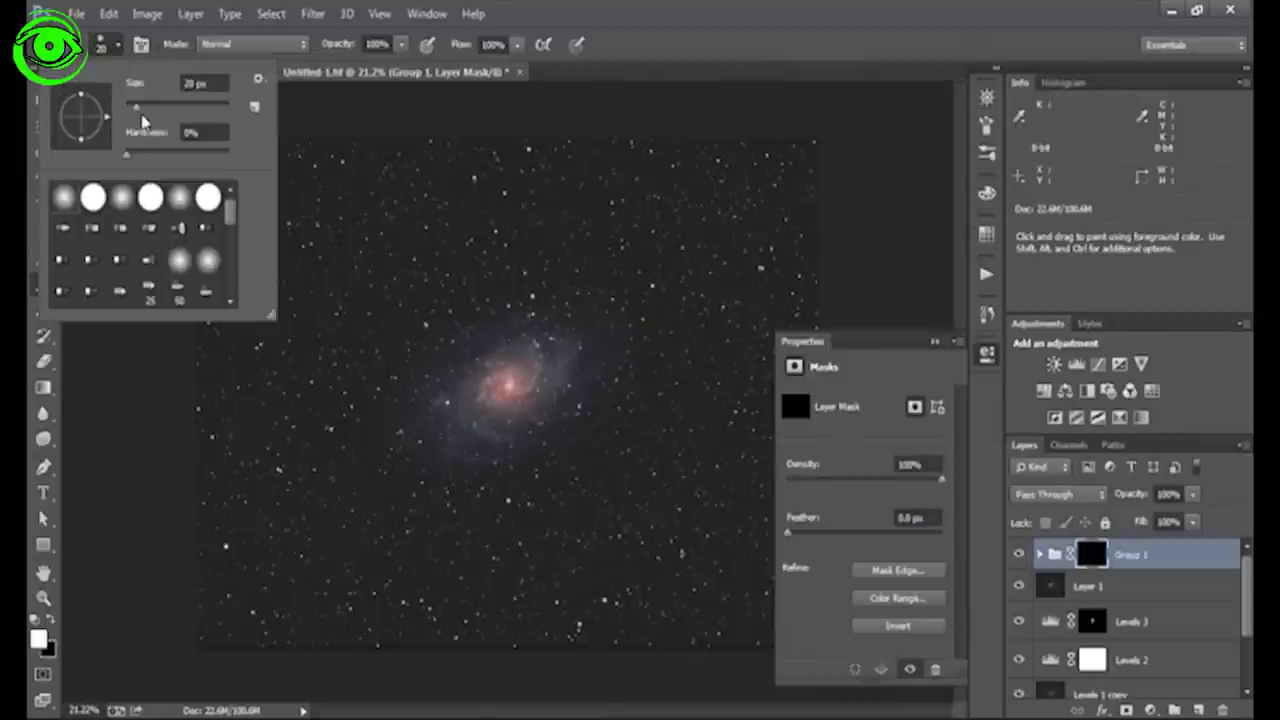
{"action": "left_click_drag", "start_coordinate": [133, 115], "coordinate": [165, 120]}
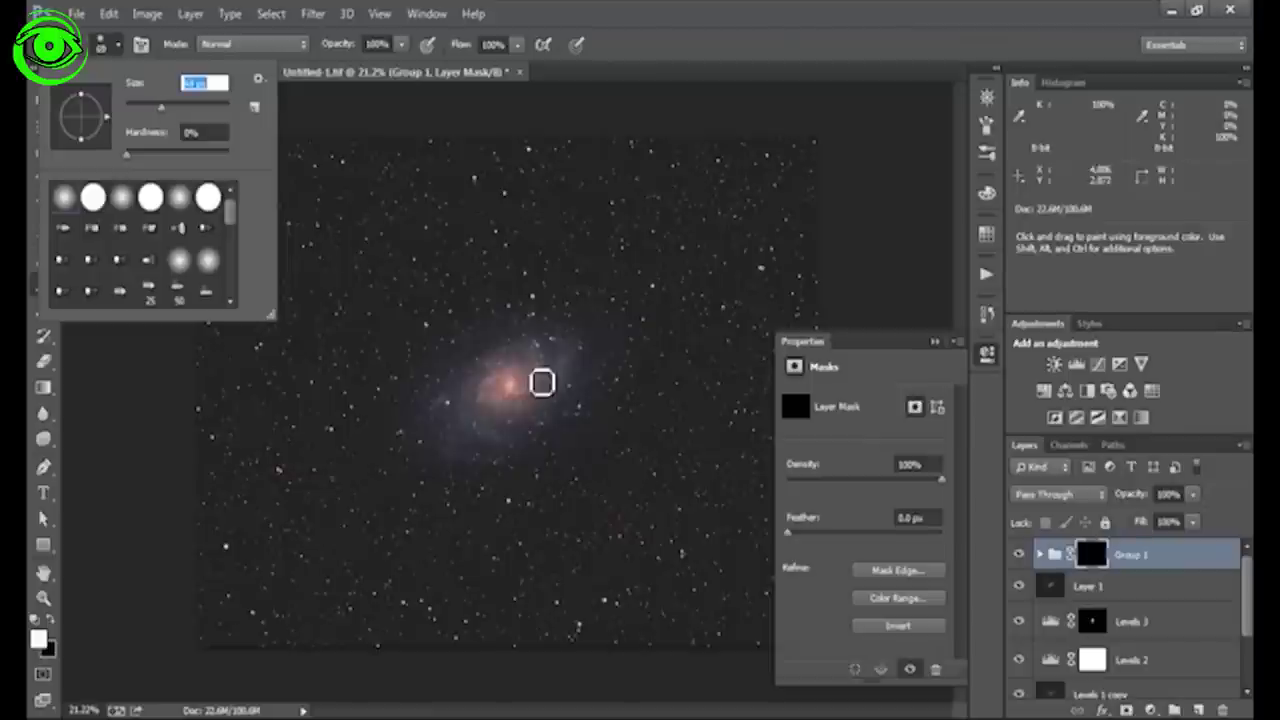
{"action": "left_click_drag", "start_coordinate": [160, 116], "coordinate": [205, 115]}
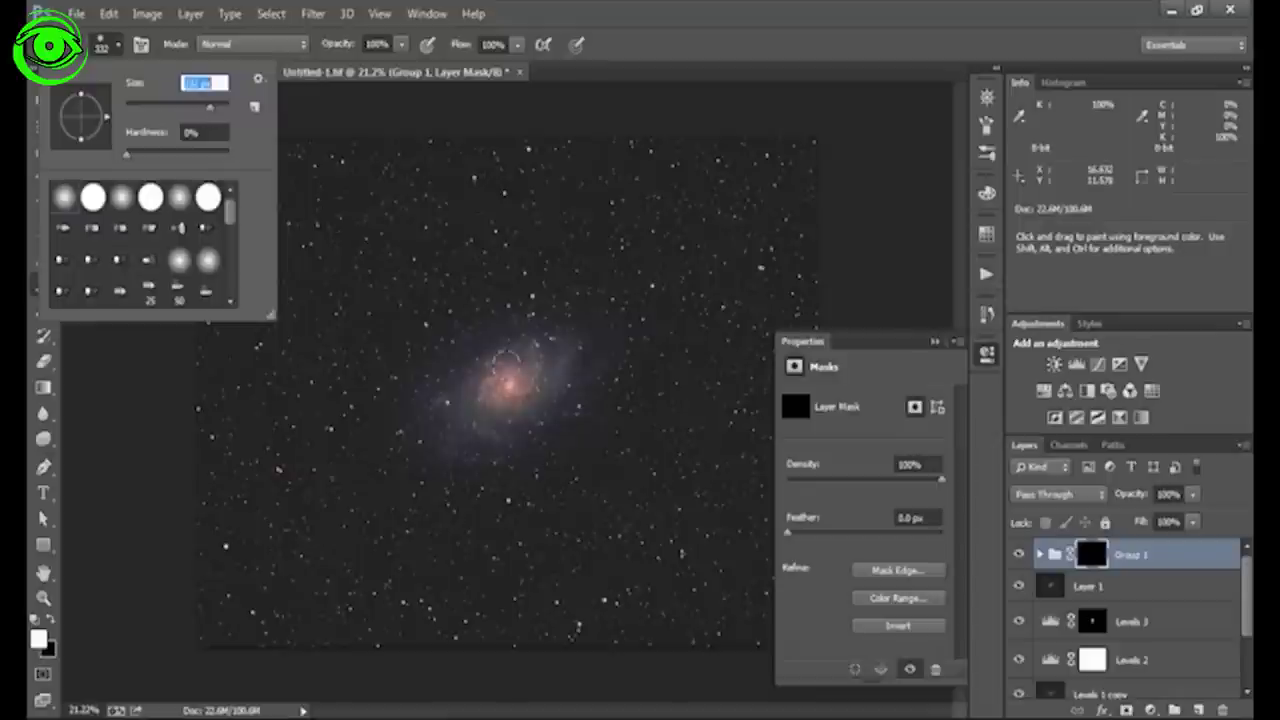
{"action": "key", "text": "Return"}
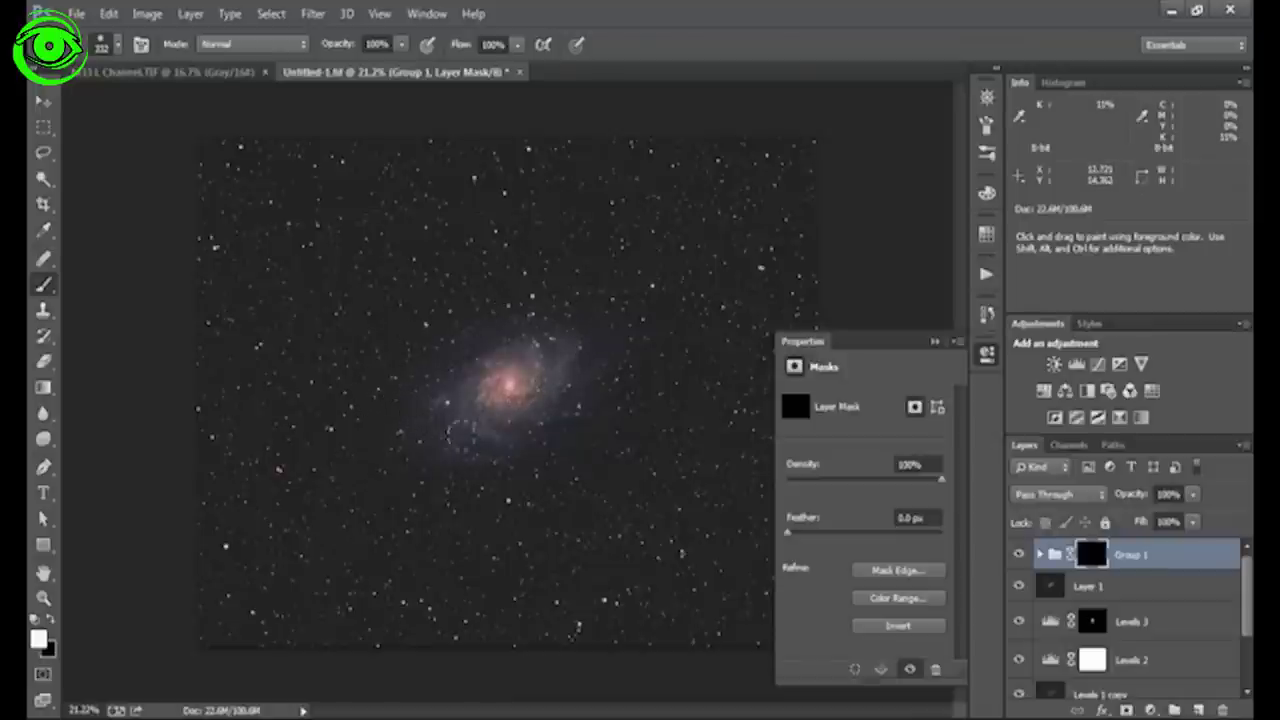
{"action": "left_click", "coordinate": [1090, 556], "text": "alt"}
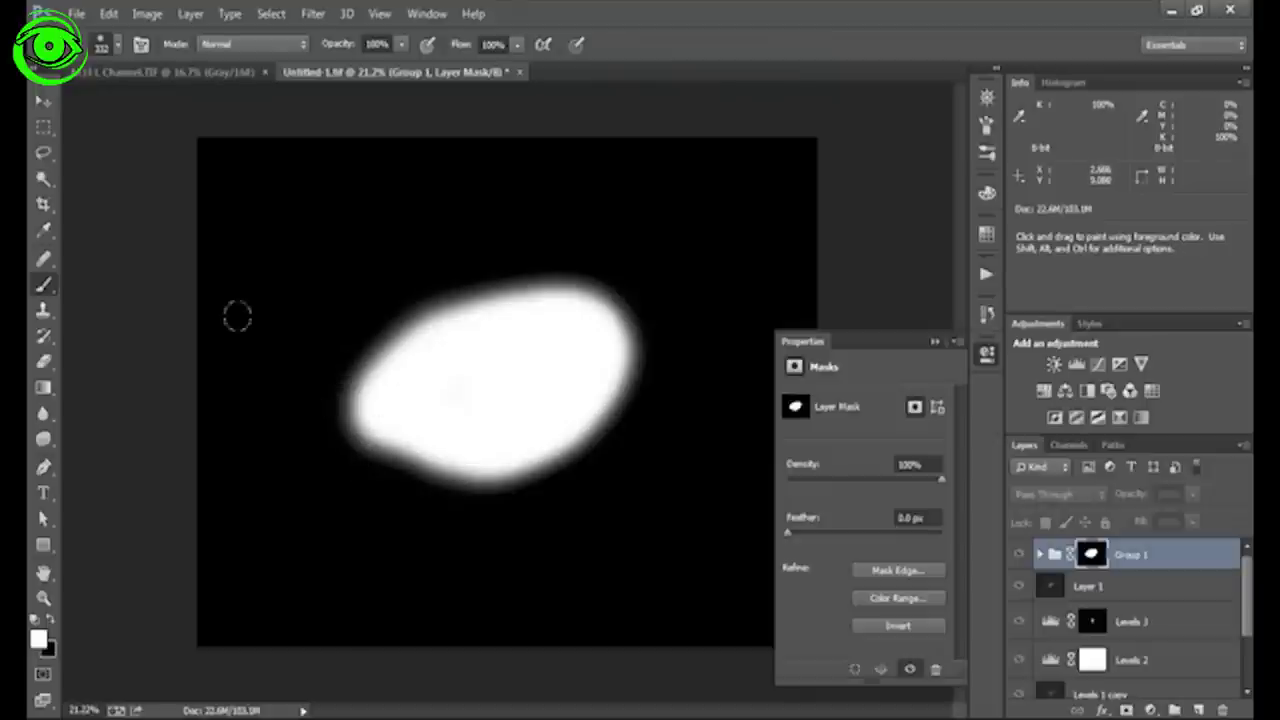
- Paint black over the mask patch's lower-left edge, then toggle between the mask and the image
{"action": "left_click", "coordinate": [50, 621]}
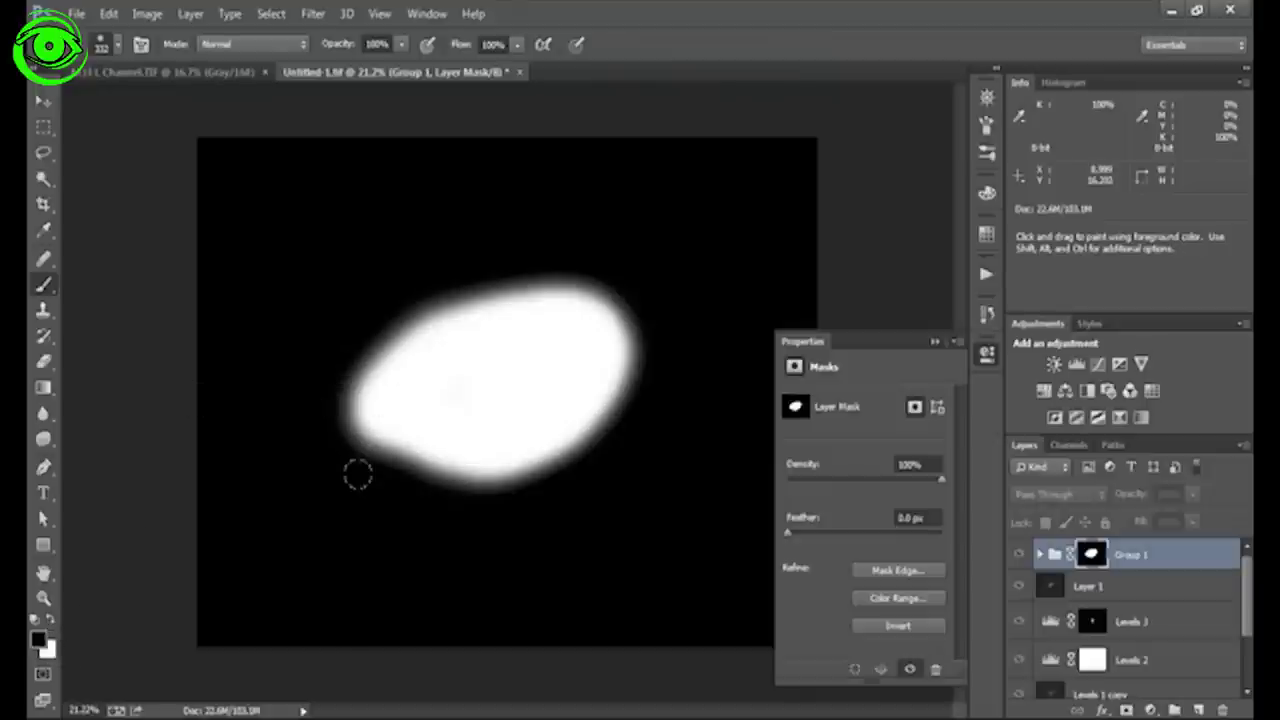
{"action": "mouse_move", "coordinate": [344, 438]}
{"action": "left_mouse_down"}
{"action": "mouse_move", "coordinate": [308, 370]}
{"action": "mouse_move", "coordinate": [320, 398]}
{"action": "mouse_move", "coordinate": [381, 284]}
{"action": "left_mouse_up"}
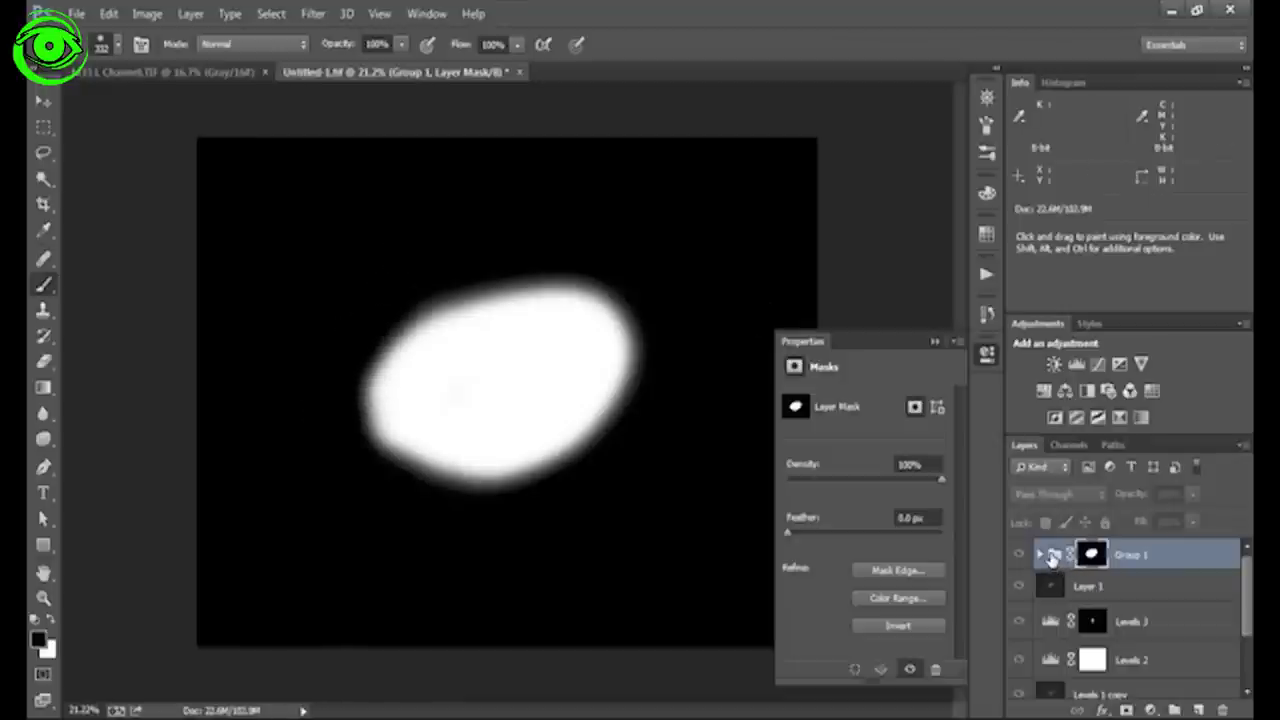
{"action": "left_click", "coordinate": [1053, 556]}
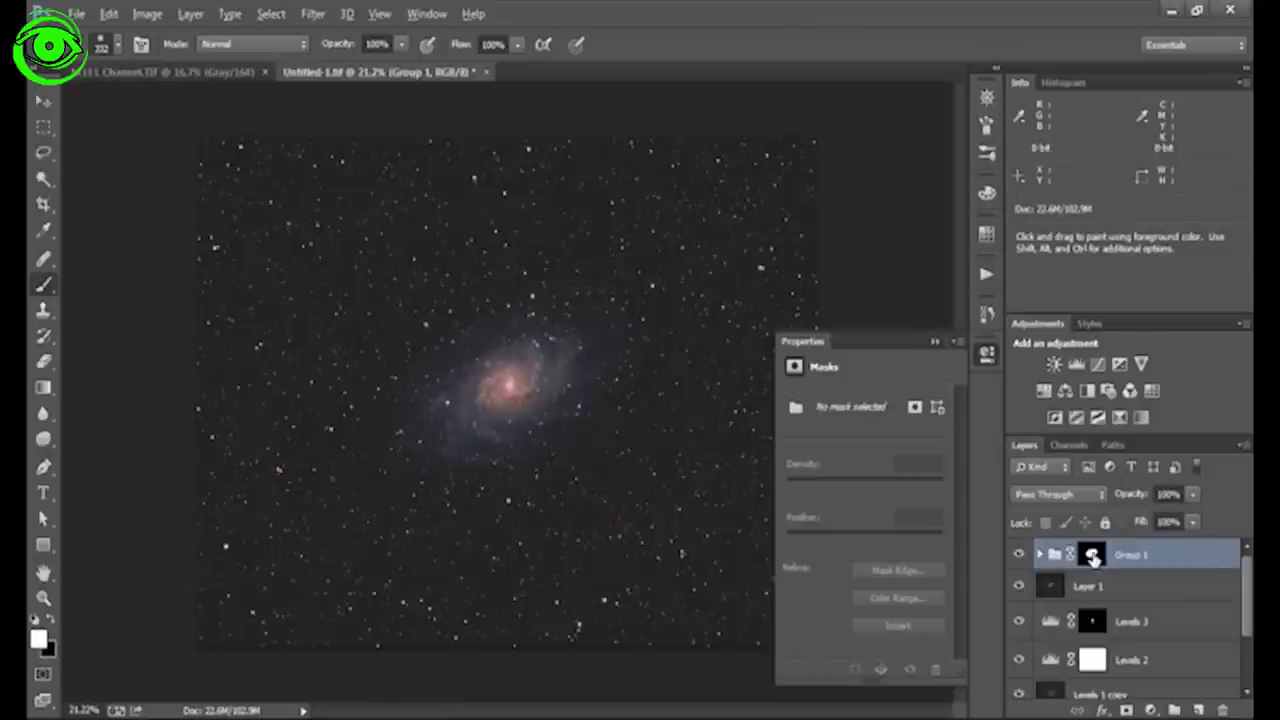
{"action": "left_click", "coordinate": [1092, 557], "text": "alt"}
{"action": "left_click", "coordinate": [1092, 557], "text": "alt"}
{"action": "left_click", "coordinate": [1092, 557], "text": "alt"}
{"action": "left_click", "coordinate": [1092, 557], "text": "alt"}
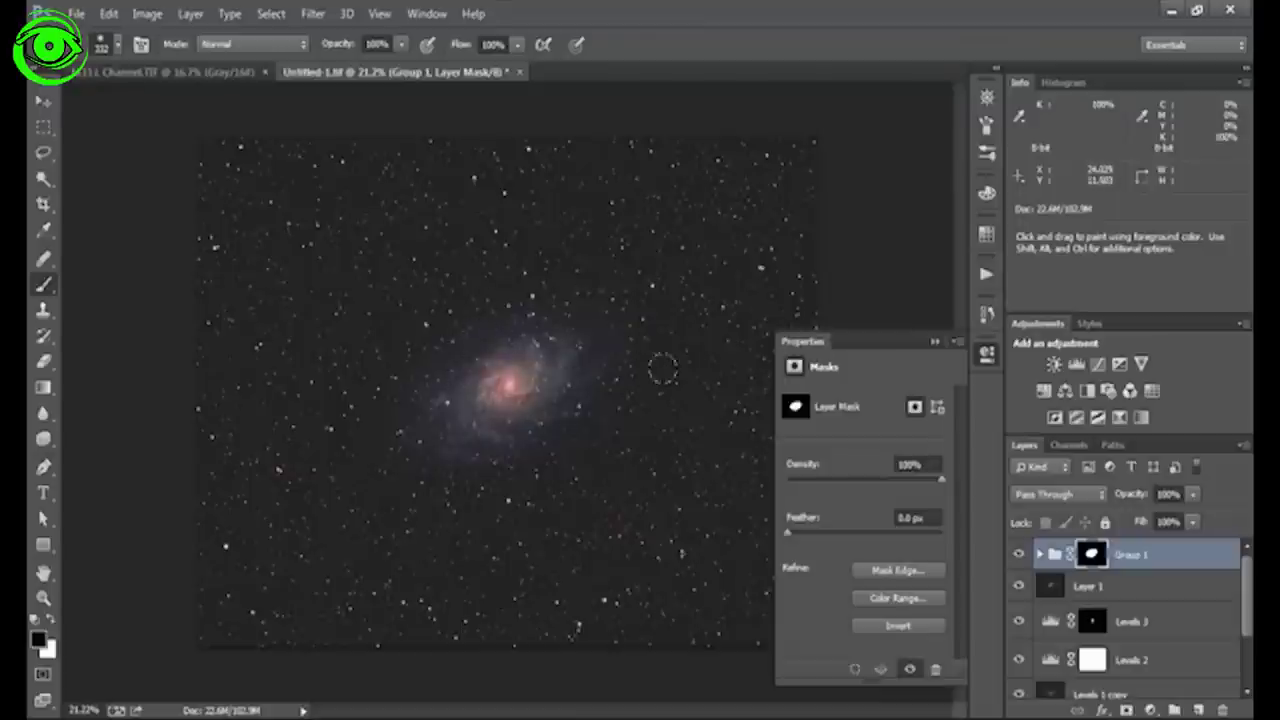
- Toggle Group 1's visibility to compare the result, then select the whole canvas
{"action": "left_click", "coordinate": [1019, 555]}
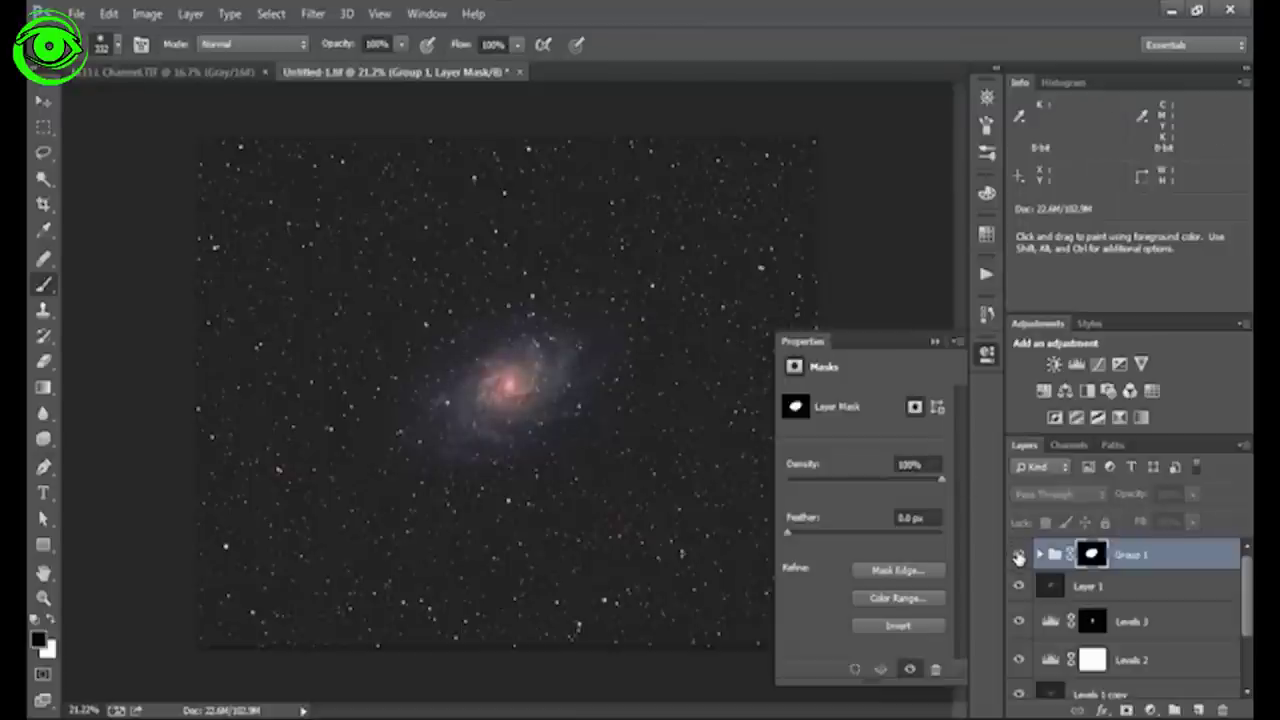
{"action": "left_click", "coordinate": [1019, 555]}
{"action": "left_click", "coordinate": [1019, 556]}
{"action": "left_click", "coordinate": [1019, 556]}
{"action": "key", "text": "ctrl+a"}
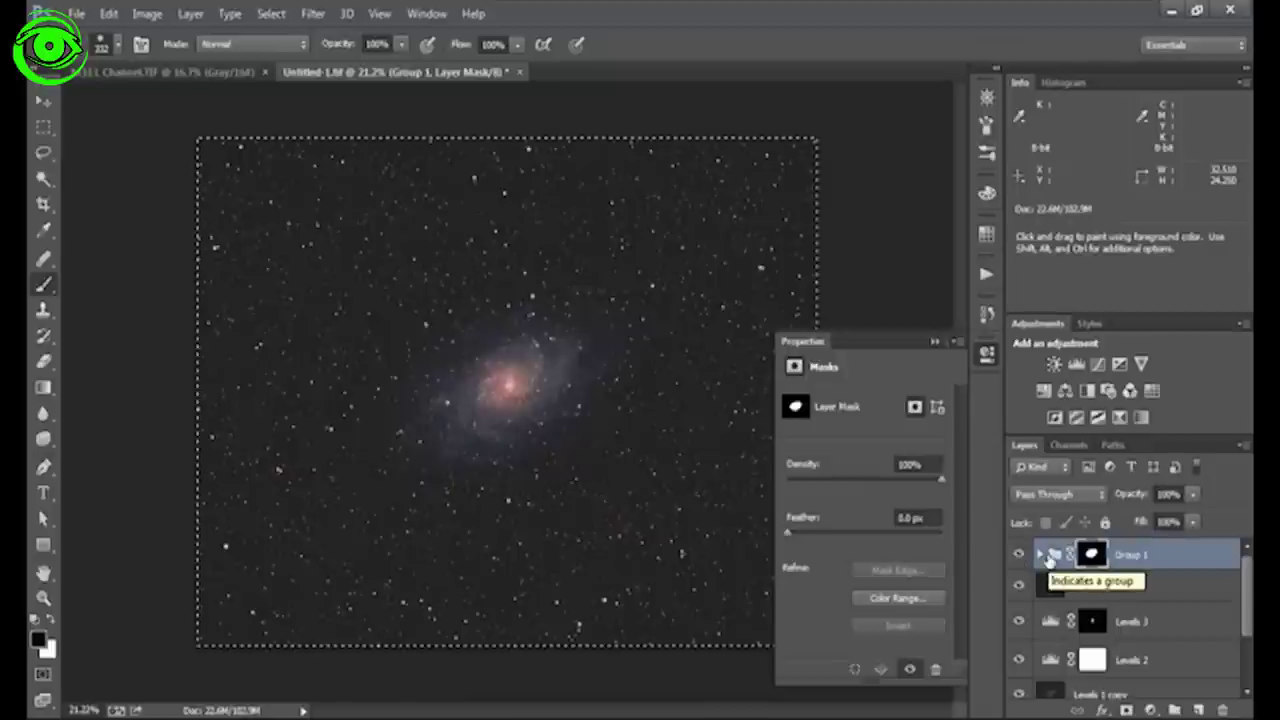
- Stamp the visible image into a new Layer 2 and convert the document to 16 Bits/Channel
{"action": "key", "text": "ctrl+shift+c"}
{"action": "key", "text": "ctrl+v"}
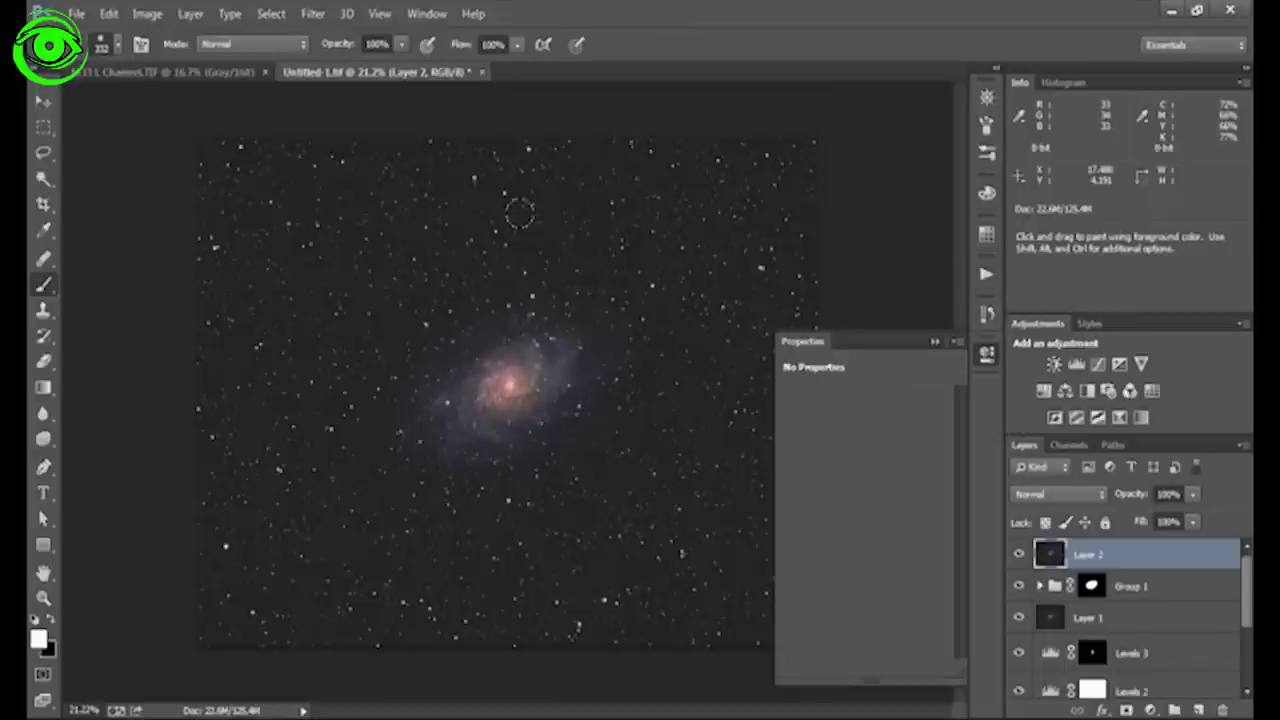
{"action": "left_click", "coordinate": [148, 14]}
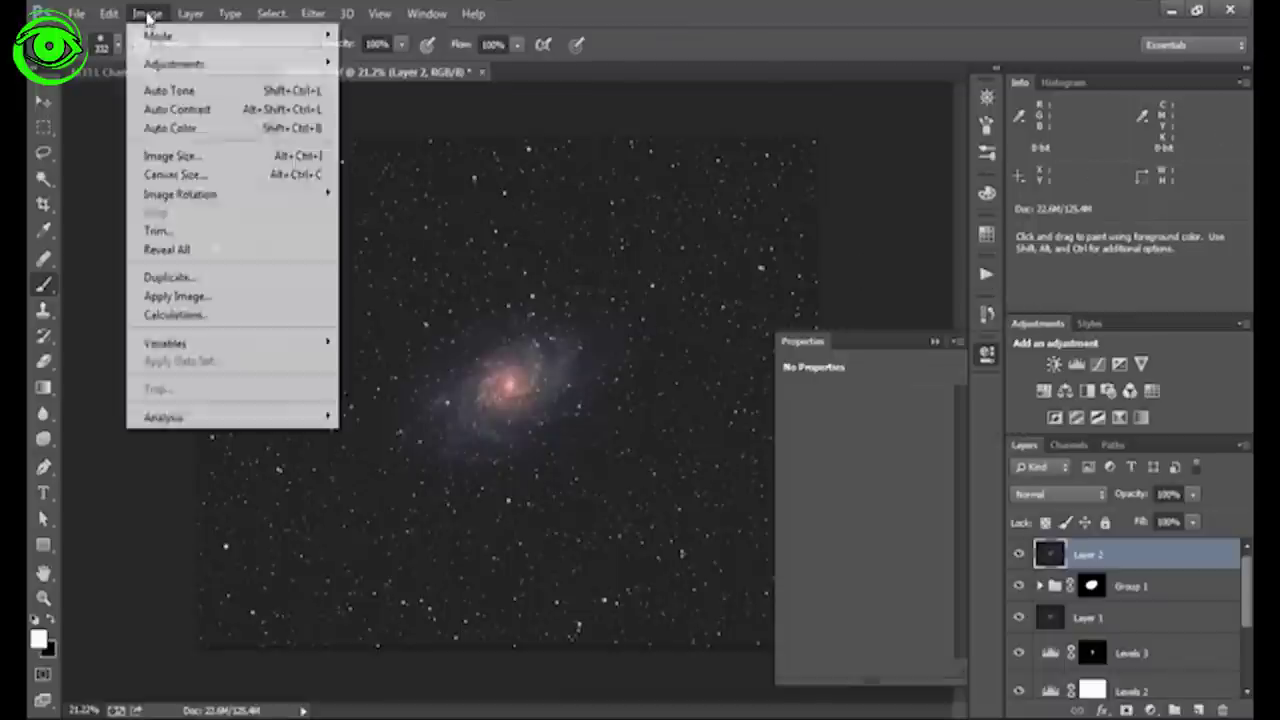
{"action": "mouse_move", "coordinate": [157, 38]}
{"action": "left_click", "coordinate": [391, 213]}
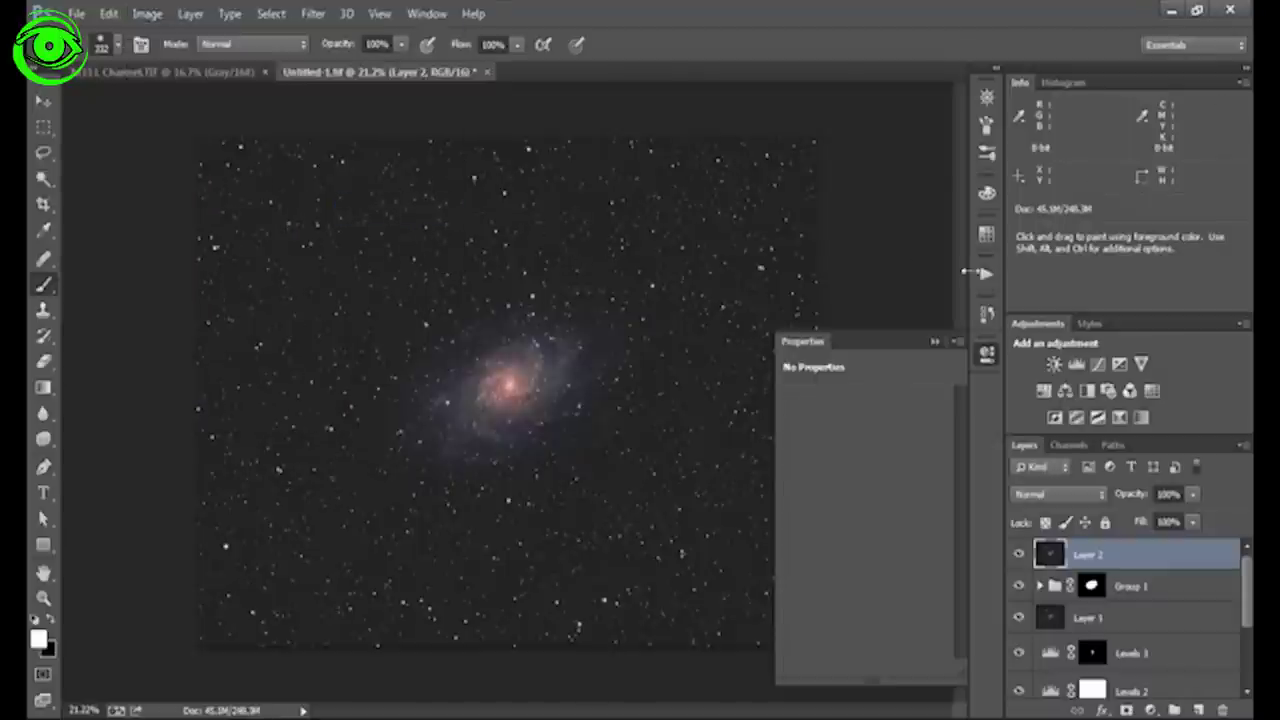
- Play the Local Contrast Enhance action, retry the 16 Bits/Channel conversion, and undo the stray brush dab
{"action": "left_click", "coordinate": [984, 273]}
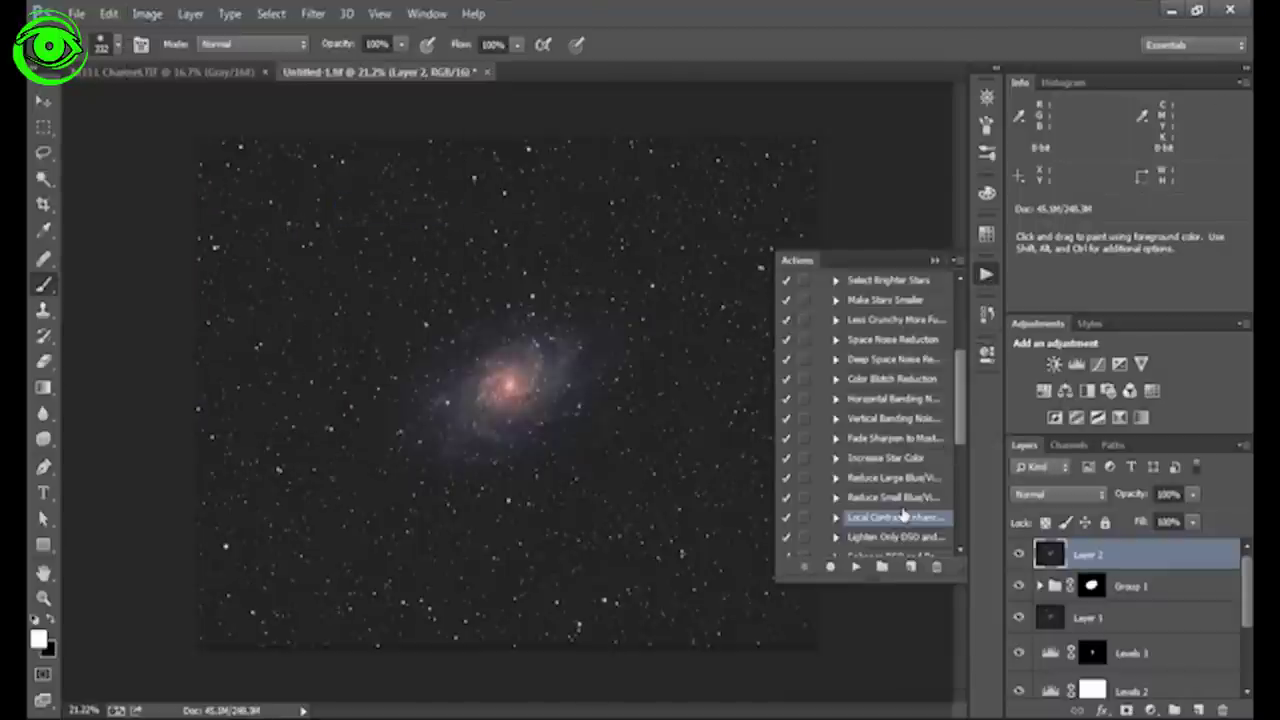
{"action": "left_click", "coordinate": [855, 567]}
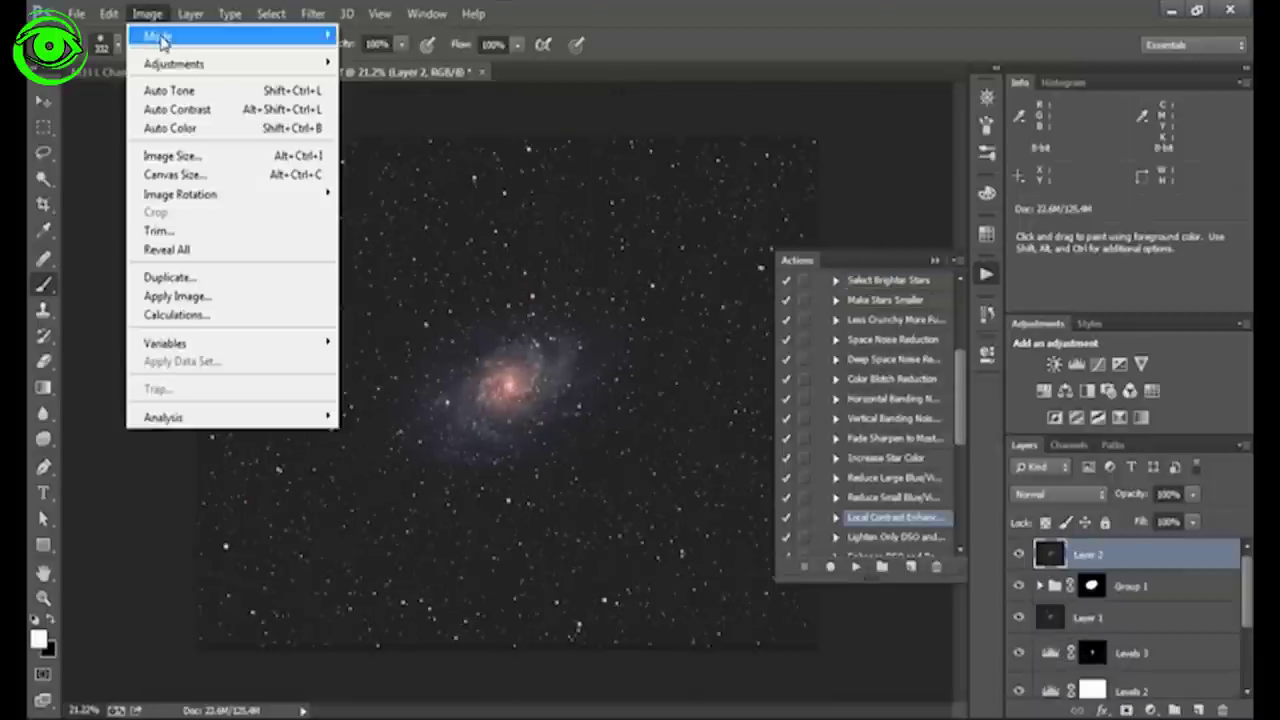
{"action": "mouse_move", "coordinate": [163, 37]}
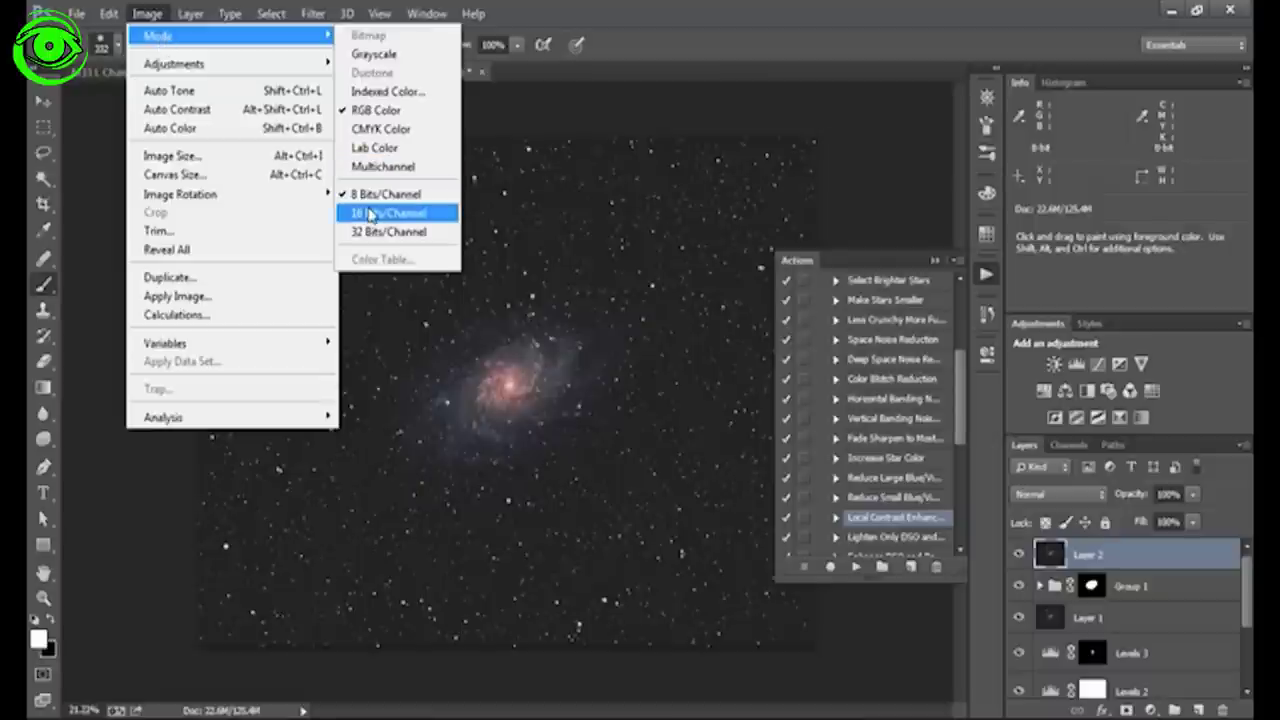
{"action": "left_click", "coordinate": [372, 213]}
{"action": "left_click", "coordinate": [369, 212]}
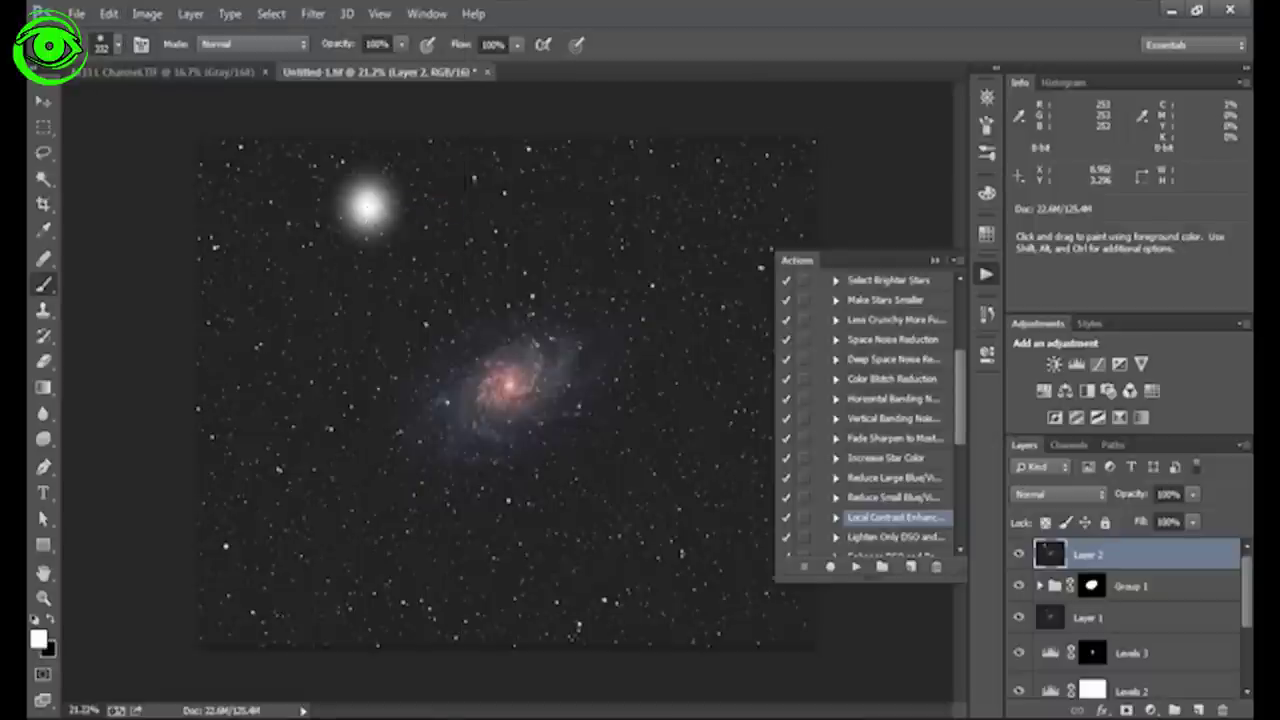
{"action": "left_click", "coordinate": [109, 14]}
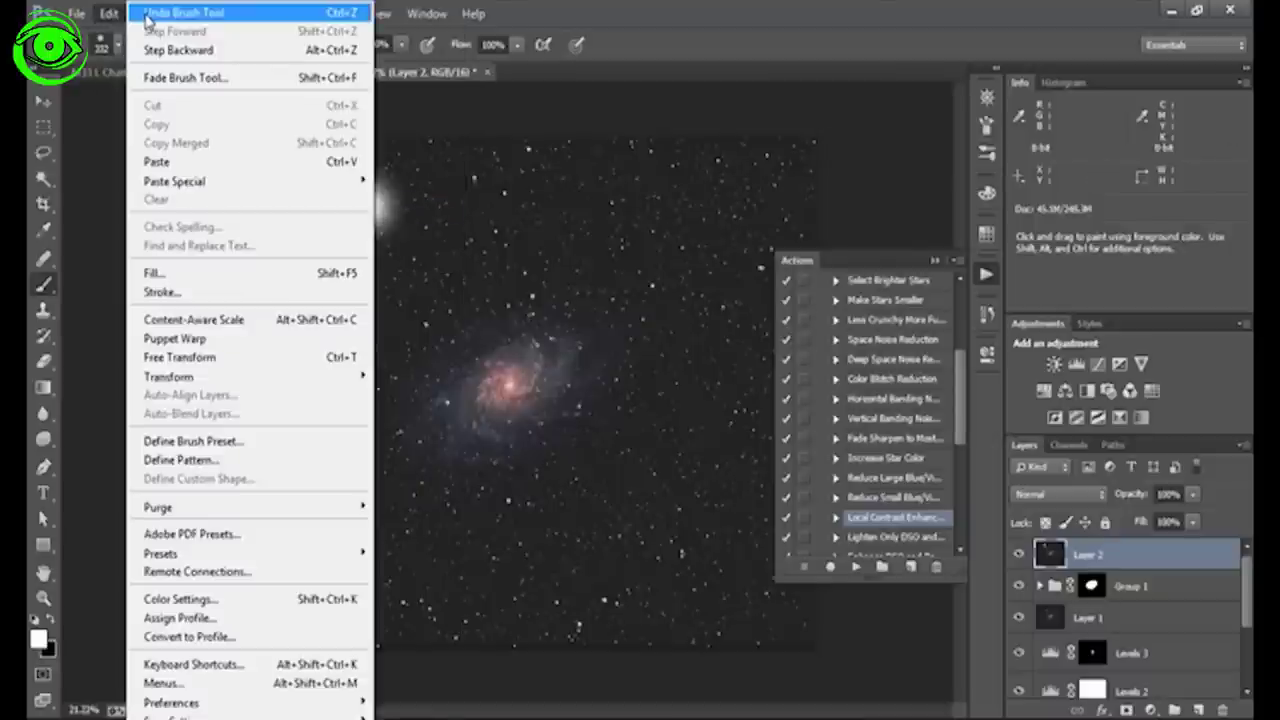
{"action": "left_click", "coordinate": [150, 14]}
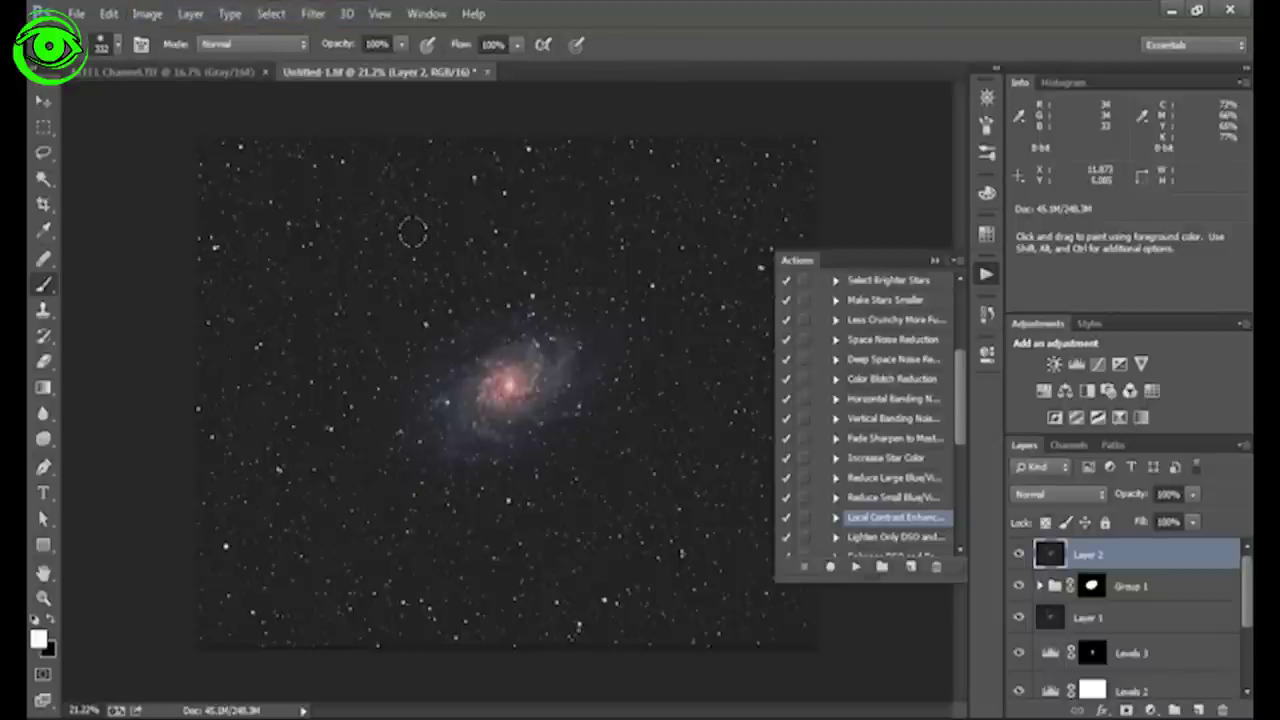
- Expand Group 1 and select all of Layer 1 copy's star mask for copying
{"action": "left_click", "coordinate": [149, 16]}
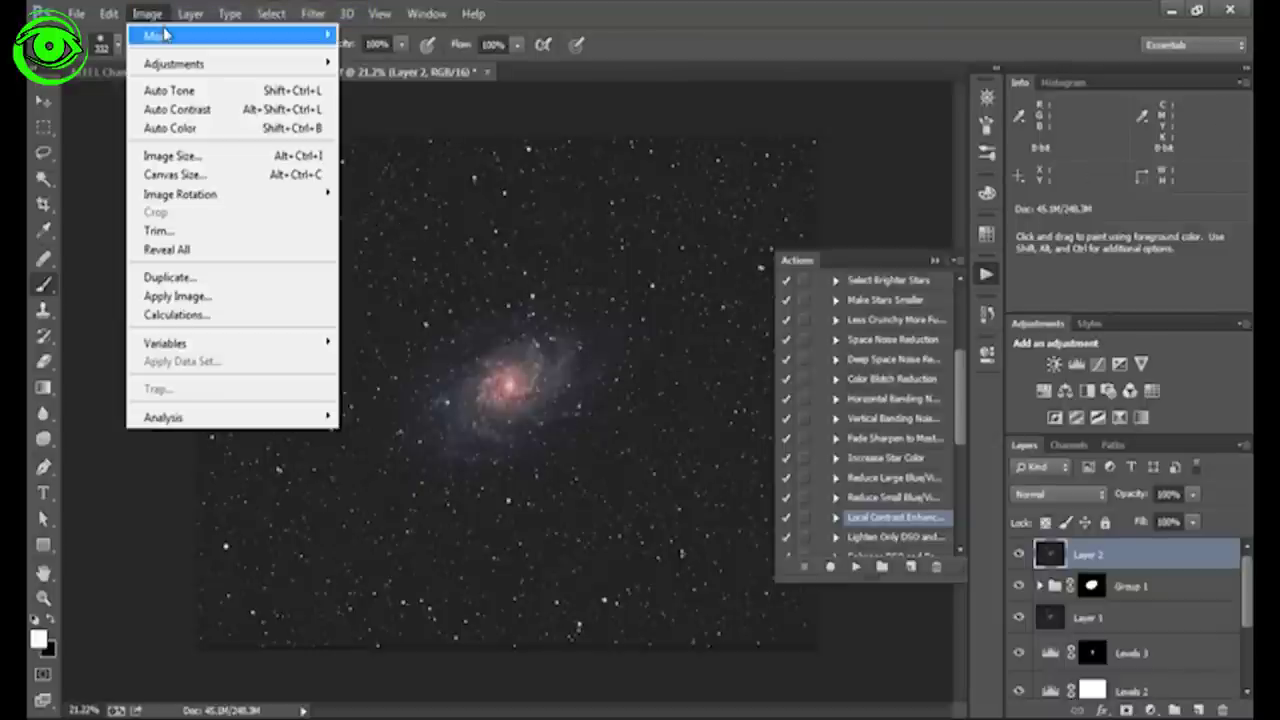
{"action": "mouse_move", "coordinate": [163, 35]}
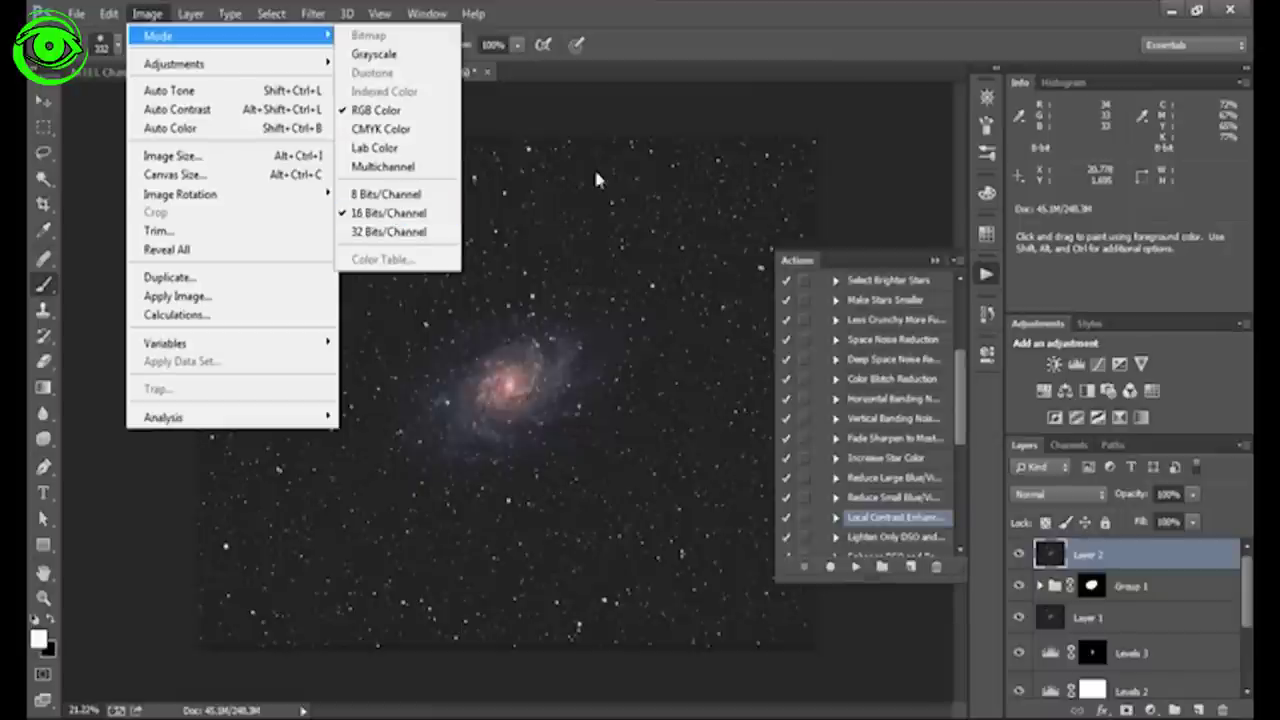
{"action": "left_click", "coordinate": [1090, 508]}
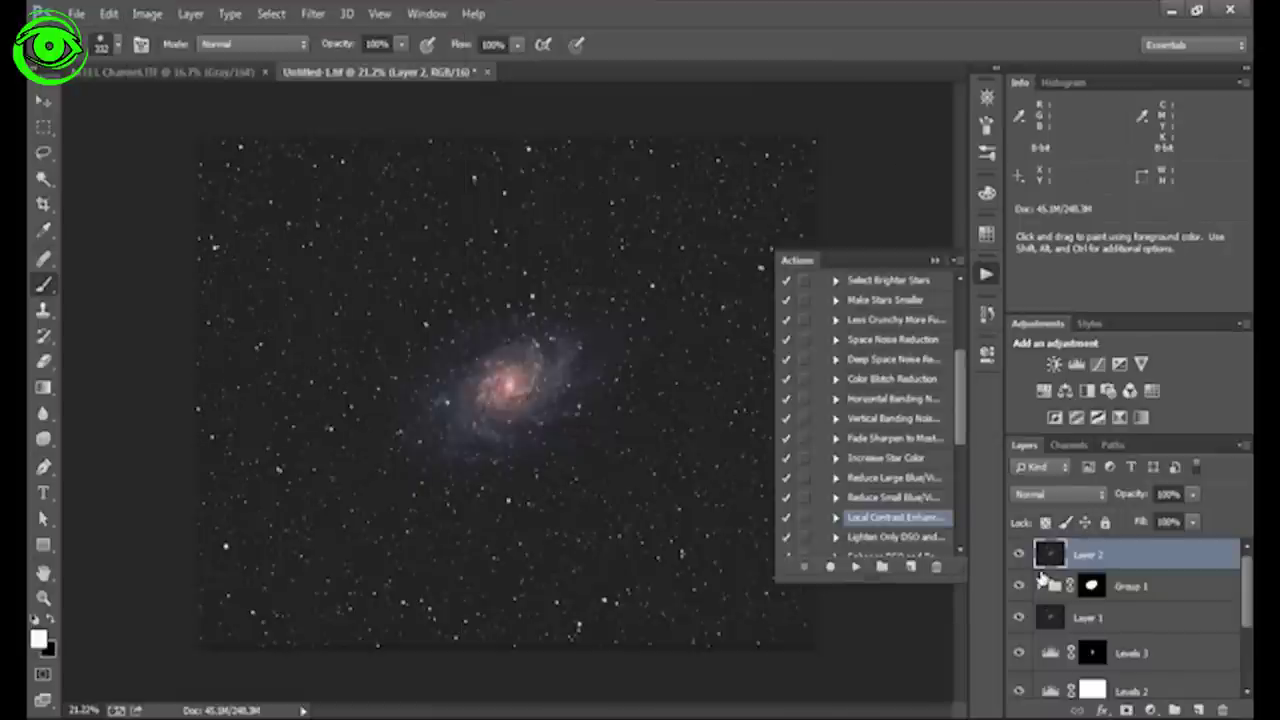
{"action": "left_click", "coordinate": [1040, 586]}
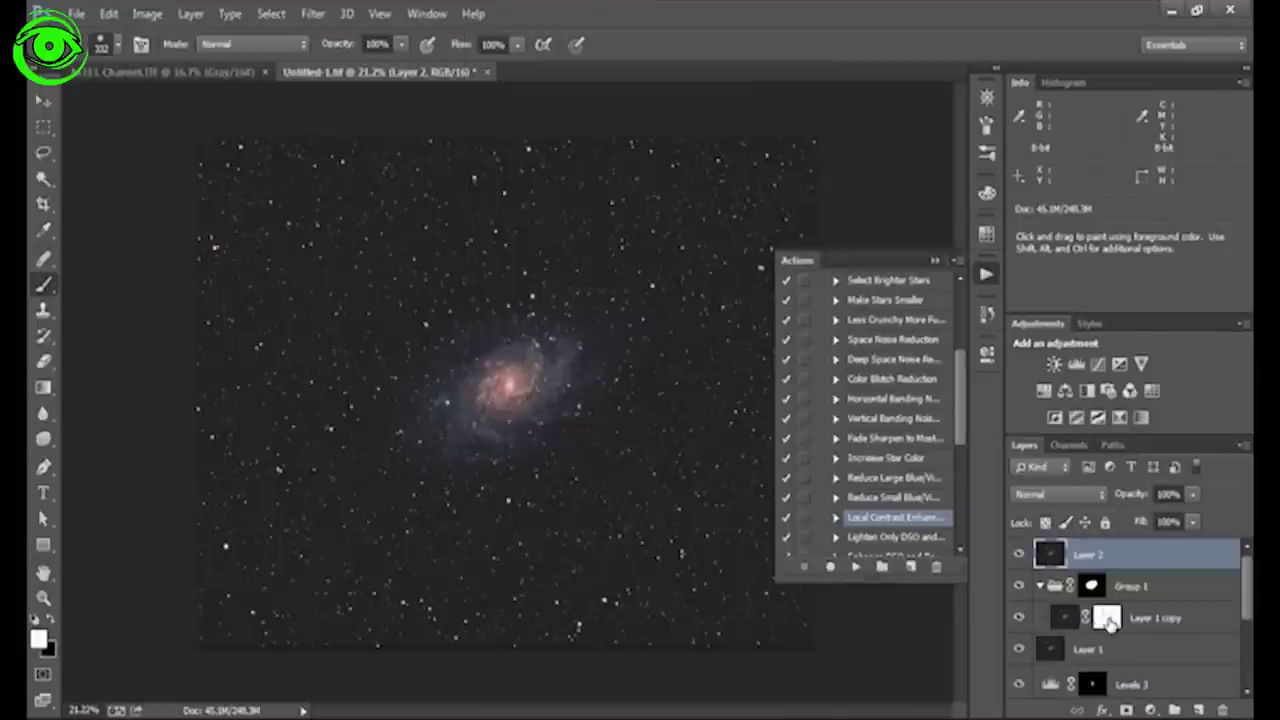
{"action": "left_click", "coordinate": [1108, 620], "text": "alt"}
{"action": "key", "text": "ctrl+a"}
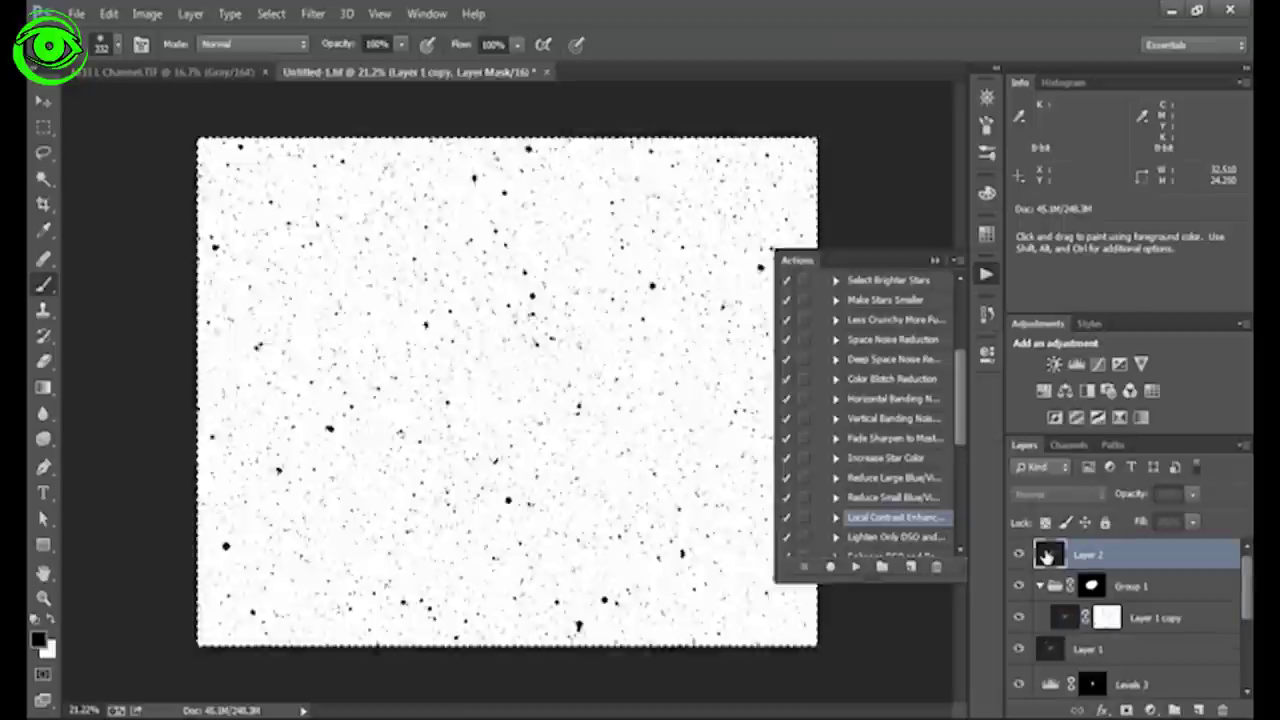
- Add a mask to Layer 2, paste the star mask into it, and move Layer 2 into Group 2
{"action": "left_click", "coordinate": [1058, 558]}
{"action": "left_click", "coordinate": [1126, 710]}
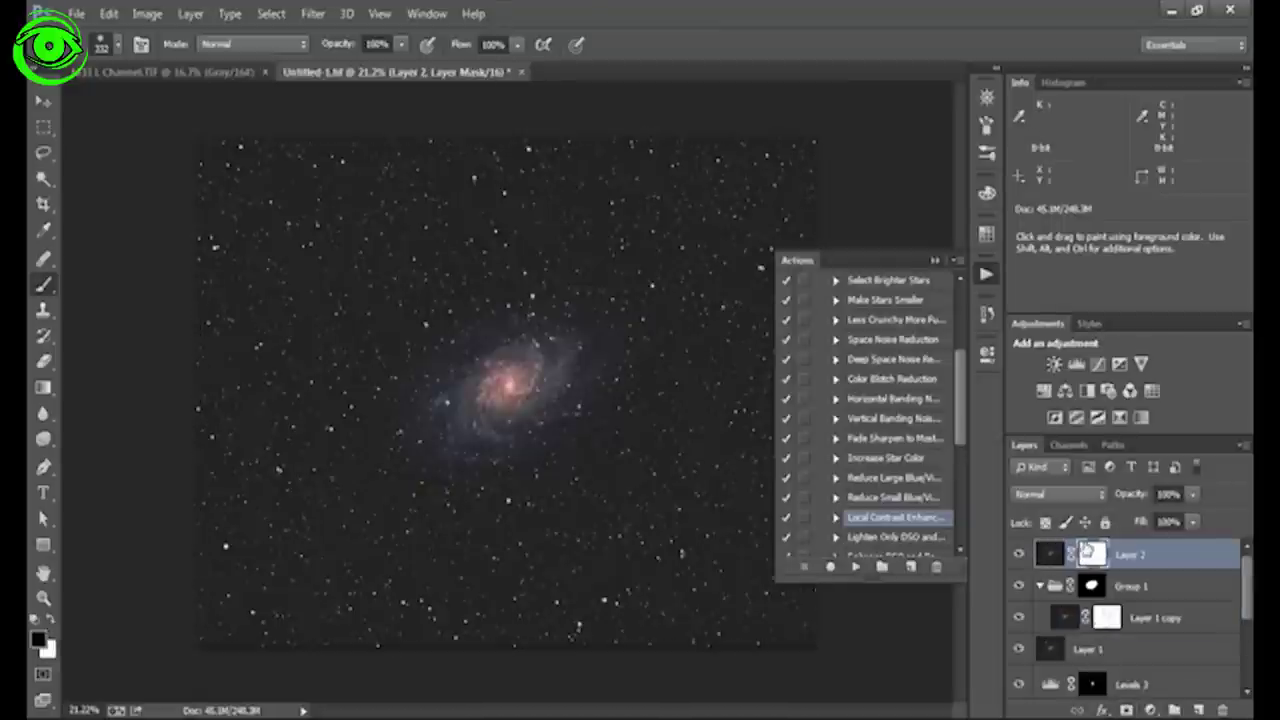
{"action": "left_click", "coordinate": [1090, 556], "text": "alt"}
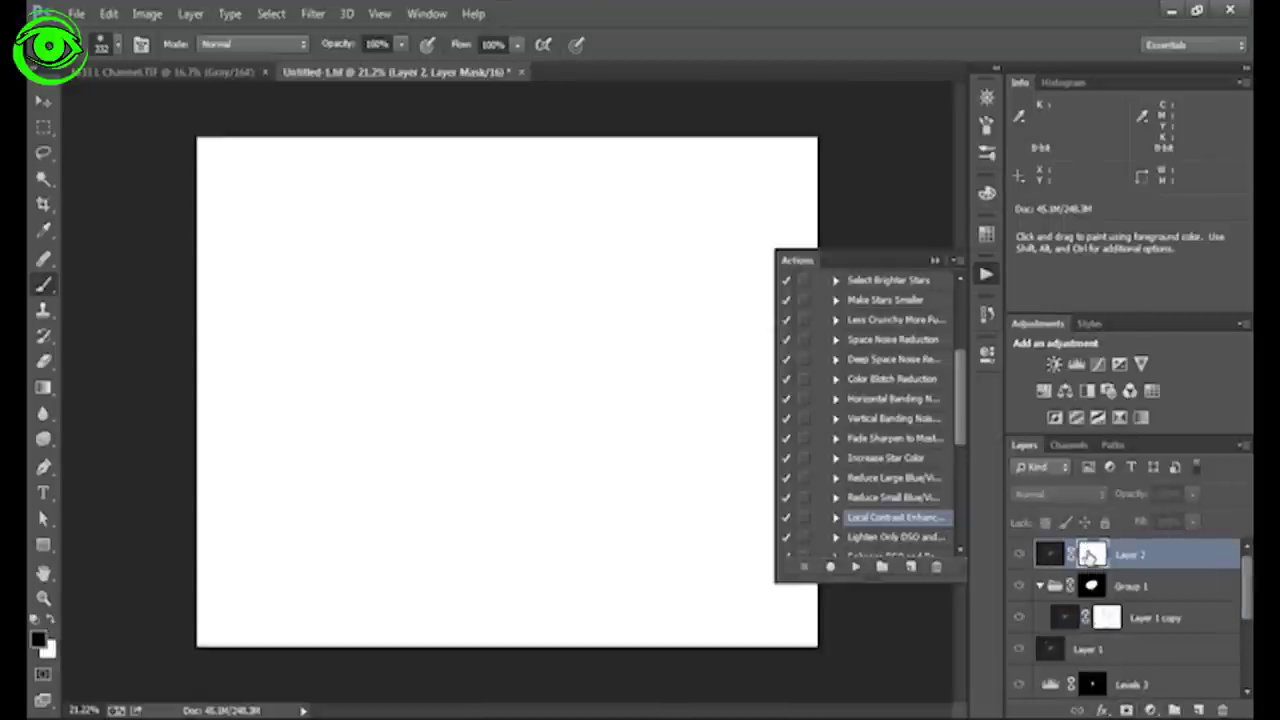
{"action": "key", "text": "ctrl+v"}
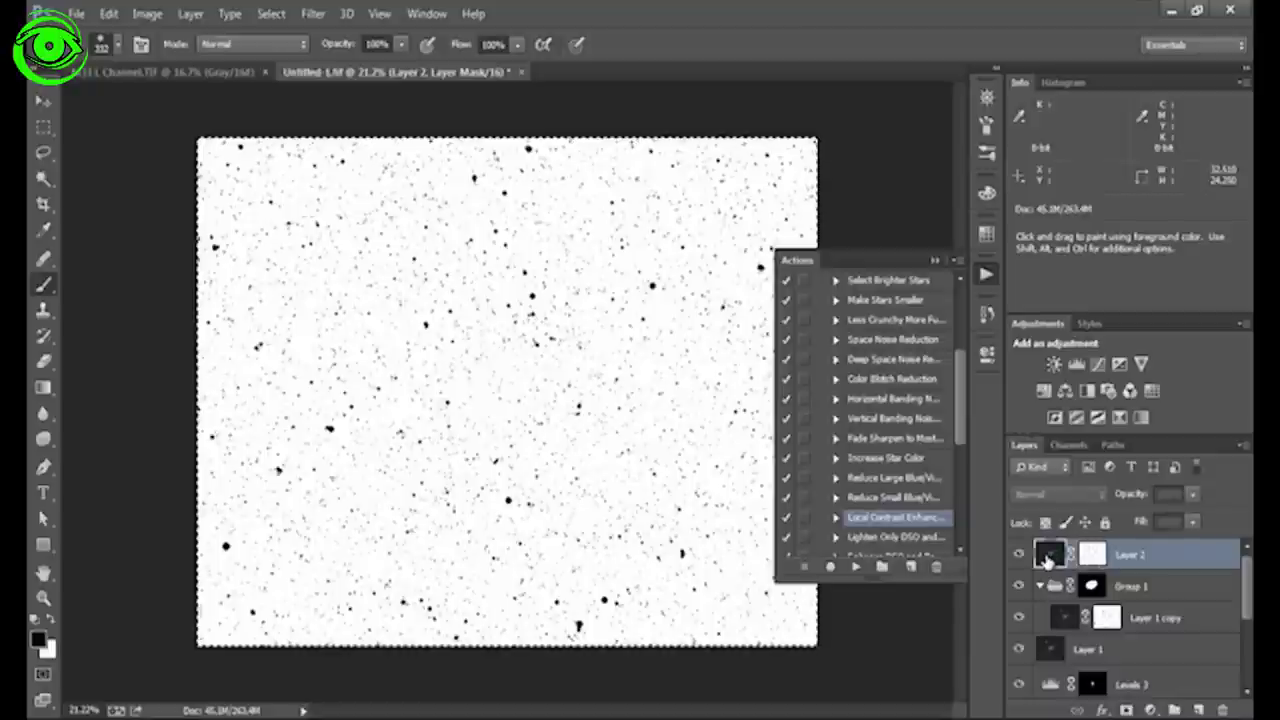
{"action": "left_click", "coordinate": [1047, 556]}
{"action": "left_click_drag", "start_coordinate": [1047, 560], "coordinate": [1176, 708]}
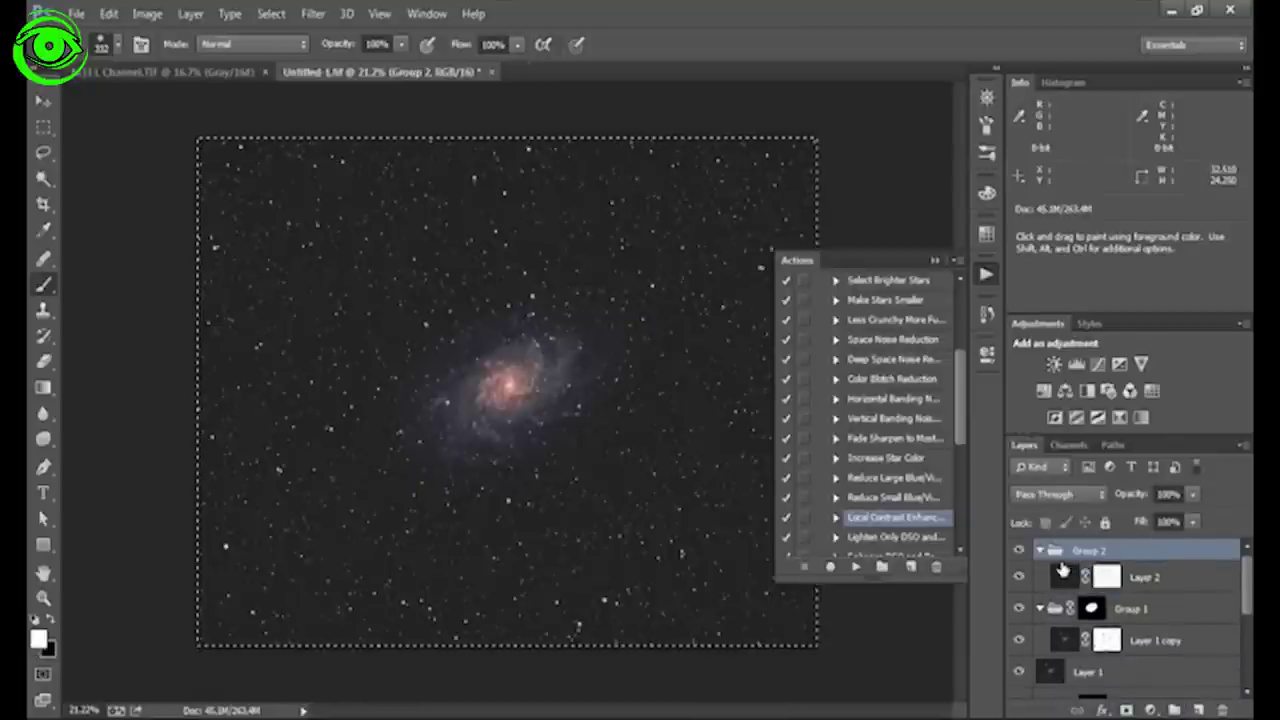
- Collapse Group 2 and give it an inverted, solid black layer mask
{"action": "left_click", "coordinate": [1040, 553]}
{"action": "left_click", "coordinate": [1126, 709]}
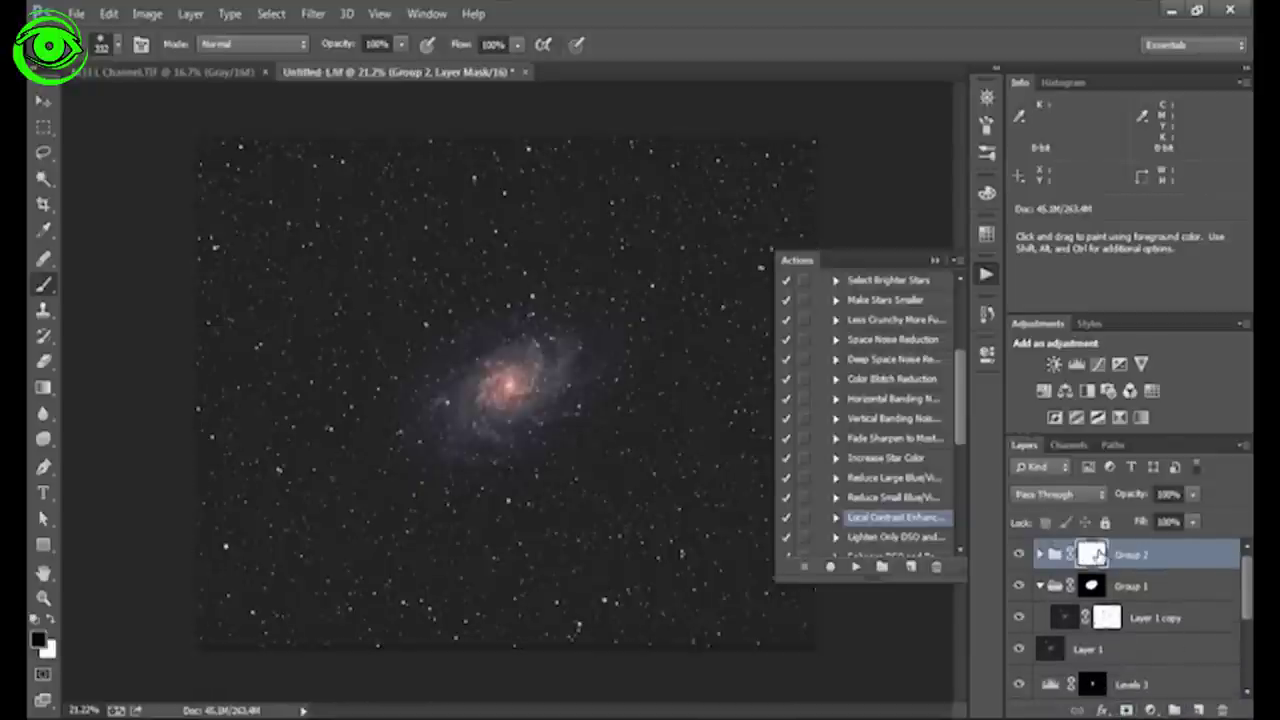
{"action": "double_click", "coordinate": [1092, 553]}
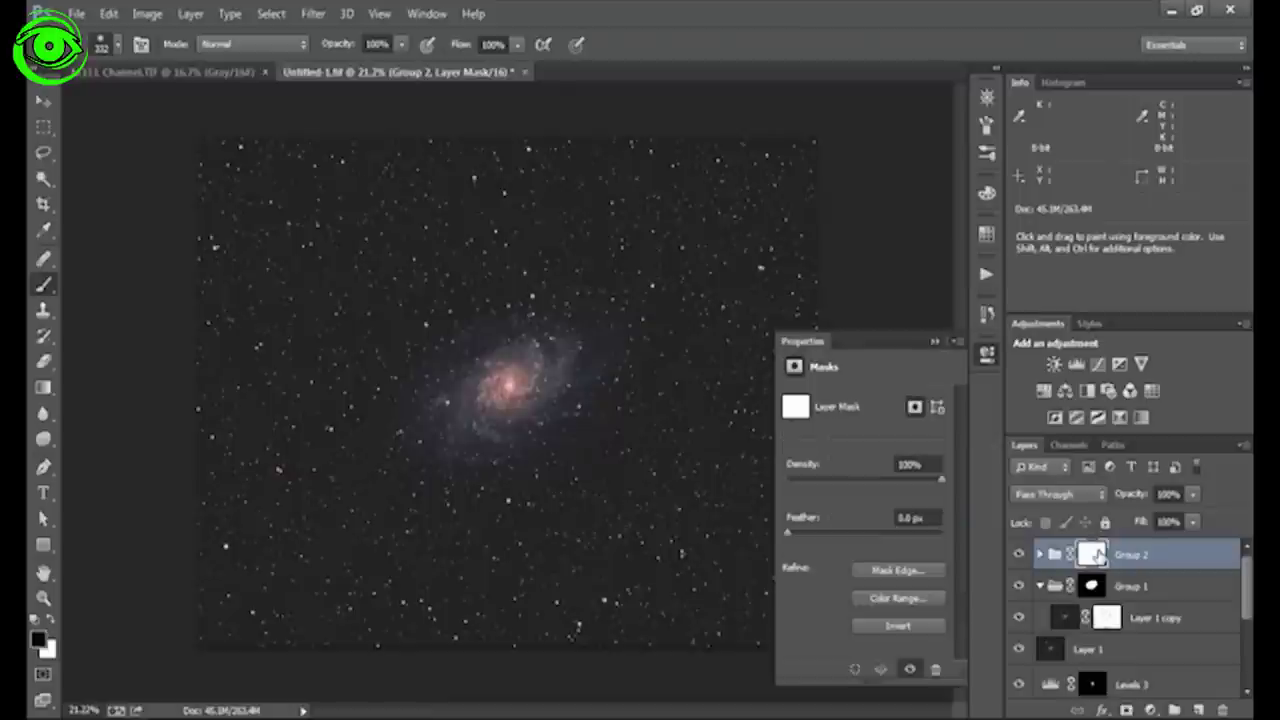
{"action": "left_click", "coordinate": [900, 626]}
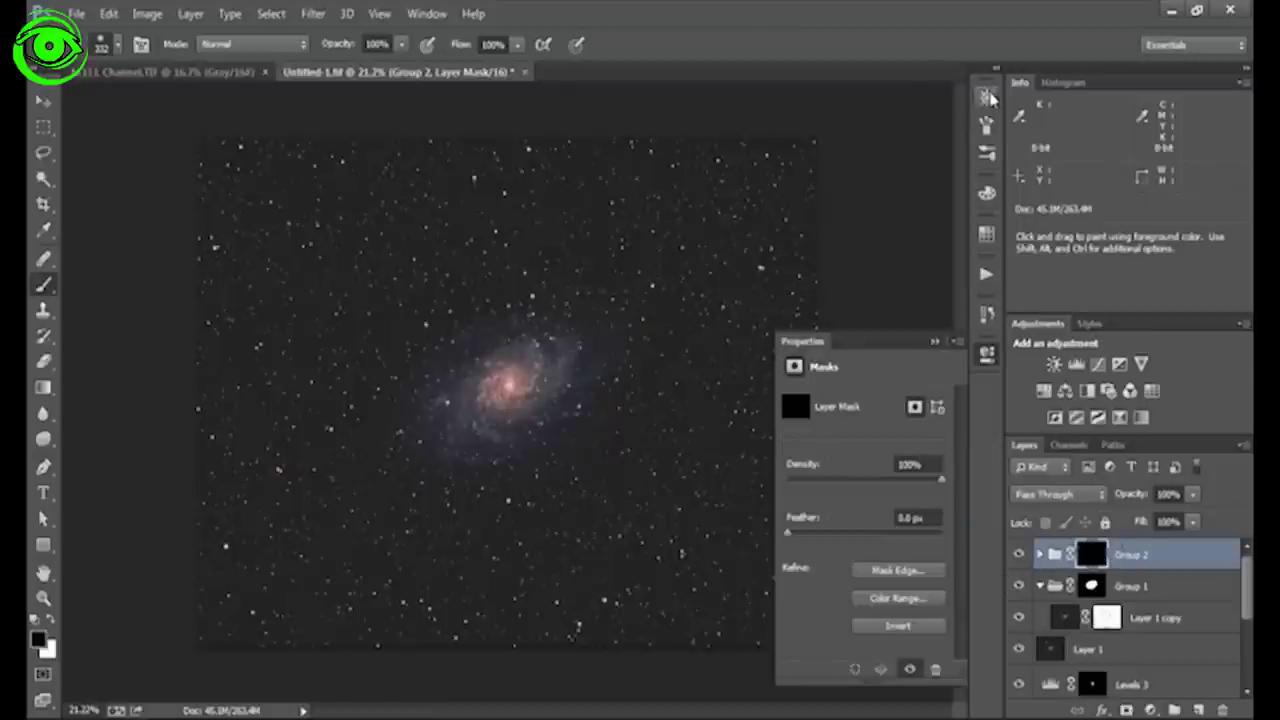
- Zoom to about 110% on the core, set a 27 px white brush, and paint the dust lanes
{"action": "left_click", "coordinate": [987, 96]}
{"action": "left_click_drag", "start_coordinate": [884, 203], "coordinate": [895, 210]}
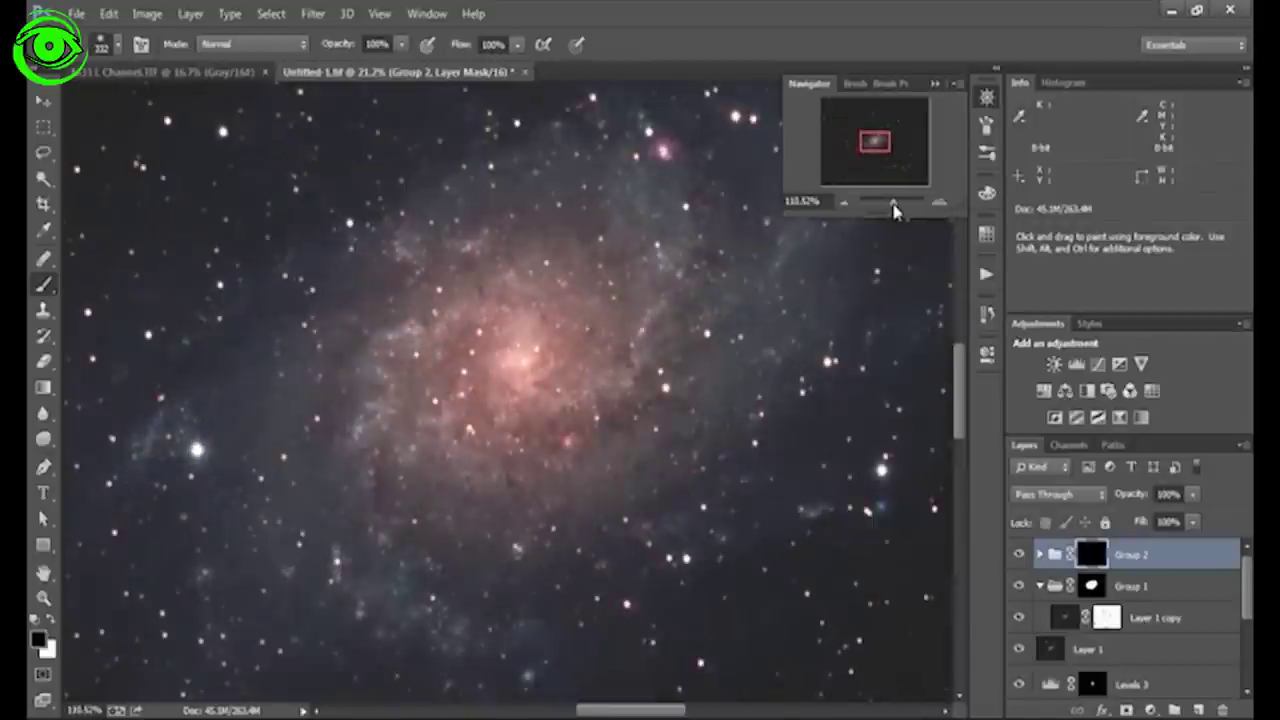
{"action": "left_click", "coordinate": [118, 46]}
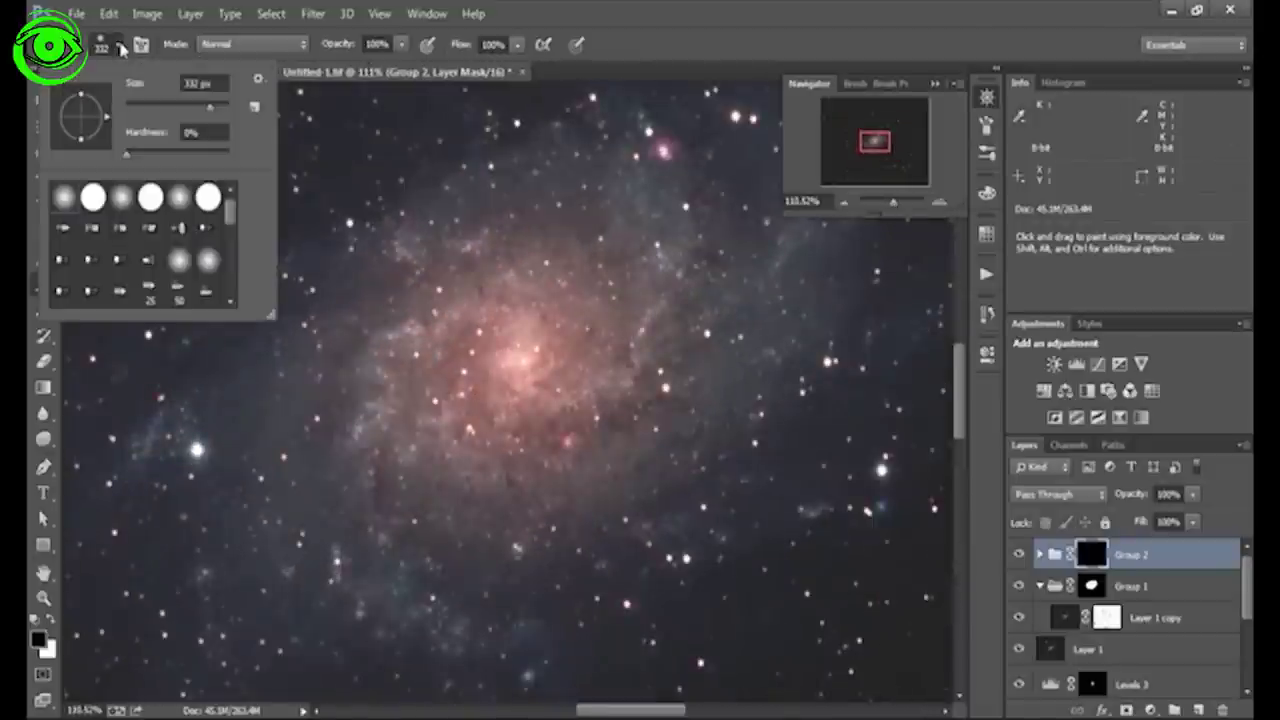
{"action": "left_click_drag", "start_coordinate": [155, 113], "coordinate": [139, 110]}
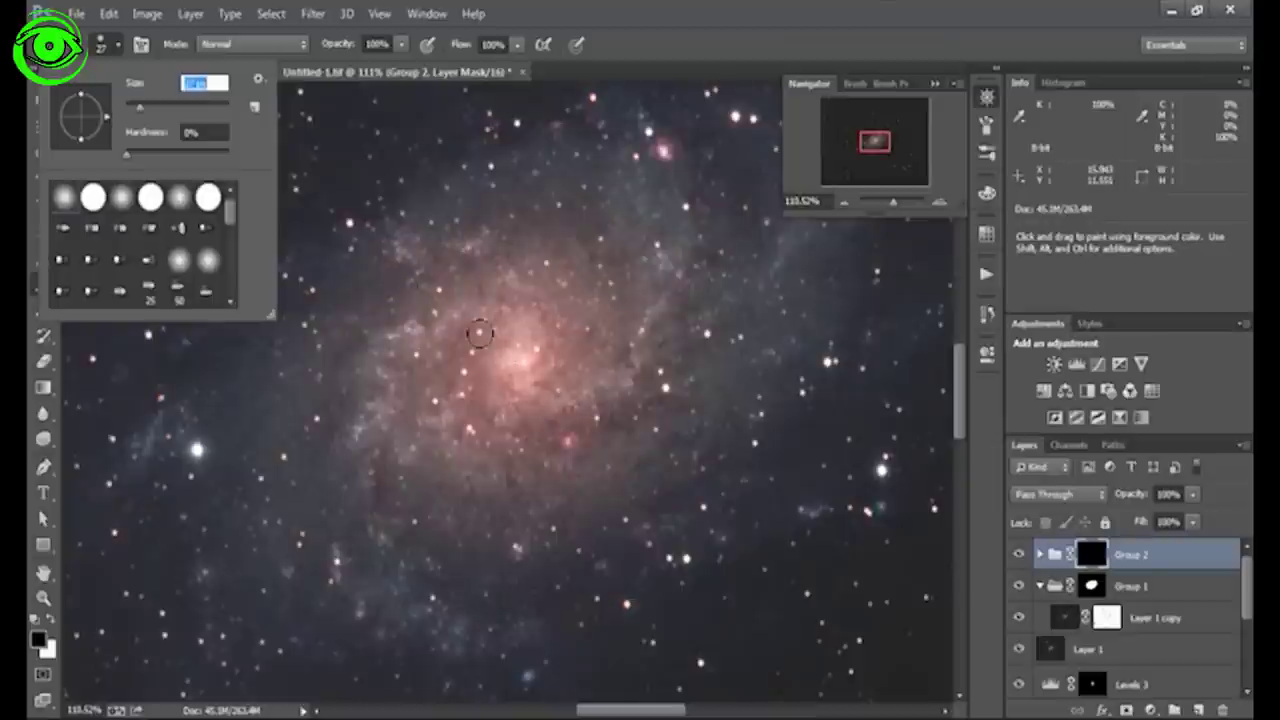
{"action": "left_click", "coordinate": [473, 337]}
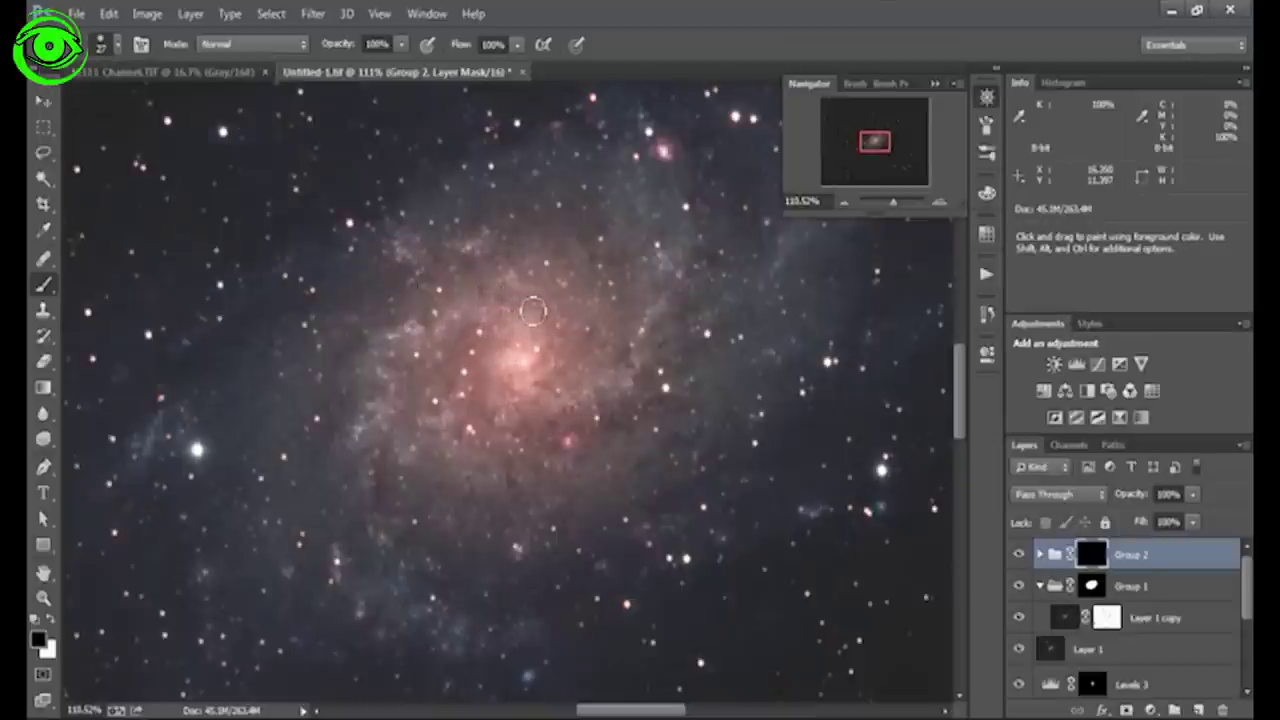
{"action": "left_click", "coordinate": [52, 622]}
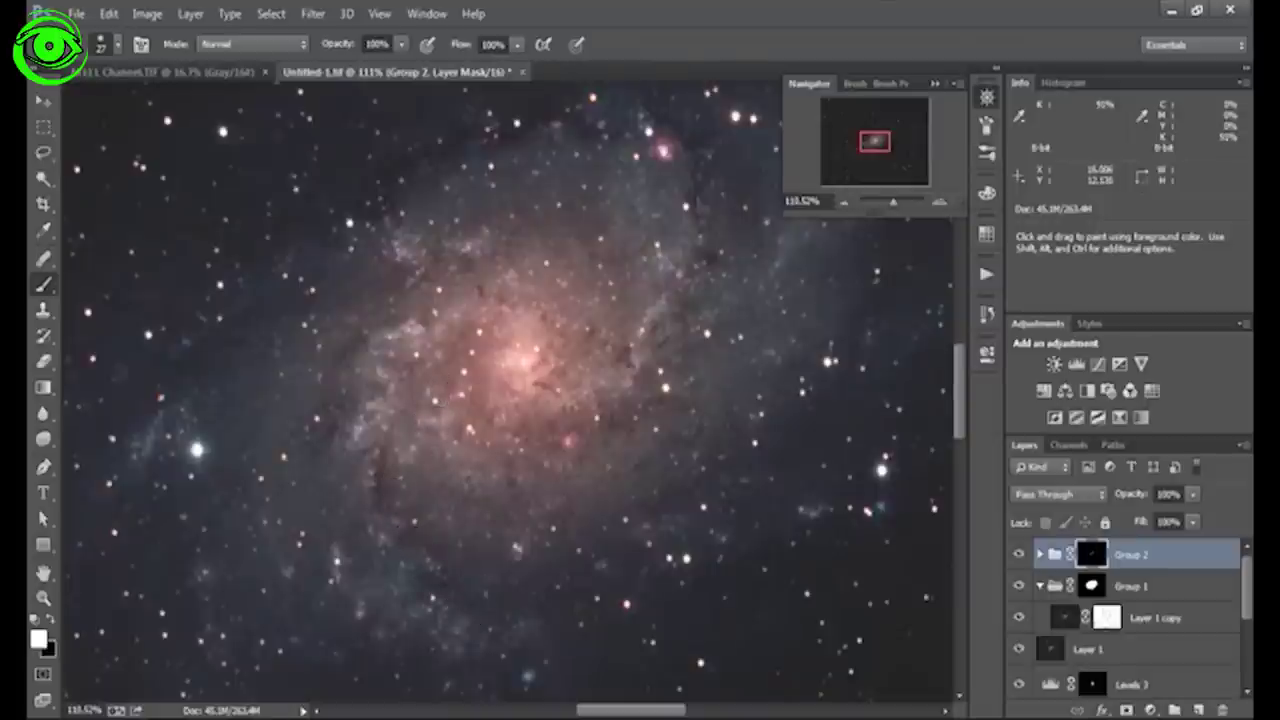
{"action": "scroll", "coordinate": [504, 430], "scroll_direction": "down", "scroll_amount": 3}
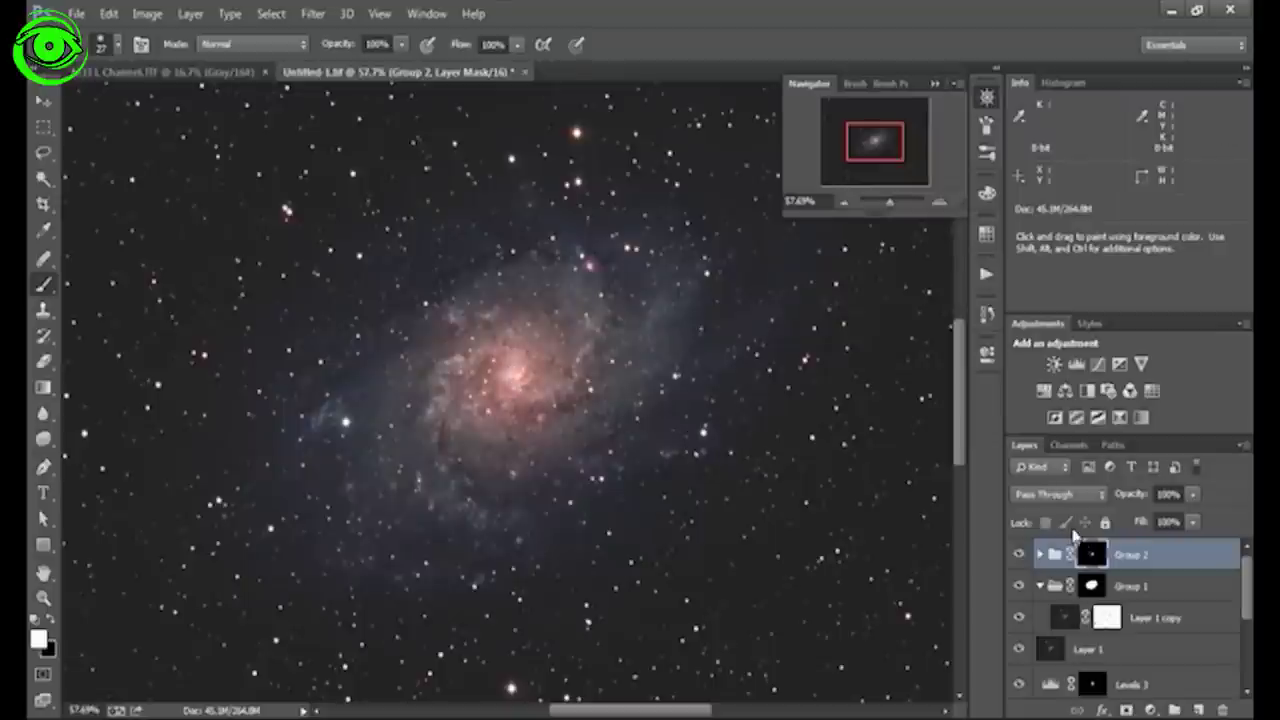
{"action": "left_click", "coordinate": [1092, 556], "text": "alt"}
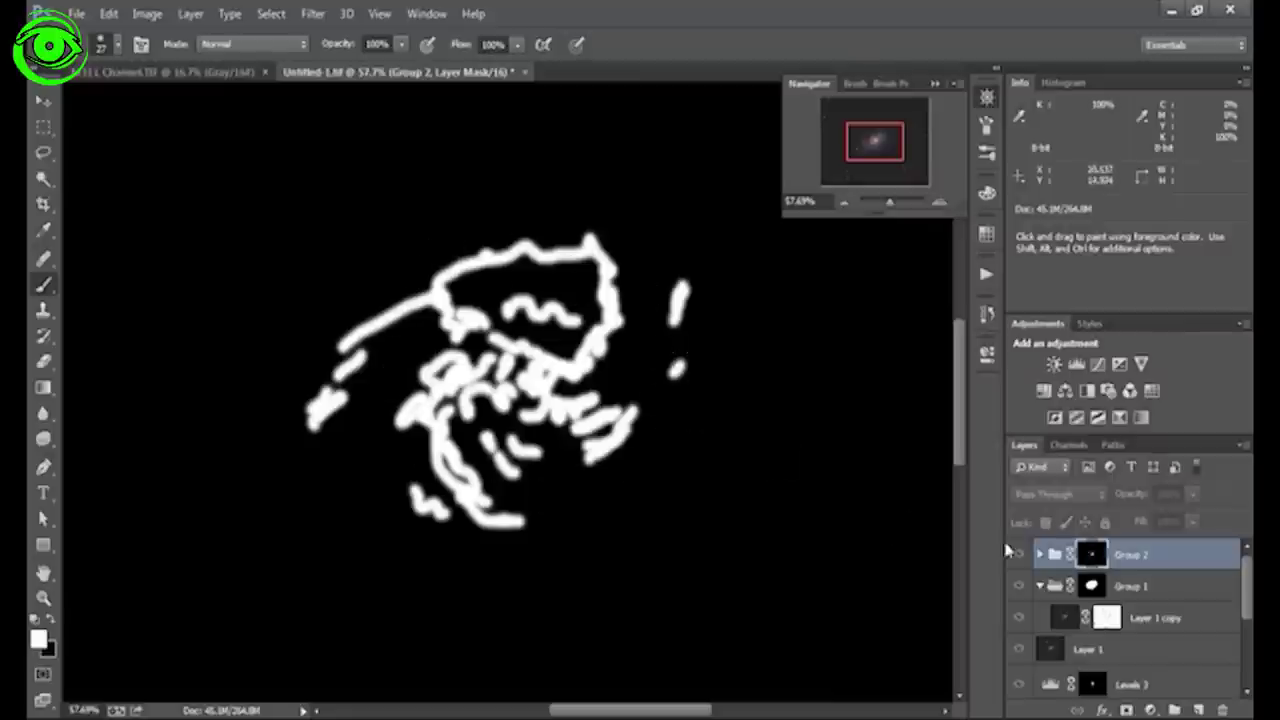
{"action": "left_click", "coordinate": [1052, 557]}
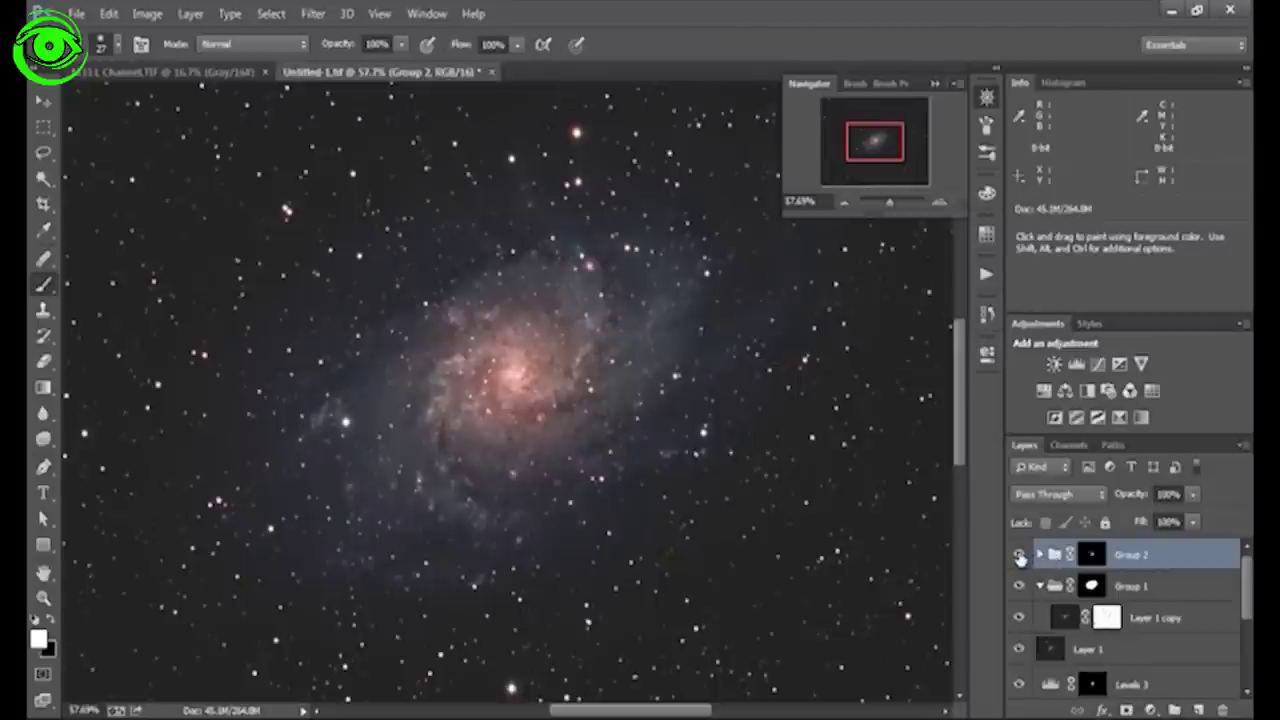
{"action": "left_click", "coordinate": [1020, 557]}
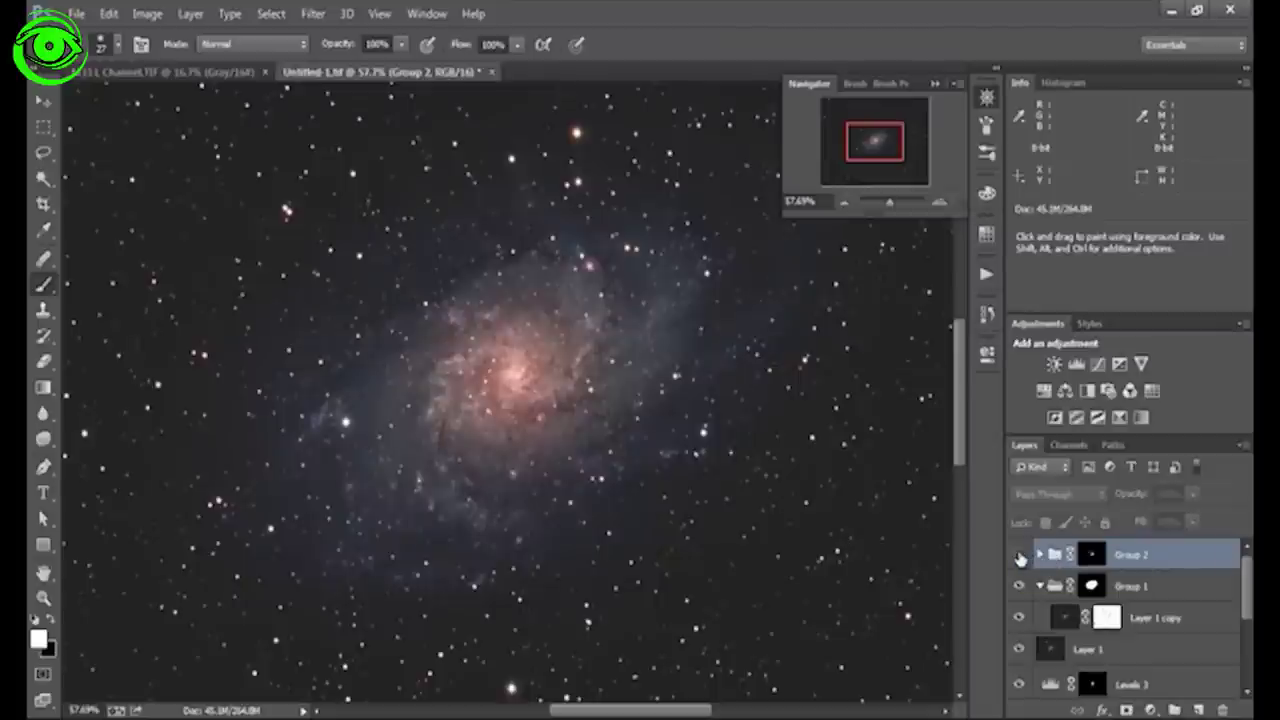
{"action": "left_click", "coordinate": [1020, 557]}
{"action": "left_click", "coordinate": [1020, 557]}
{"action": "left_click", "coordinate": [1020, 557]}
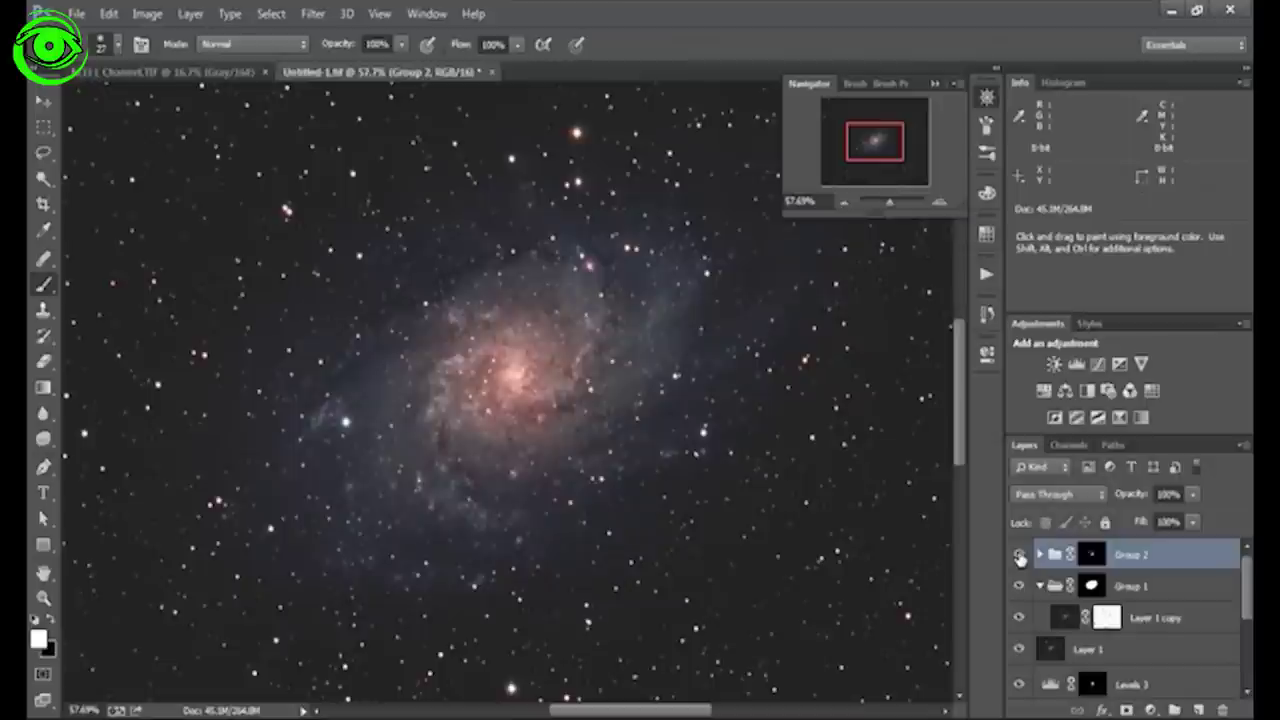
{"action": "left_click", "coordinate": [1020, 557]}
{"action": "left_click", "coordinate": [1020, 557]}
{"action": "left_click_drag", "start_coordinate": [893, 208], "coordinate": [888, 210]}
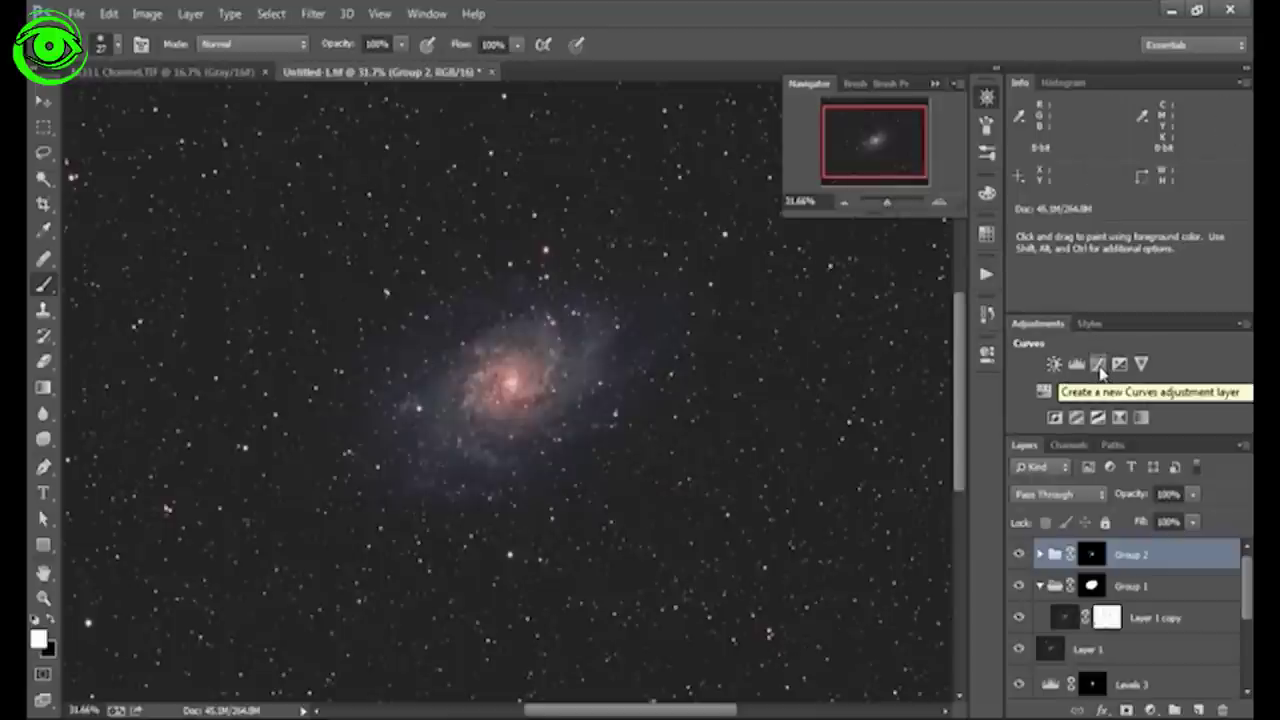
- Add a Curves 1 adjustment layer with a shadow point at 20 by 20, nudged slightly upward
{"action": "left_click", "coordinate": [1099, 365]}
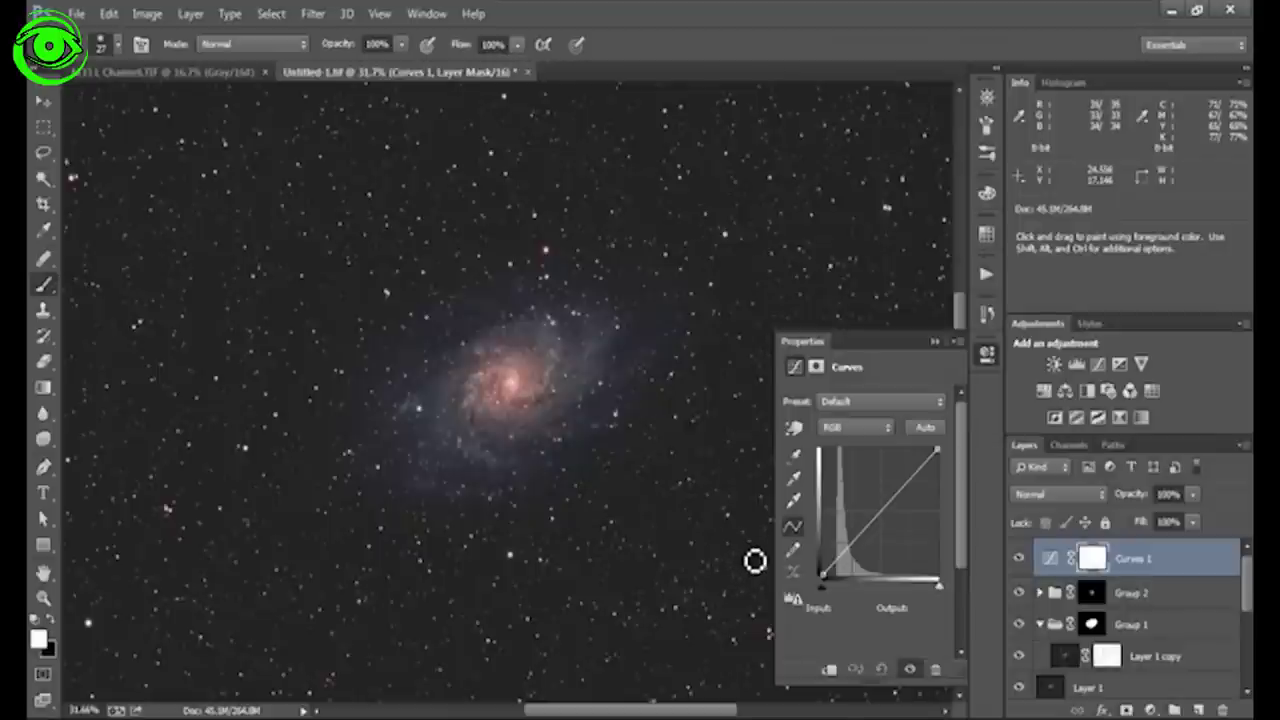
{"action": "left_click", "coordinate": [834, 564]}
{"action": "left_click", "coordinate": [848, 606]}
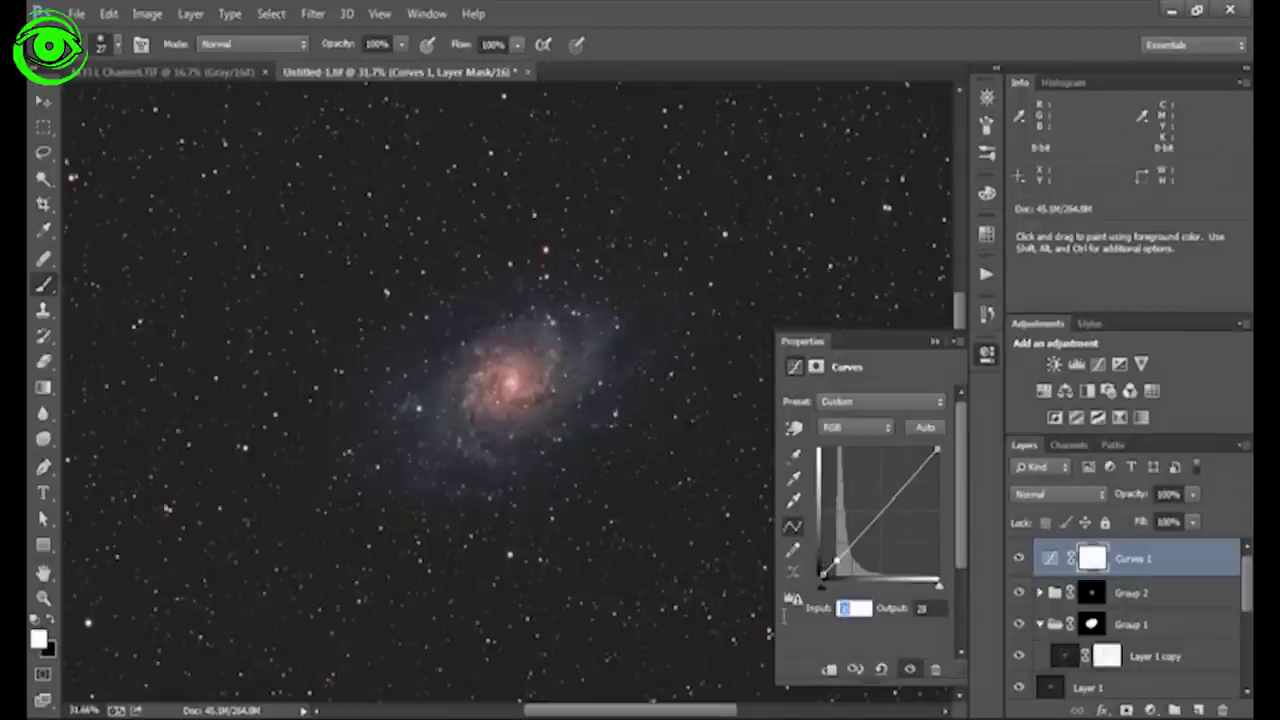
{"action": "type", "text": "10"}
{"action": "key", "text": "Tab"}
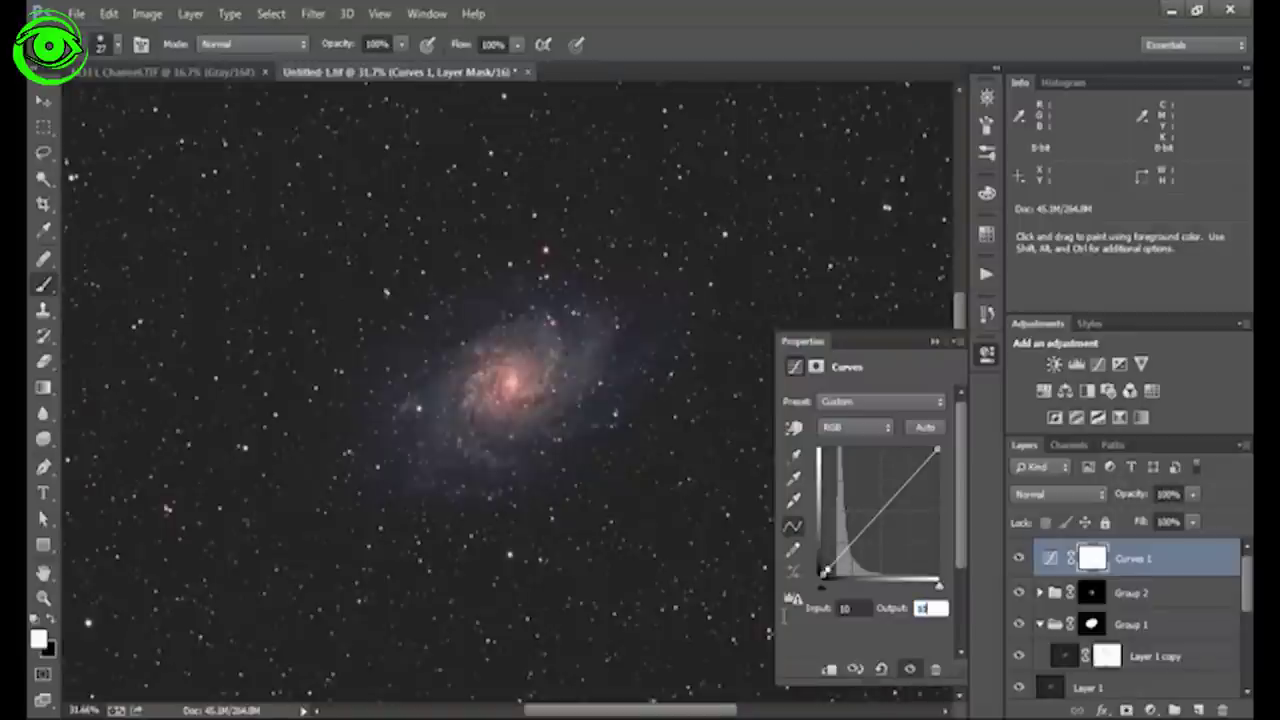
{"action": "type", "text": "30"}
{"action": "key", "text": "Tab"}
{"action": "type", "text": "20"}
{"action": "key", "text": "Tab"}
{"action": "type", "text": "20"}
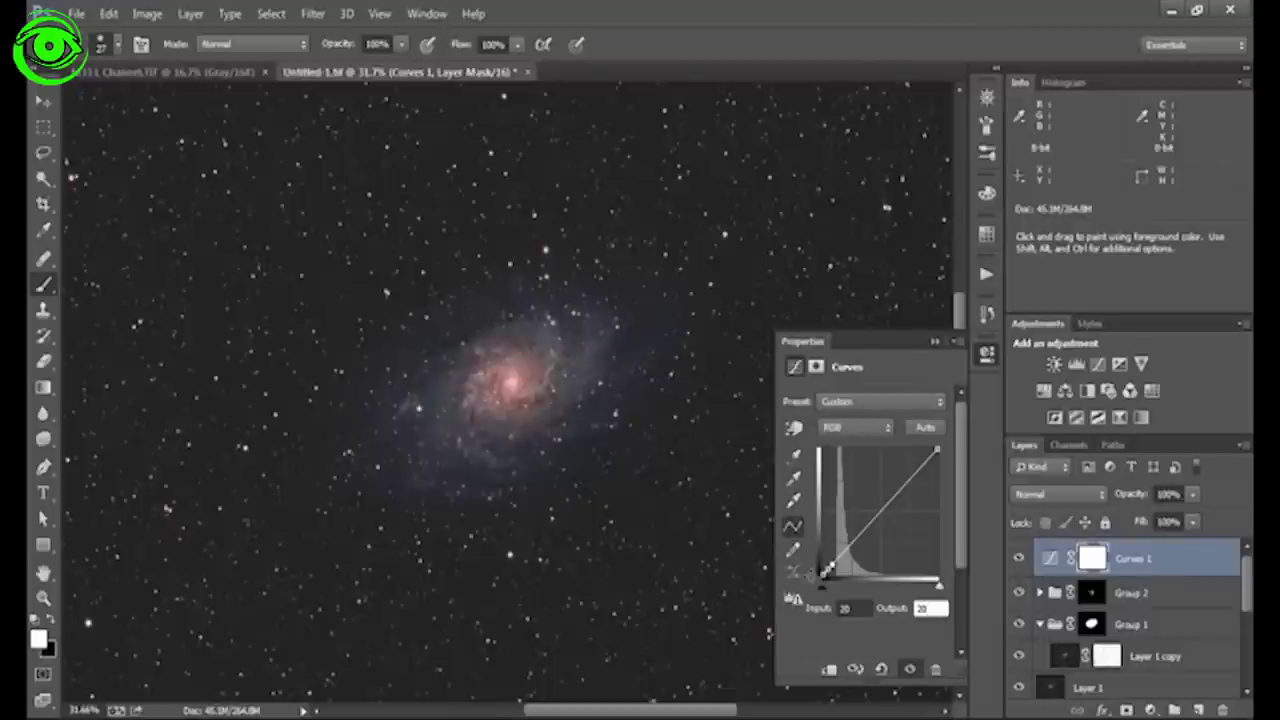
{"action": "left_click_drag", "start_coordinate": [832, 560], "coordinate": [838, 556]}
- Move the shadow point to 35 by 35 and lift a mid-tone point to brighten the galaxy
{"action": "double_click", "coordinate": [852, 607]}
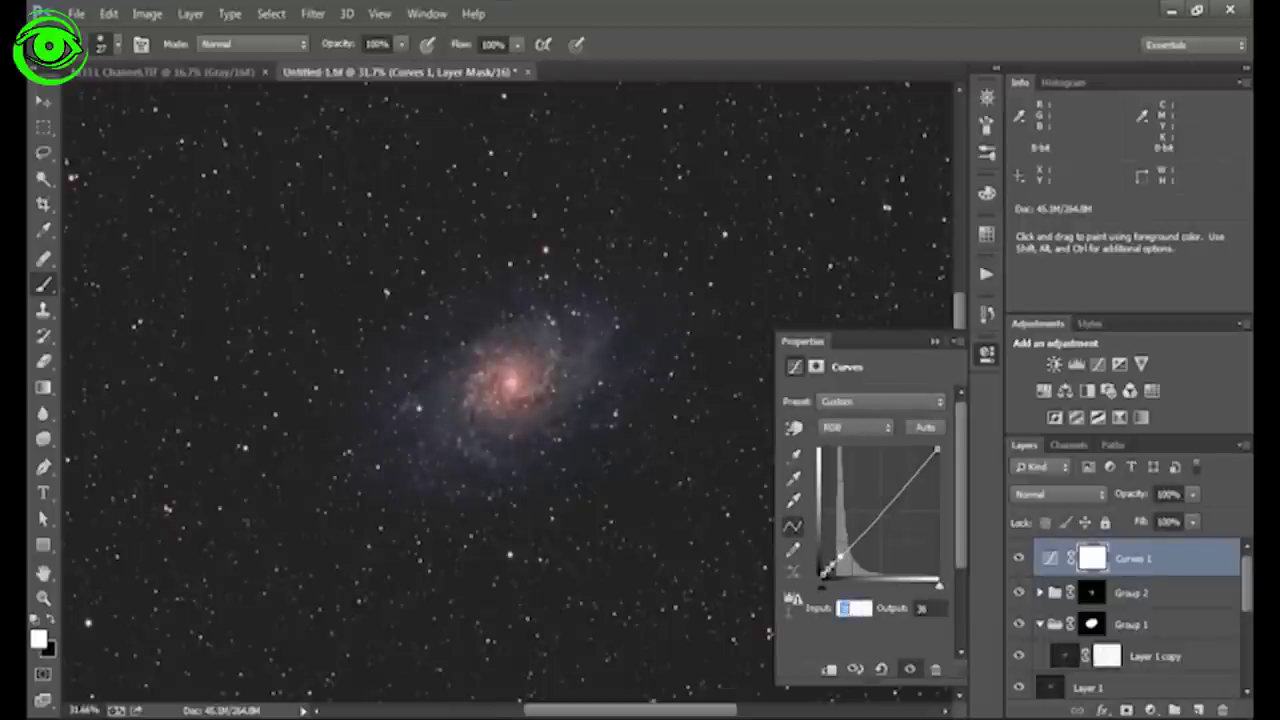
{"action": "type", "text": "30"}
{"action": "key", "text": "Tab"}
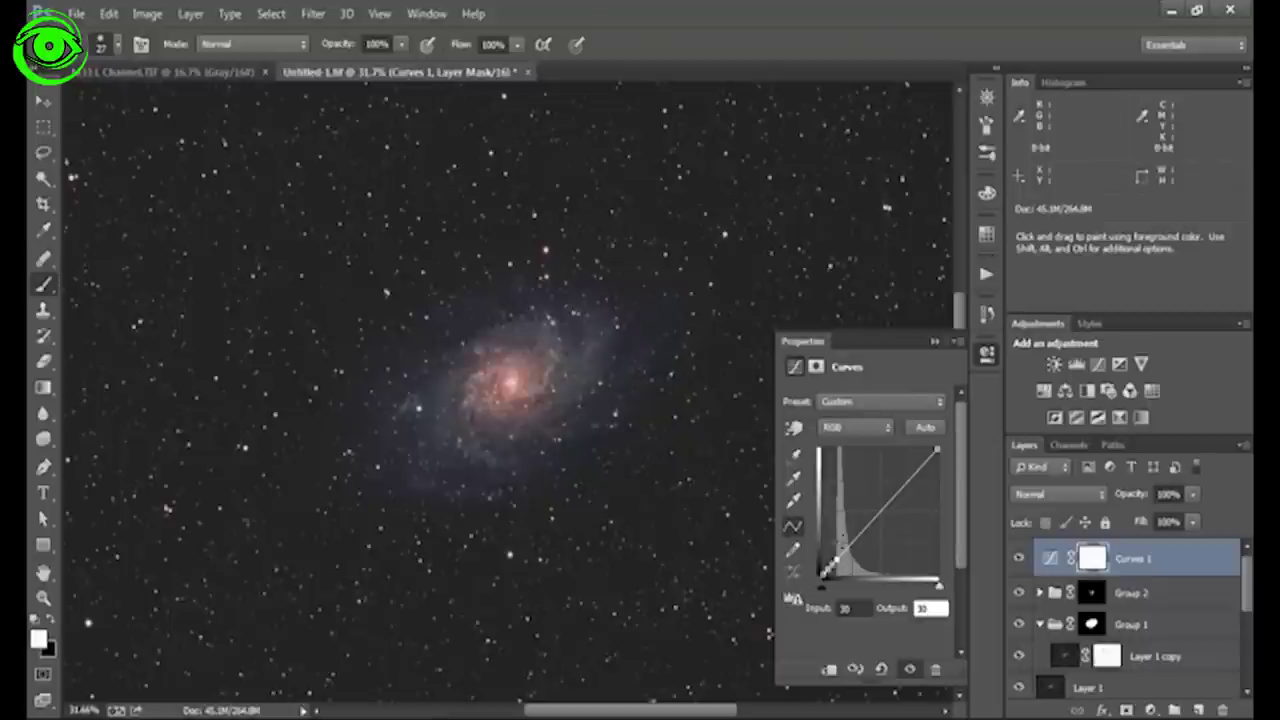
{"action": "left_click_drag", "start_coordinate": [834, 563], "coordinate": [844, 556]}
{"action": "double_click", "coordinate": [857, 607]}
{"action": "type", "text": "3"}
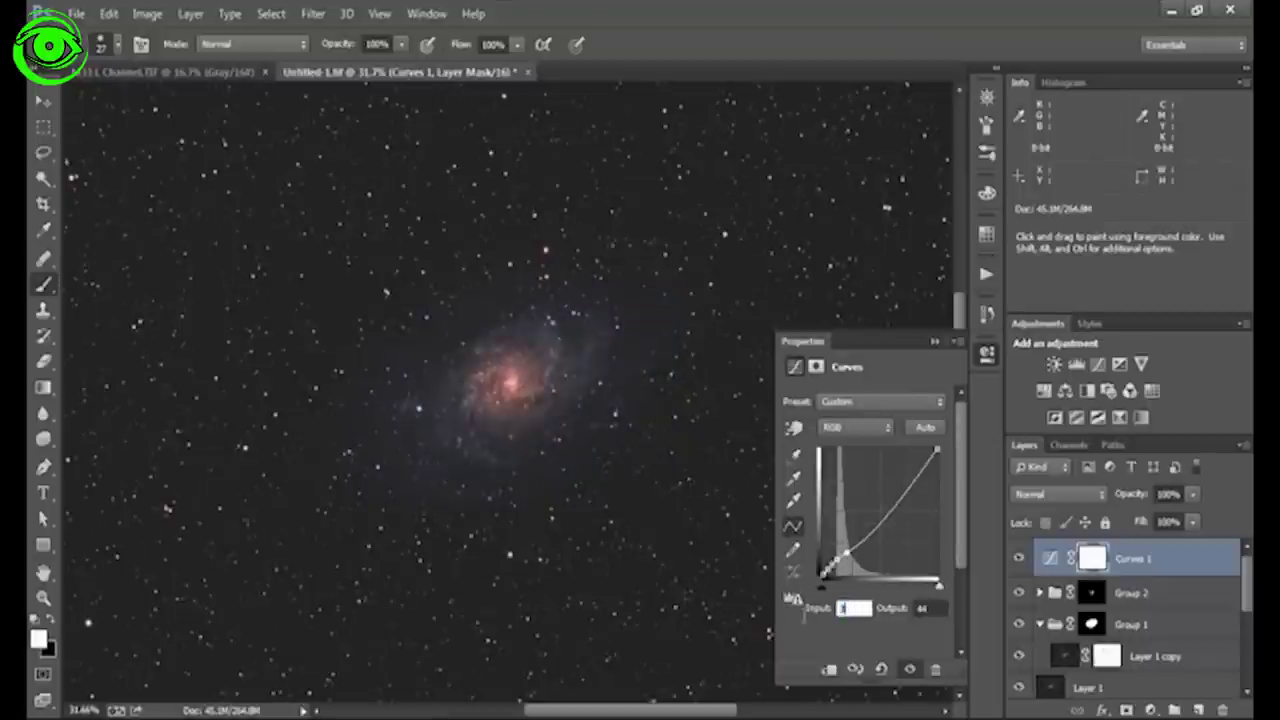
{"action": "type", "text": "5"}
{"action": "key", "text": "Tab"}
{"action": "type", "text": "35"}
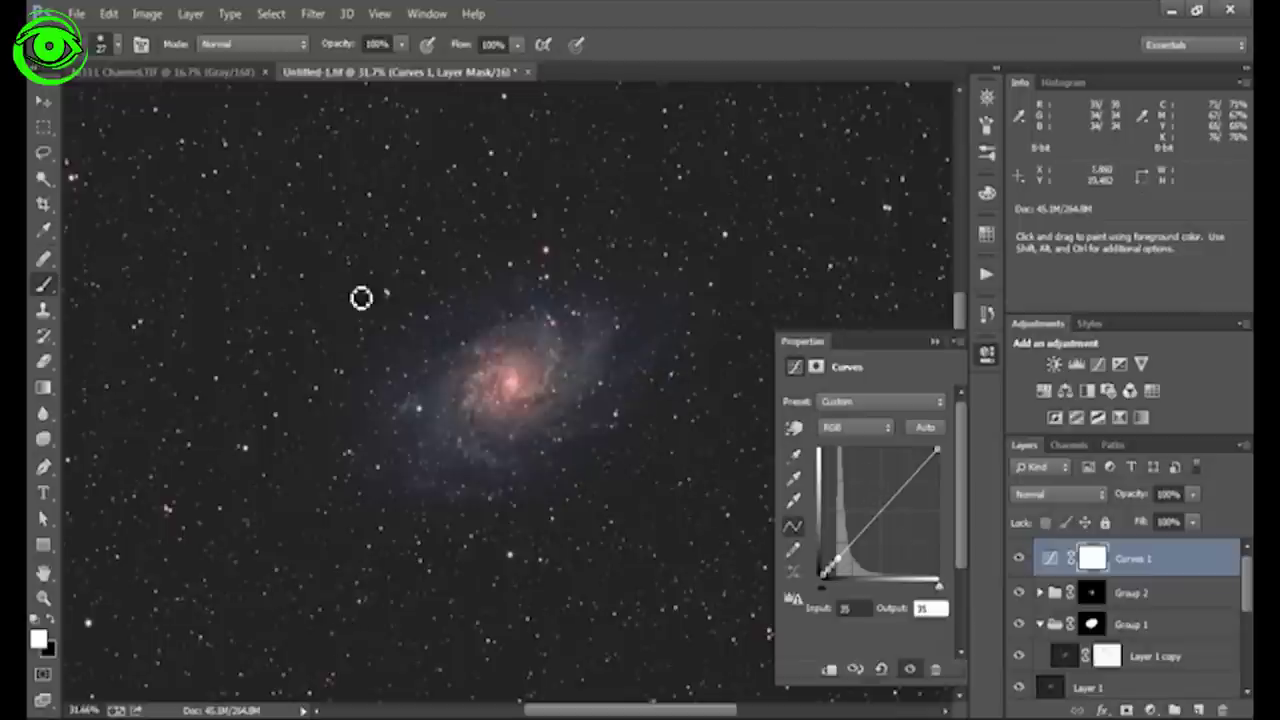
{"action": "left_click", "coordinate": [857, 534]}
{"action": "left_click_drag", "start_coordinate": [857, 534], "coordinate": [860, 524]}
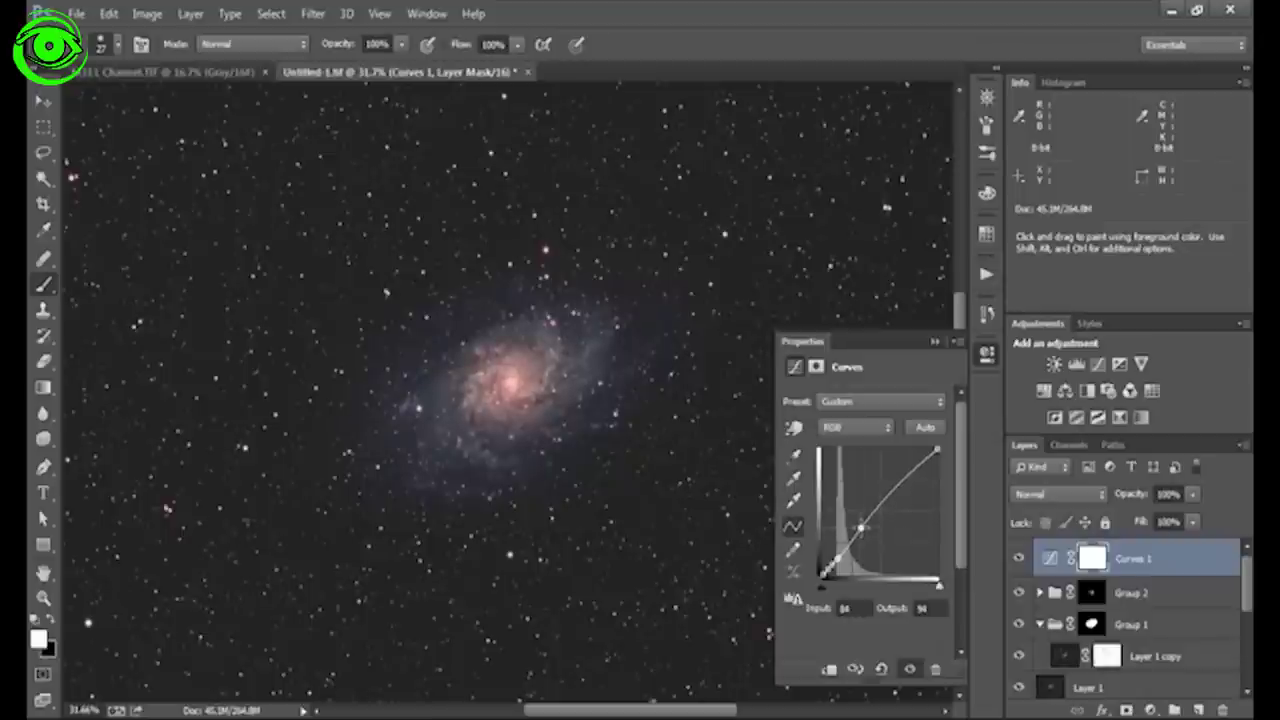
- Toggle Curves 1's visibility several times to compare before and after
{"action": "left_click", "coordinate": [911, 671]}
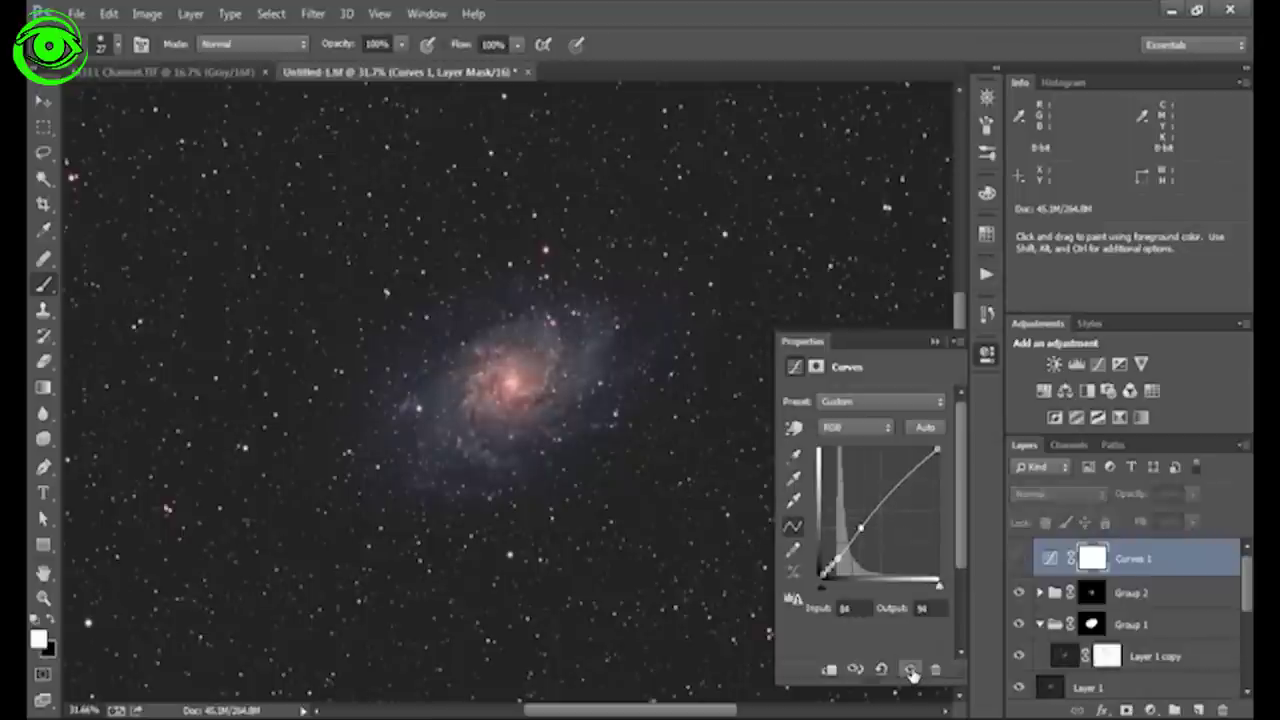
{"action": "left_click", "coordinate": [911, 671]}
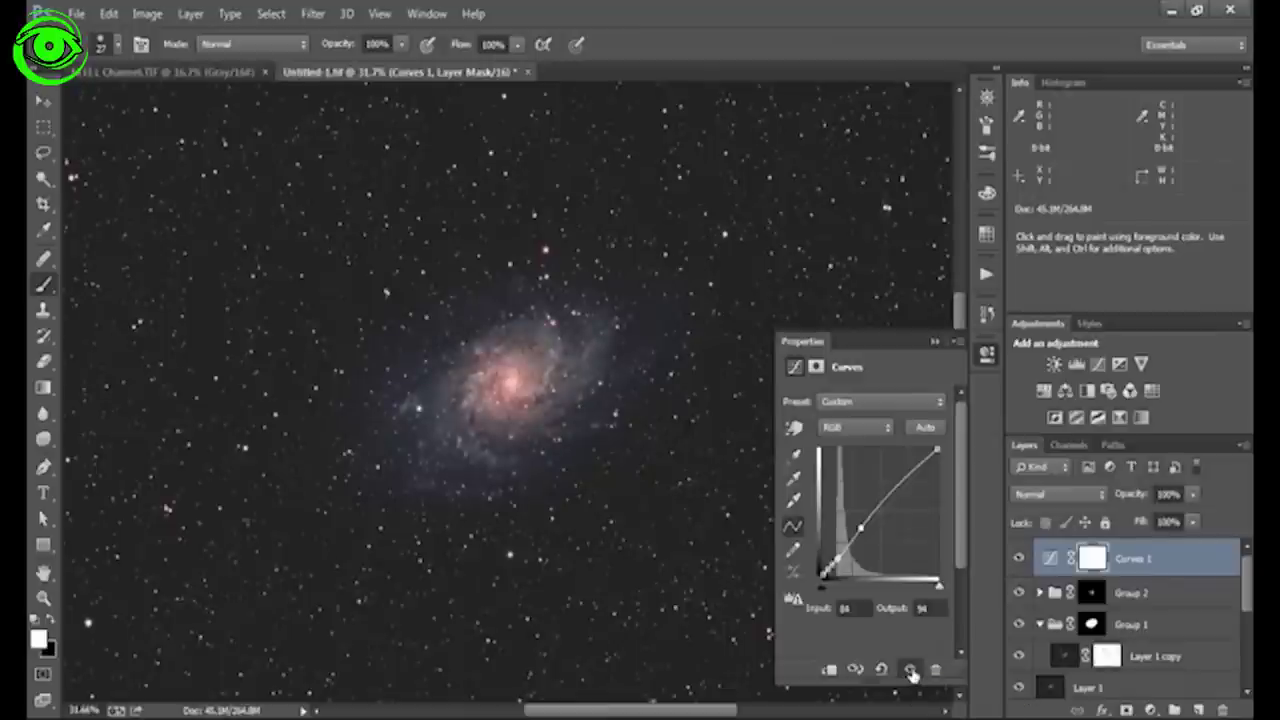
{"action": "left_click", "coordinate": [911, 671]}
{"action": "left_click", "coordinate": [911, 671]}
{"action": "left_click", "coordinate": [911, 671]}
{"action": "left_click", "coordinate": [911, 671]}
- Inspect the Layer 1 copy and Curves 1 masks, then put Curves 1 into a new Group 3
{"action": "left_click", "coordinate": [1106, 656], "text": "alt"}
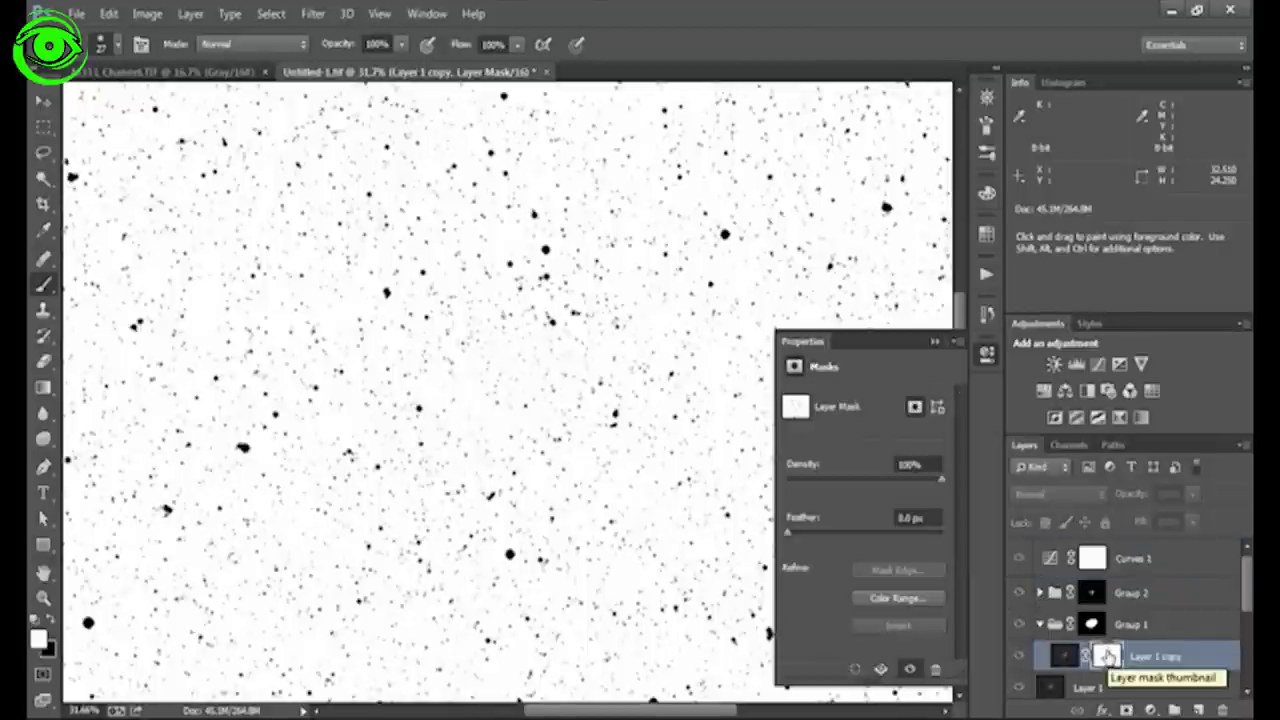
{"action": "left_click", "coordinate": [1090, 562], "text": "alt"}
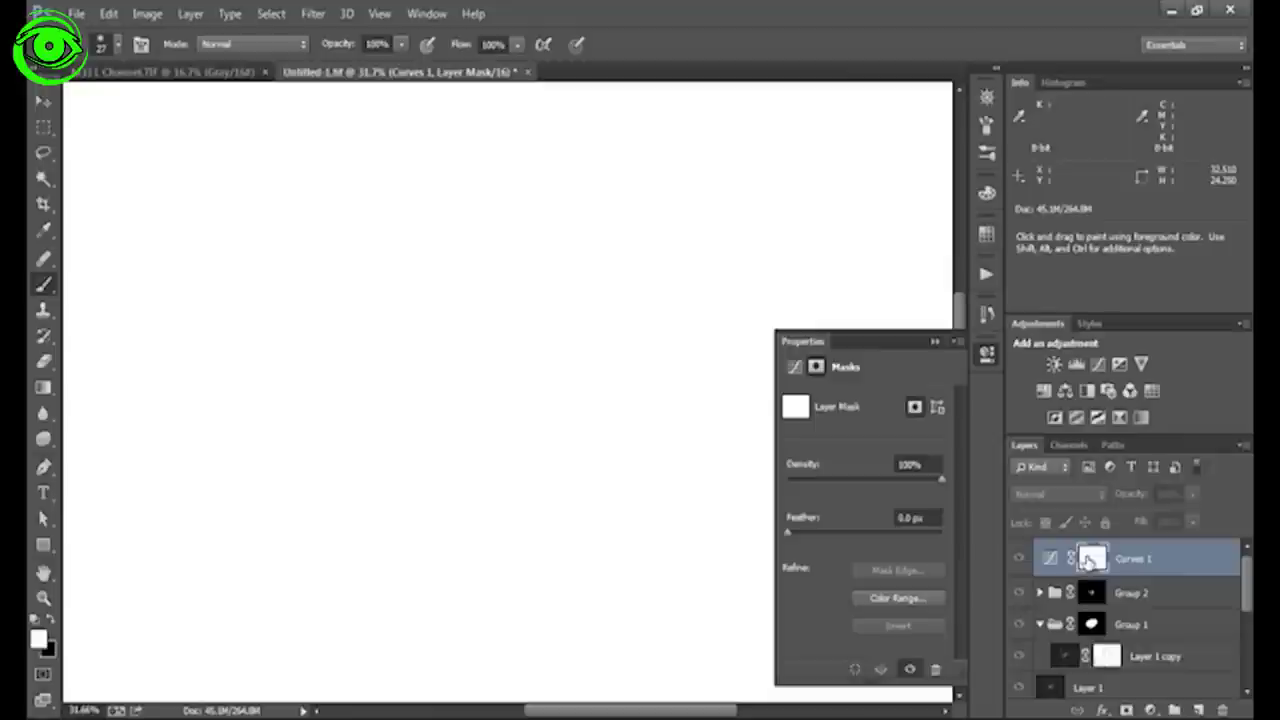
{"action": "left_click", "coordinate": [1090, 562], "text": "alt"}
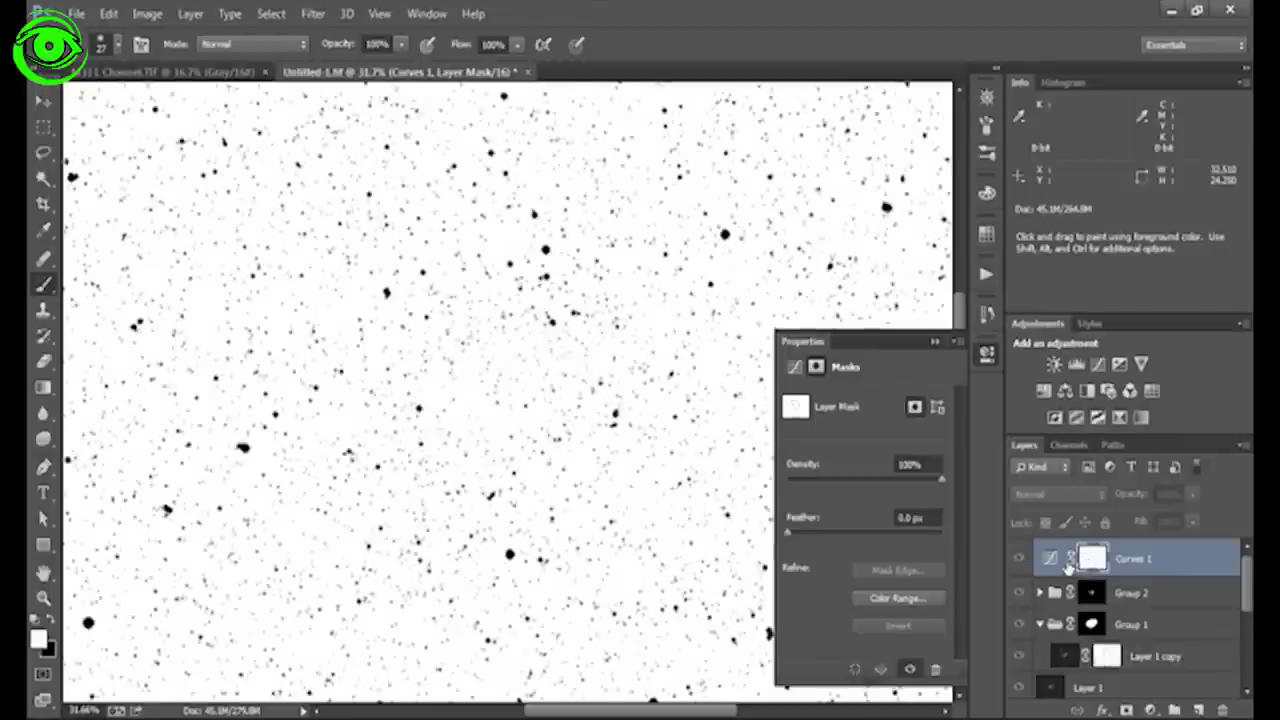
{"action": "left_click_drag", "start_coordinate": [1051, 566], "coordinate": [1174, 710]}
{"action": "left_click", "coordinate": [1040, 549]}
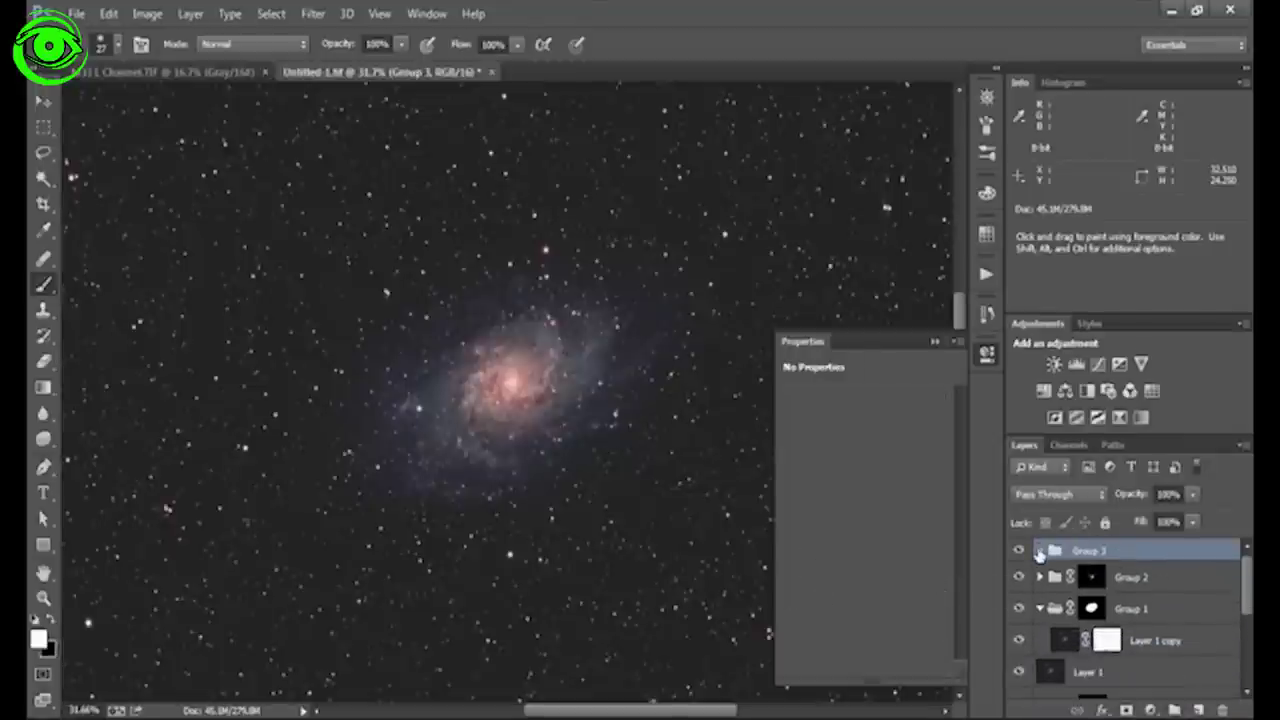
- Add a layer mask to Group 3 and paste Group 1's soft galaxy-shaped mask into it
{"action": "left_click", "coordinate": [1091, 609], "text": "alt"}
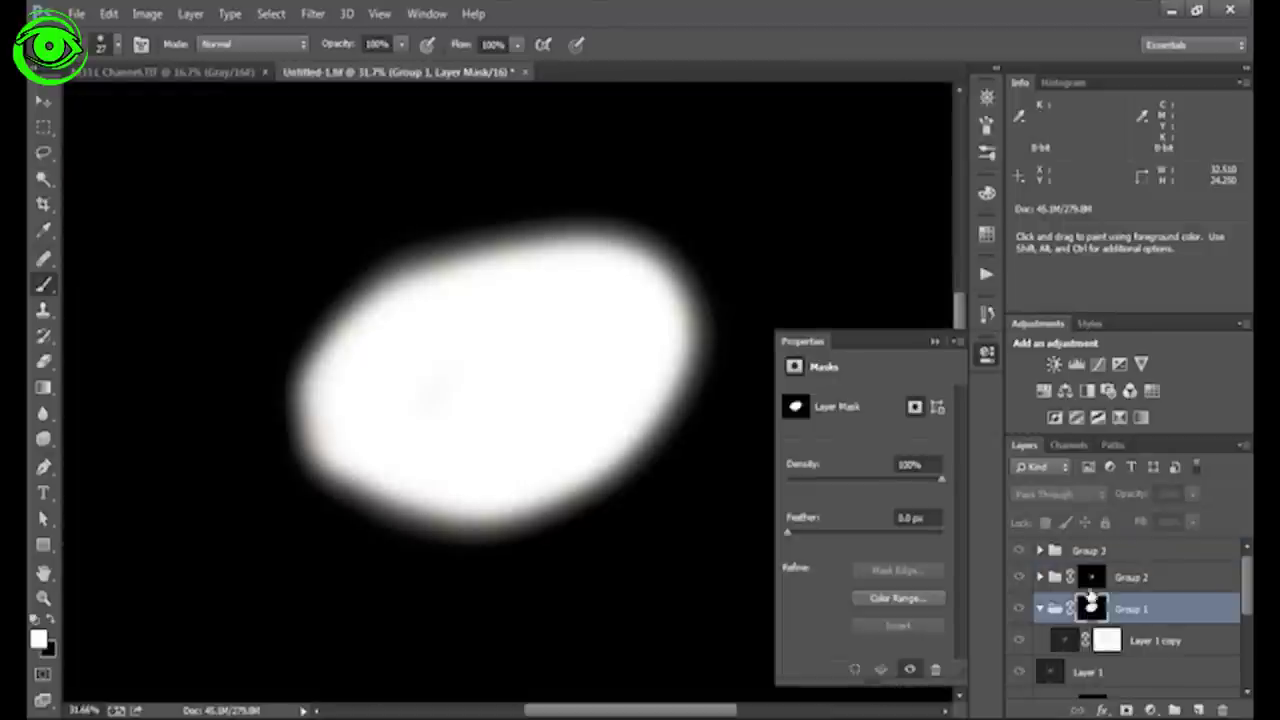
{"action": "left_click", "coordinate": [1040, 550]}
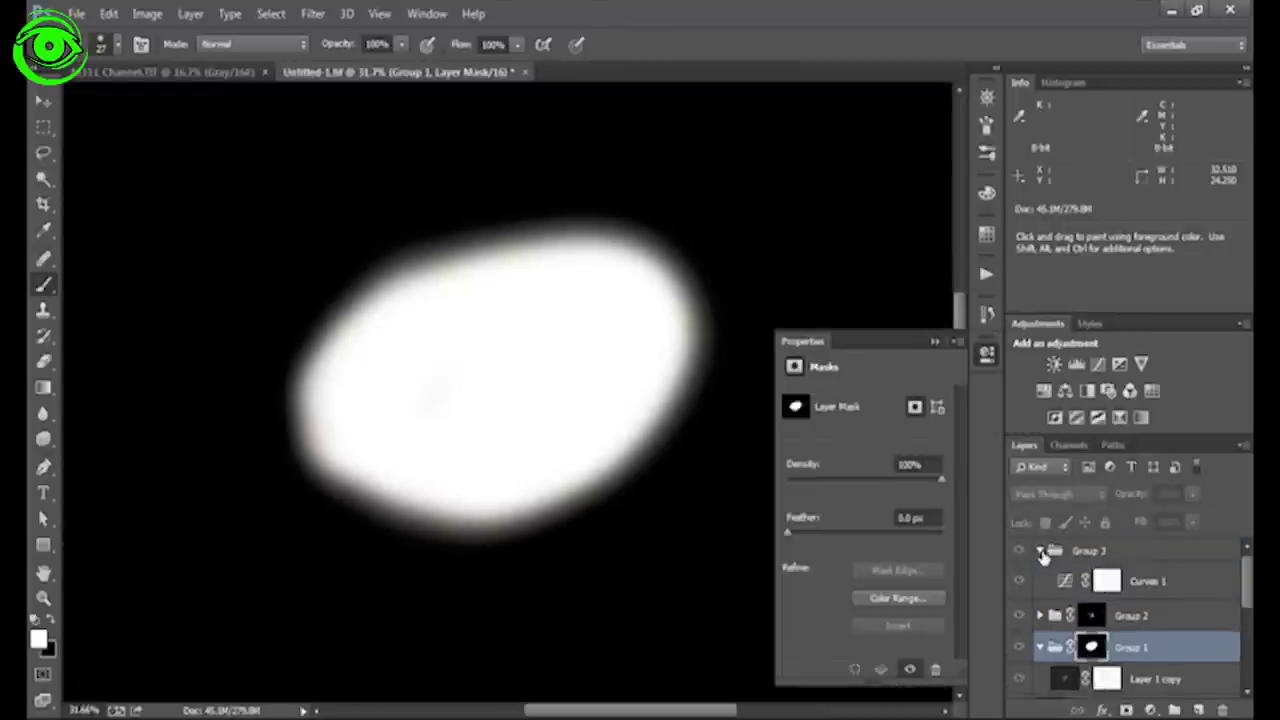
{"action": "left_click", "coordinate": [1040, 551]}
{"action": "left_click", "coordinate": [1052, 553]}
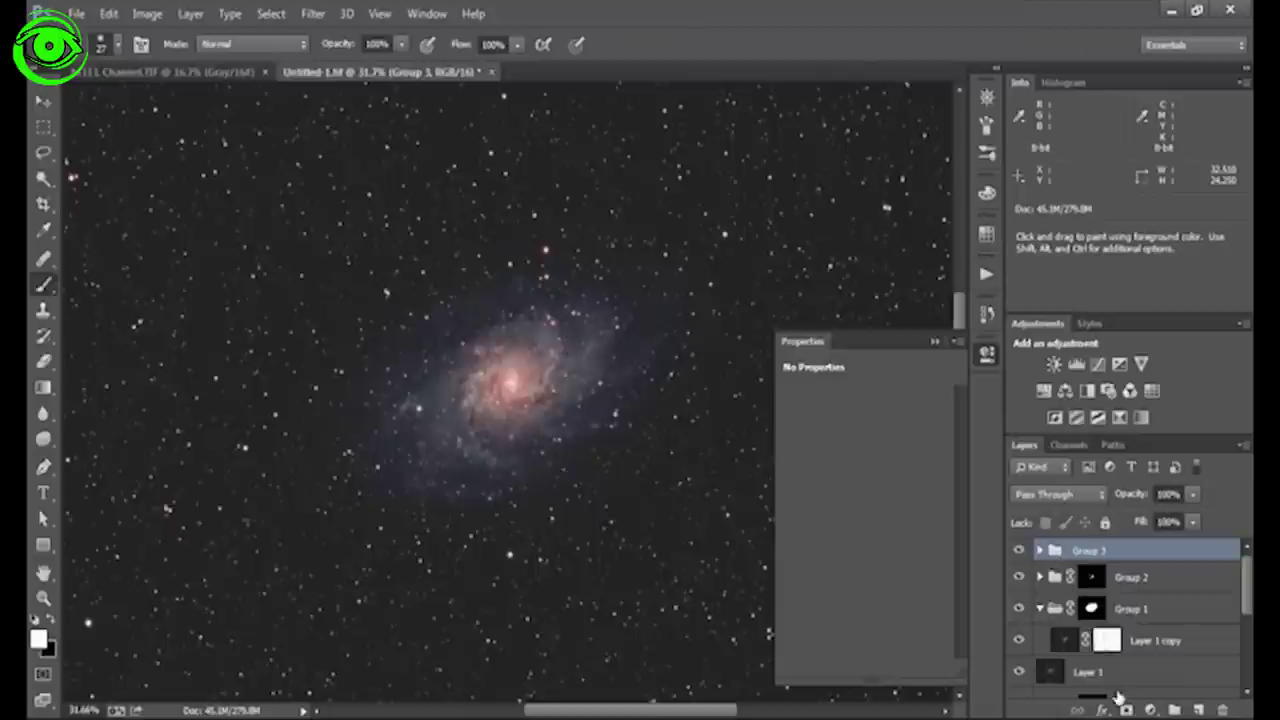
{"action": "left_click", "coordinate": [1124, 708]}
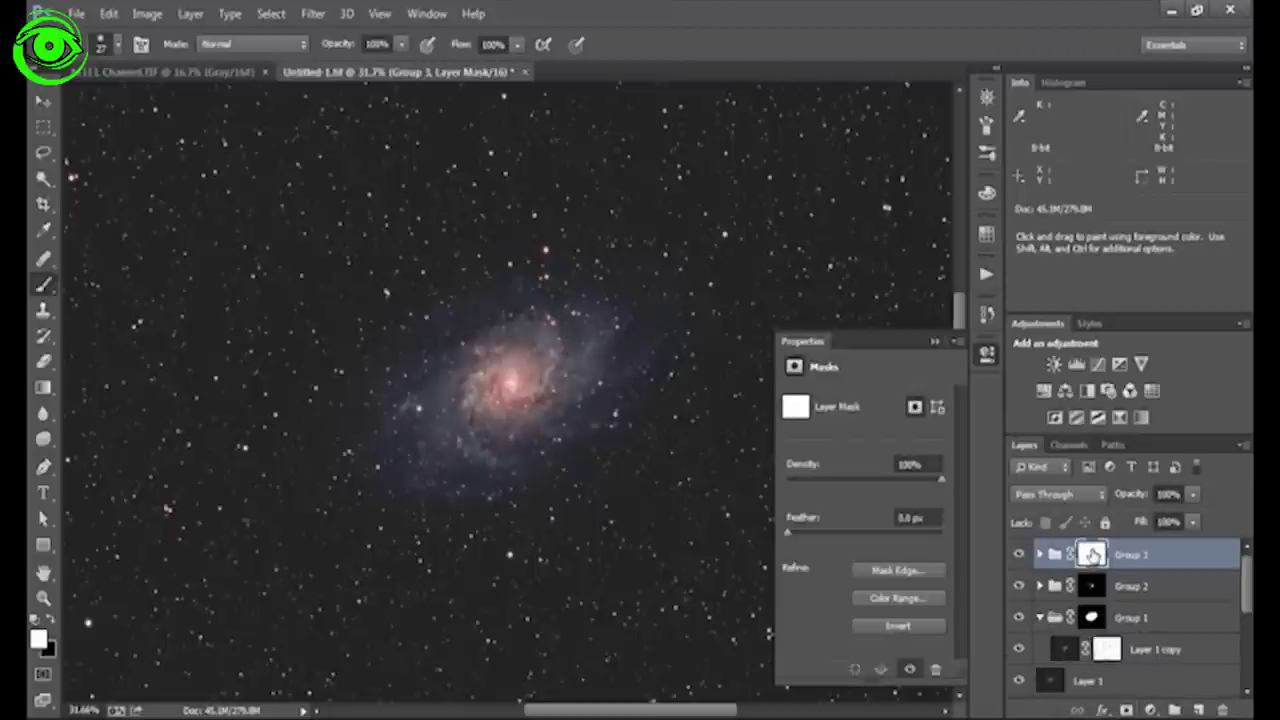
{"action": "left_click", "coordinate": [1092, 554], "text": "alt"}
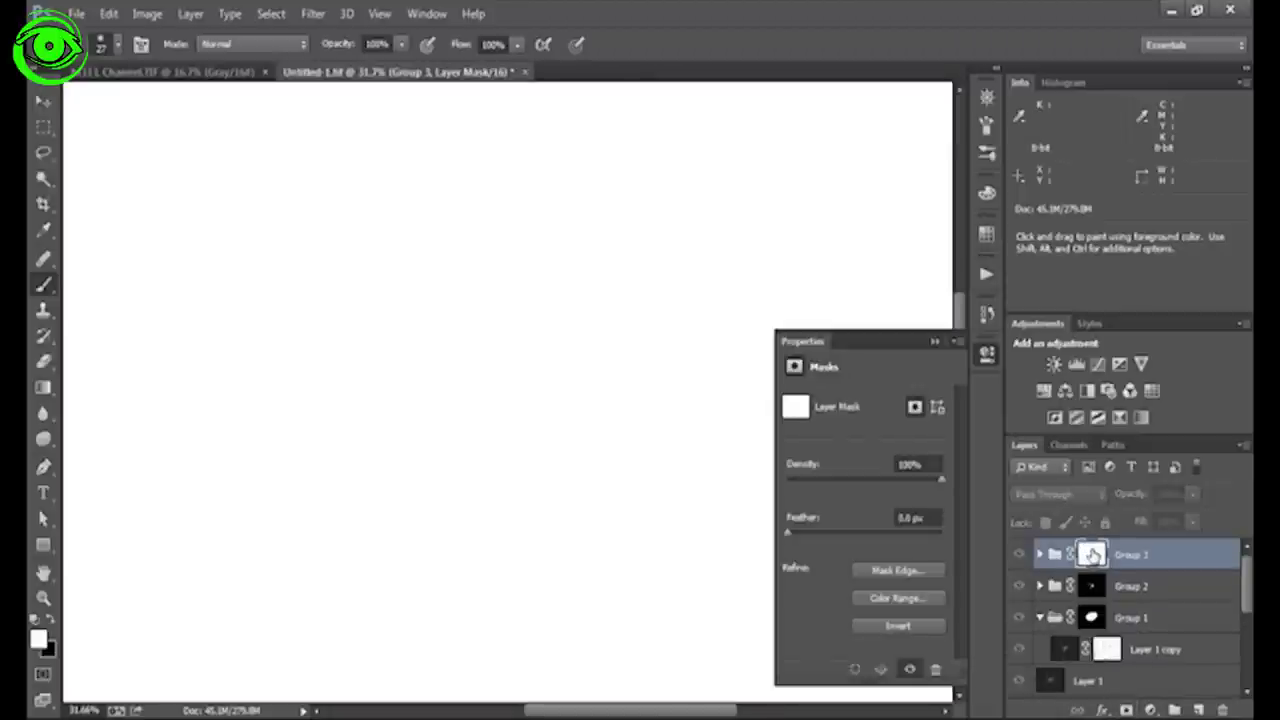
{"action": "key", "text": "ctrl+v"}
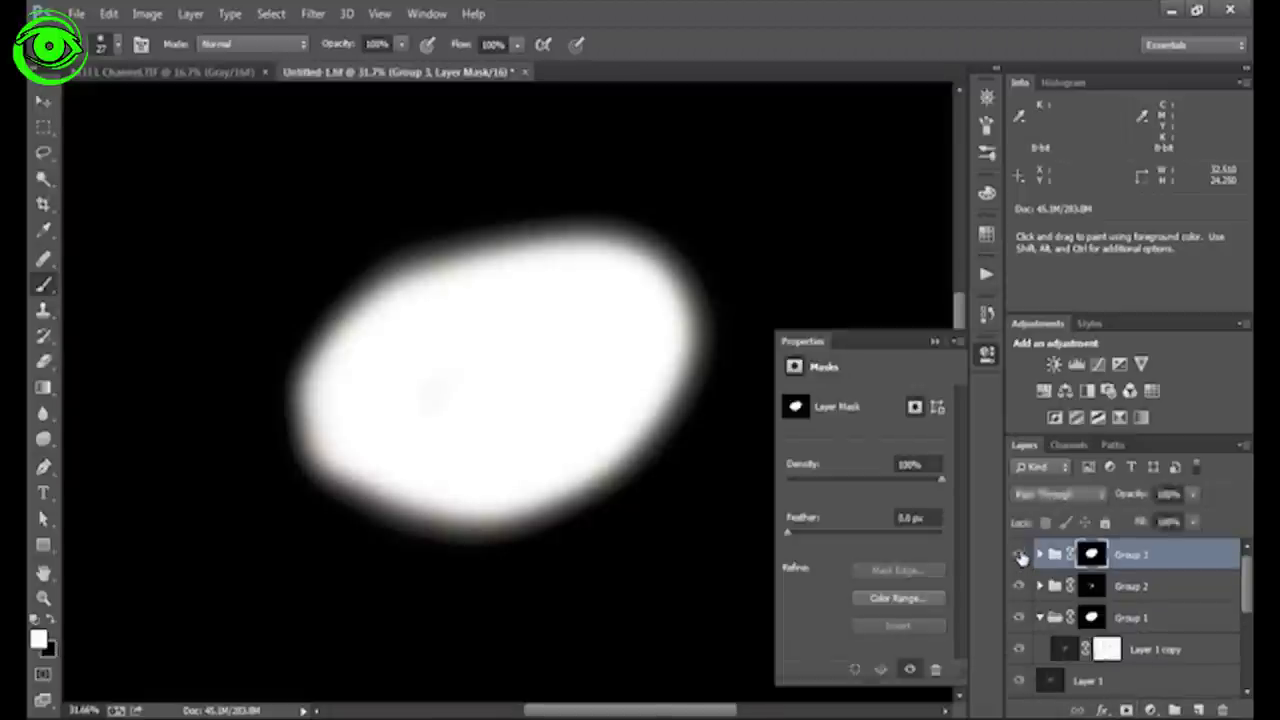
- Toggle Group 3 on and off to compare, then switch to the M33 L Channel document
{"action": "left_click", "coordinate": [1020, 557]}
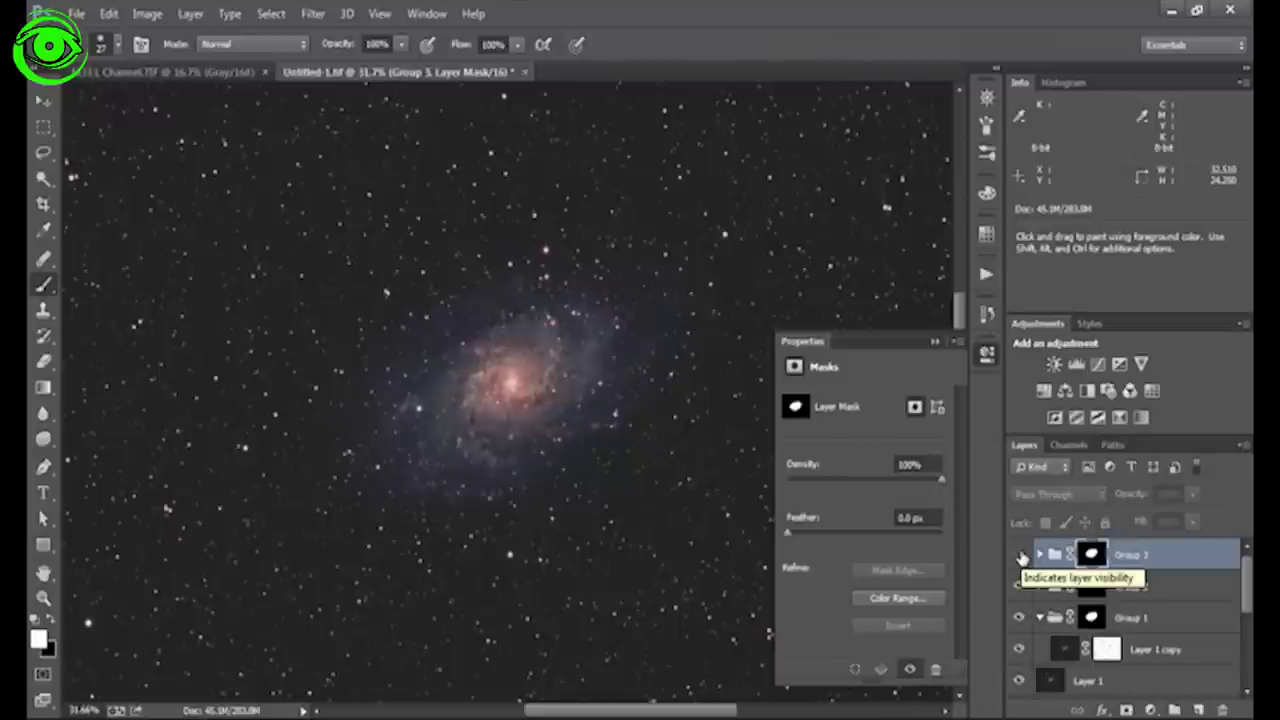
{"action": "left_click", "coordinate": [1020, 557]}
{"action": "left_click", "coordinate": [1020, 557]}
{"action": "left_click", "coordinate": [1020, 557]}
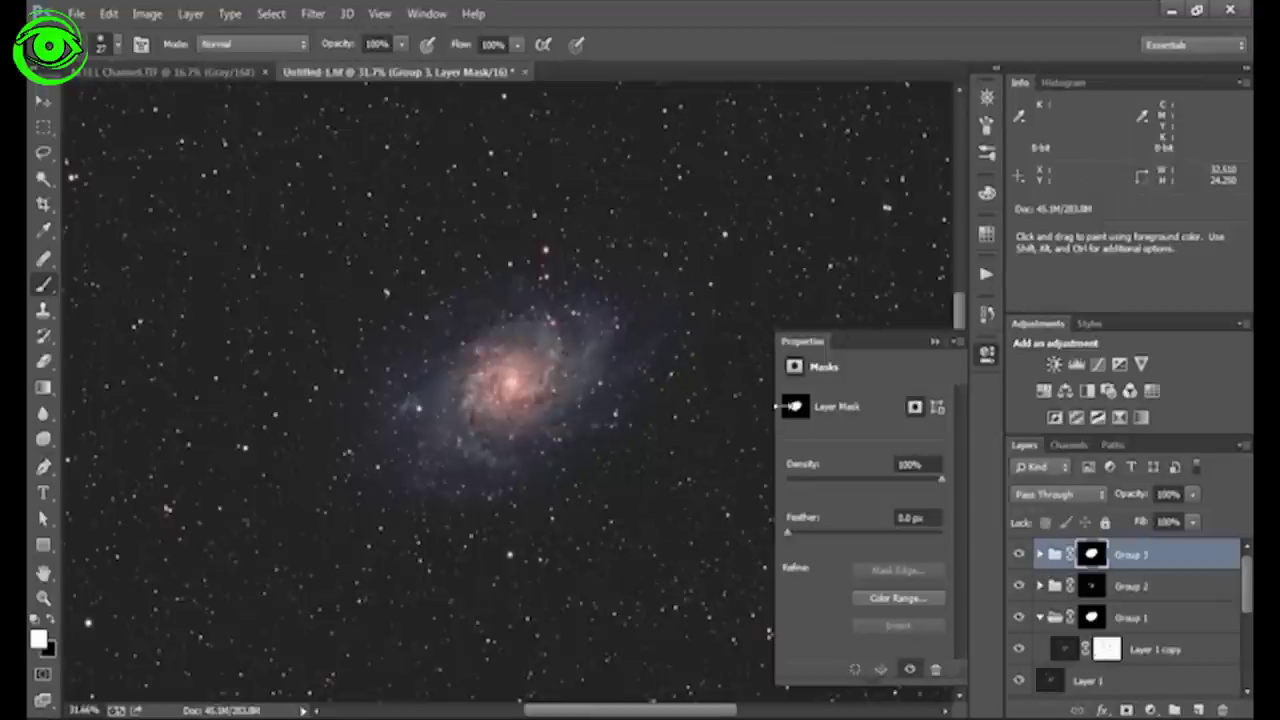
{"action": "left_click", "coordinate": [1020, 556]}
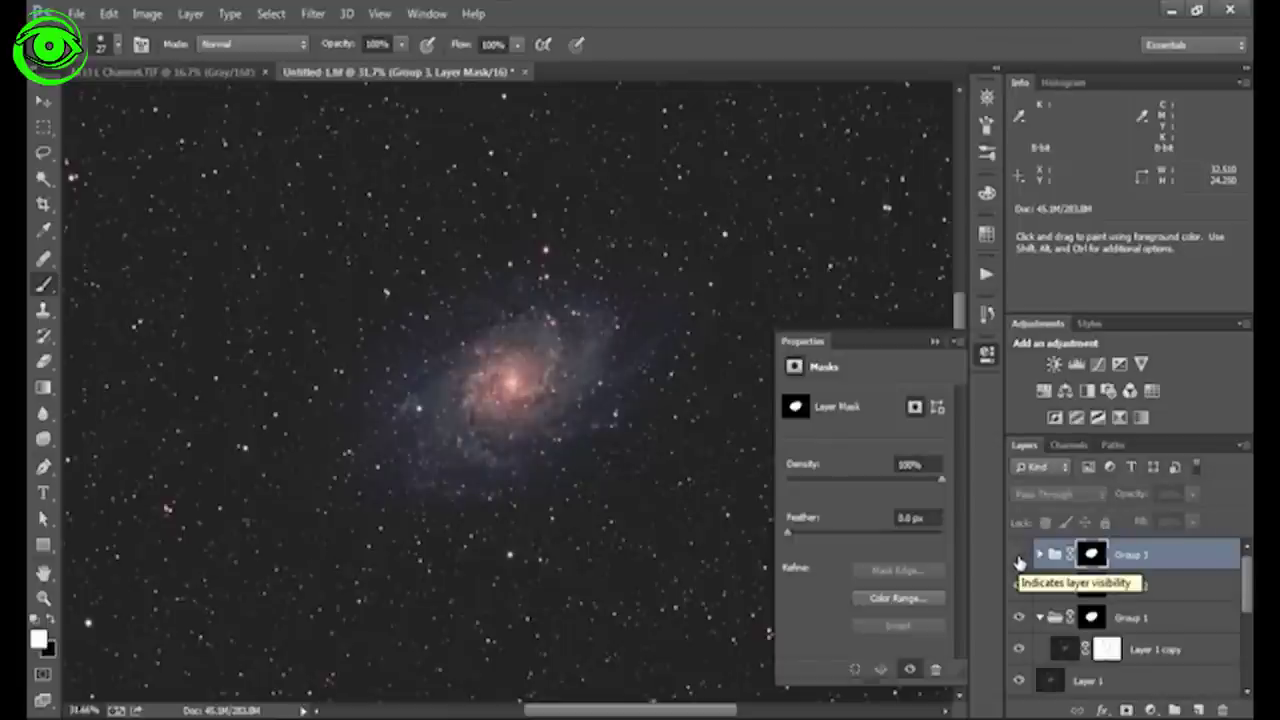
{"action": "left_click", "coordinate": [1020, 556]}
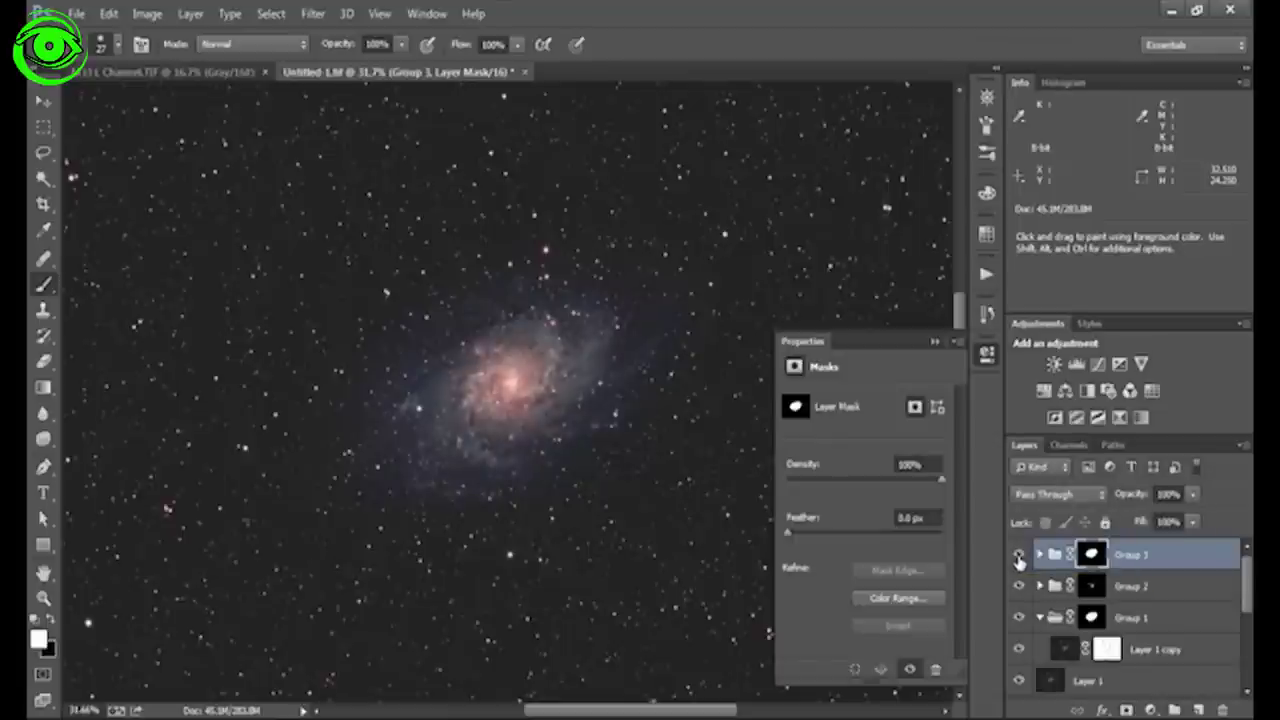
{"action": "left_click", "coordinate": [230, 72]}
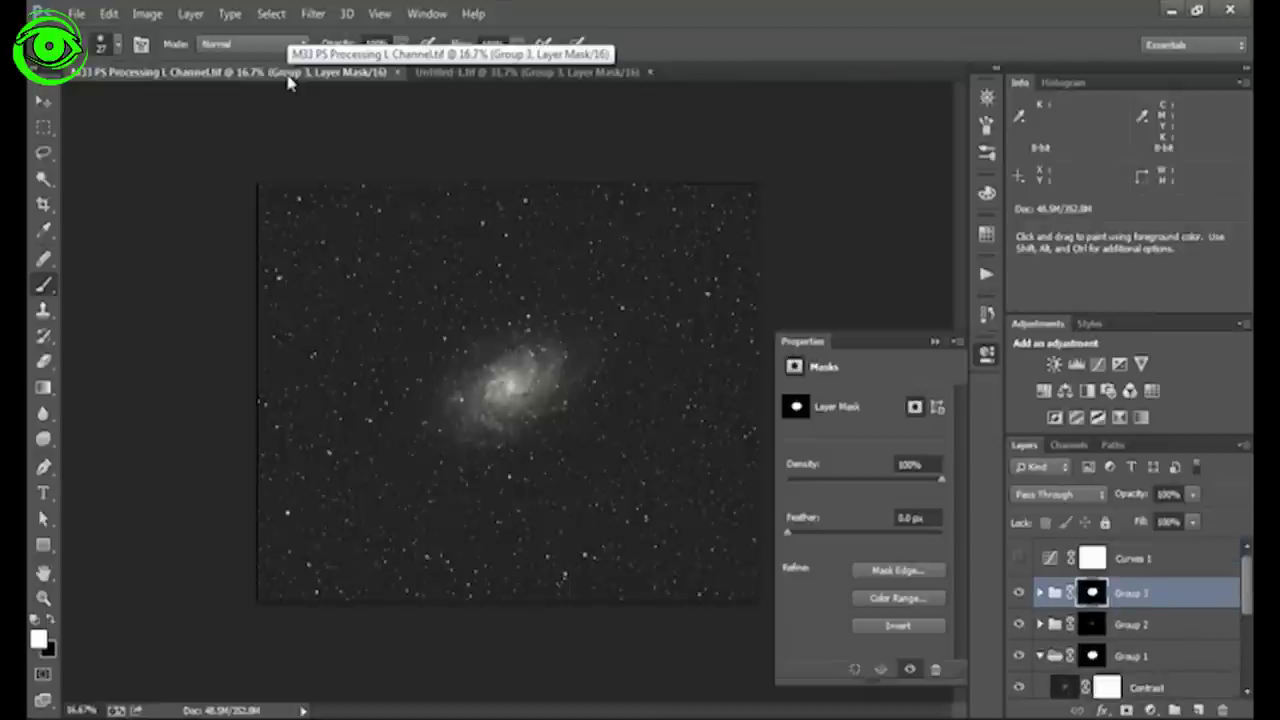
- Paste the entire luminance image into Untitled-1 as Layer 3 and toggle it to compare
{"action": "key", "text": "ctrl+a"}
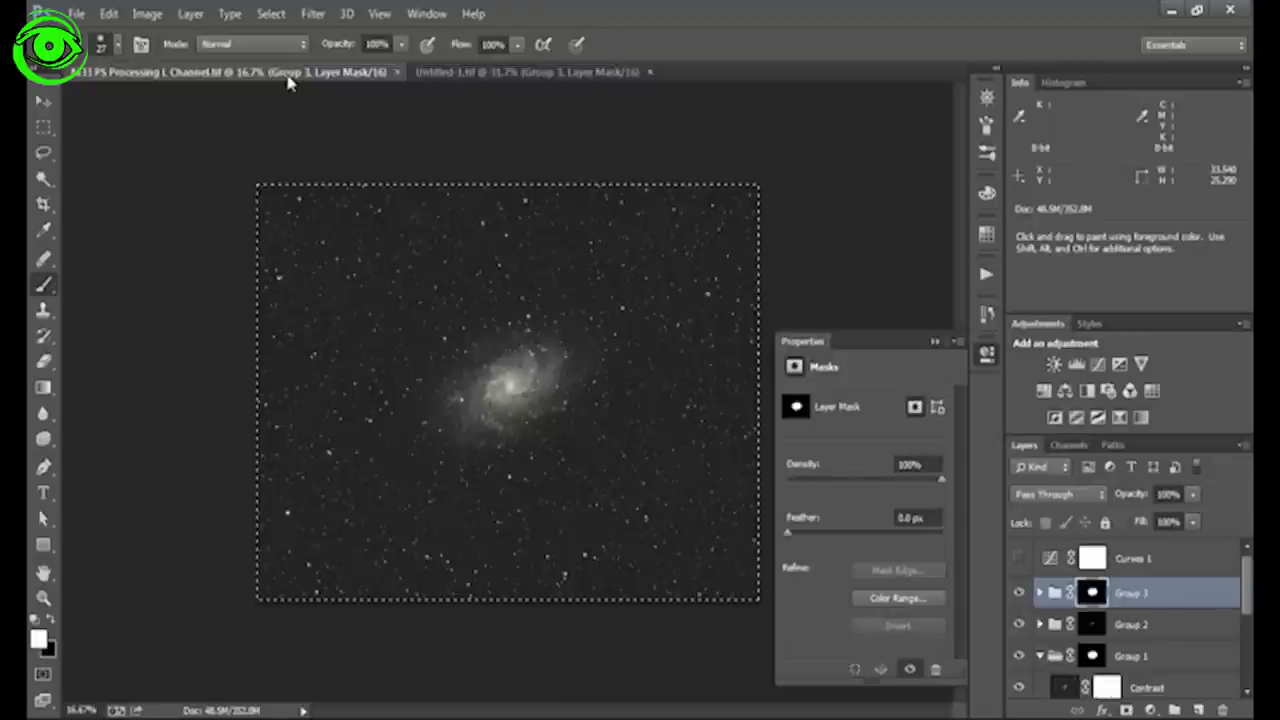
{"action": "left_click", "coordinate": [460, 72]}
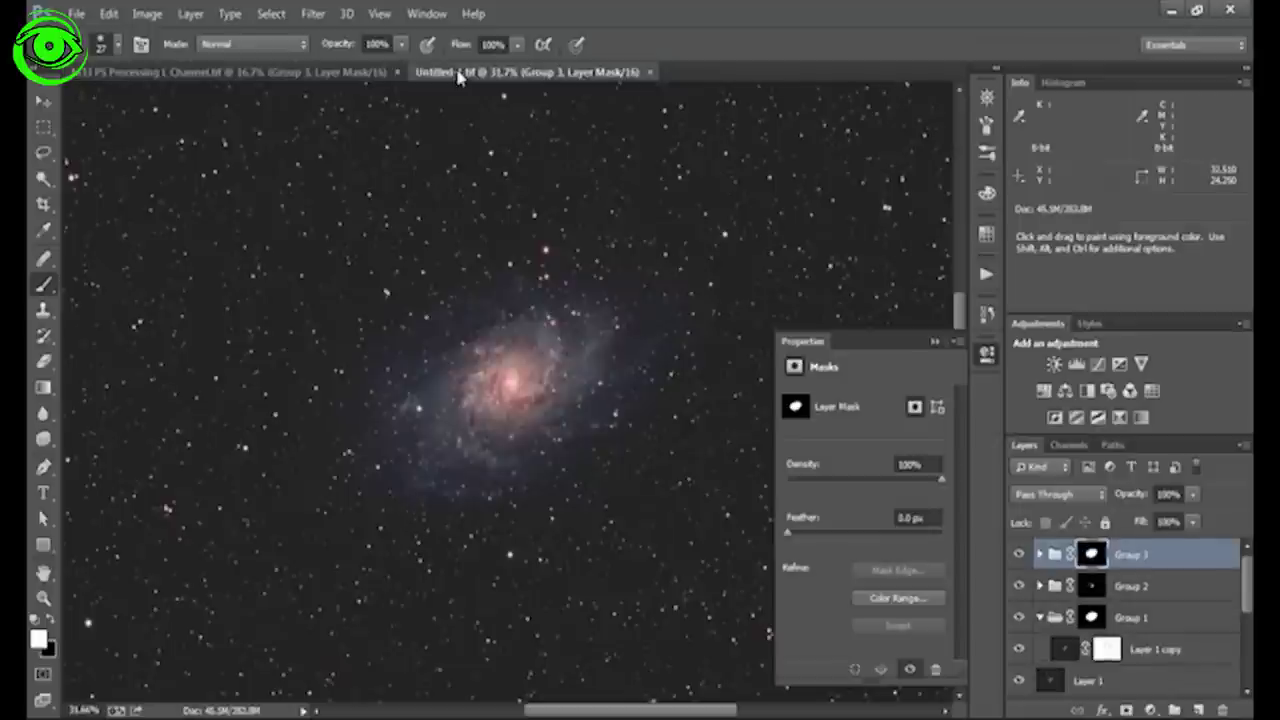
{"action": "key", "text": "ctrl+v"}
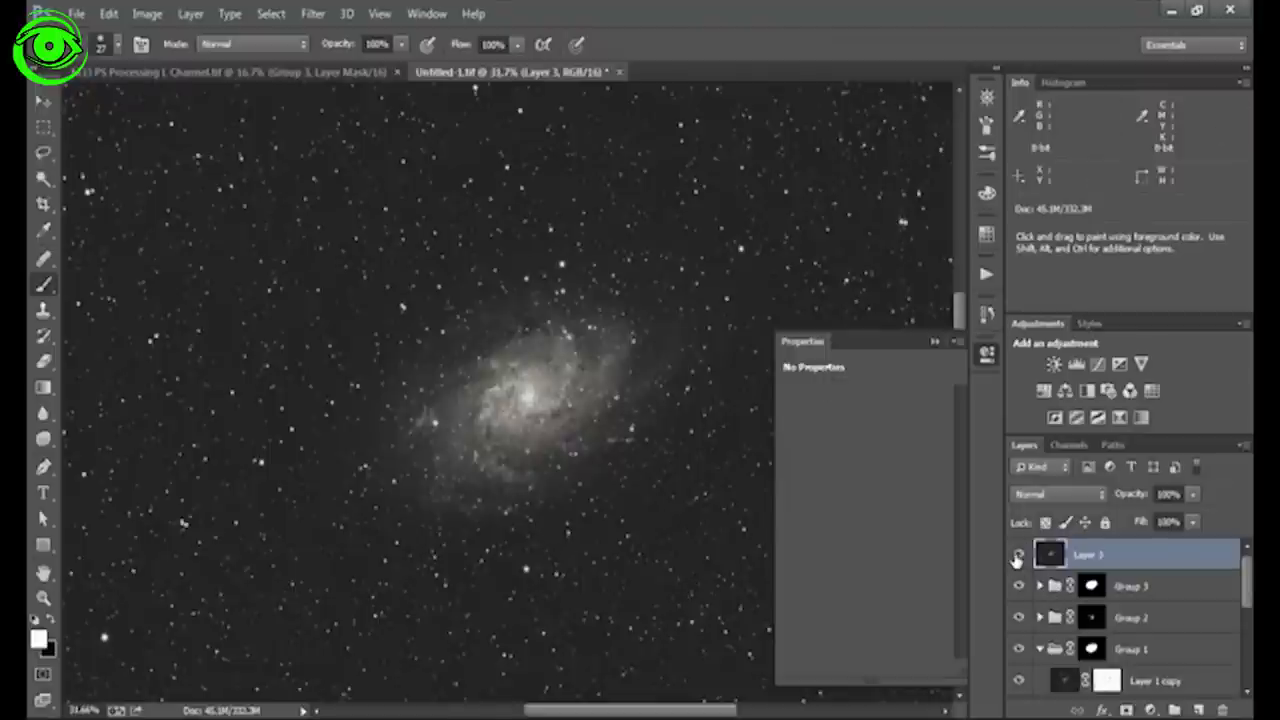
{"action": "left_click", "coordinate": [1018, 555]}
{"action": "left_click", "coordinate": [1018, 555]}
{"action": "left_click", "coordinate": [1018, 555]}
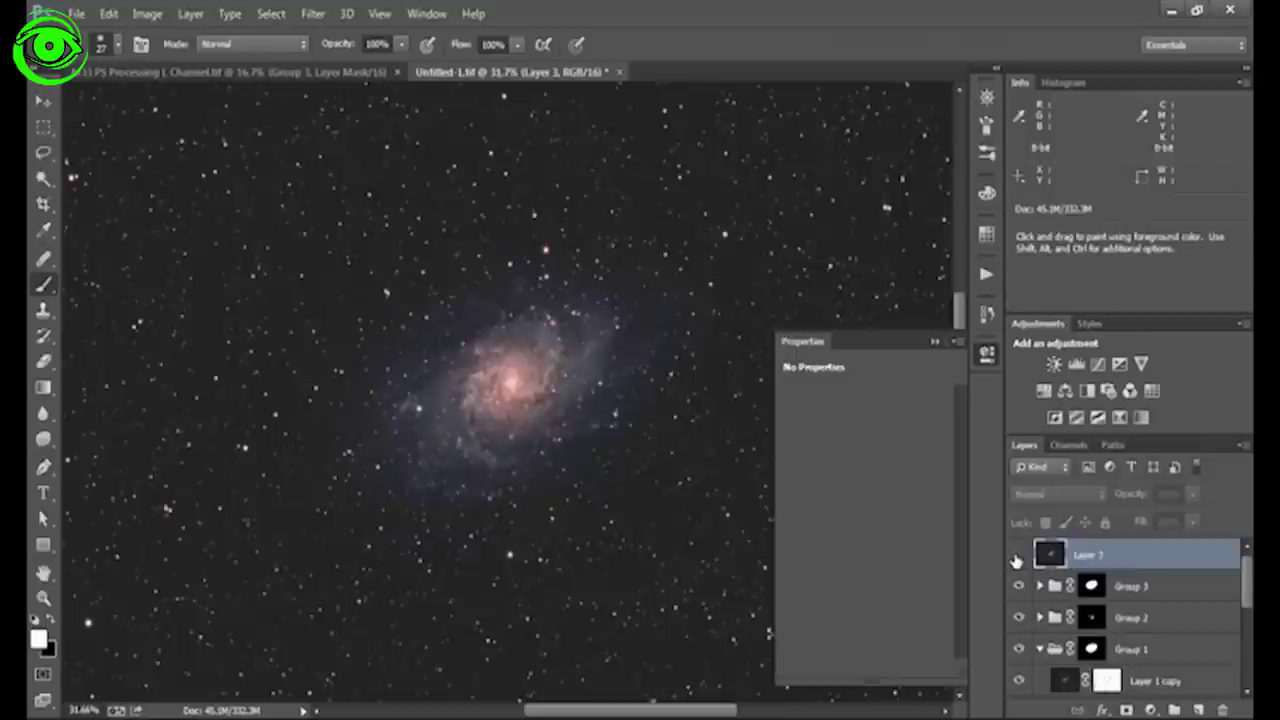
{"action": "left_click", "coordinate": [1018, 555]}
{"action": "left_click", "coordinate": [1018, 555]}
{"action": "left_click", "coordinate": [1018, 555]}
- Lower Layer 3's opacity to 72% and shift it so its stars line up
{"action": "left_click", "coordinate": [1192, 494]}
{"action": "left_click_drag", "start_coordinate": [1192, 522], "coordinate": [1170, 527]}
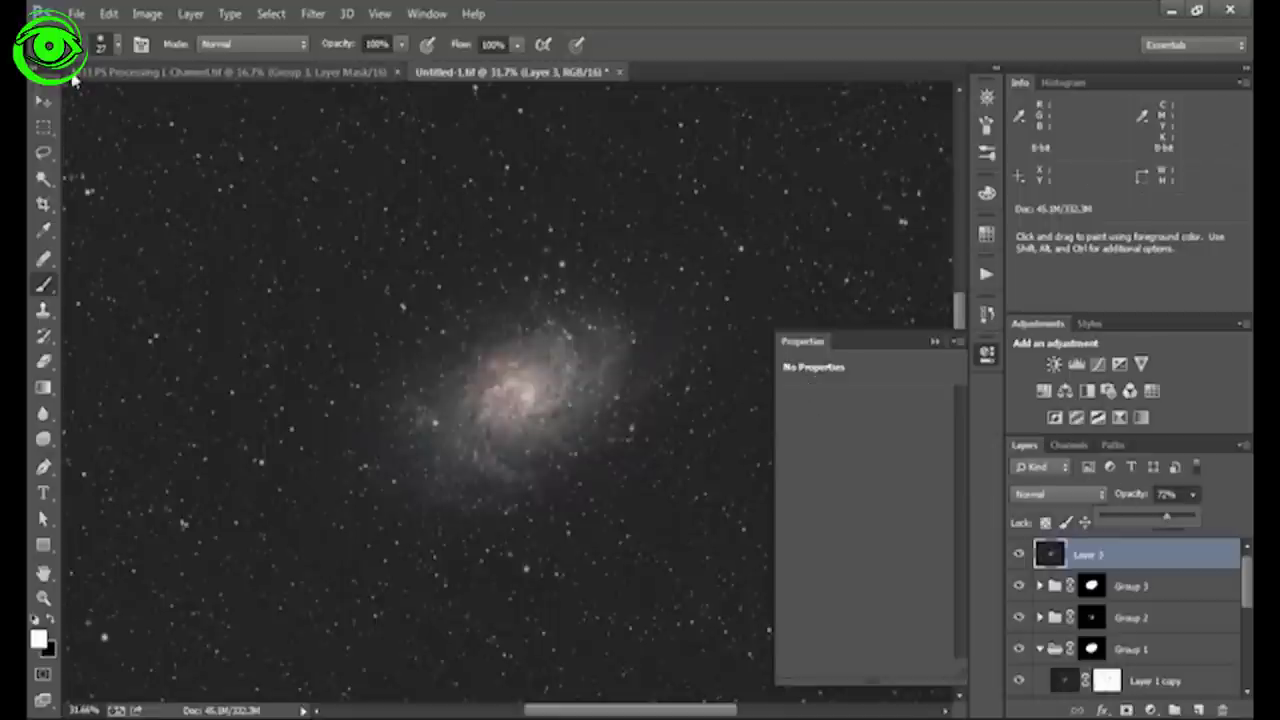
{"action": "key", "text": "v"}
{"action": "mouse_move", "coordinate": [578, 372]}
{"action": "left_mouse_down"}
{"action": "mouse_move", "coordinate": [521, 353]}
{"action": "mouse_move", "coordinate": [507, 362]}
{"action": "mouse_move", "coordinate": [569, 360]}
{"action": "left_mouse_up"}
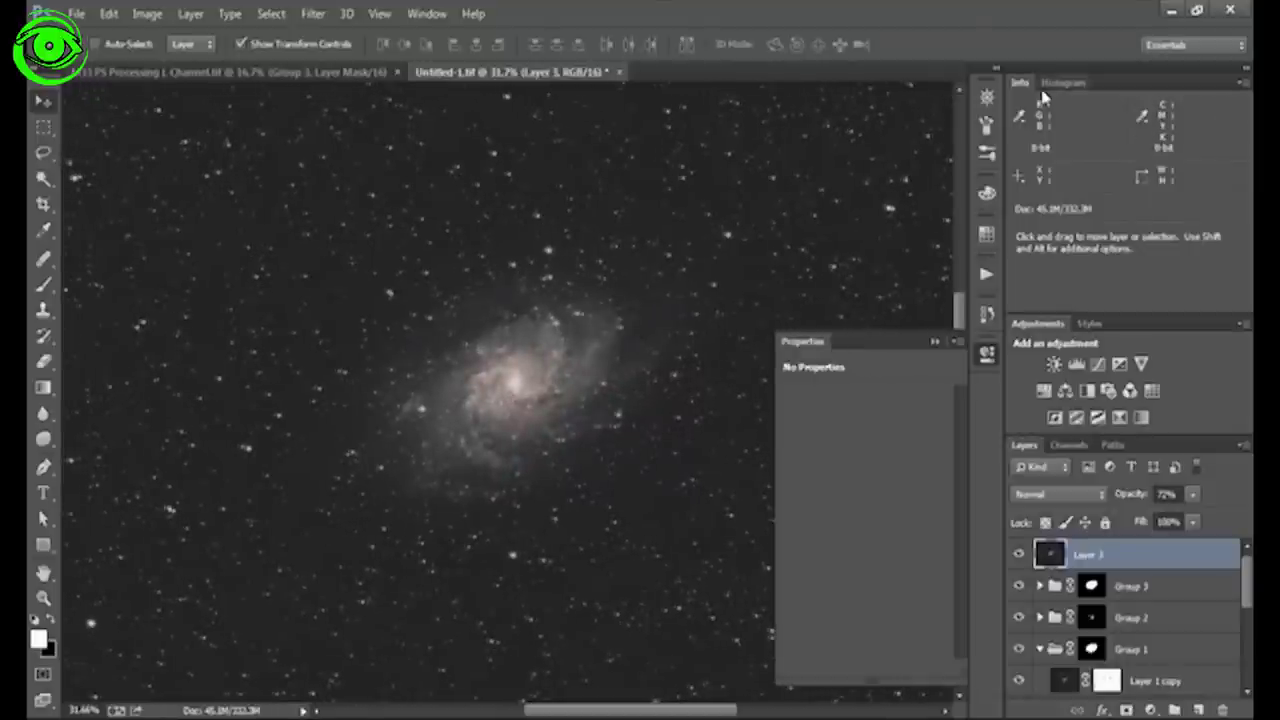
{"action": "left_click", "coordinate": [989, 98]}
{"action": "left_click", "coordinate": [891, 205]}
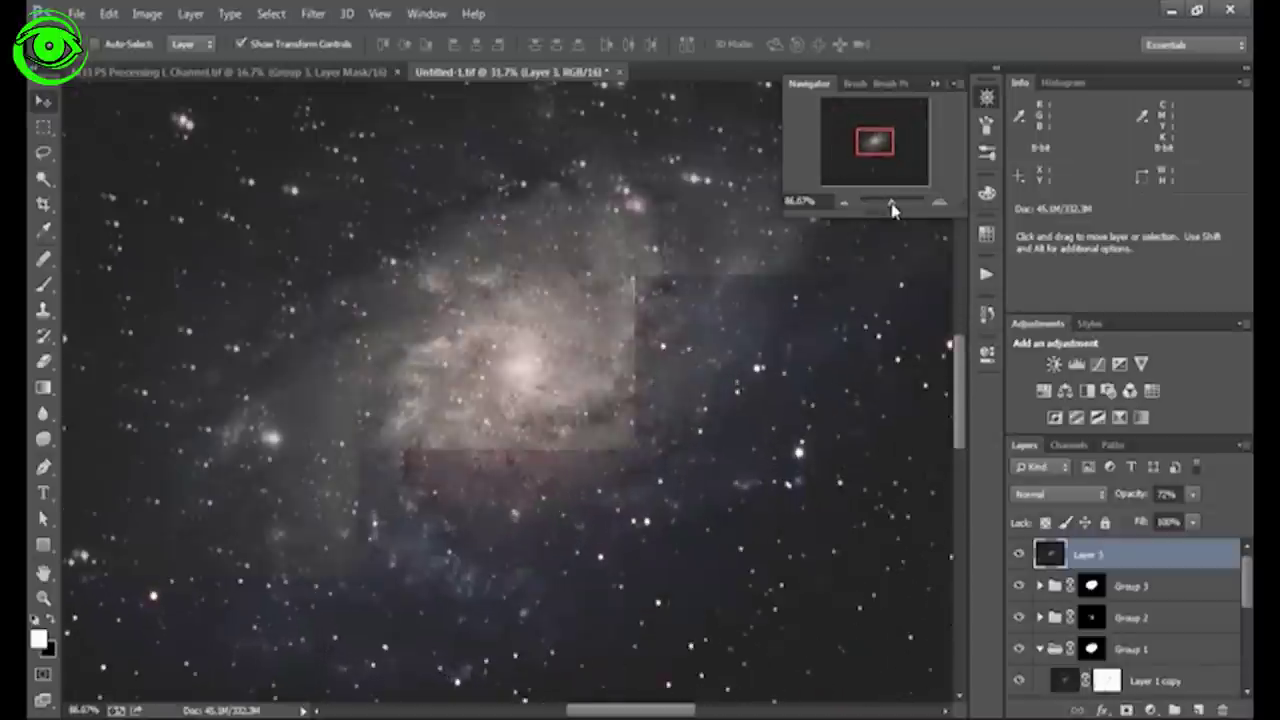
{"action": "left_click_drag", "start_coordinate": [878, 165], "coordinate": [874, 127]}
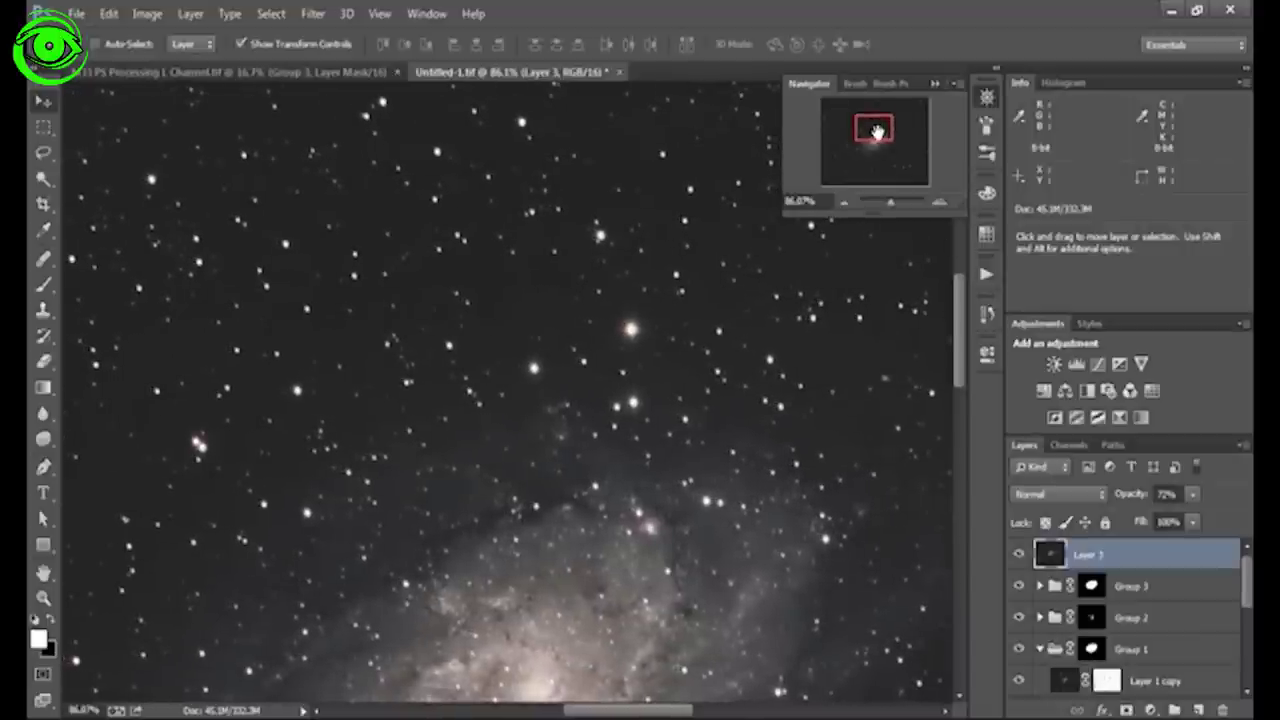
{"action": "left_click", "coordinate": [1018, 554]}
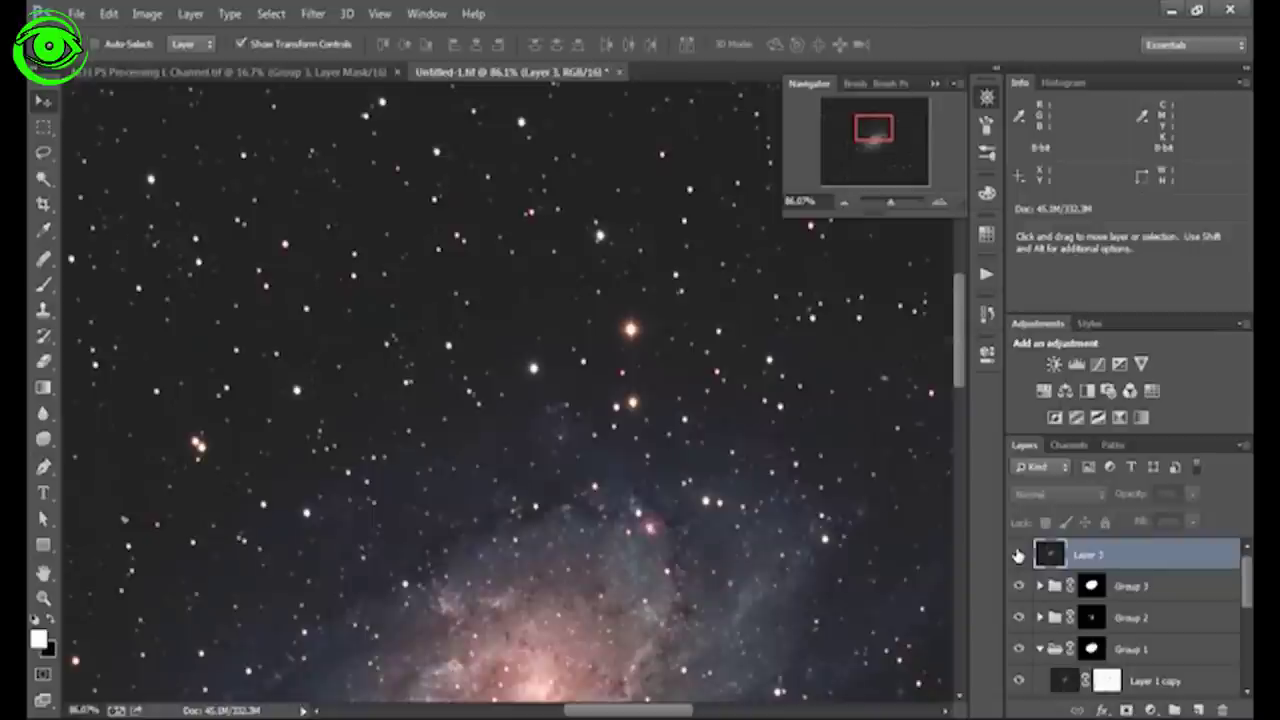
{"action": "left_click", "coordinate": [1018, 554]}
{"action": "left_click", "coordinate": [1018, 554]}
{"action": "left_click", "coordinate": [1018, 554]}
{"action": "left_click", "coordinate": [1018, 554]}
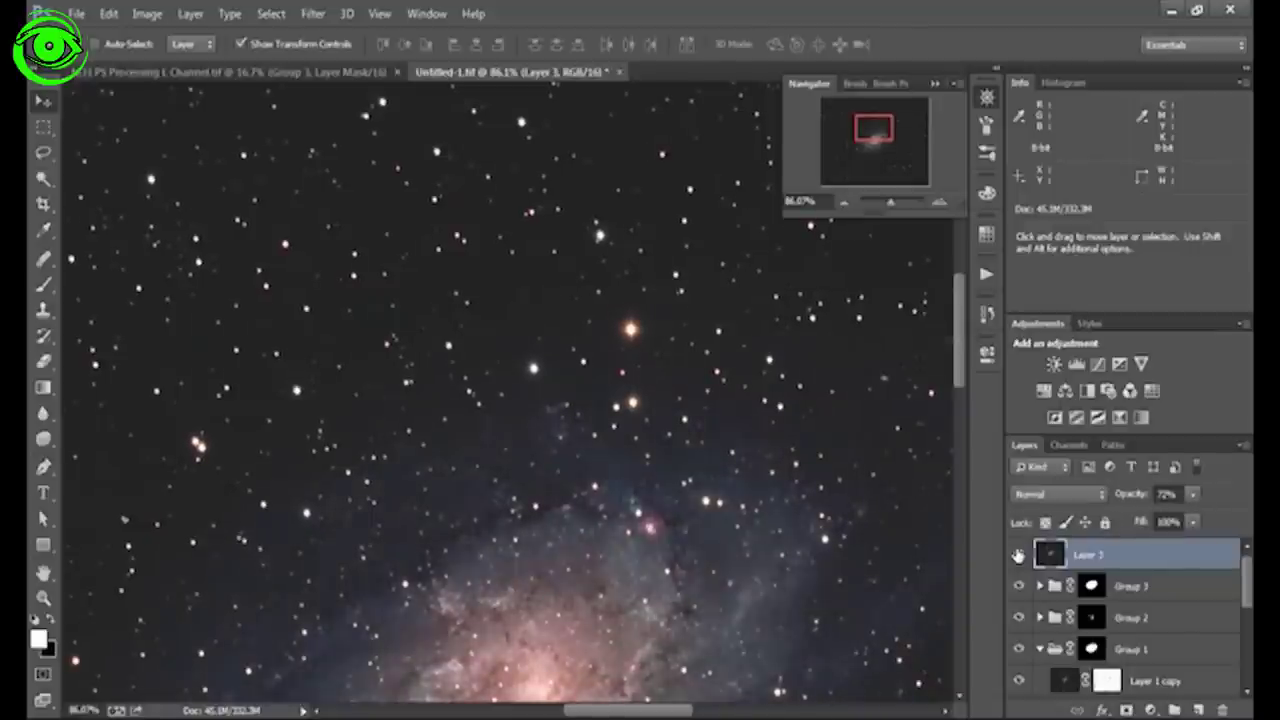
{"action": "left_click", "coordinate": [1018, 554]}
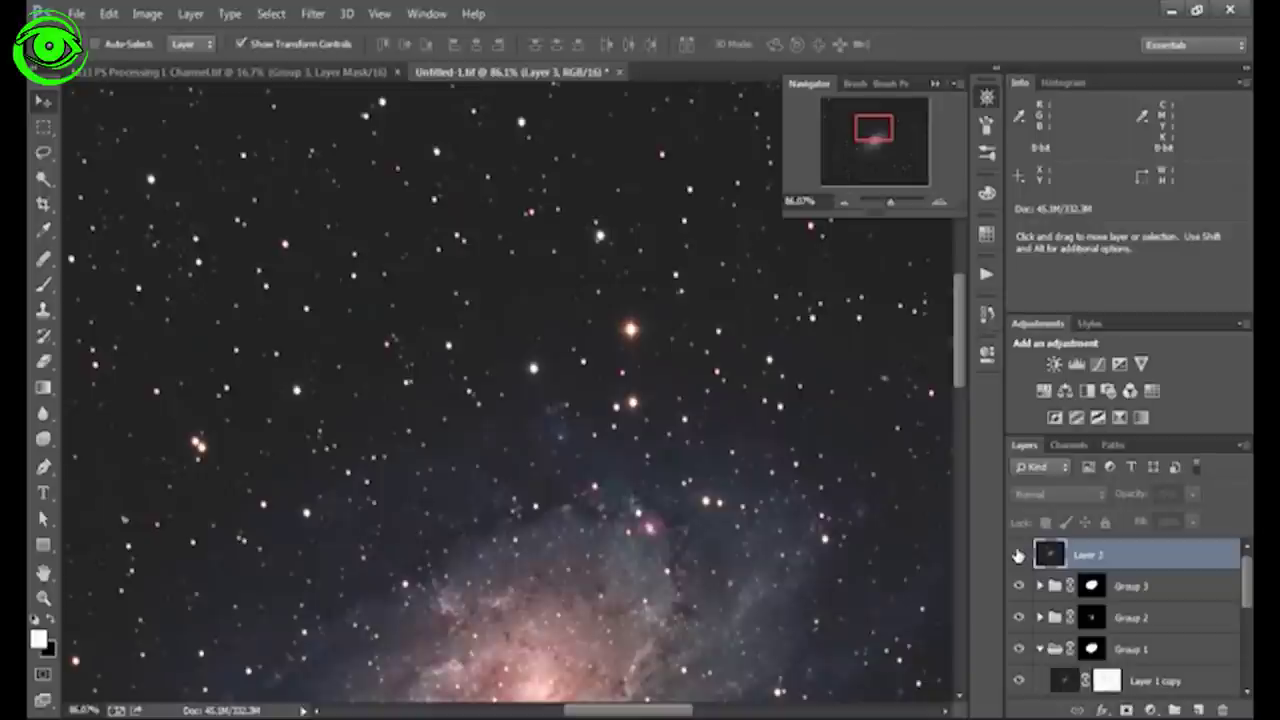
{"action": "left_click", "coordinate": [1018, 554]}
{"action": "left_click", "coordinate": [1018, 554]}
{"action": "left_click", "coordinate": [1018, 554]}
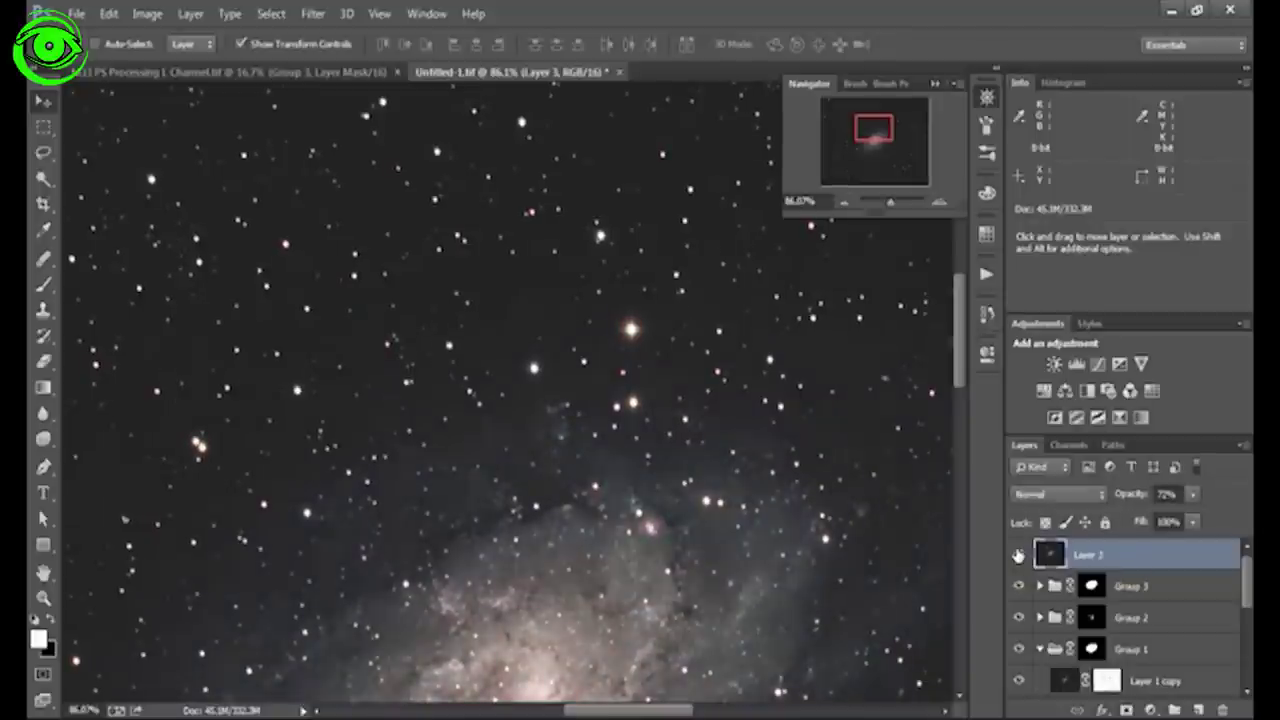
{"action": "left_click", "coordinate": [1018, 554]}
{"action": "left_click", "coordinate": [1018, 554]}
{"action": "left_click", "coordinate": [1018, 554]}
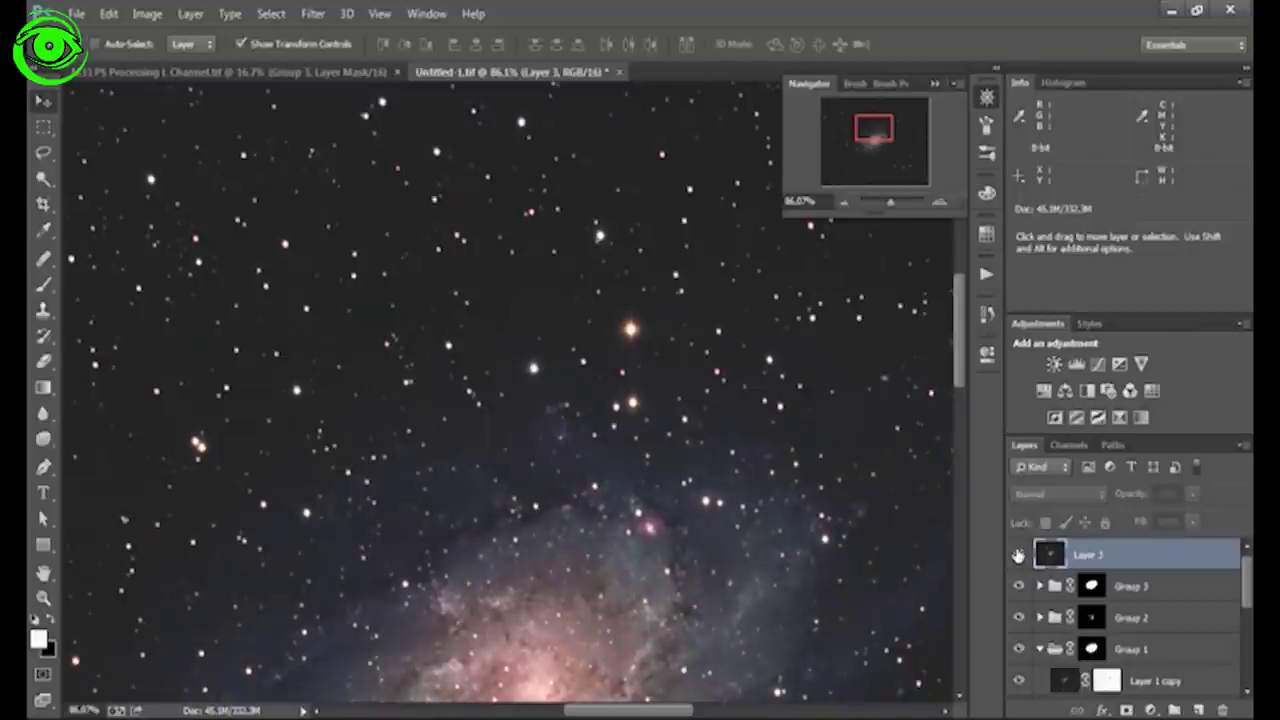
{"action": "left_click", "coordinate": [1018, 554]}
{"action": "left_click", "coordinate": [1018, 554]}
{"action": "left_click", "coordinate": [1018, 554]}
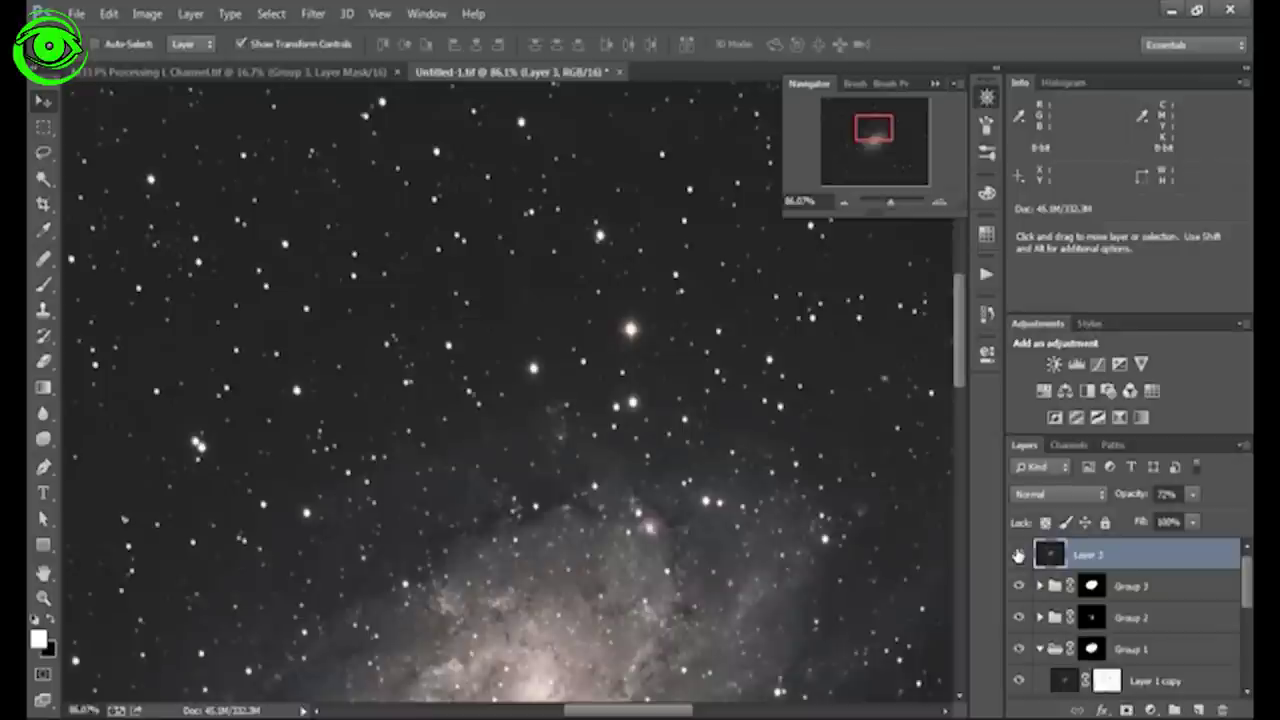
{"action": "left_click", "coordinate": [1018, 554]}
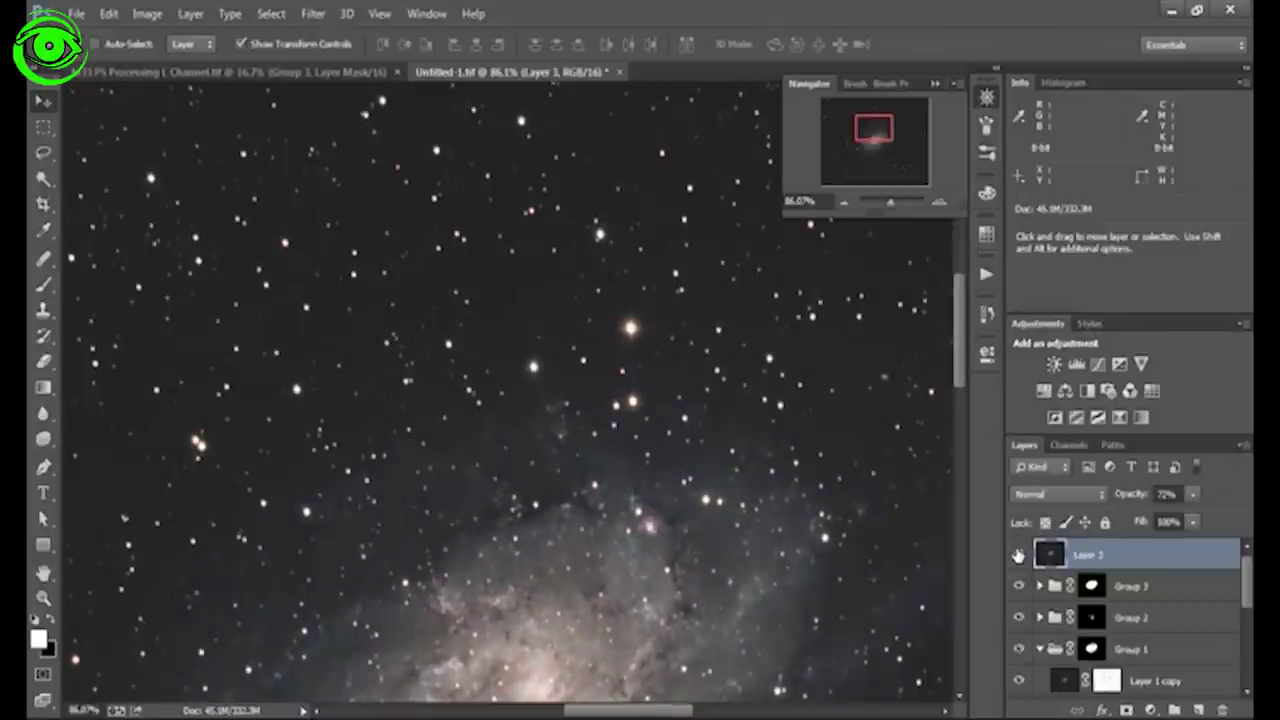
{"action": "left_click", "coordinate": [1018, 554]}
{"action": "left_click", "coordinate": [1018, 554]}
{"action": "left_click", "coordinate": [1018, 554]}
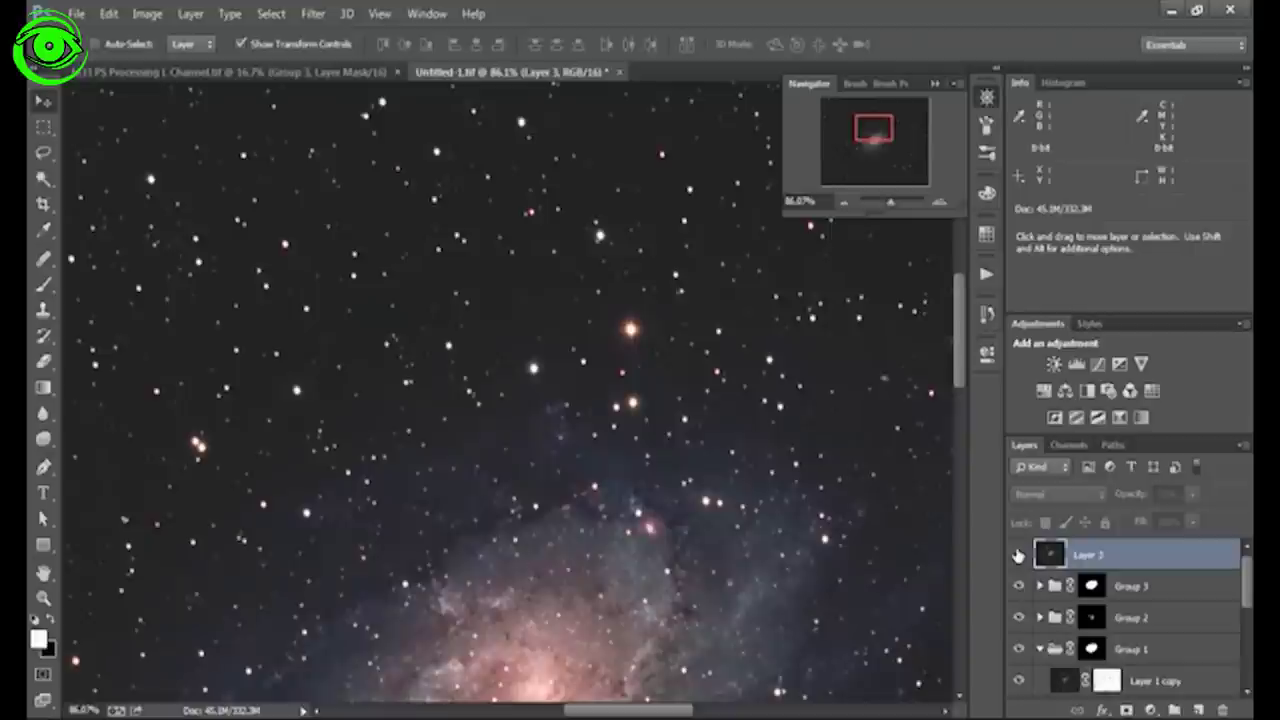
{"action": "left_click", "coordinate": [1018, 554]}
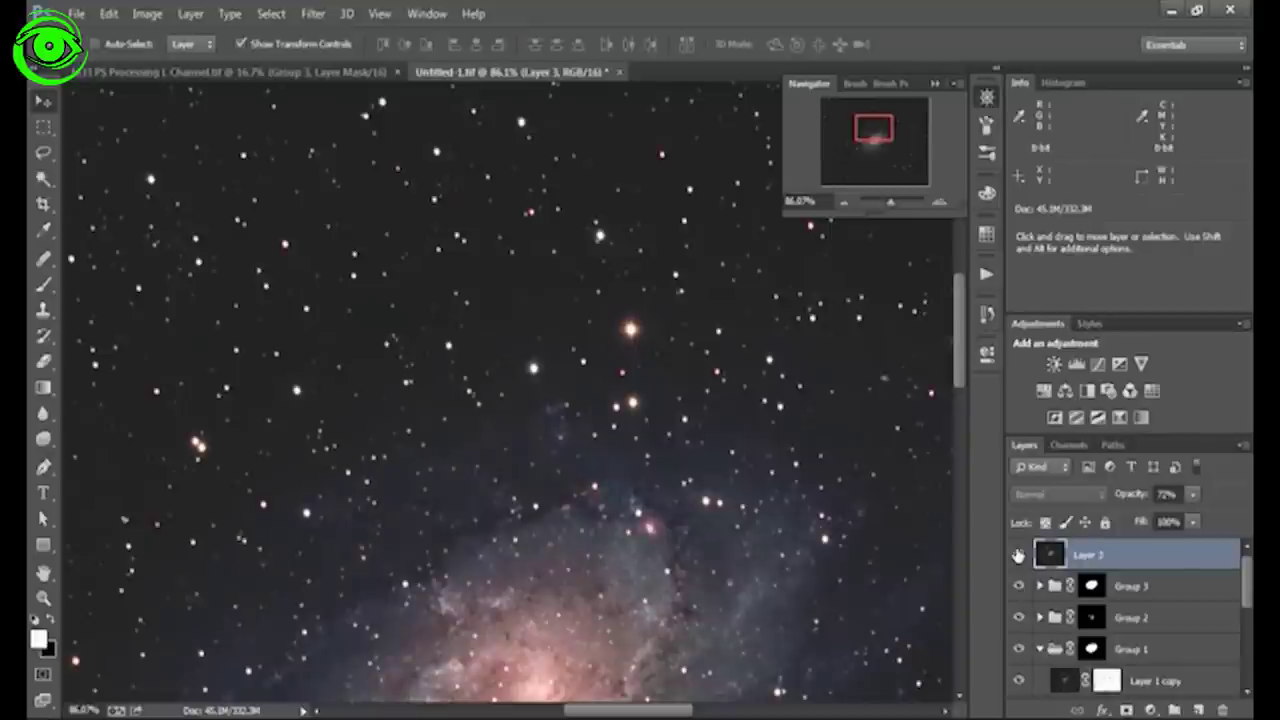
{"action": "left_click", "coordinate": [1018, 554]}
{"action": "left_click", "coordinate": [1018, 554]}
{"action": "left_click", "coordinate": [1018, 554]}
{"action": "left_click", "coordinate": [1018, 554]}
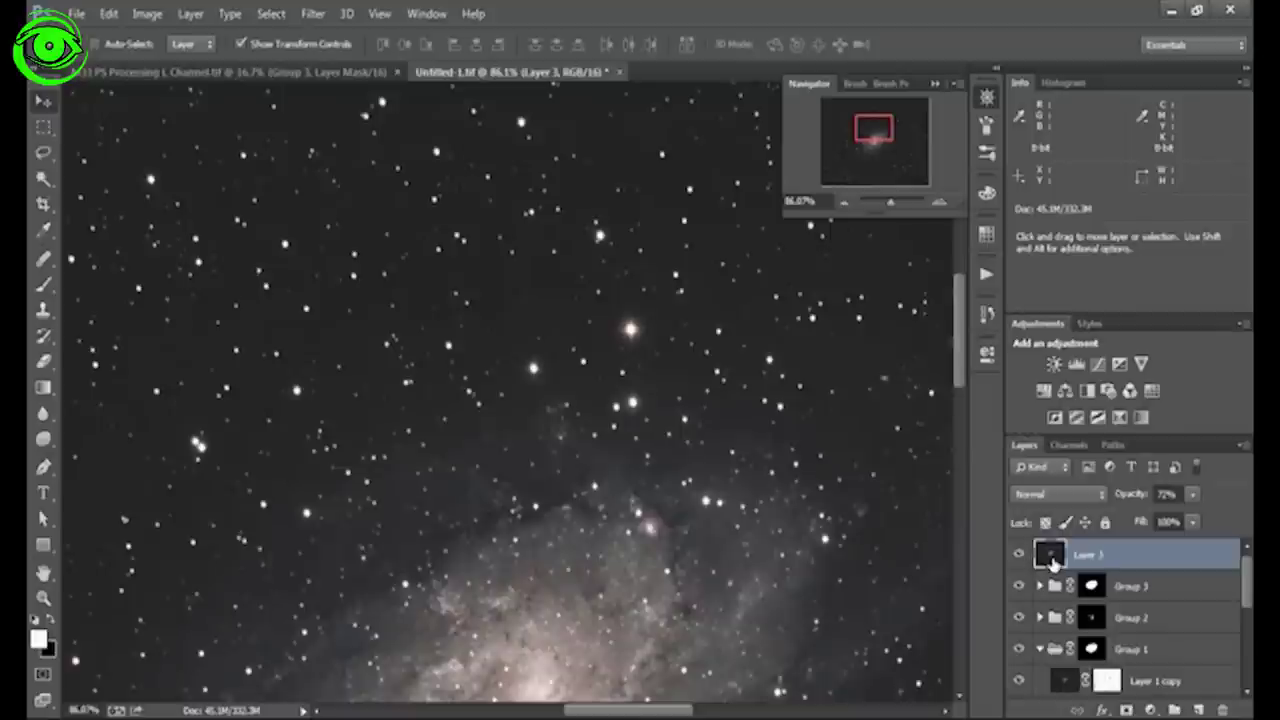
- Set Layer 3 to Luminosity and paste the grayscale galaxy image into a new layer mask
{"action": "left_click", "coordinate": [1069, 496]}
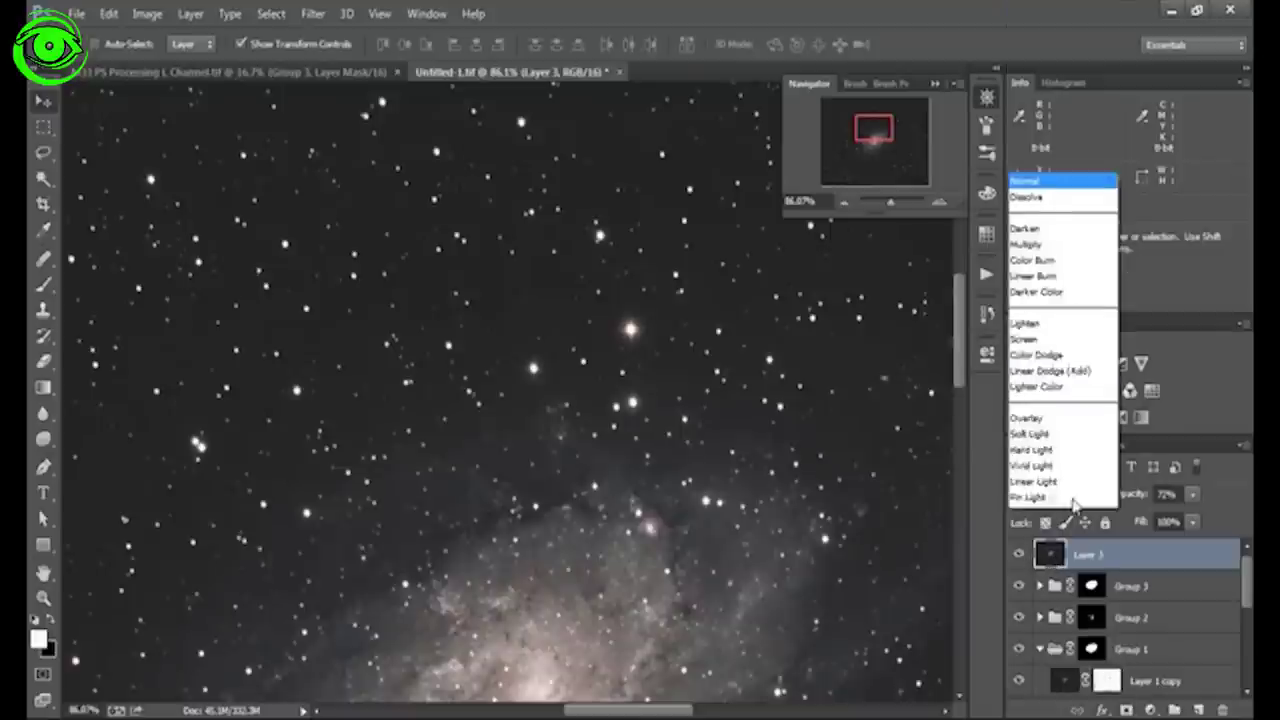
{"action": "left_click", "coordinate": [1055, 500]}
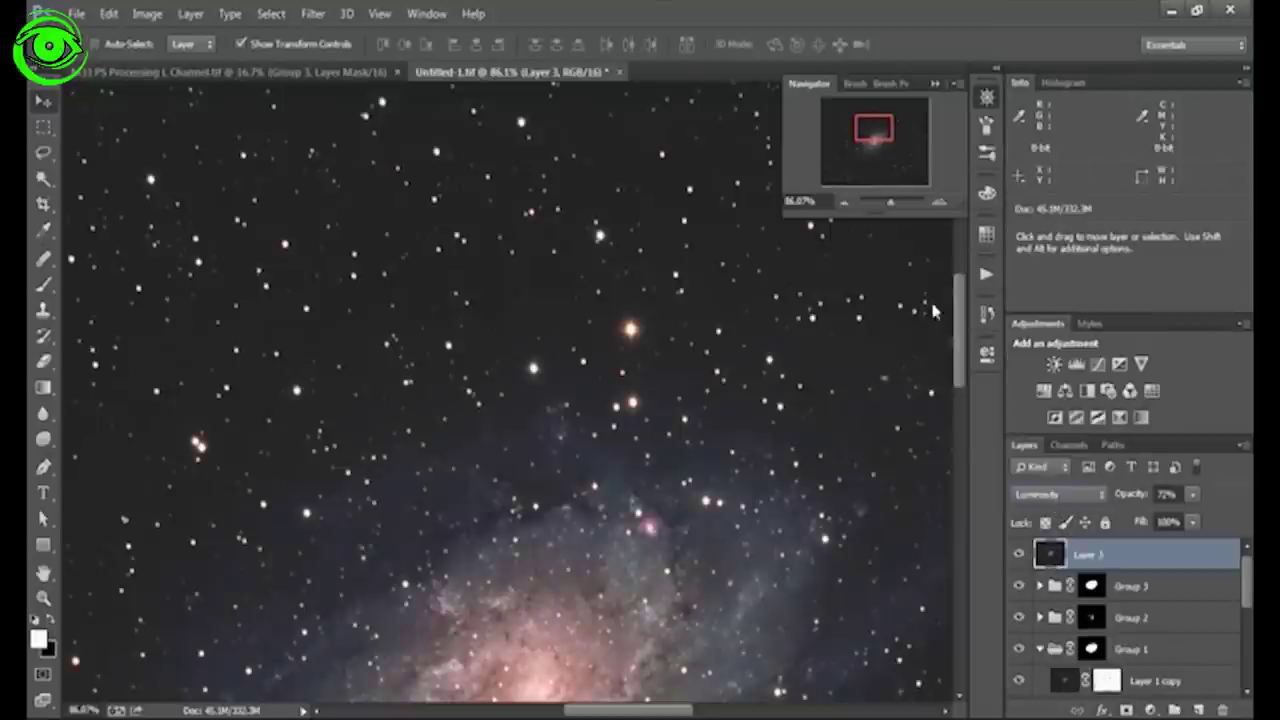
{"action": "left_click_drag", "start_coordinate": [889, 206], "coordinate": [885, 210]}
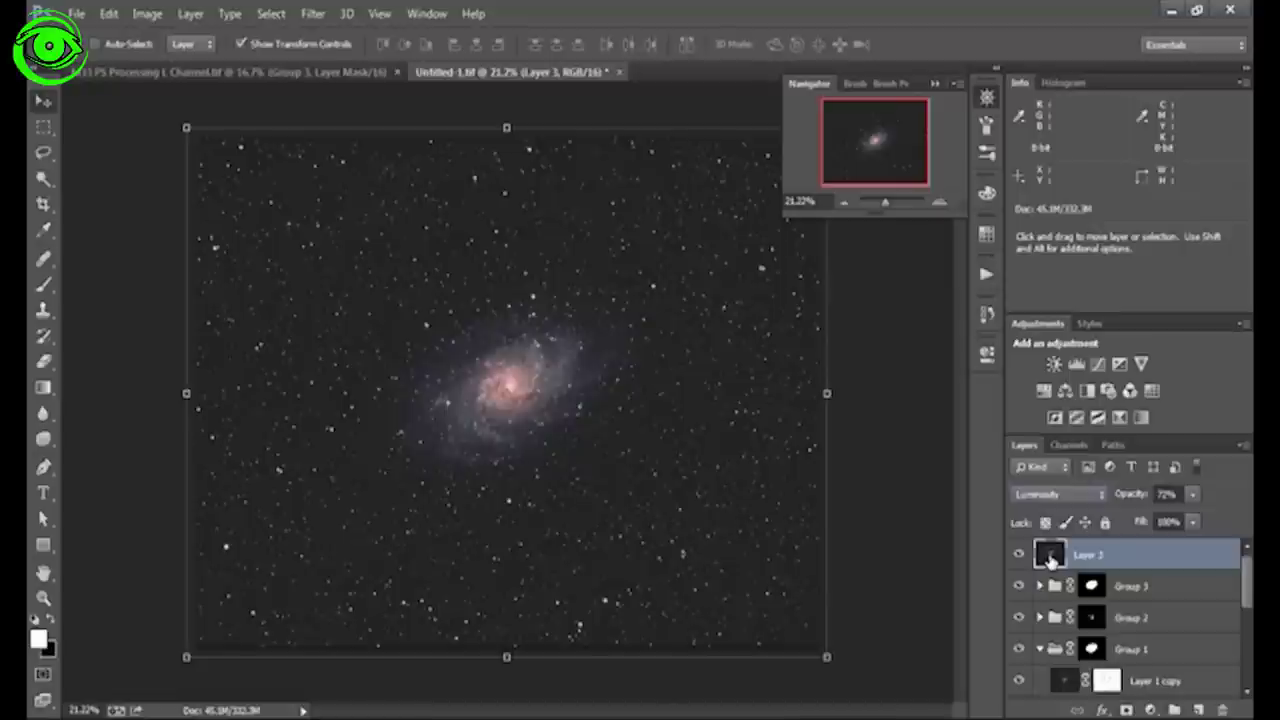
{"action": "left_click", "coordinate": [1050, 560], "text": "ctrl"}
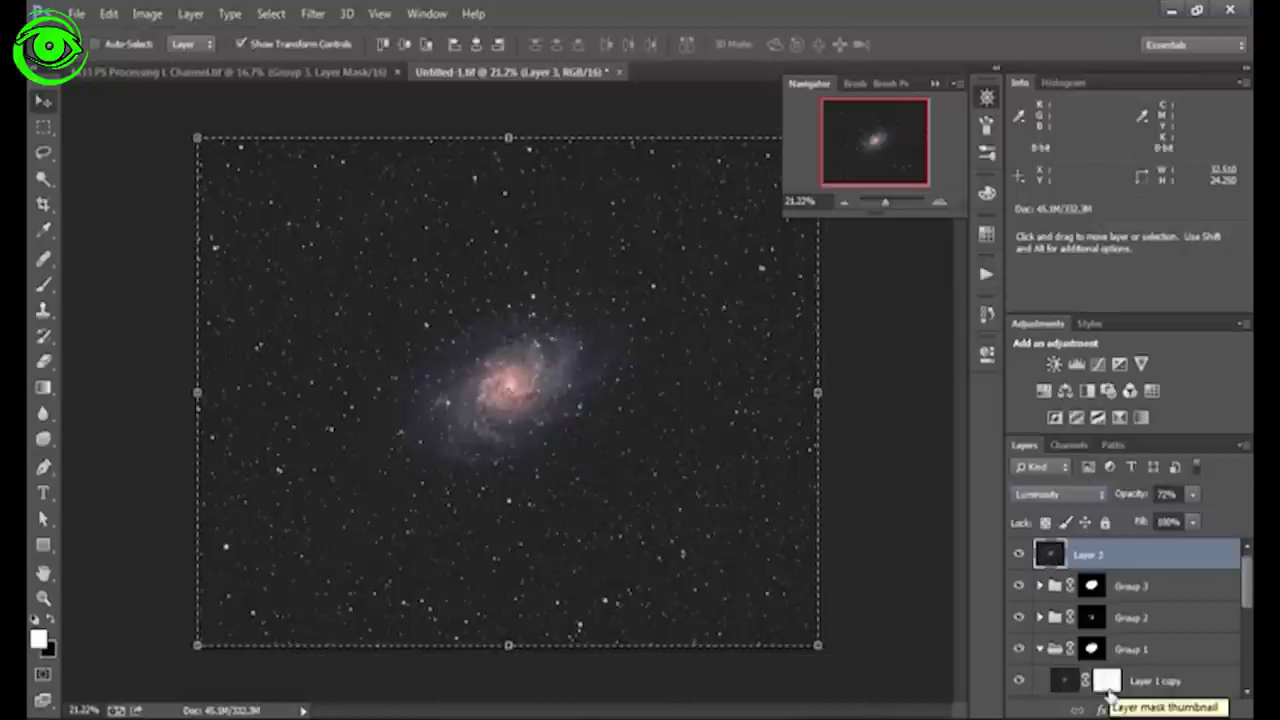
{"action": "left_click", "coordinate": [1128, 710]}
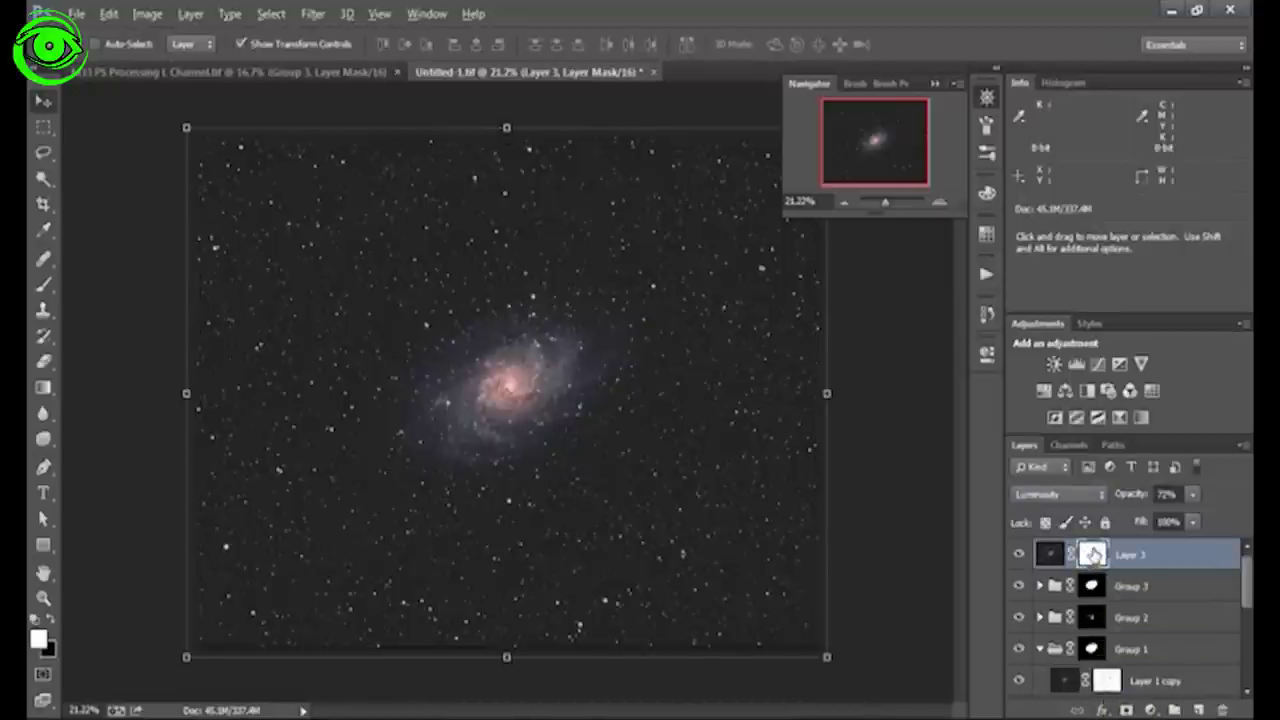
{"action": "left_click", "coordinate": [1093, 553], "text": "alt"}
{"action": "key", "text": "ctrl+v"}
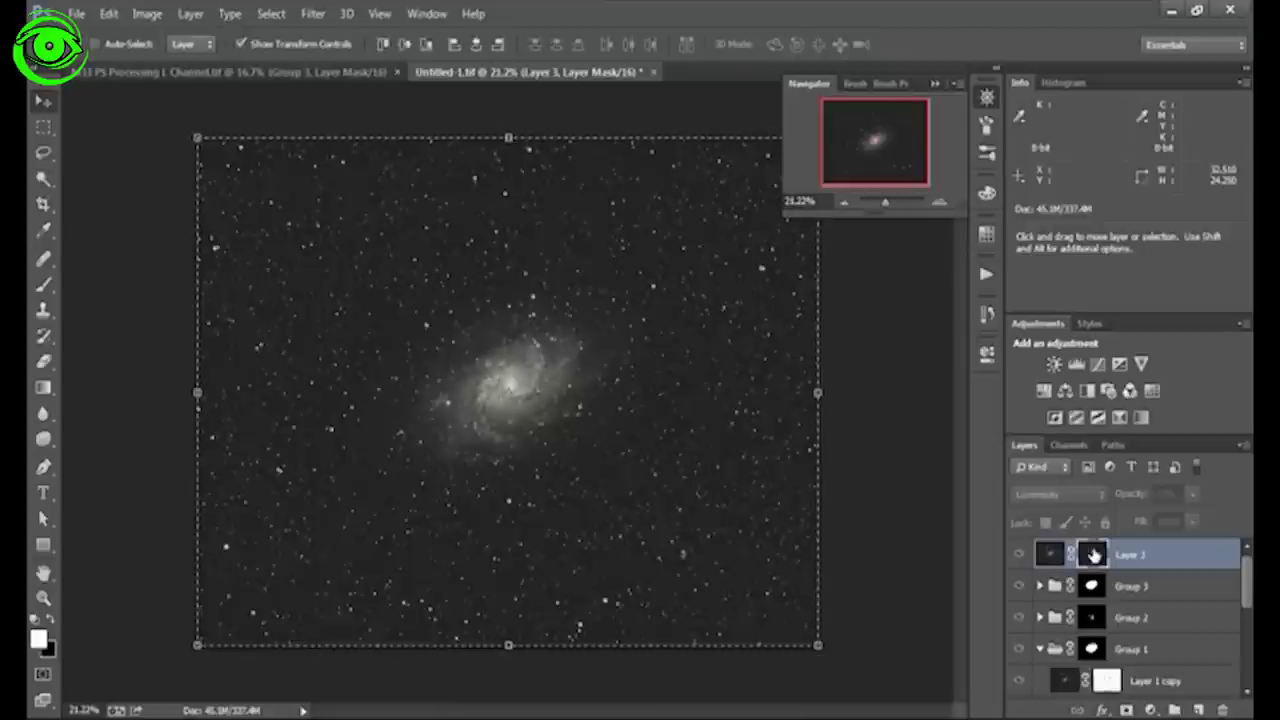
{"action": "left_click", "coordinate": [1033, 555]}
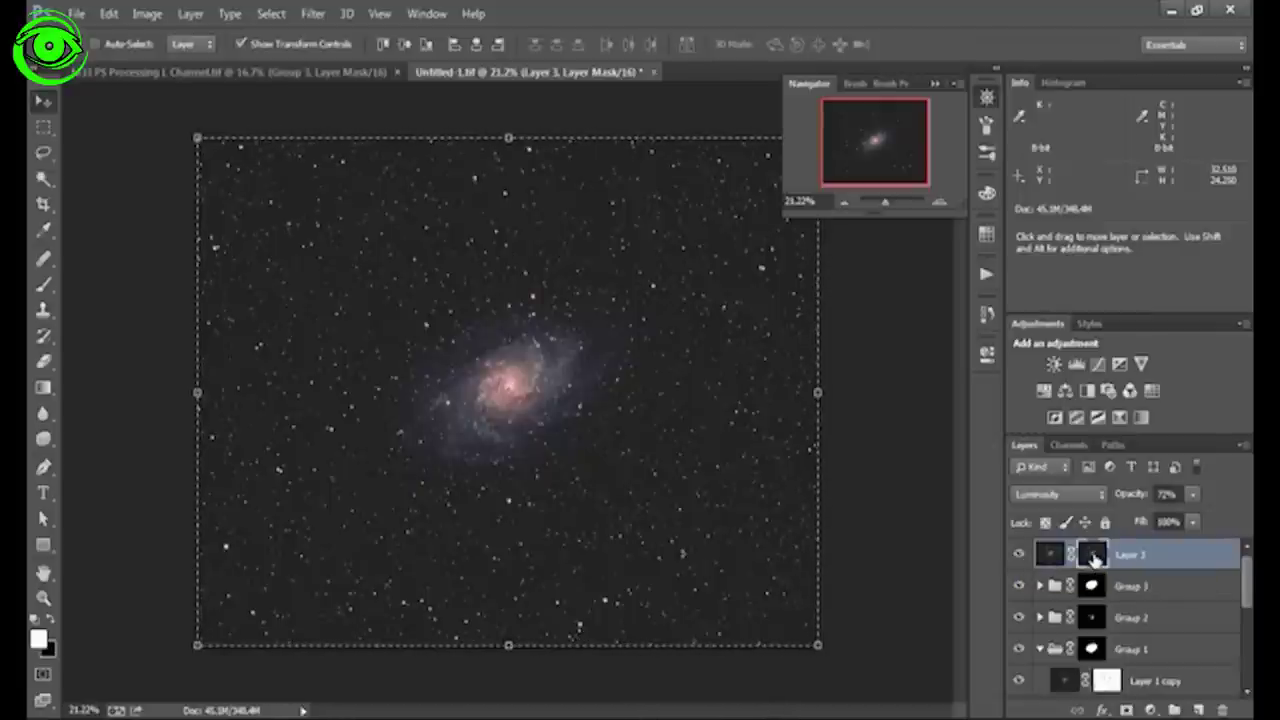
- Disable and re-enable Layer 3's mask in Properties to compare its effect
{"action": "double_click", "coordinate": [1093, 556]}
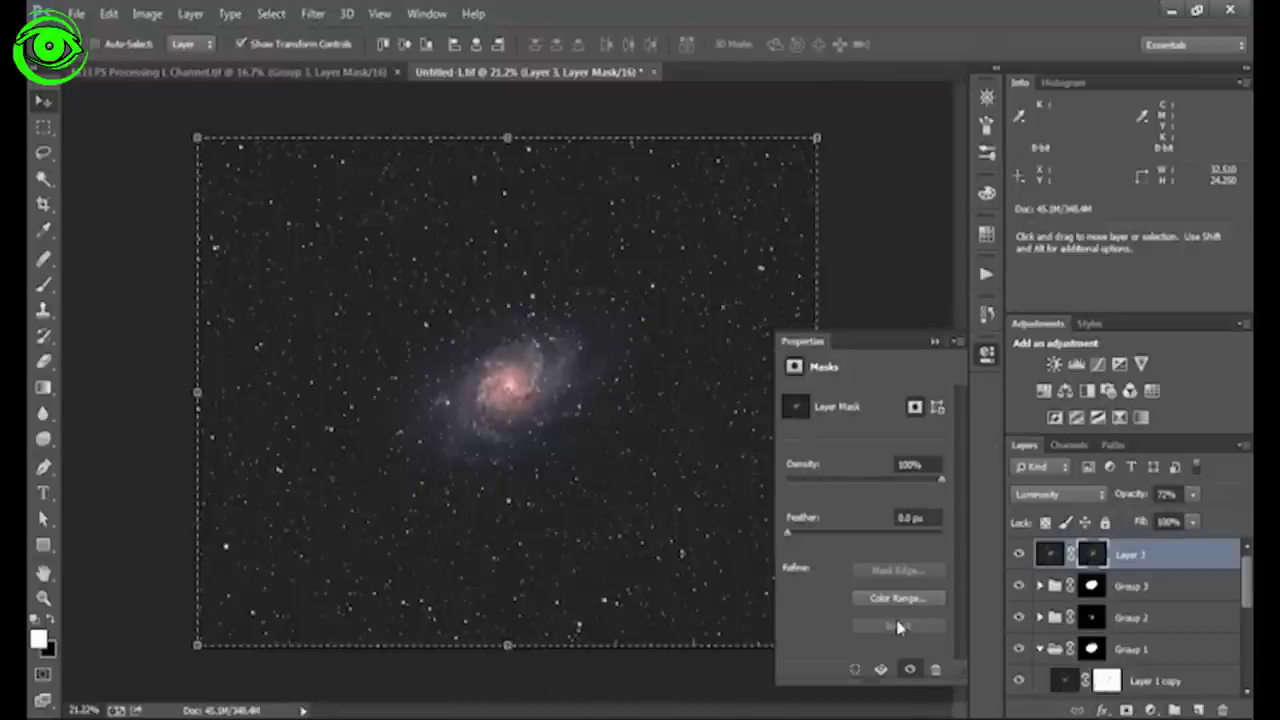
{"action": "left_click", "coordinate": [908, 671]}
{"action": "left_click", "coordinate": [908, 671]}
{"action": "left_click", "coordinate": [908, 671]}
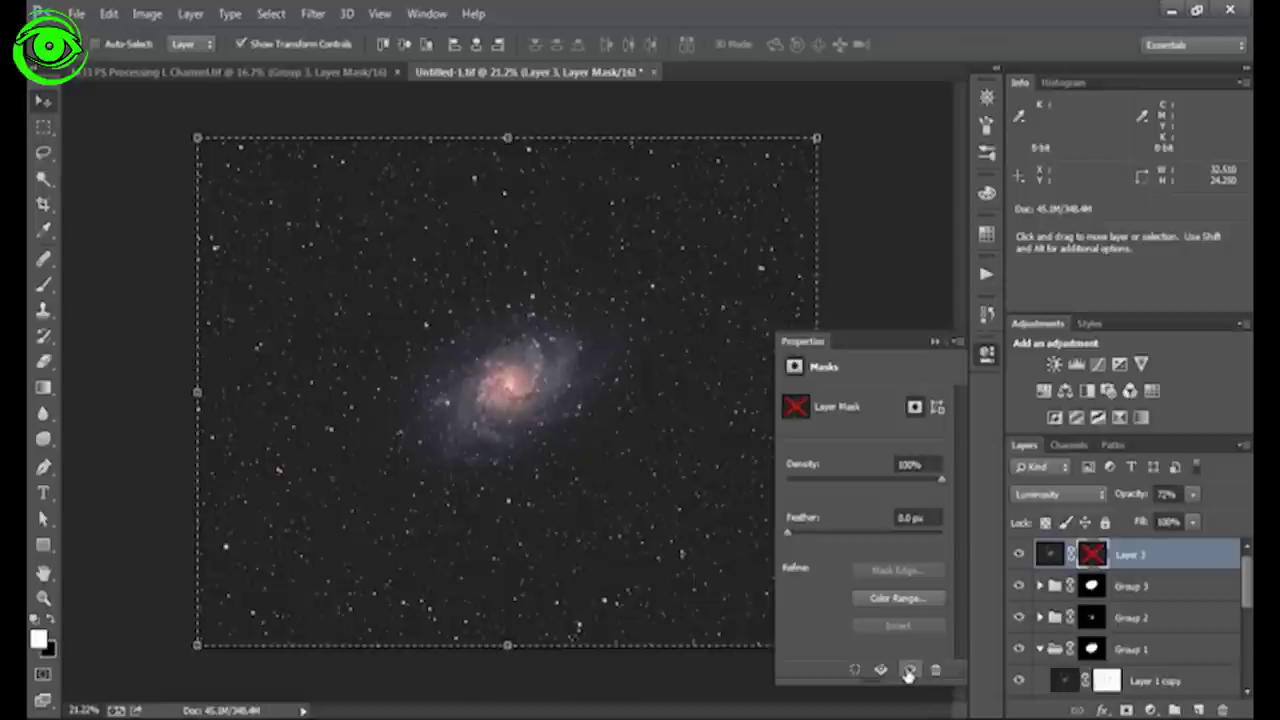
{"action": "left_click", "coordinate": [908, 671]}
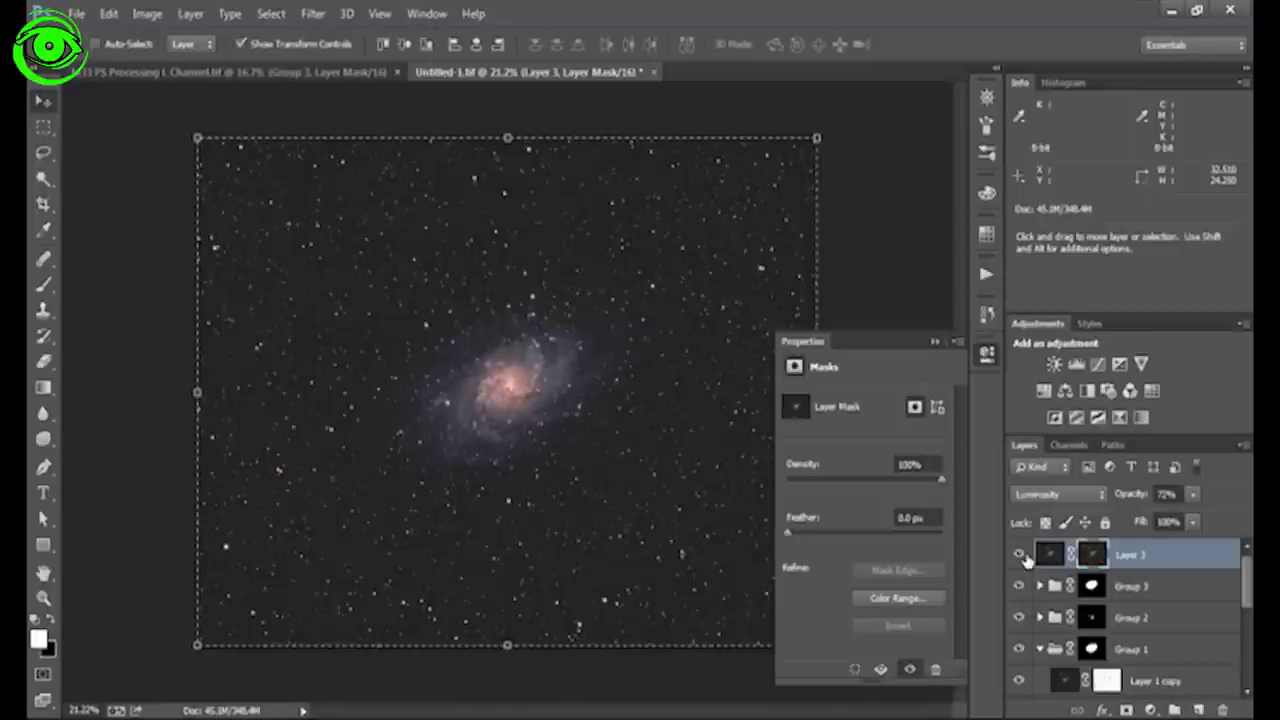
- Toggle Layer 3's visibility to compare, then zoom in closer on the galaxy
{"action": "left_click", "coordinate": [1021, 557]}
{"action": "left_click", "coordinate": [1021, 557]}
{"action": "left_click", "coordinate": [1021, 557]}
{"action": "left_click", "coordinate": [1021, 557]}
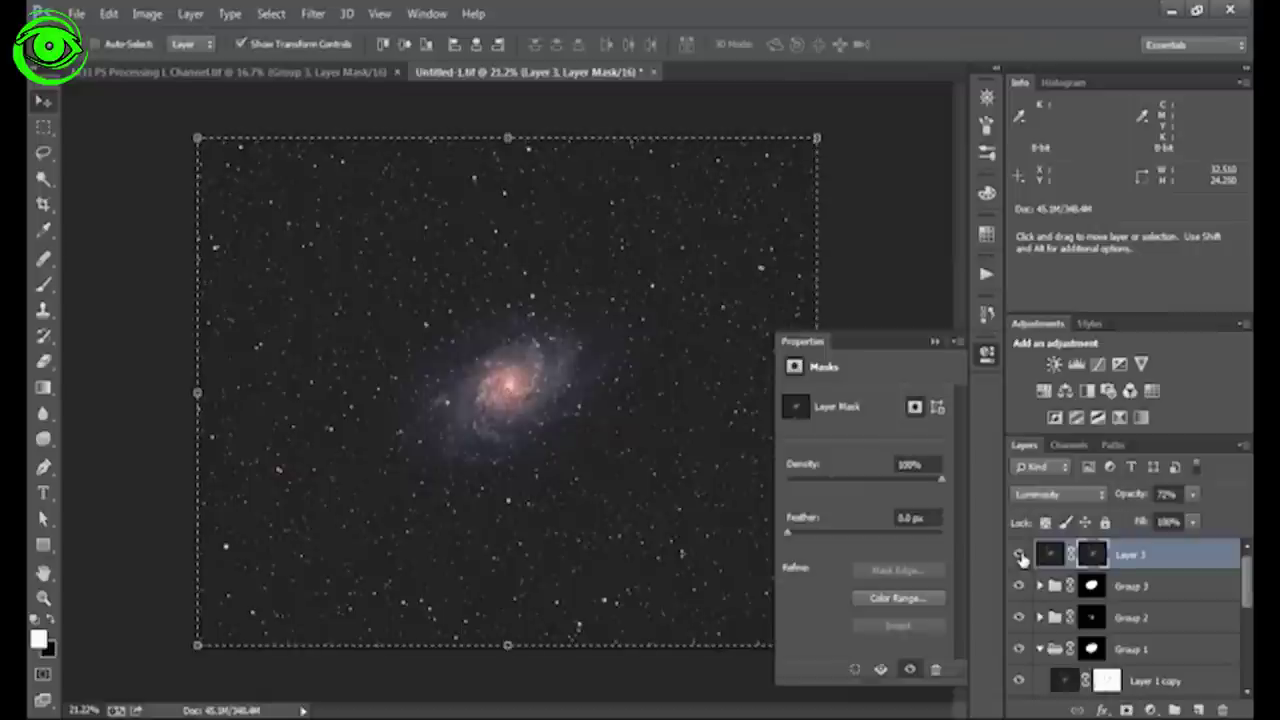
{"action": "left_click", "coordinate": [1021, 557]}
{"action": "left_click", "coordinate": [1021, 557]}
{"action": "left_click", "coordinate": [988, 120]}
{"action": "left_click_drag", "start_coordinate": [903, 204], "coordinate": [890, 207]}
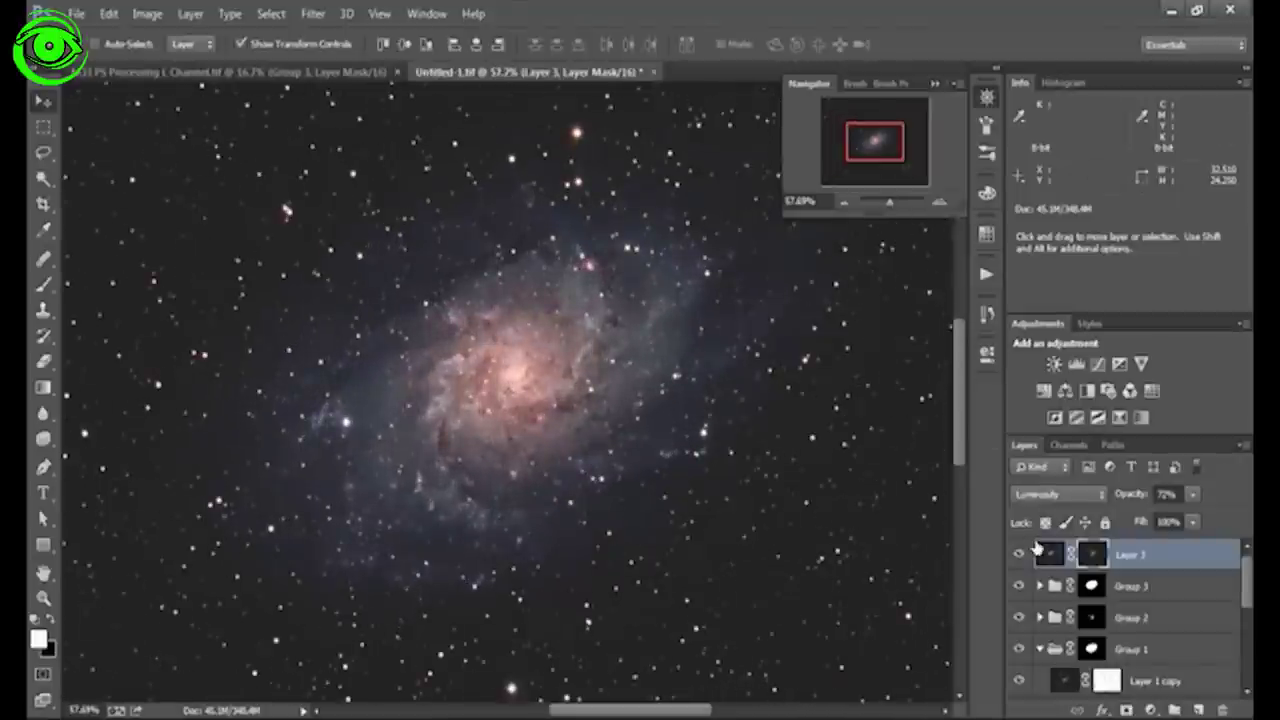
- Toggle Layer 3's visibility several times to compare the image with and without it
{"action": "left_click", "coordinate": [1019, 556]}
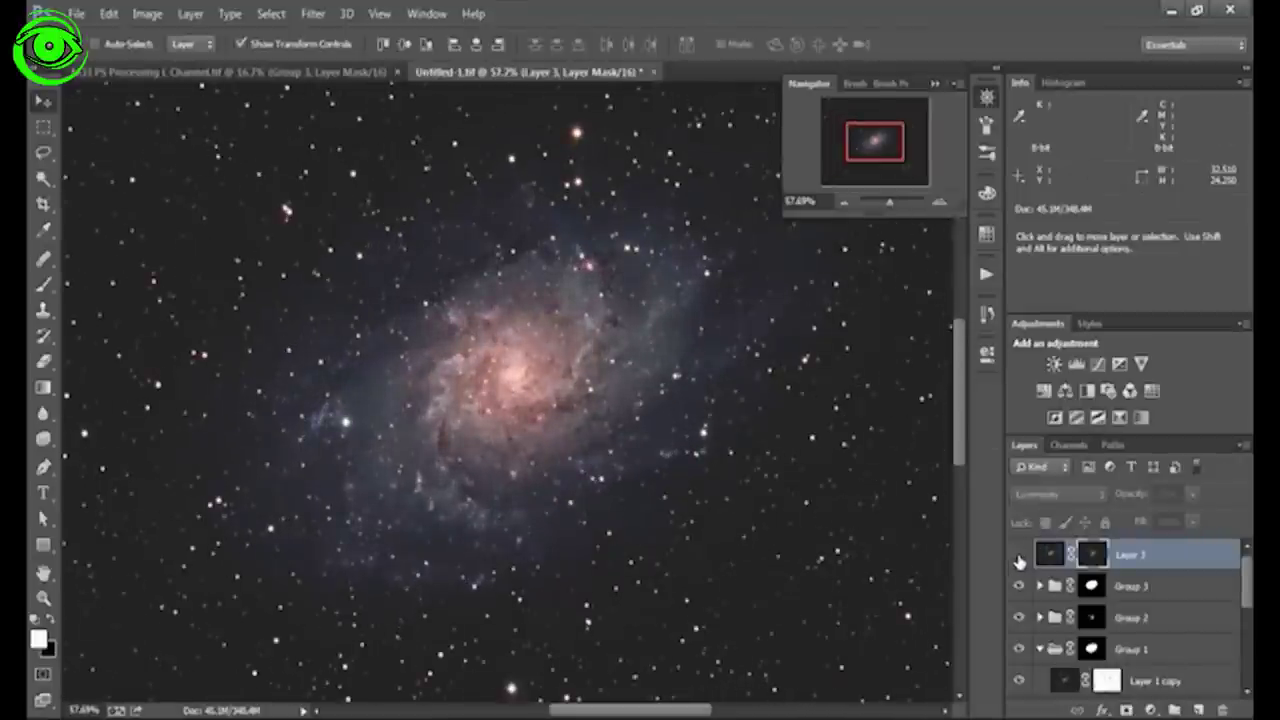
{"action": "left_click", "coordinate": [1019, 556]}
{"action": "left_click", "coordinate": [1019, 556]}
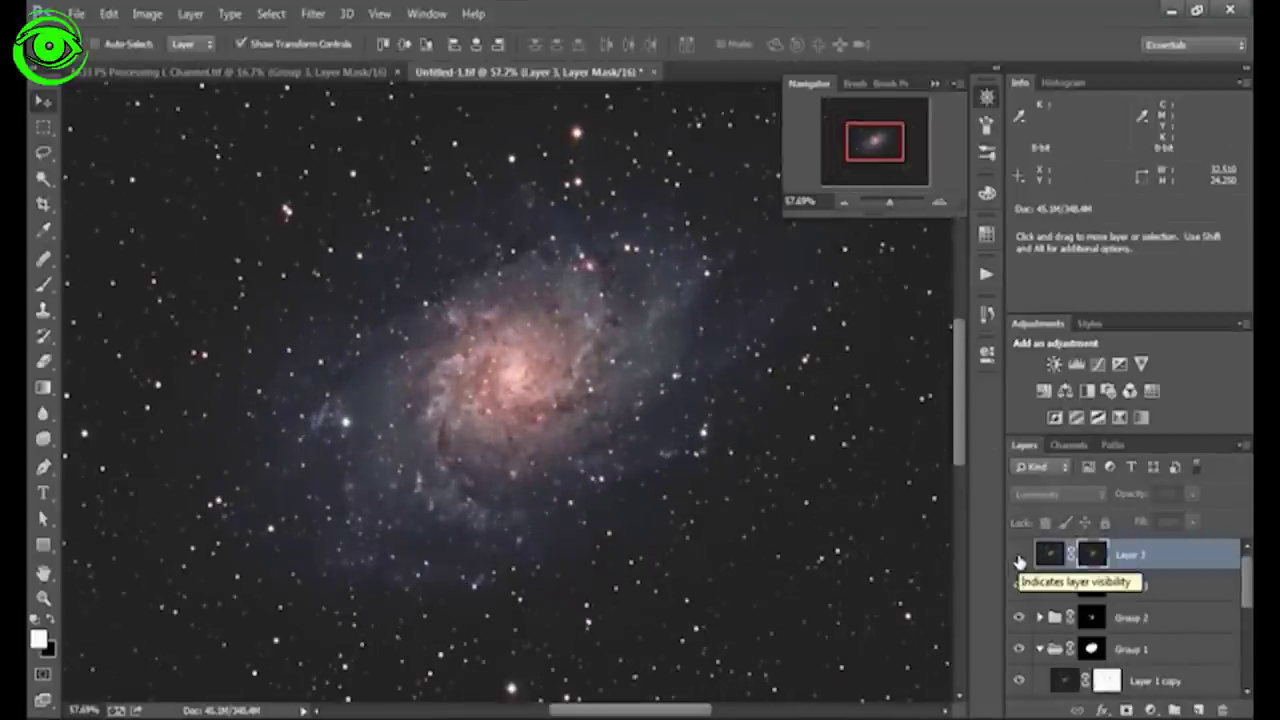
{"action": "left_click", "coordinate": [1019, 556]}
{"action": "left_click", "coordinate": [1019, 556]}
{"action": "left_click", "coordinate": [1019, 556]}
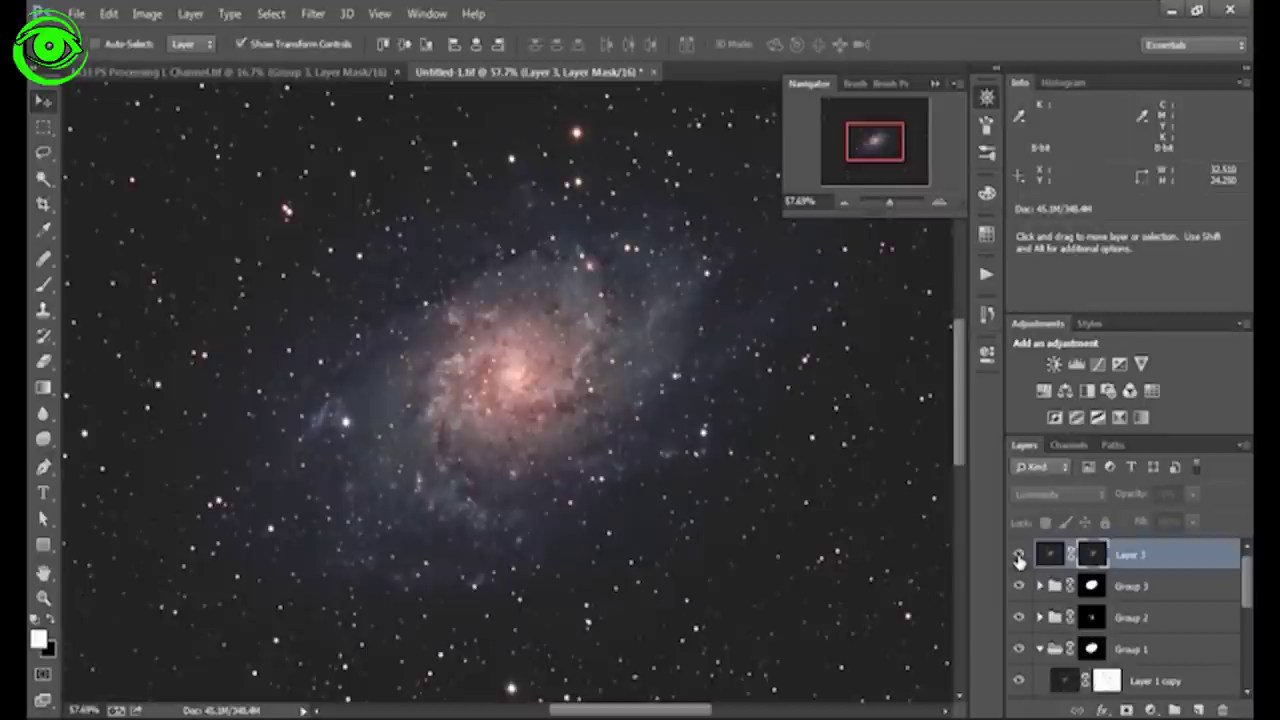
{"action": "left_click", "coordinate": [1019, 556]}
{"action": "left_click", "coordinate": [1019, 556]}
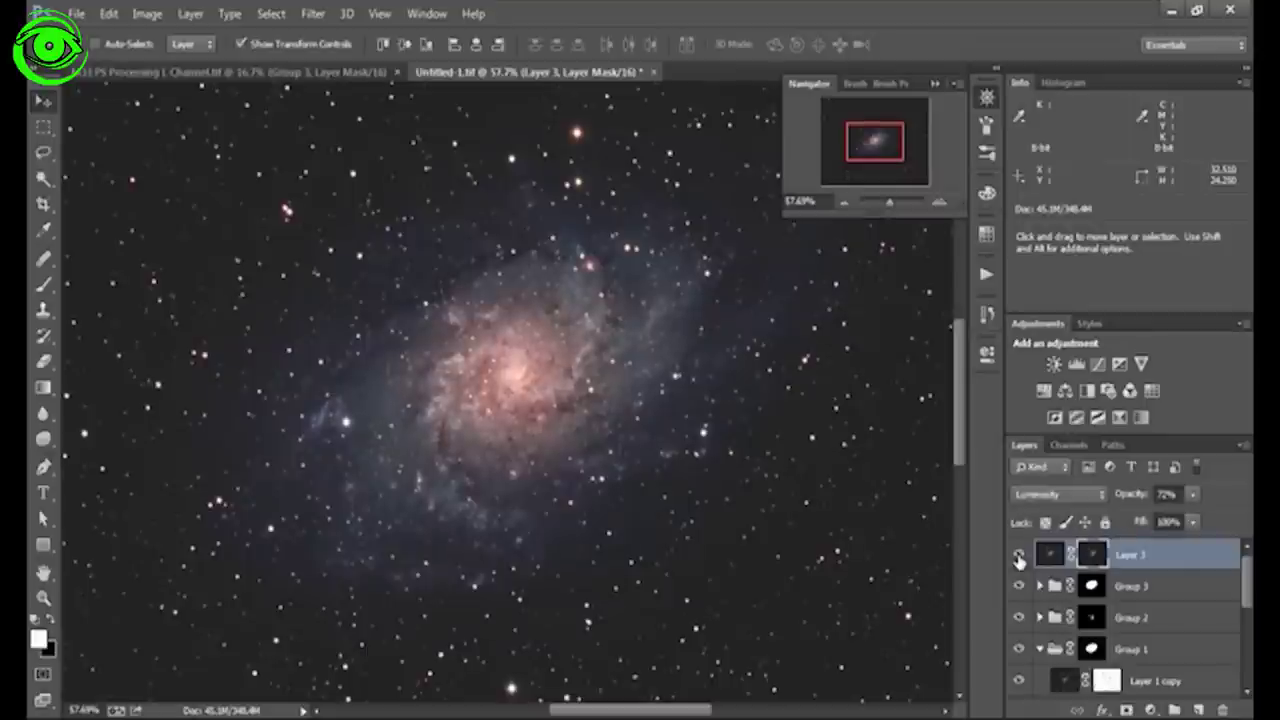
- Put Layer 3 into a new Group 4, collapse it, and select Group 3's layer mask
{"action": "left_click_drag", "start_coordinate": [1048, 558], "coordinate": [1175, 707]}
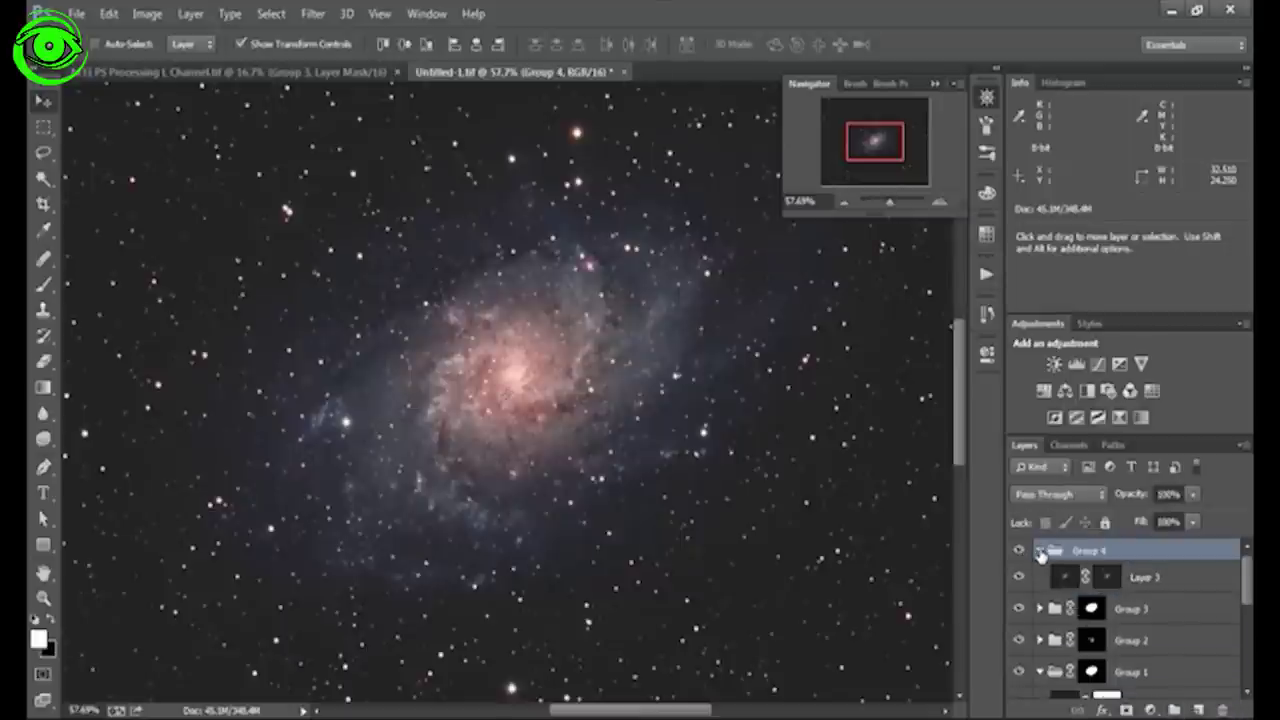
{"action": "left_click", "coordinate": [1040, 553]}
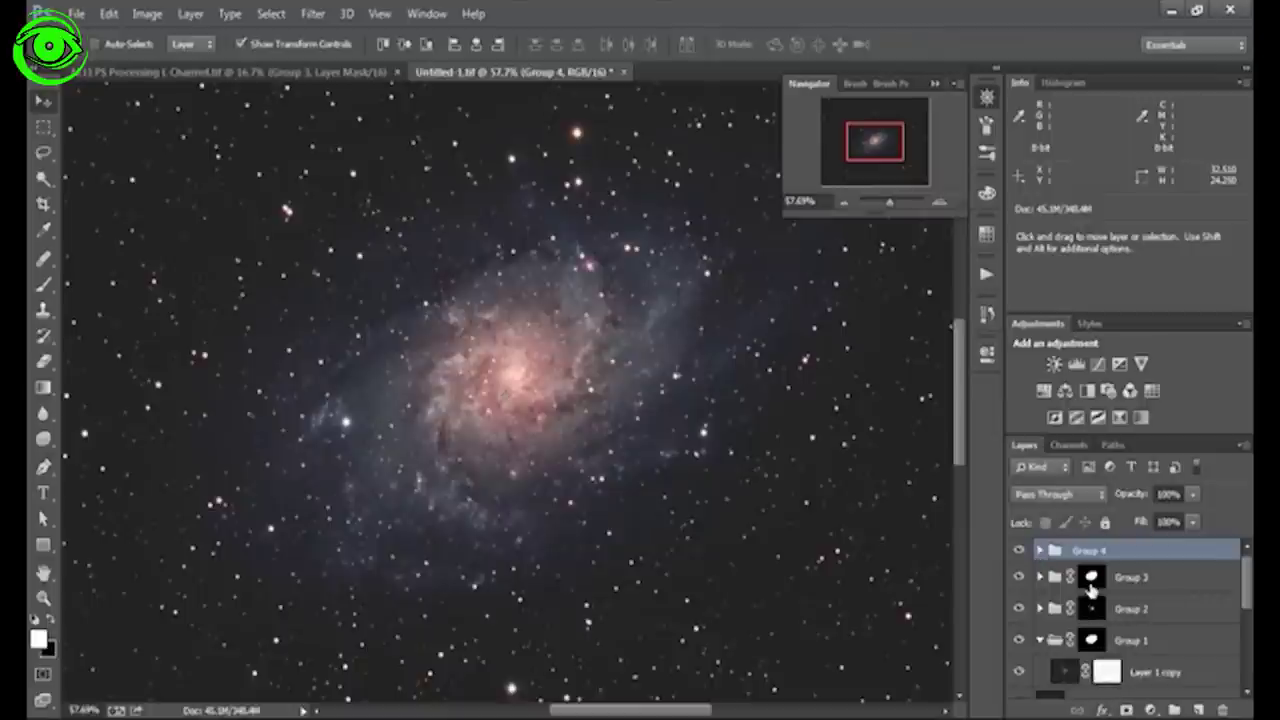
{"action": "left_click", "coordinate": [1092, 580]}
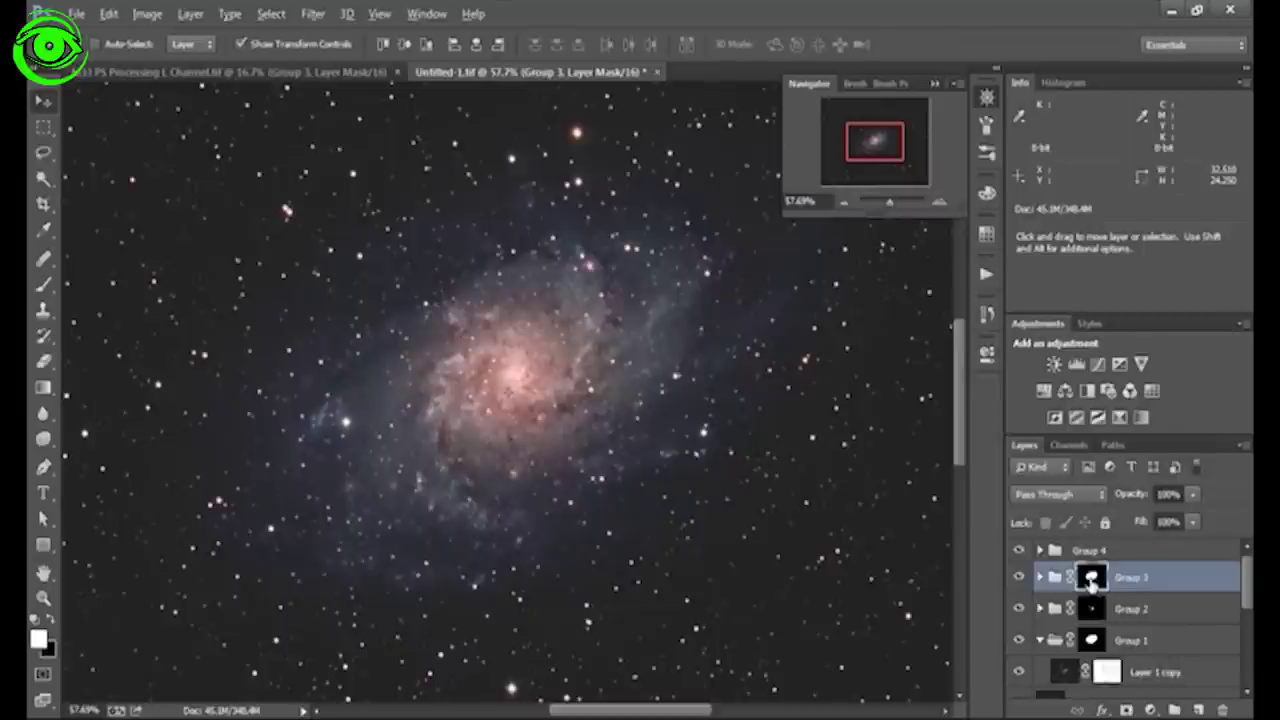
- Paste Group 3's soft galaxy-shaped mask into a new layer mask on Group 4
{"action": "left_click", "coordinate": [1091, 580], "text": "alt"}
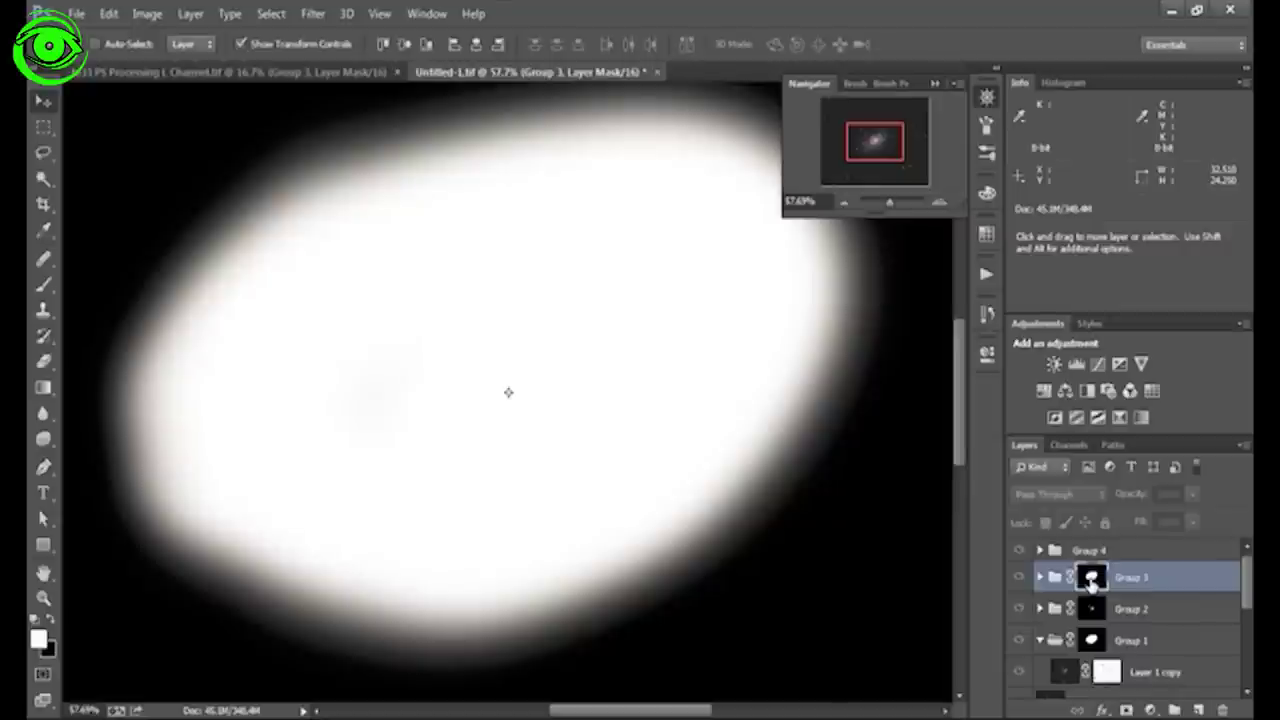
{"action": "left_click", "coordinate": [1052, 553]}
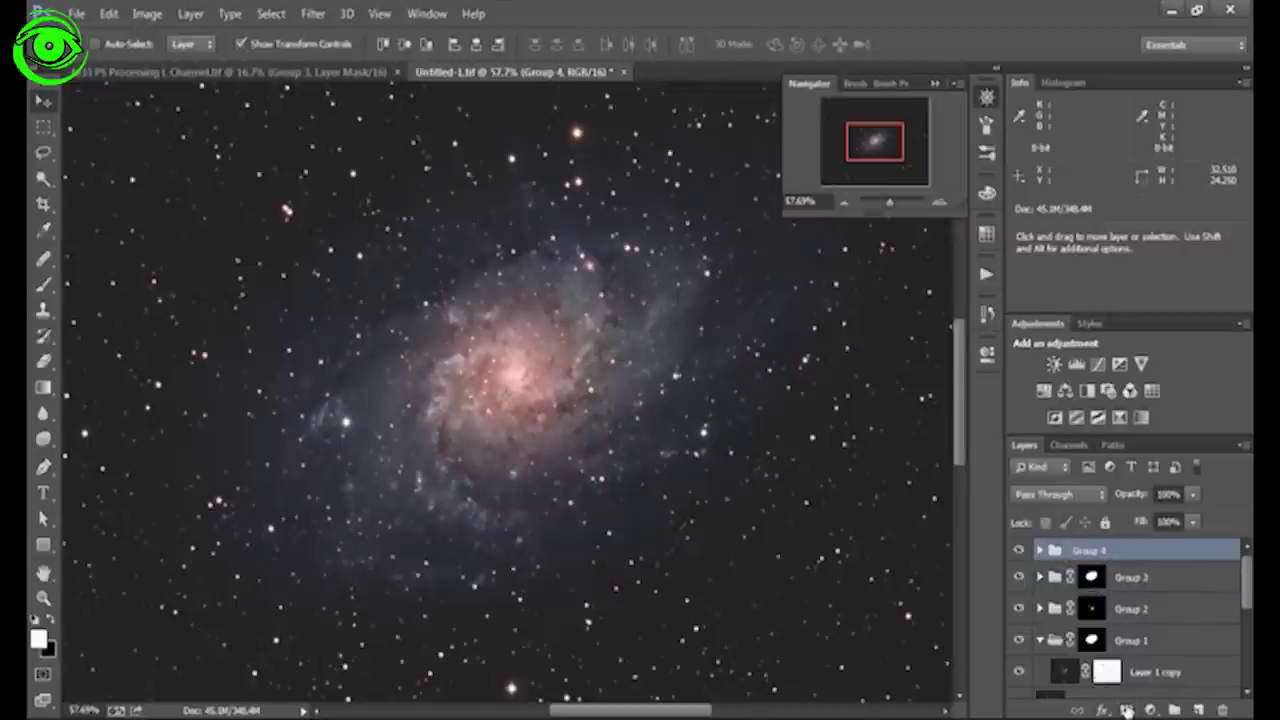
{"action": "left_click", "coordinate": [1127, 708]}
{"action": "left_click", "coordinate": [1091, 555], "text": "alt"}
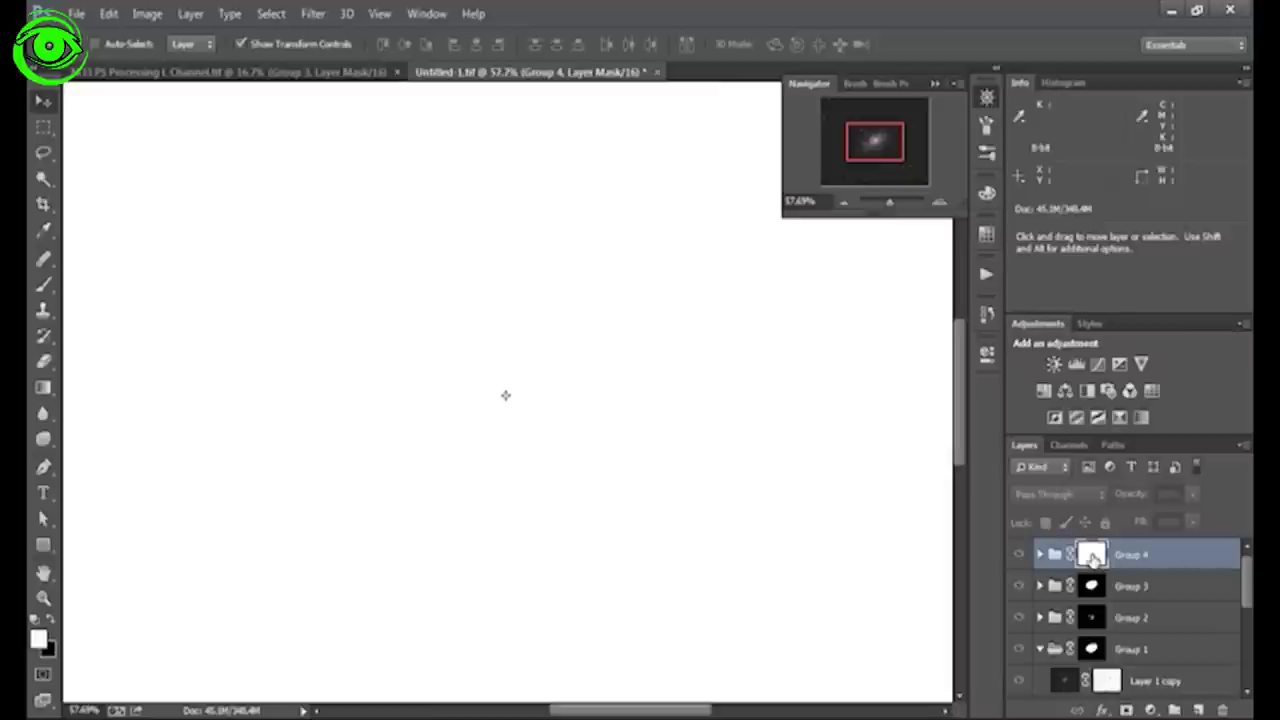
{"action": "key", "text": "ctrl+v"}
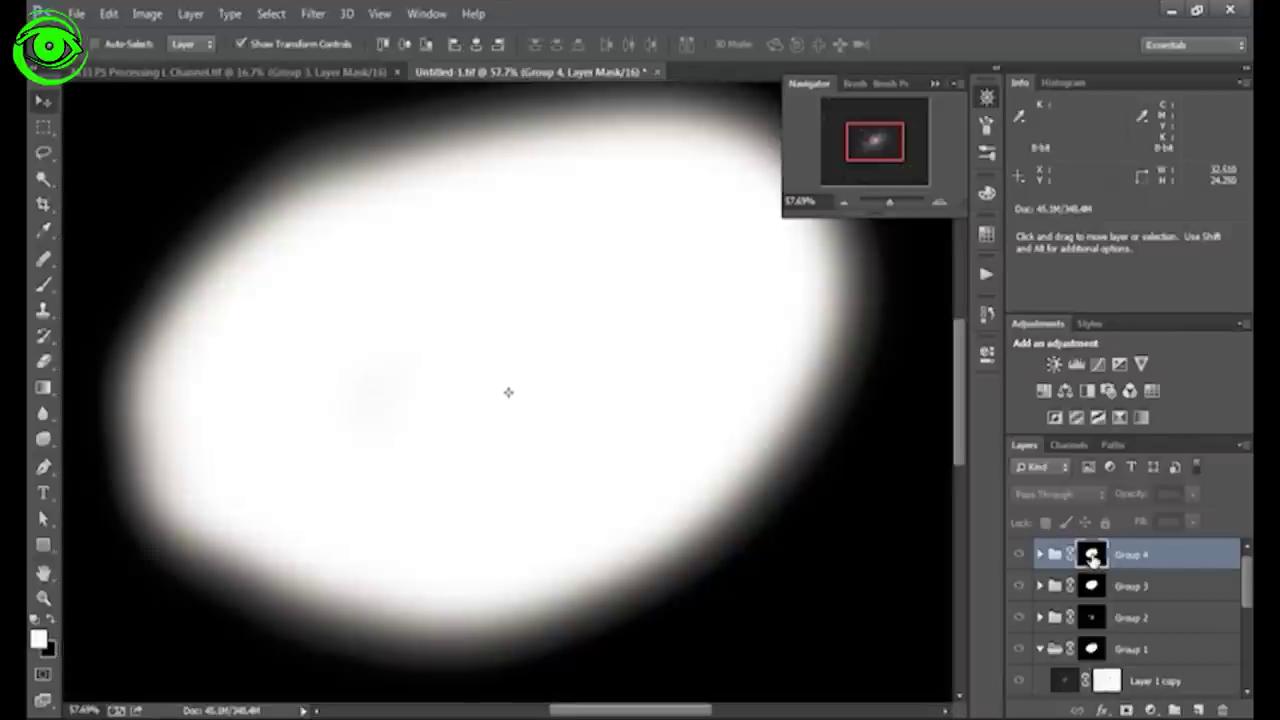
{"action": "left_click", "coordinate": [1055, 554]}
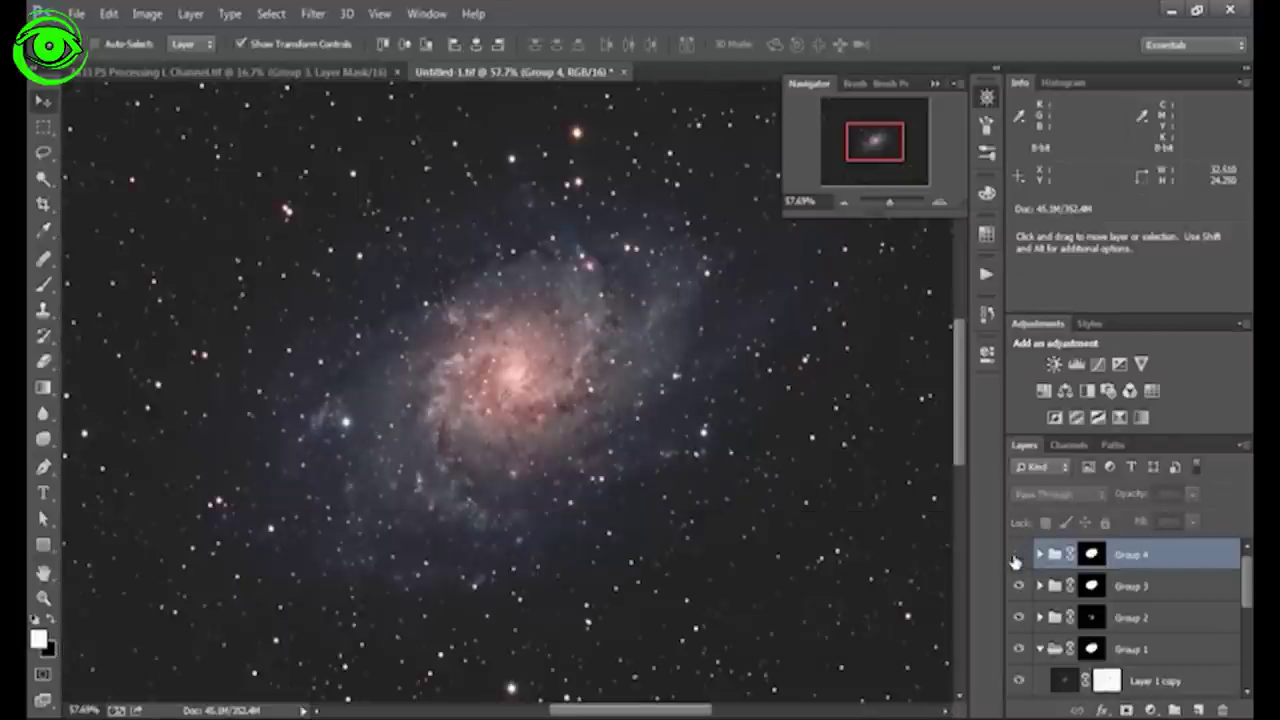
{"action": "left_click", "coordinate": [1017, 555]}
{"action": "left_click", "coordinate": [1017, 556]}
{"action": "left_click", "coordinate": [1017, 556]}
{"action": "left_click", "coordinate": [1017, 556]}
{"action": "left_click", "coordinate": [1017, 556]}
{"action": "left_click", "coordinate": [1017, 556]}
{"action": "left_click", "coordinate": [1017, 556]}
{"action": "left_click", "coordinate": [1017, 556]}
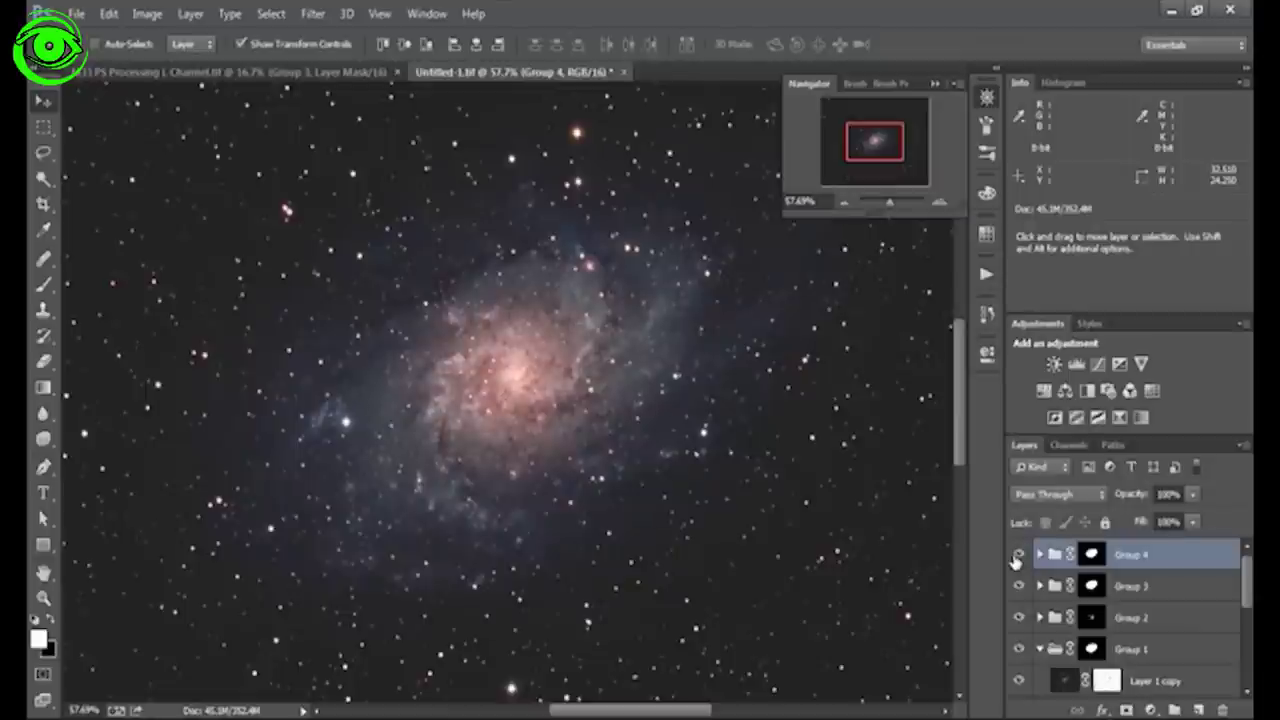
{"action": "left_click", "coordinate": [1017, 556]}
{"action": "left_click_drag", "start_coordinate": [889, 203], "coordinate": [896, 206]}
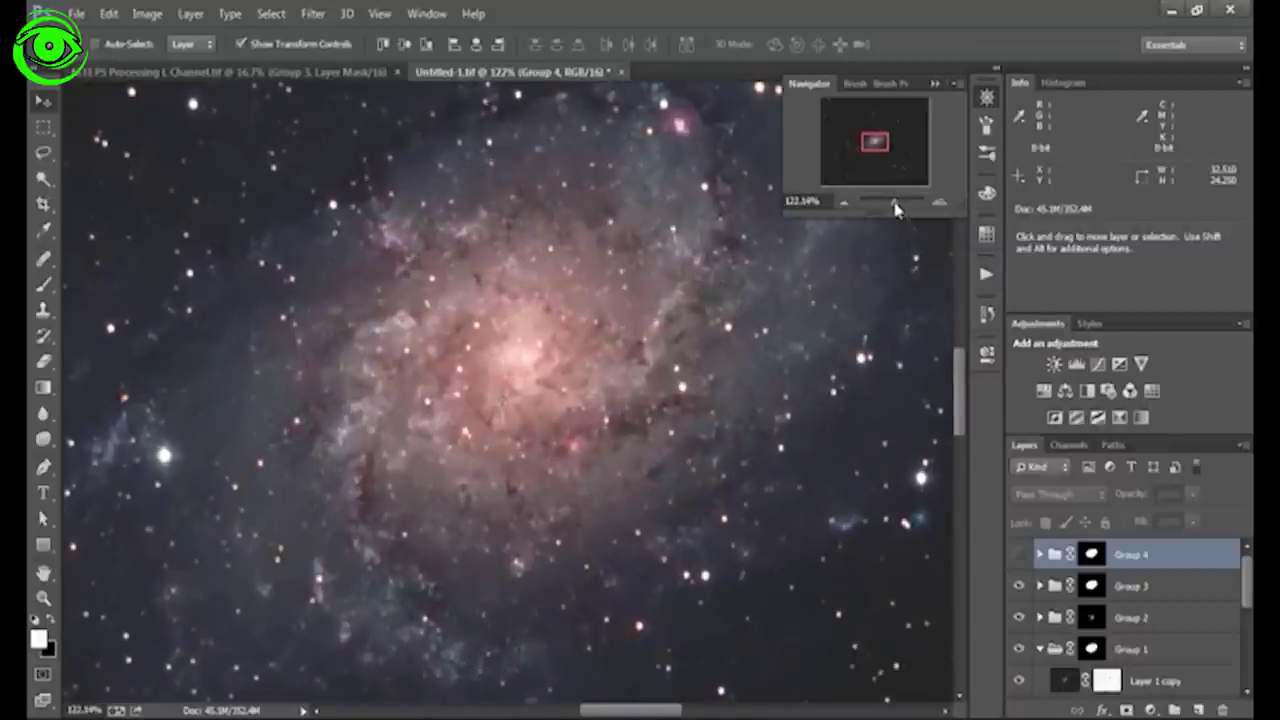
{"action": "left_click", "coordinate": [1019, 555]}
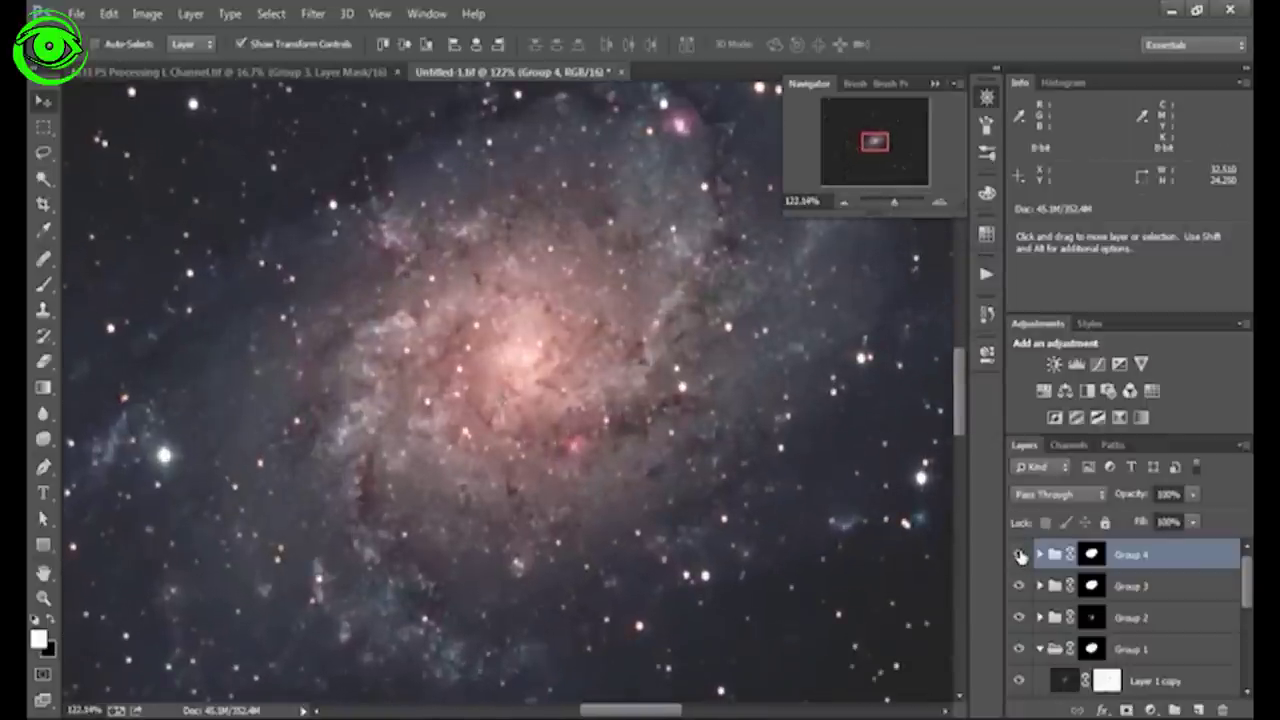
{"action": "left_click", "coordinate": [1020, 556]}
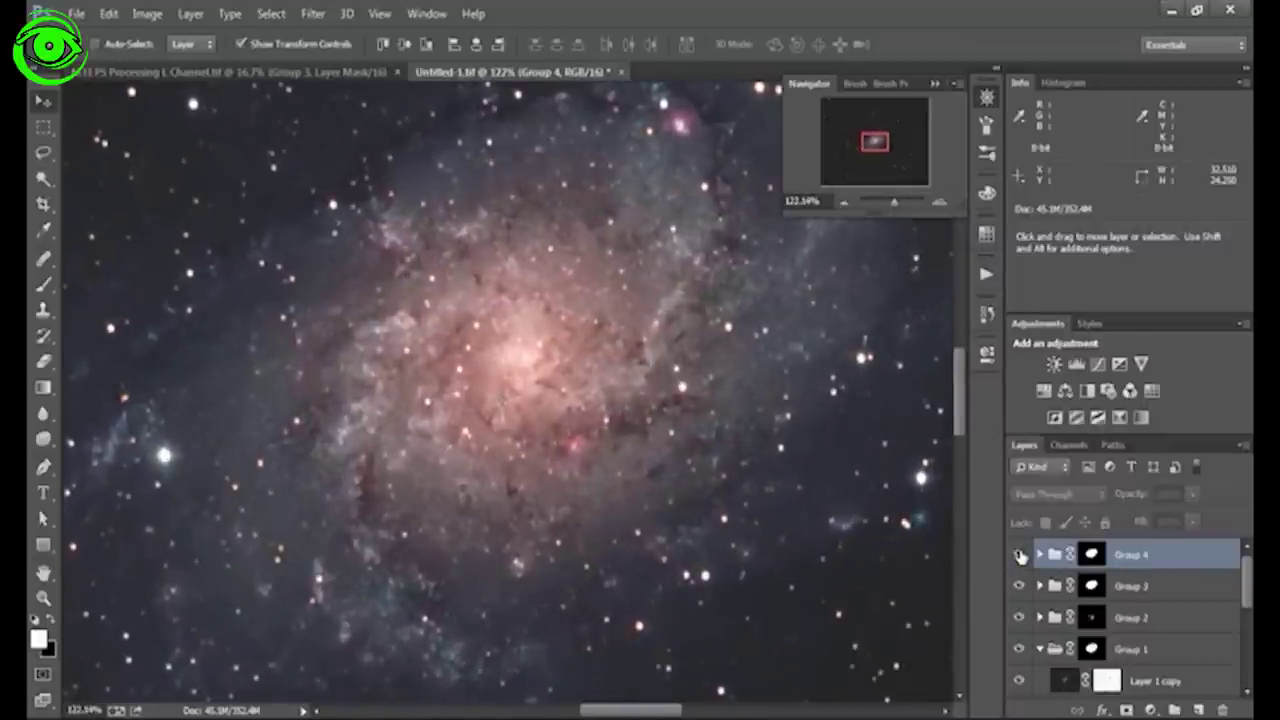
{"action": "left_click", "coordinate": [1020, 556]}
{"action": "left_click", "coordinate": [1020, 556]}
{"action": "left_click", "coordinate": [1020, 556]}
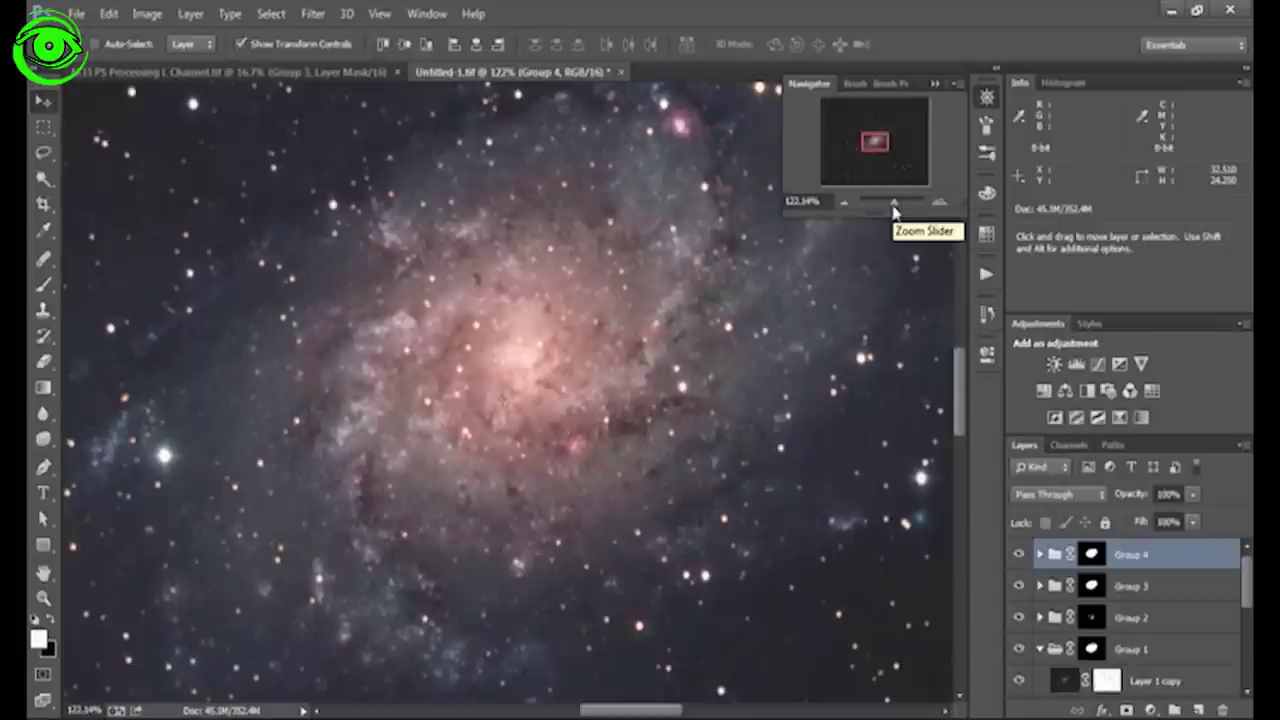
{"action": "left_click_drag", "start_coordinate": [894, 207], "coordinate": [889, 221]}
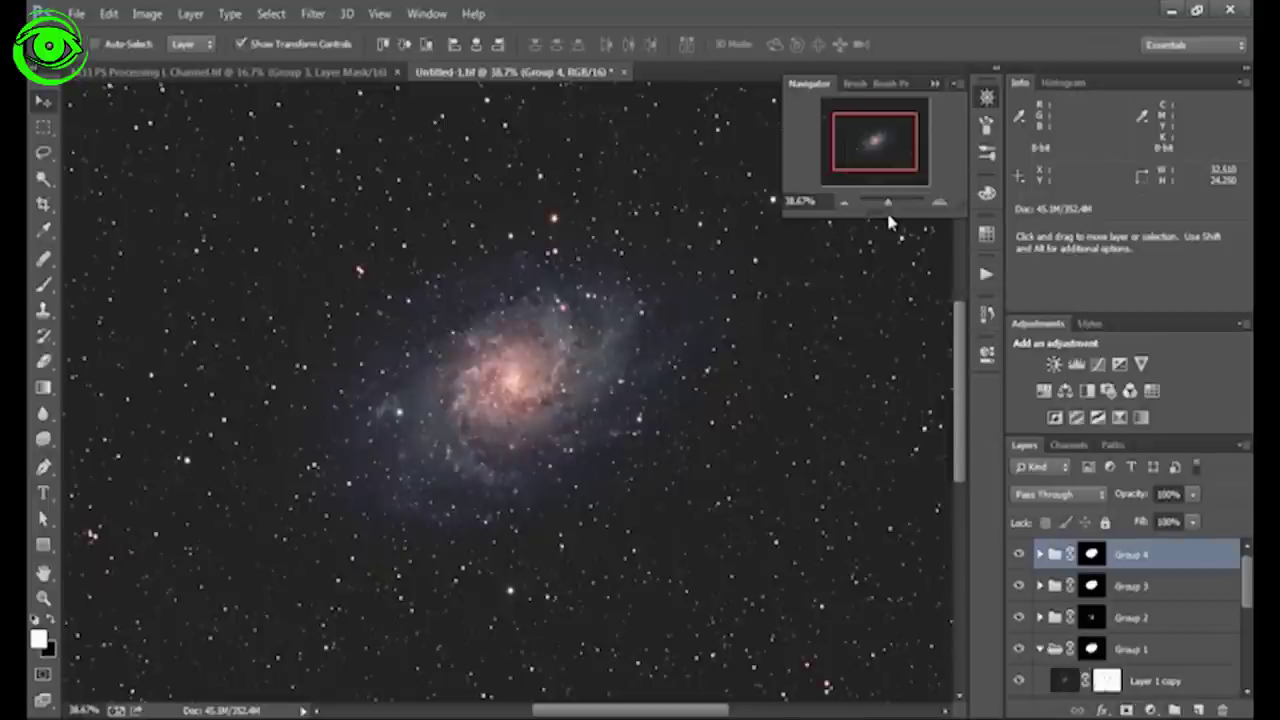
{"action": "left_click_drag", "start_coordinate": [889, 204], "coordinate": [892, 208]}
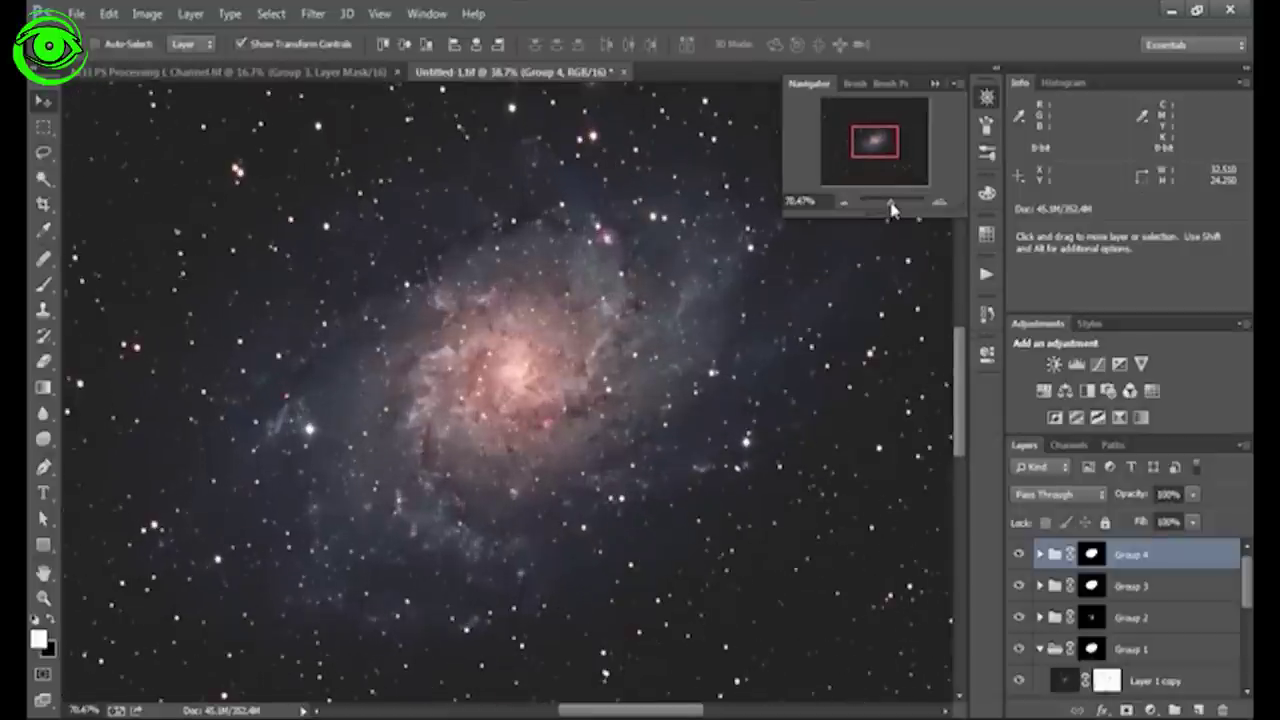
{"action": "left_click", "coordinate": [1119, 418]}
- Add a Selective Color layer with Magentas Cyan set to -100%
{"action": "left_click", "coordinate": [1118, 420]}
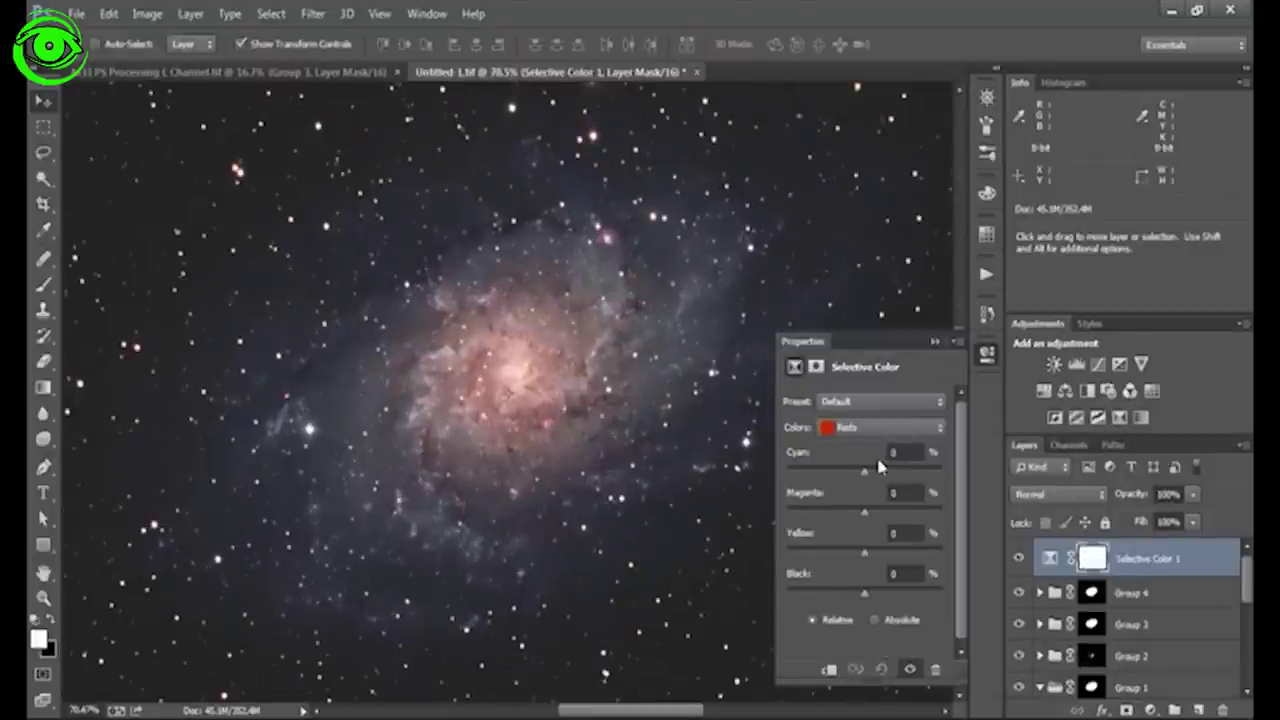
{"action": "left_click", "coordinate": [925, 428]}
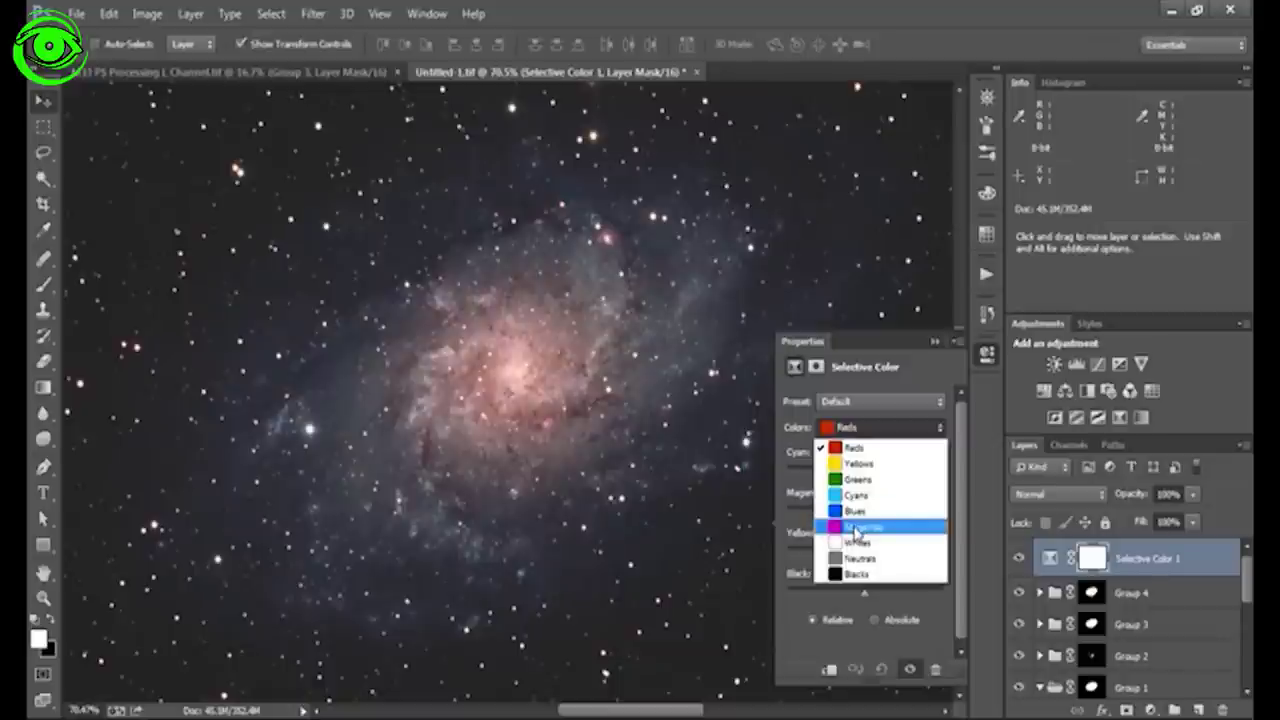
{"action": "left_click", "coordinate": [856, 527]}
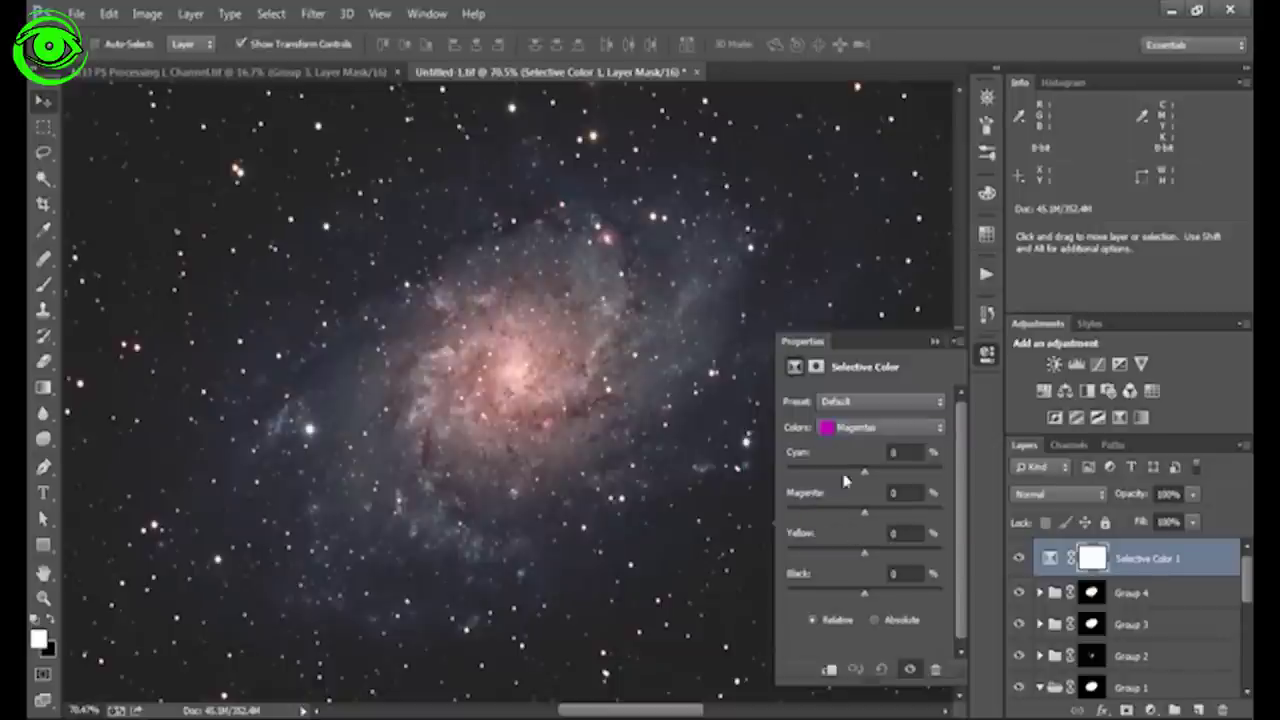
{"action": "left_click_drag", "start_coordinate": [866, 474], "coordinate": [762, 476]}
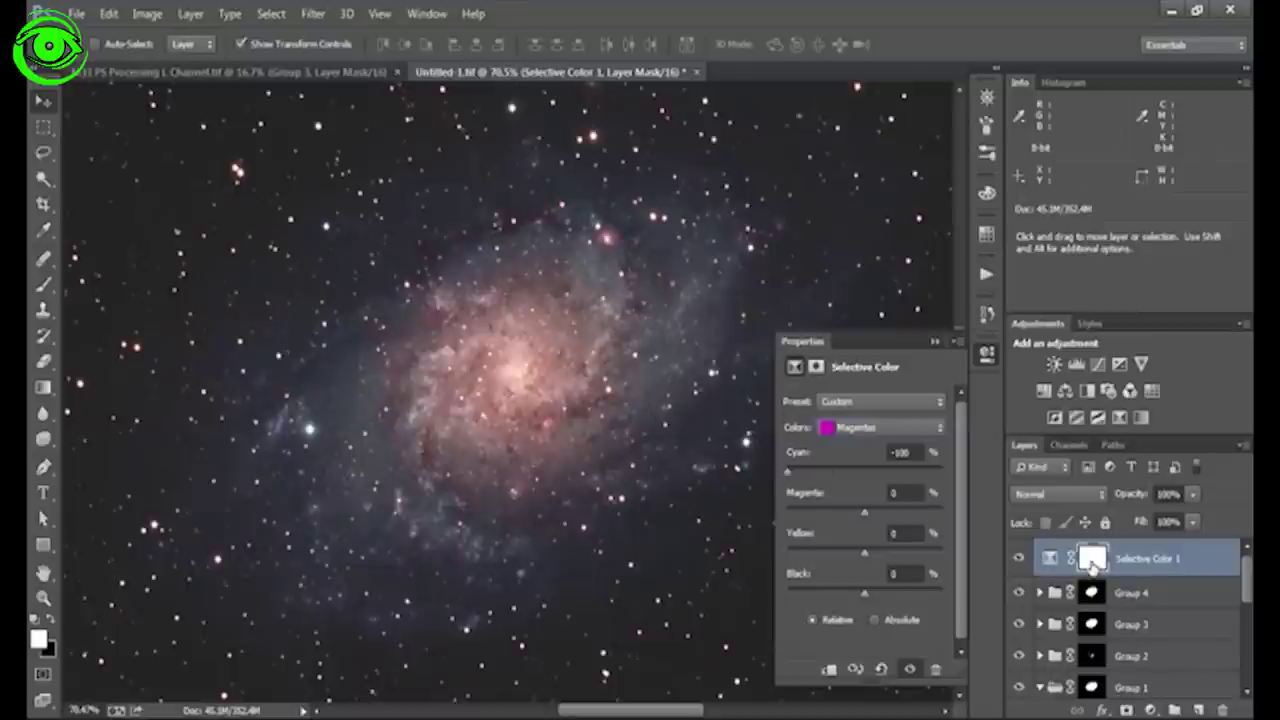
- Invert the Selective Color layer's mask to black, hiding the effect
{"action": "left_click", "coordinate": [1093, 560]}
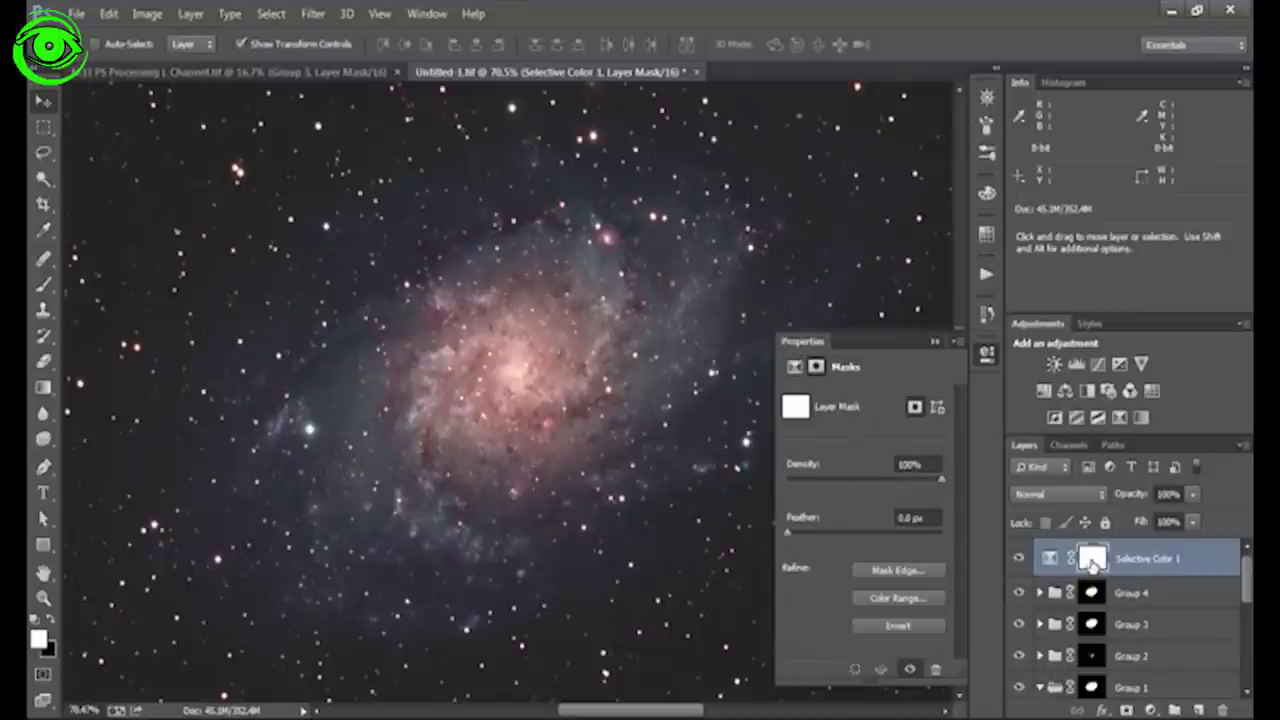
{"action": "left_click", "coordinate": [908, 625]}
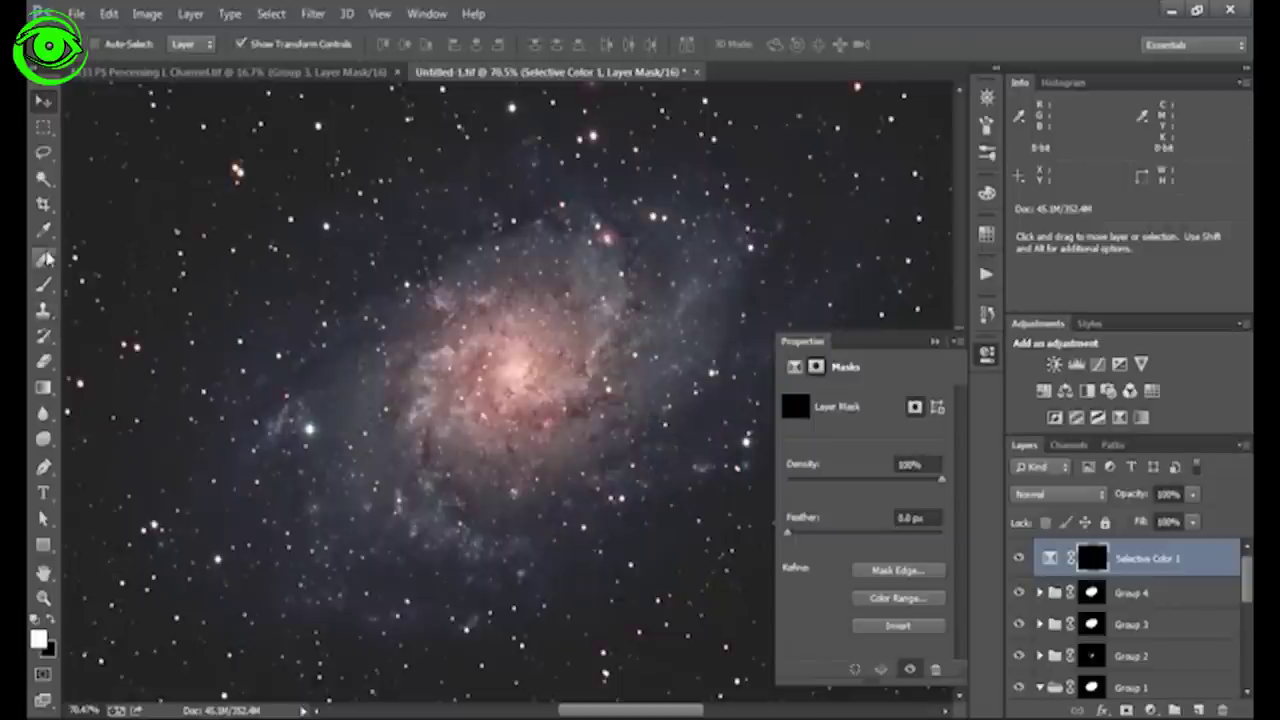
{"action": "left_click", "coordinate": [45, 285]}
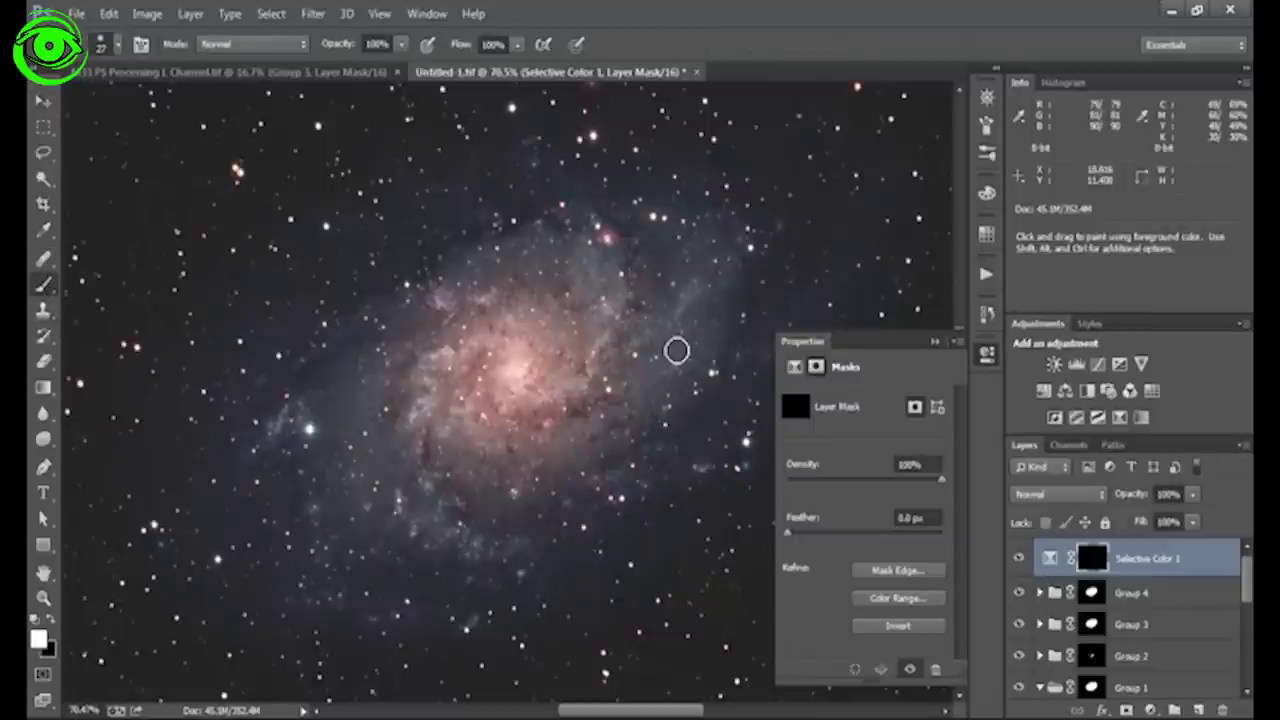
- Zoom in on the galaxy core and set the view to 100%
{"action": "left_click_drag", "start_coordinate": [884, 202], "coordinate": [896, 202]}
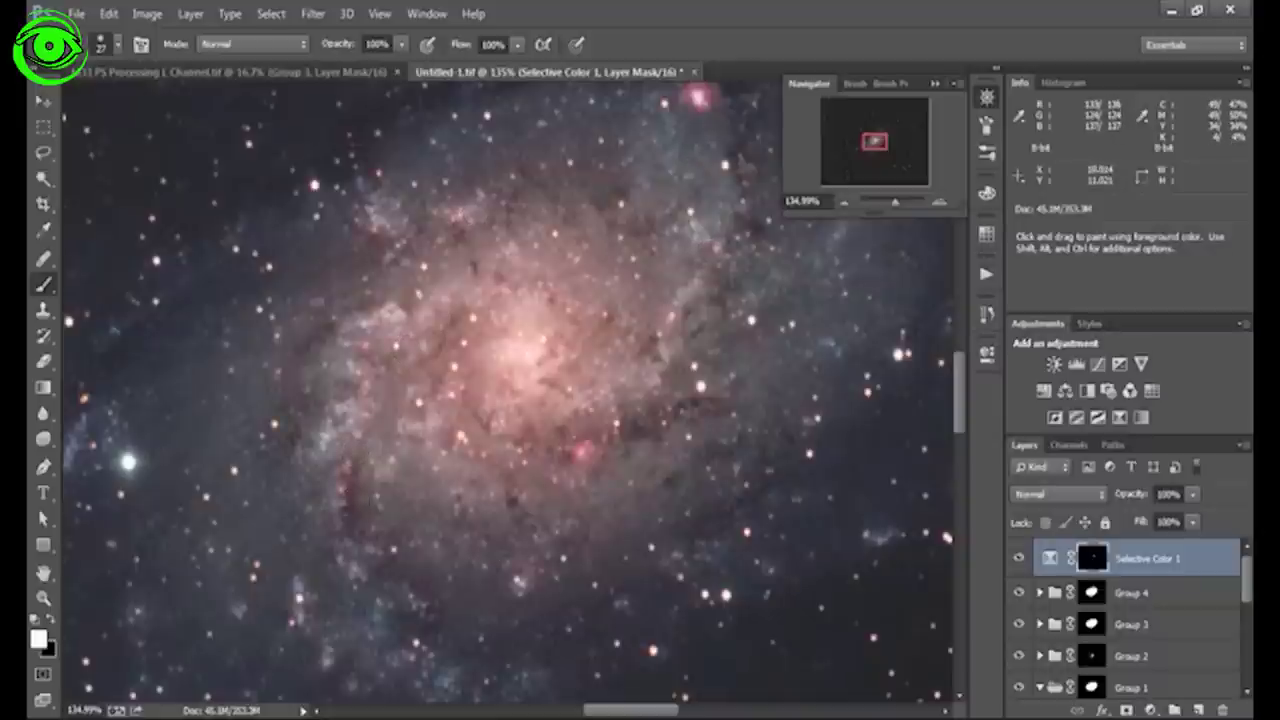
{"action": "left_click_drag", "start_coordinate": [899, 205], "coordinate": [895, 208]}
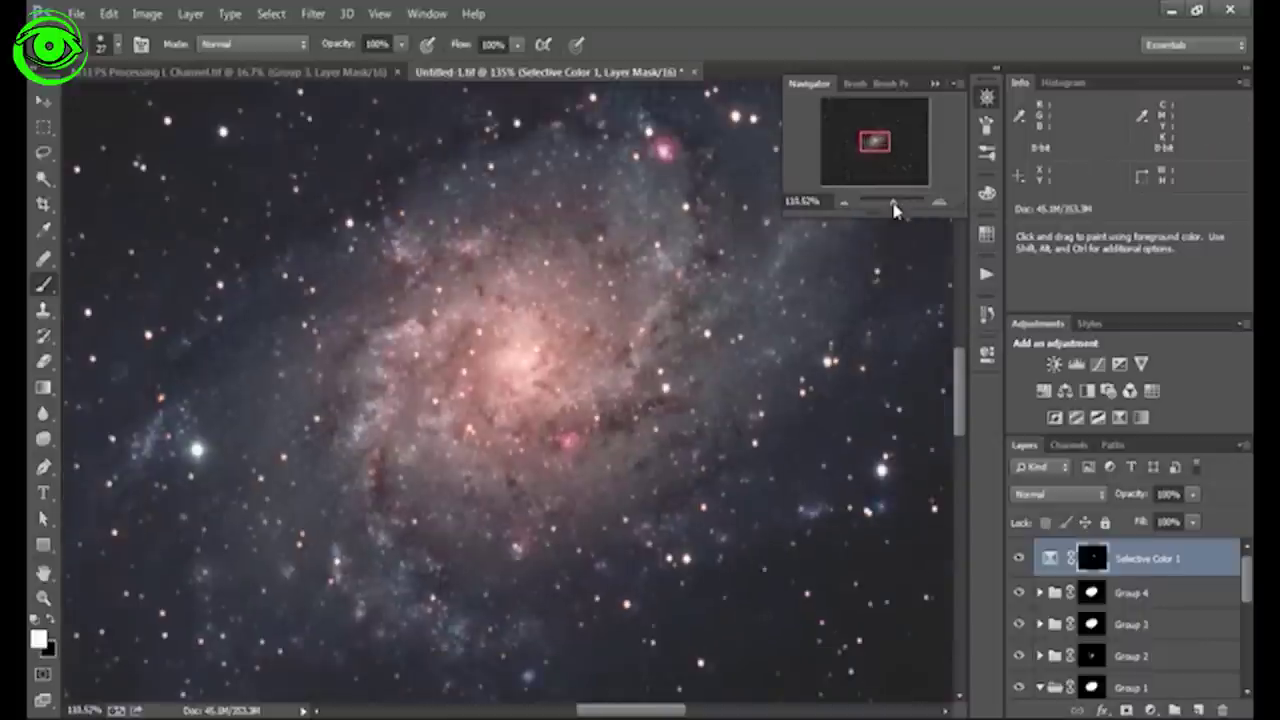
{"action": "key", "text": "ctrl+1"}
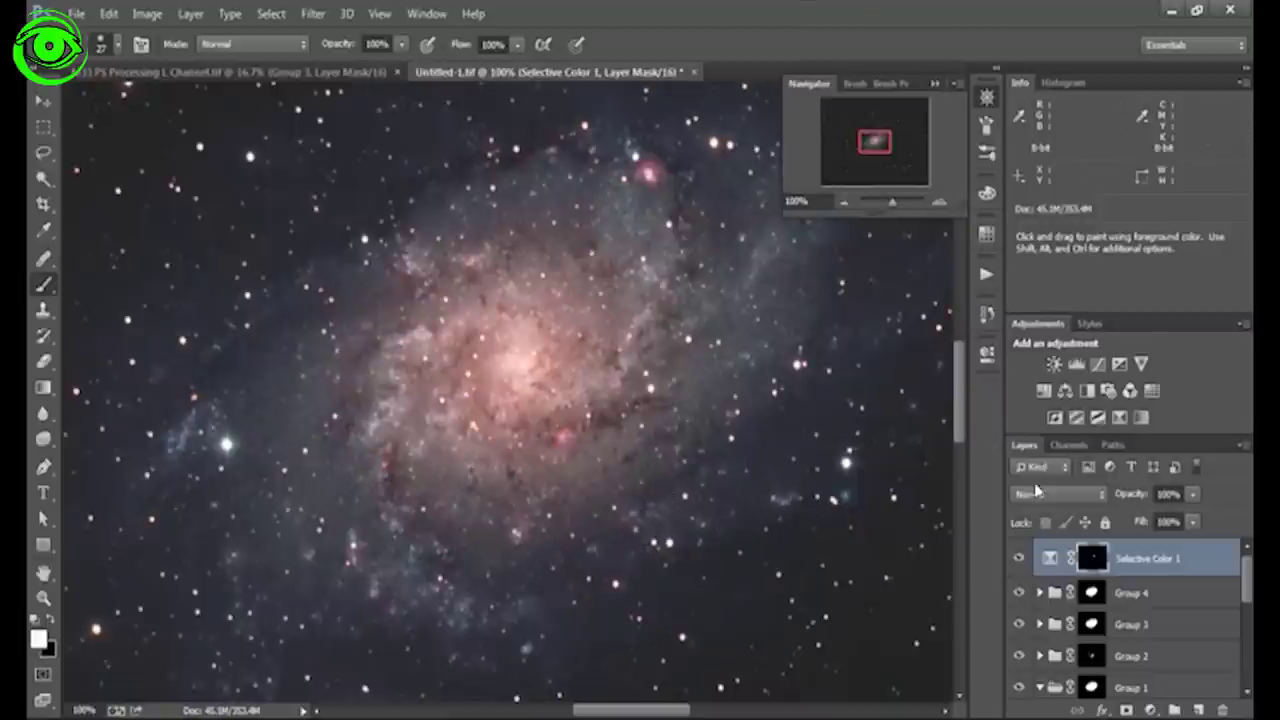
- Toggle Selective Color 1 off and on to compare the galaxy
{"action": "left_click", "coordinate": [1019, 558]}
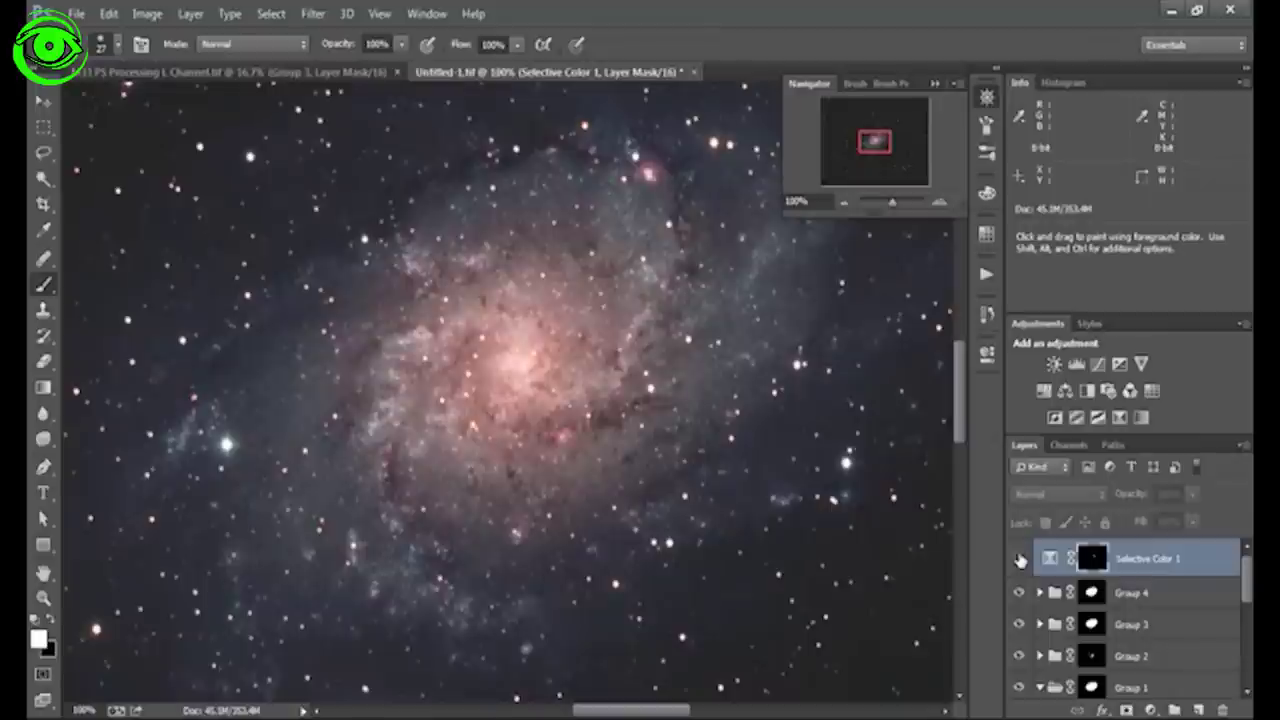
{"action": "left_click", "coordinate": [1019, 558]}
{"action": "left_click", "coordinate": [1019, 558]}
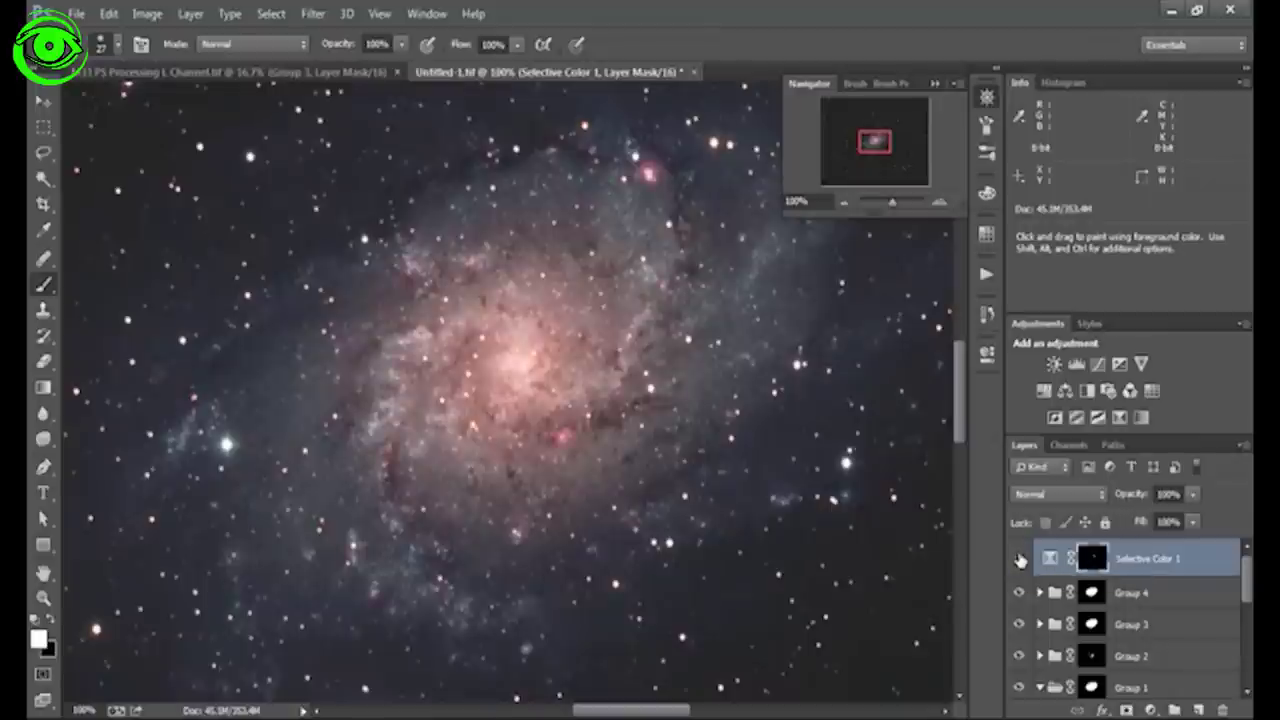
{"action": "left_click", "coordinate": [1019, 558]}
{"action": "left_click", "coordinate": [1019, 558]}
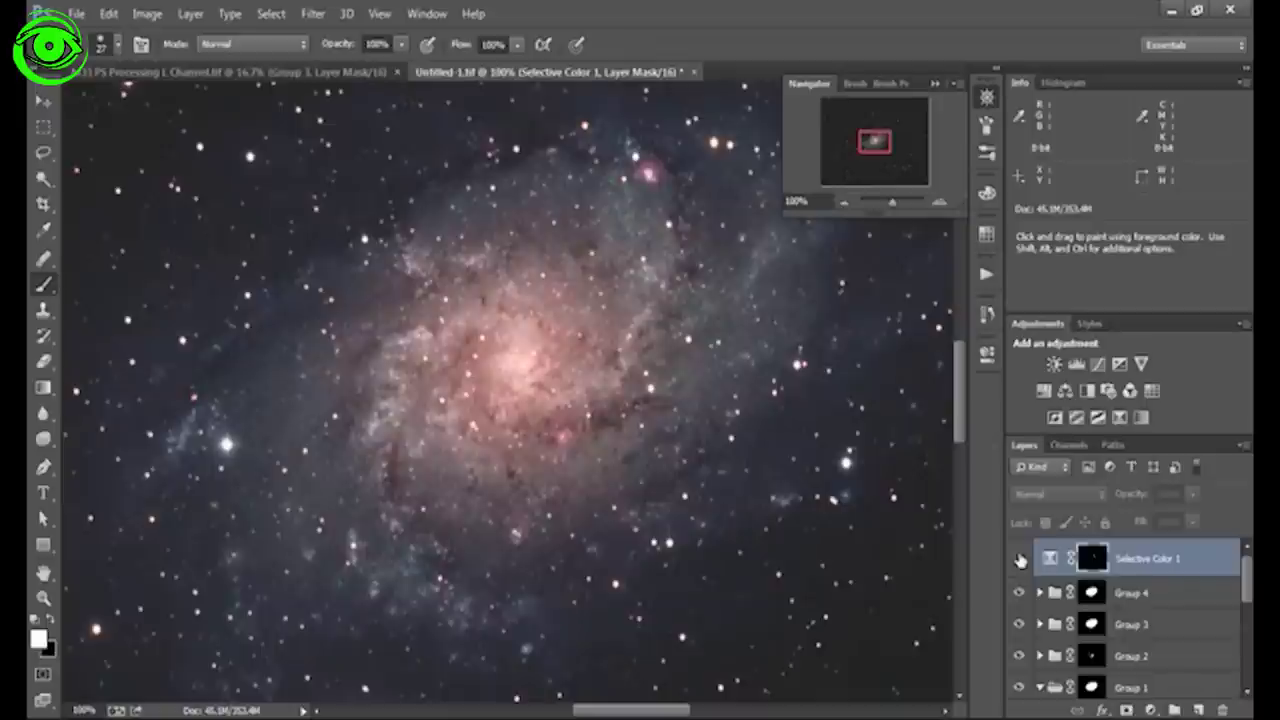
{"action": "left_click", "coordinate": [1019, 558]}
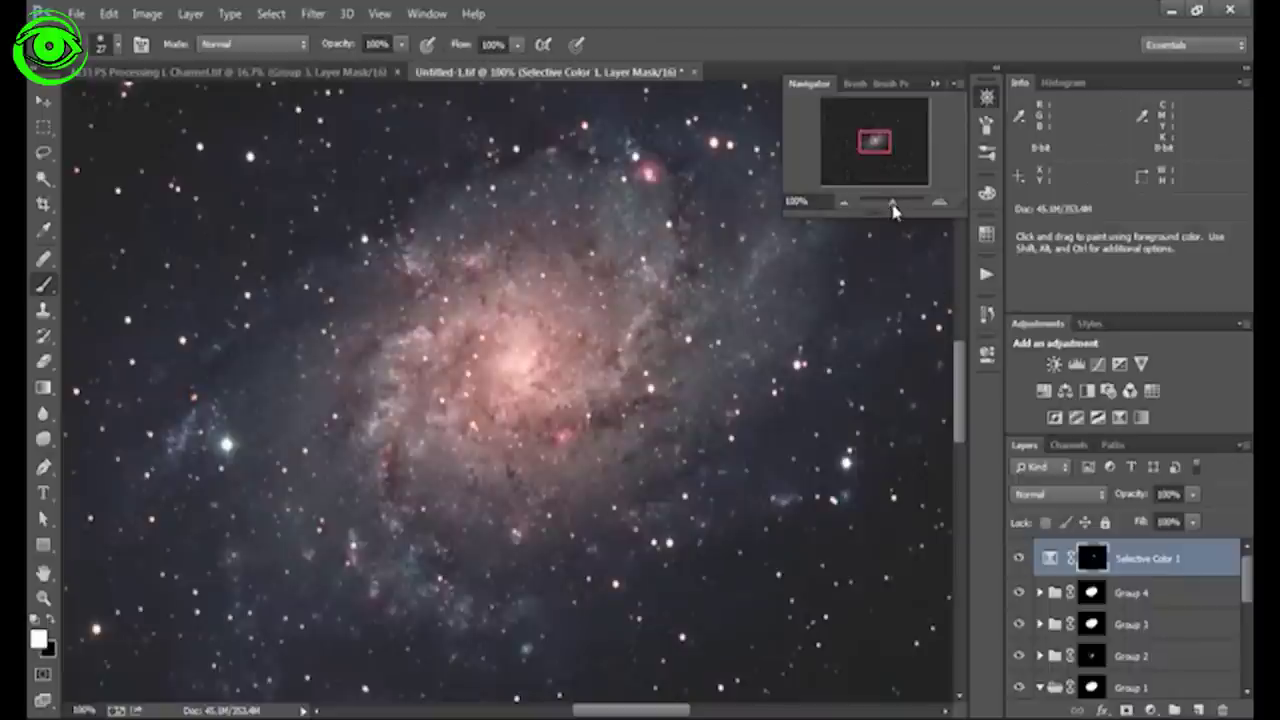
- Zoom out to the whole frame and select the entire canvas
{"action": "left_click_drag", "start_coordinate": [893, 210], "coordinate": [885, 218]}
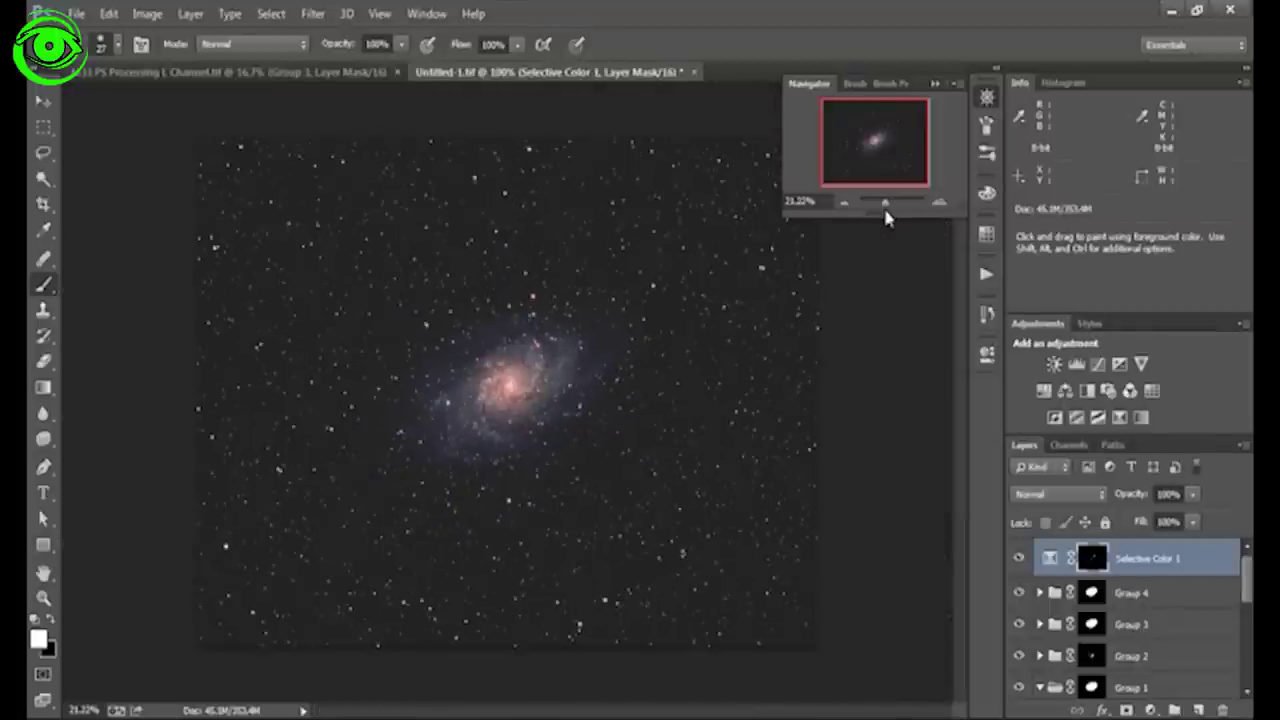
{"action": "left_click_drag", "start_coordinate": [885, 218], "coordinate": [885, 218]}
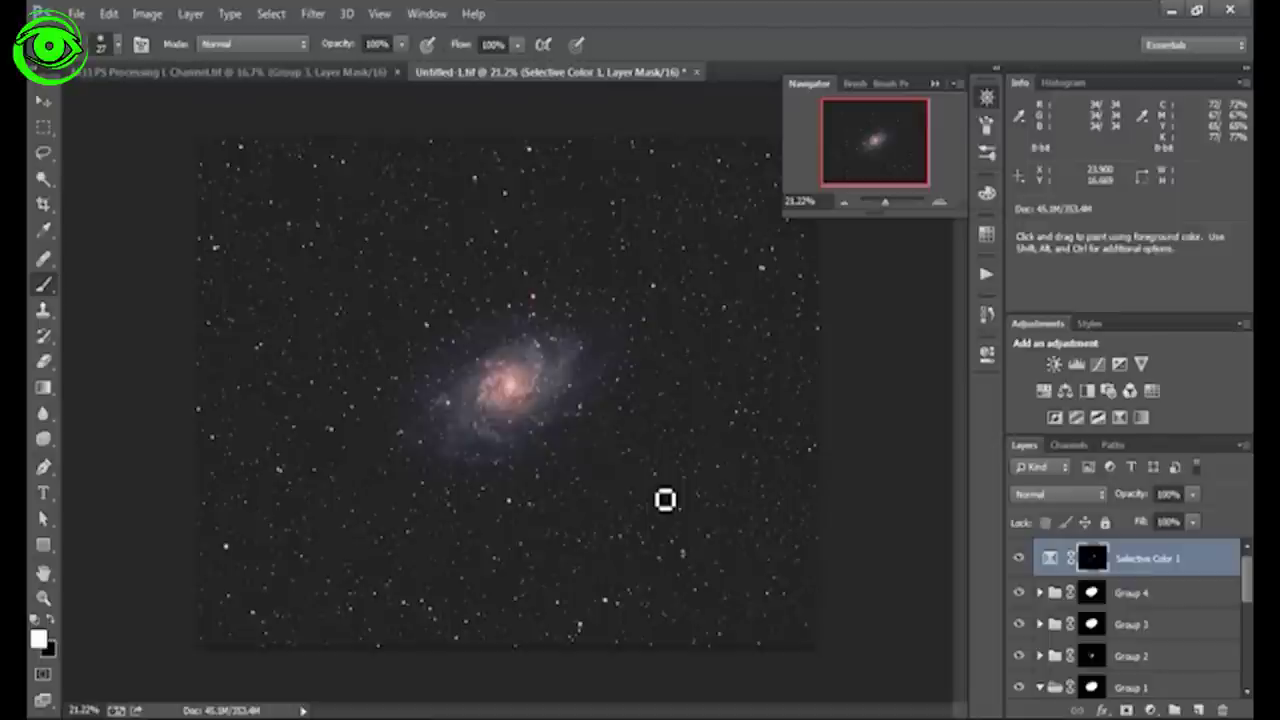
{"action": "key", "text": "ctrl+a"}
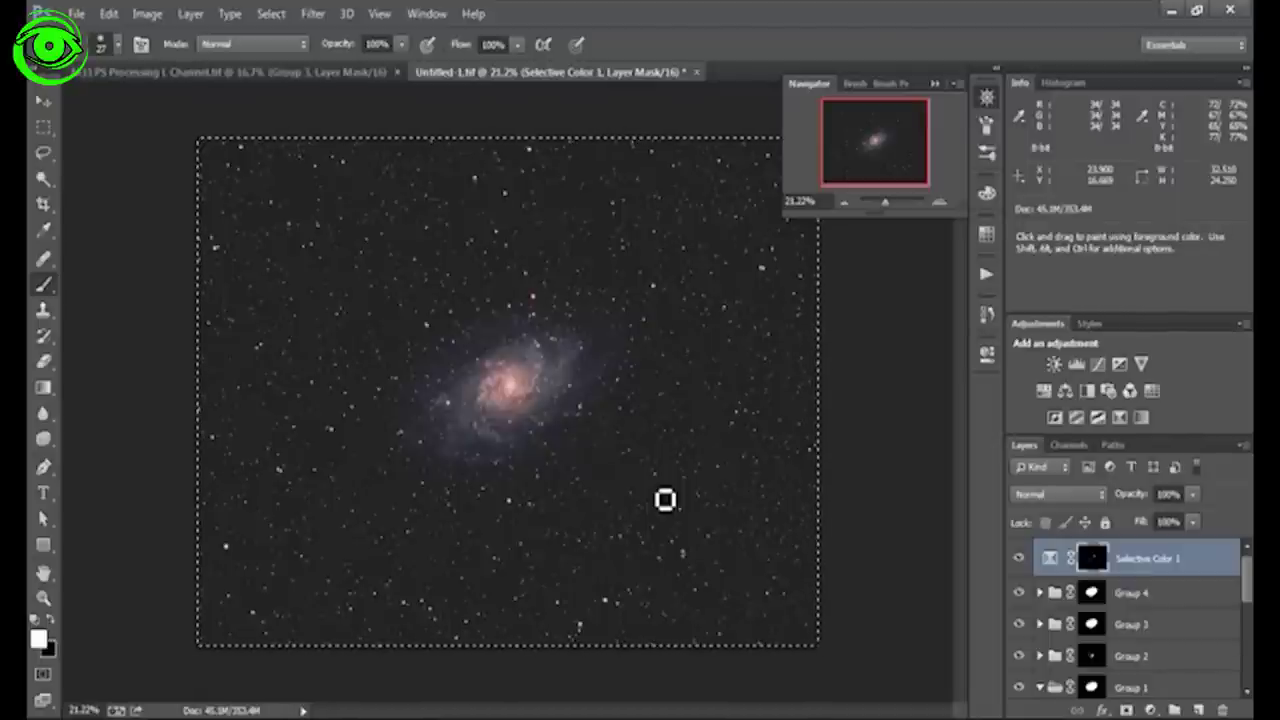
- Stamp three merged copies of the visible layers
{"action": "key", "text": "ctrl+shift+c"}
{"action": "key", "text": "ctrl+v"}
{"action": "key", "text": "ctrl+v"}
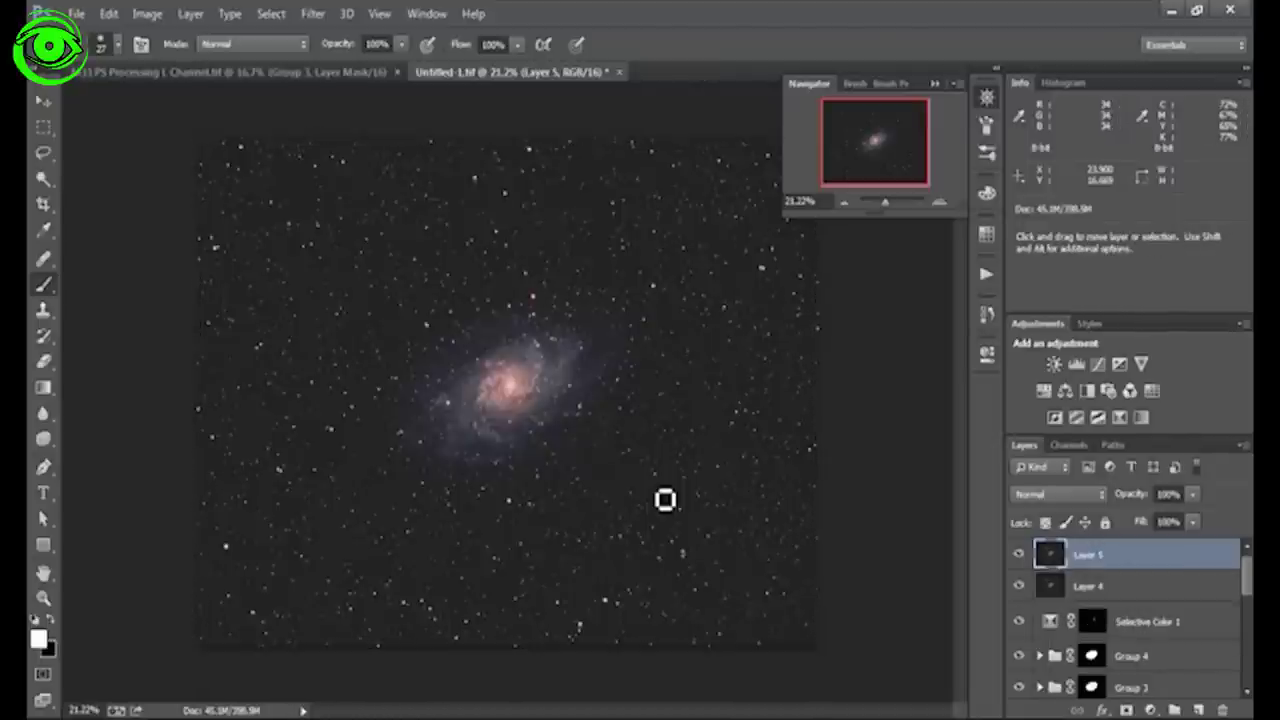
{"action": "key", "text": "ctrl+v"}
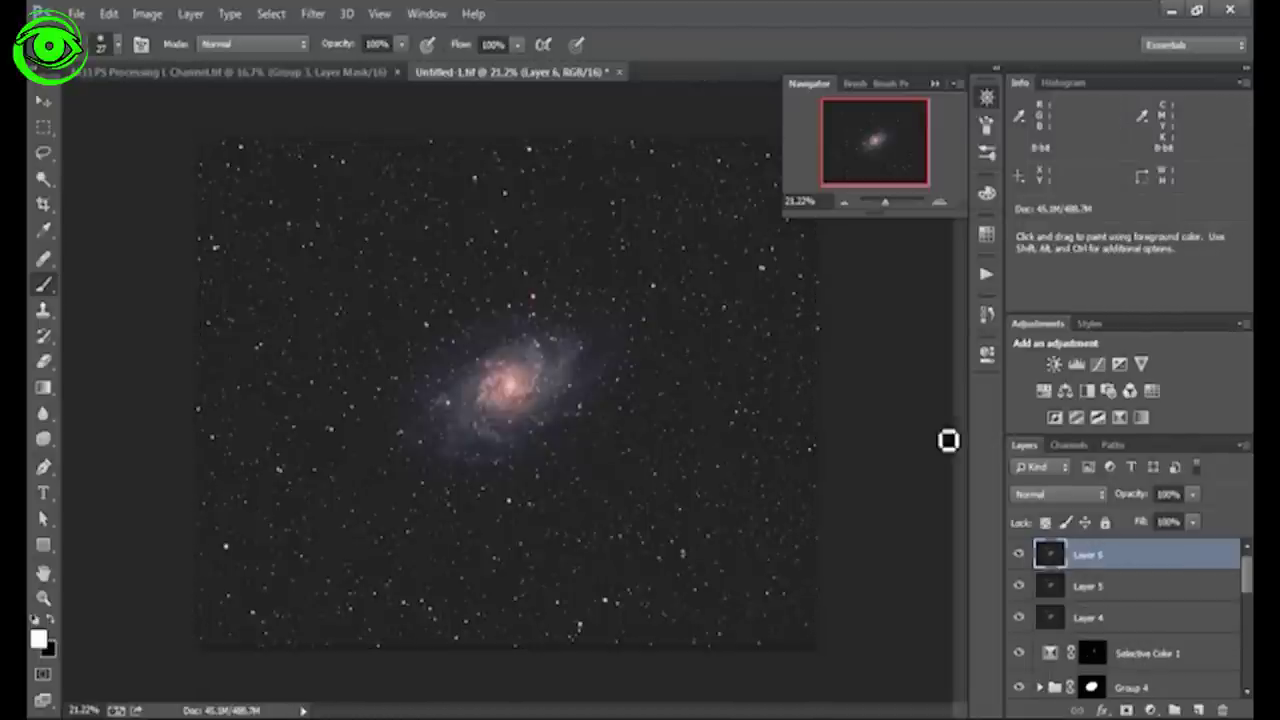
- Set Layer 6 to Luminosity and Layer 5 to Soft Light blending
{"action": "left_click", "coordinate": [1099, 496]}
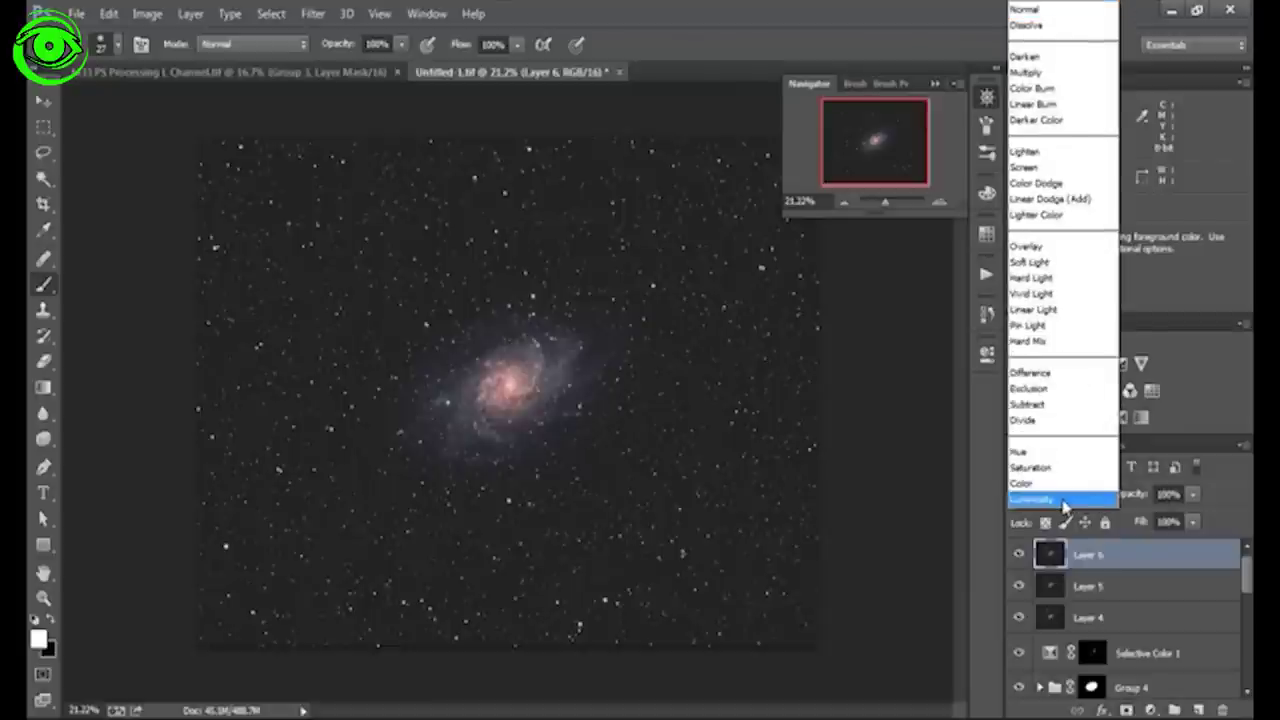
{"action": "left_click", "coordinate": [1063, 500]}
{"action": "left_click", "coordinate": [1050, 588]}
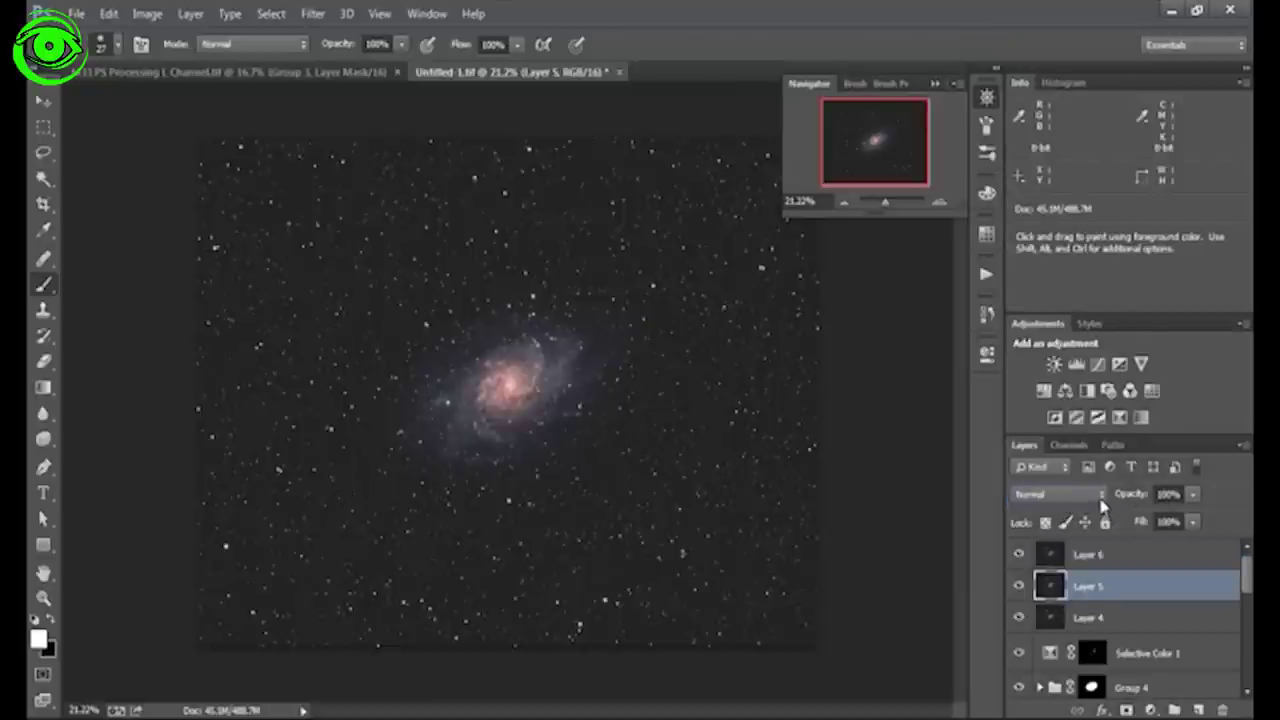
{"action": "left_click", "coordinate": [1101, 497]}
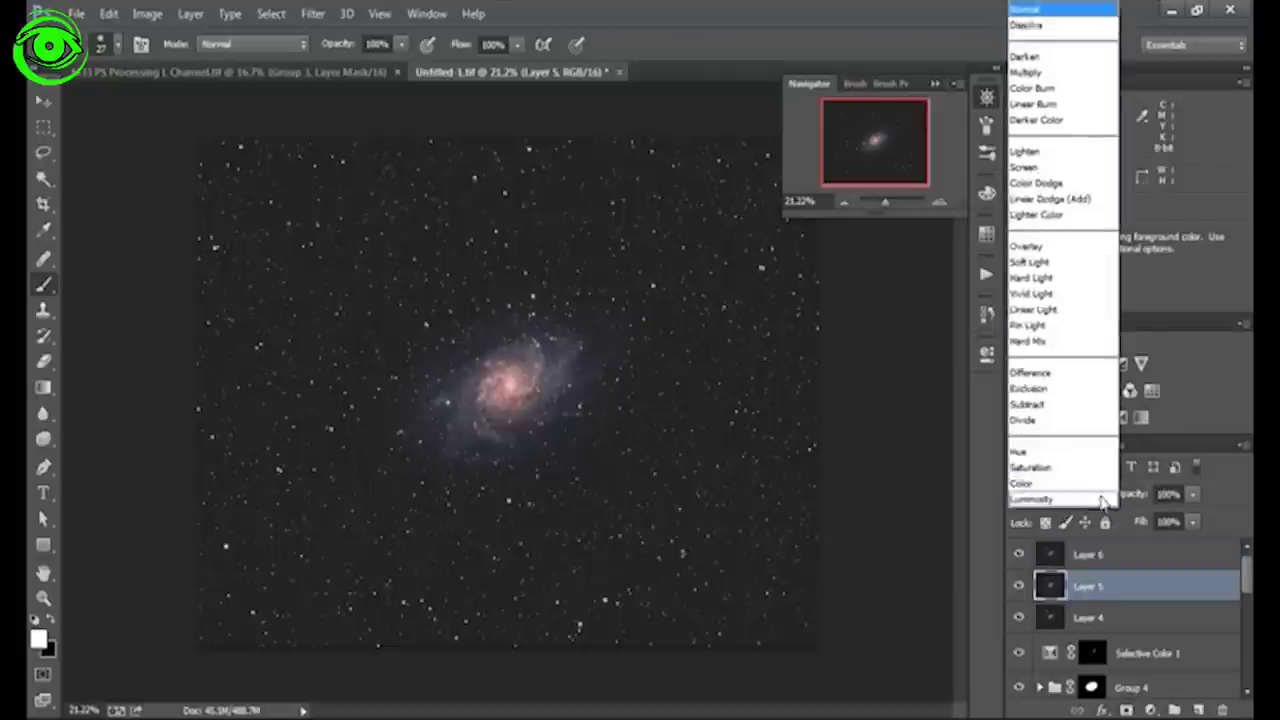
{"action": "left_click", "coordinate": [1065, 262]}
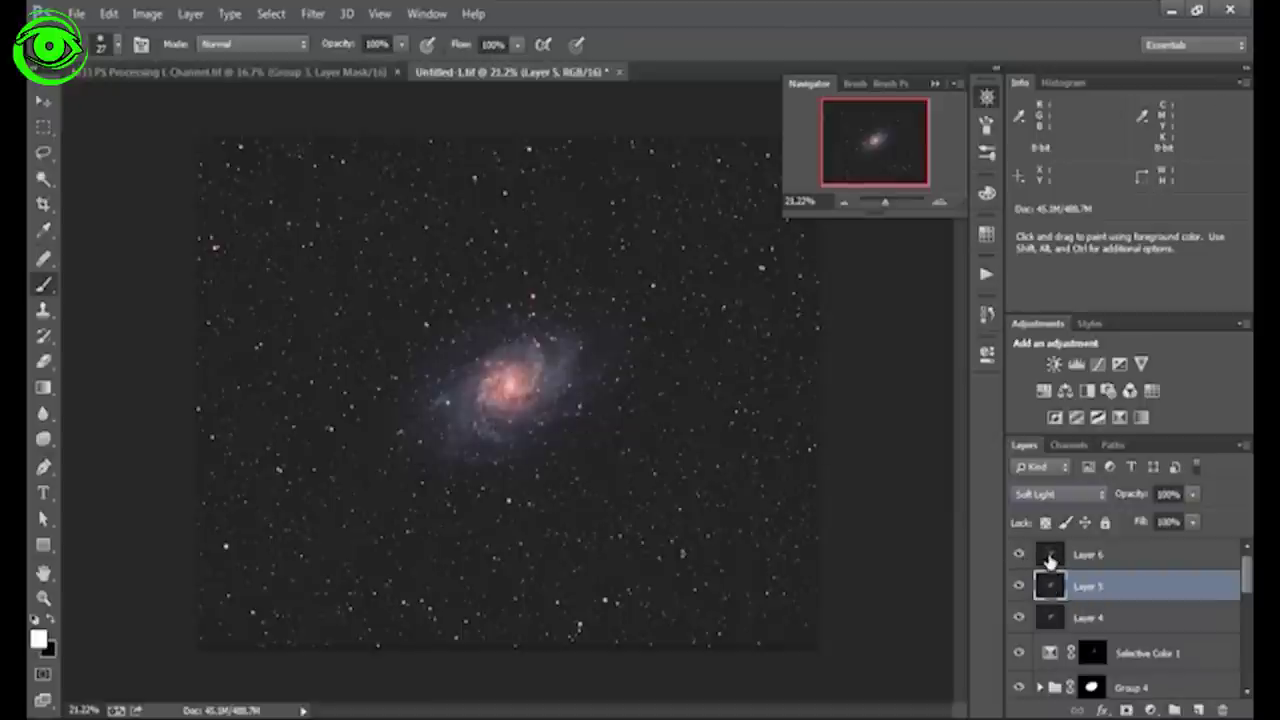
- Merge Layers 4 through 6 into a single layer
{"action": "left_click", "coordinate": [1050, 558]}
{"action": "key", "text": "shift"}
{"action": "left_click", "coordinate": [1052, 617], "text": "shift"}
{"action": "right_click", "coordinate": [1144, 567]}
{"action": "left_click", "coordinate": [831, 566]}
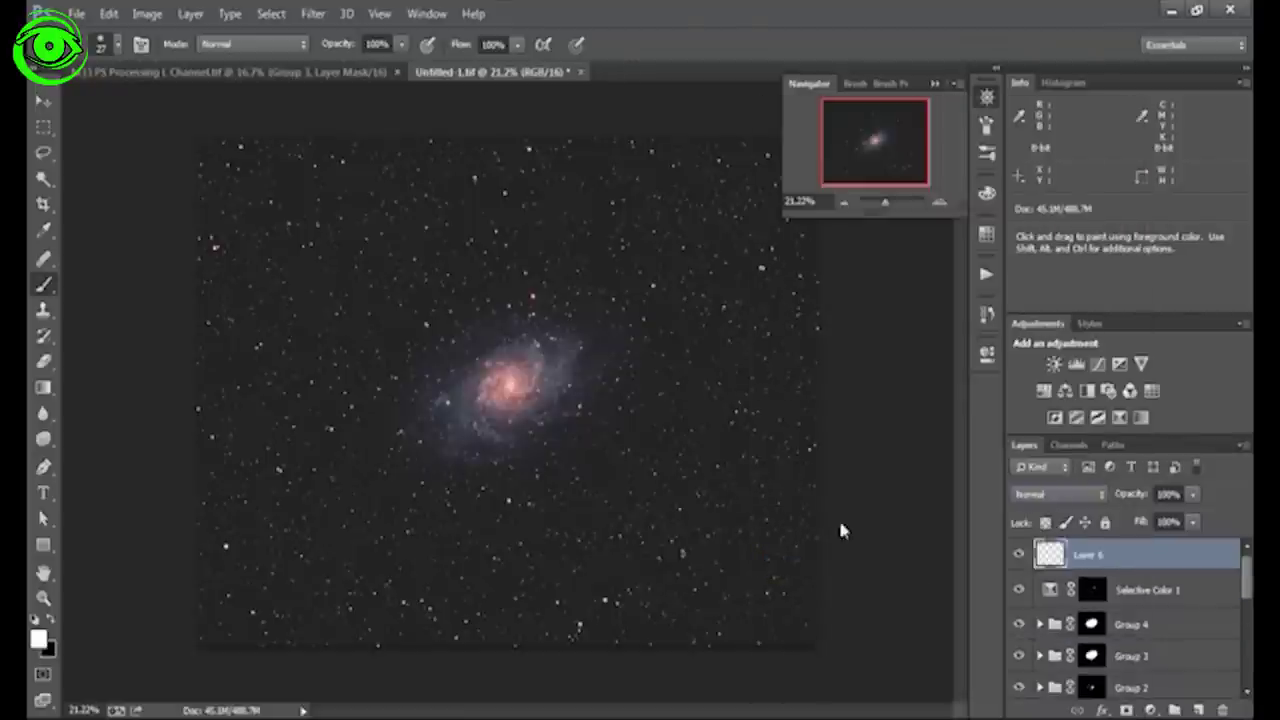
- Zoom in and toggle Layer 6 off and on to compare the galaxy
{"action": "left_click", "coordinate": [888, 198]}
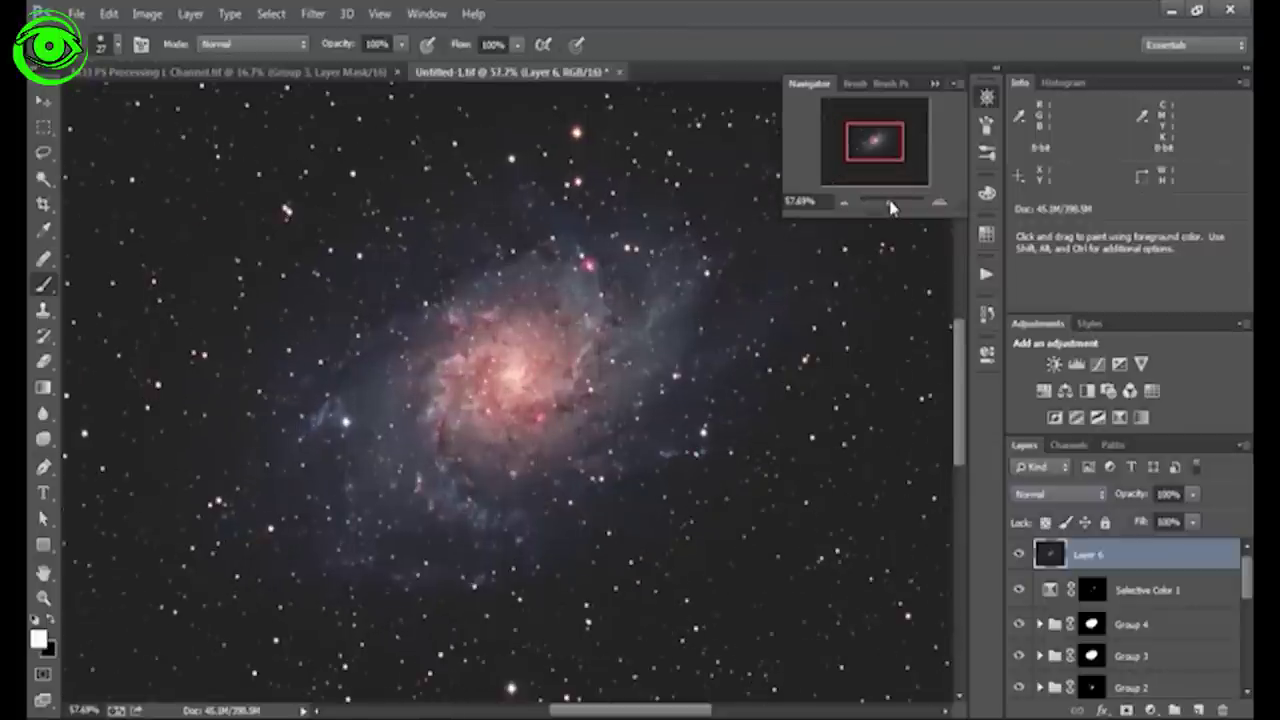
{"action": "left_click", "coordinate": [1019, 556]}
{"action": "left_click", "coordinate": [1019, 556]}
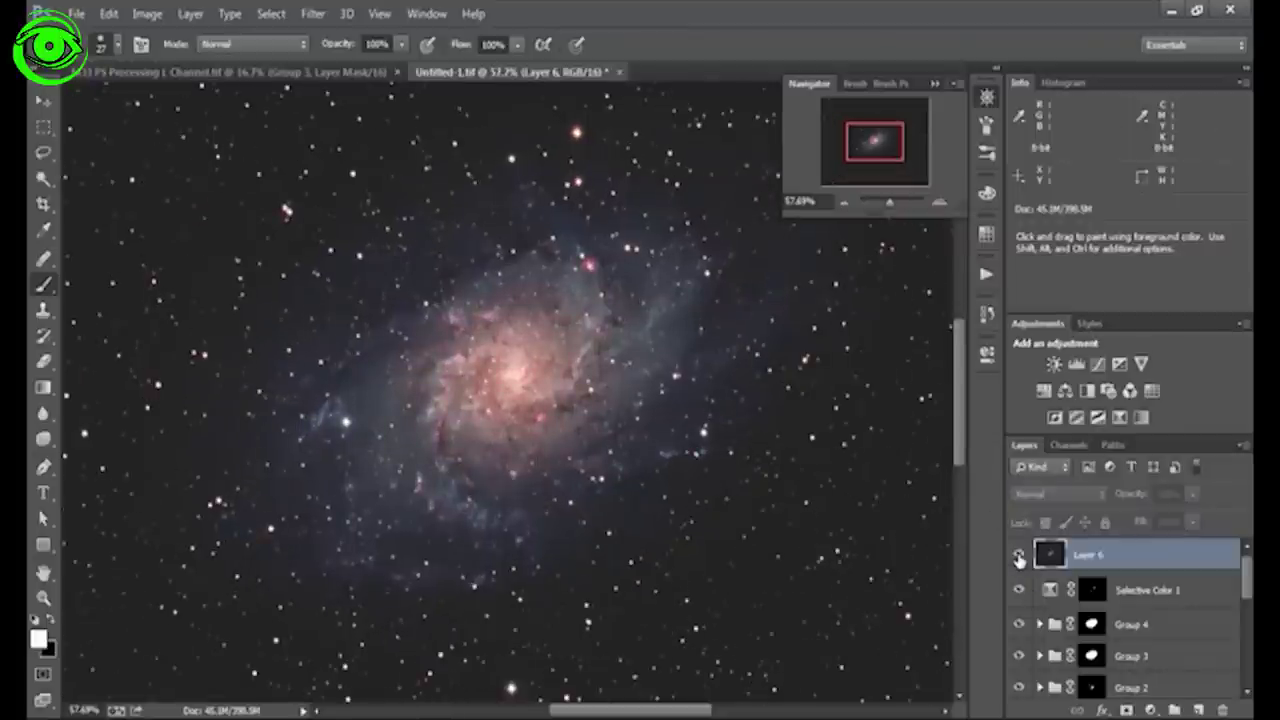
{"action": "left_click", "coordinate": [1019, 556]}
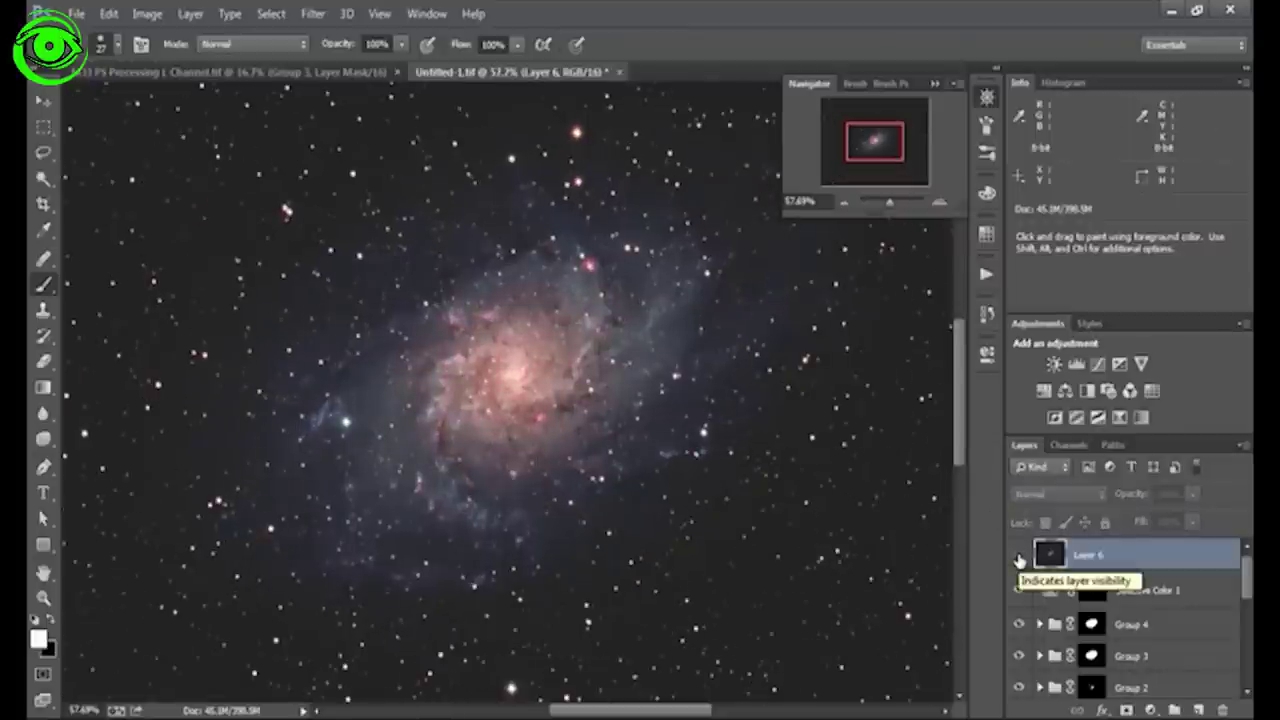
{"action": "left_click", "coordinate": [1019, 556]}
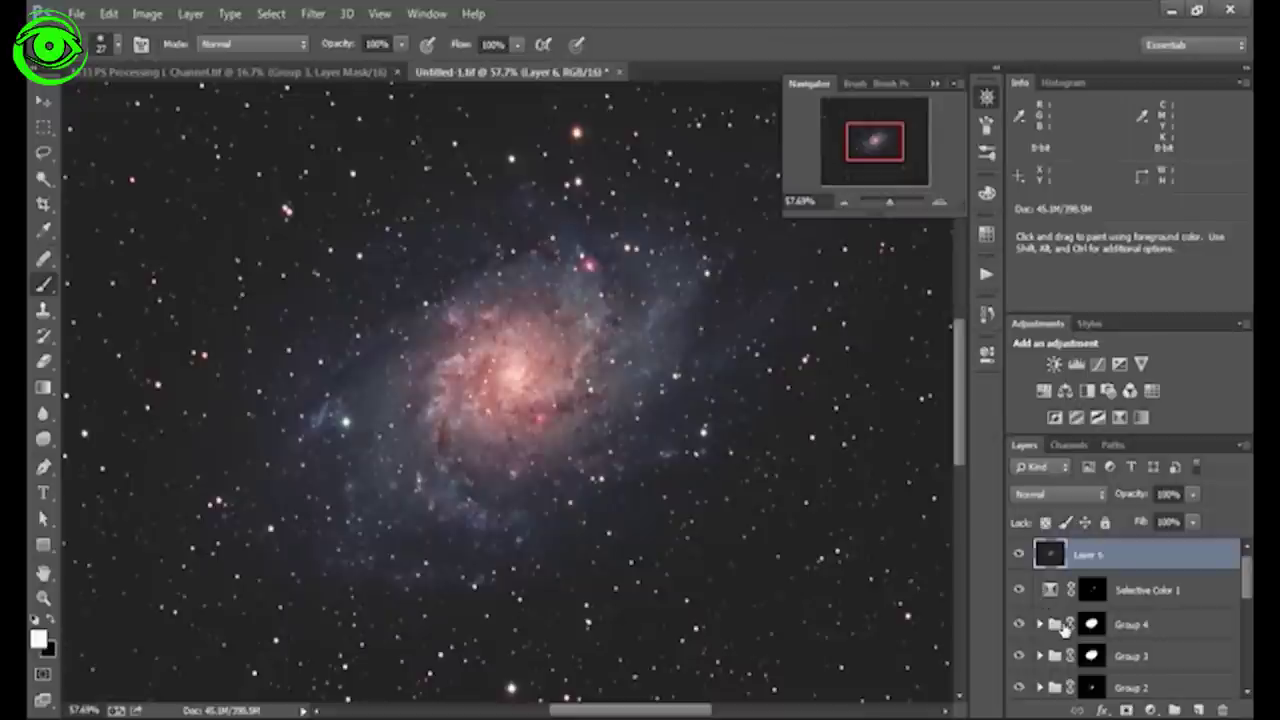
- Inspect Group 4's Layer 3, then stamp a desaturated greyscale layer above Layer 6
{"action": "left_click", "coordinate": [1040, 624]}
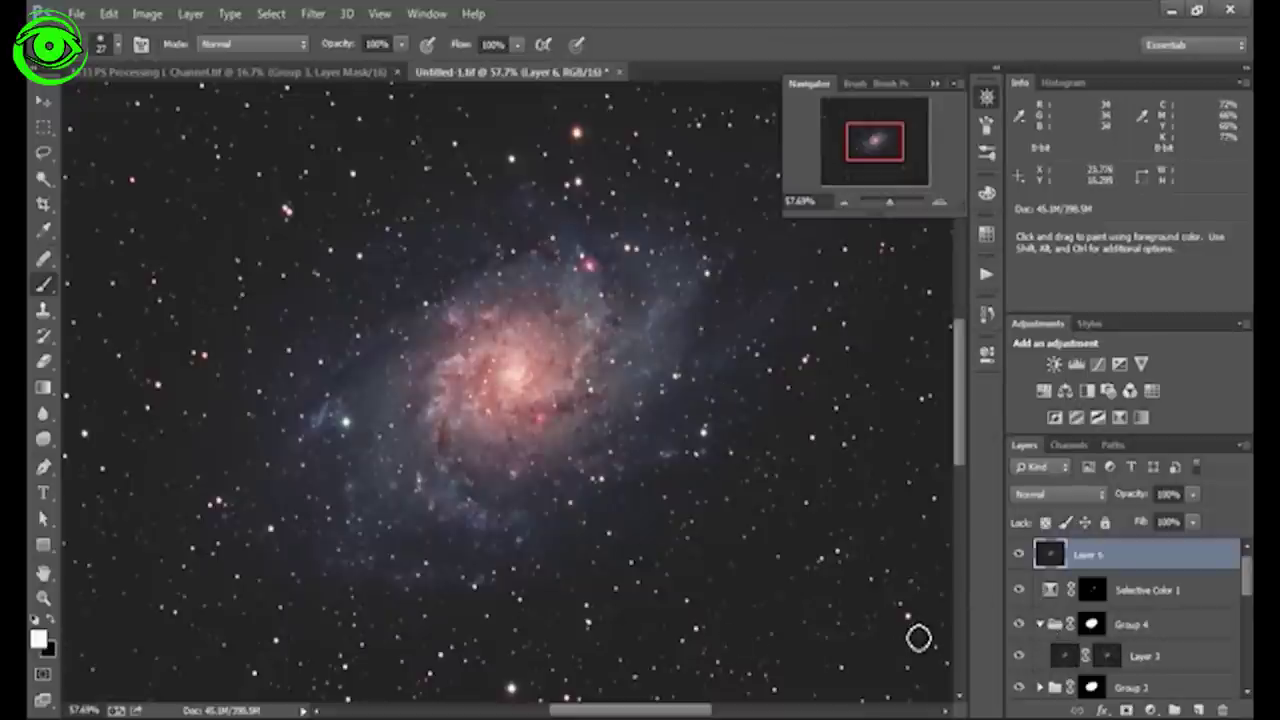
{"action": "left_click", "coordinate": [1062, 662]}
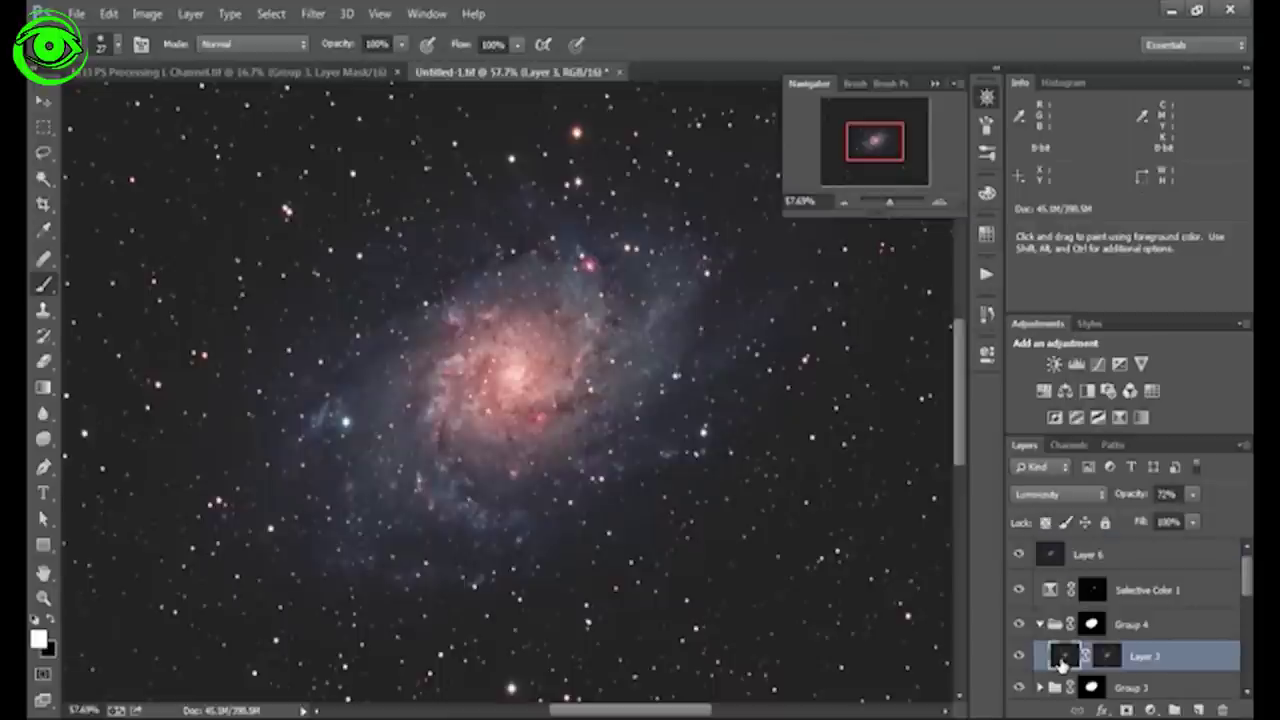
{"action": "left_click", "coordinate": [1062, 662], "text": "ctrl"}
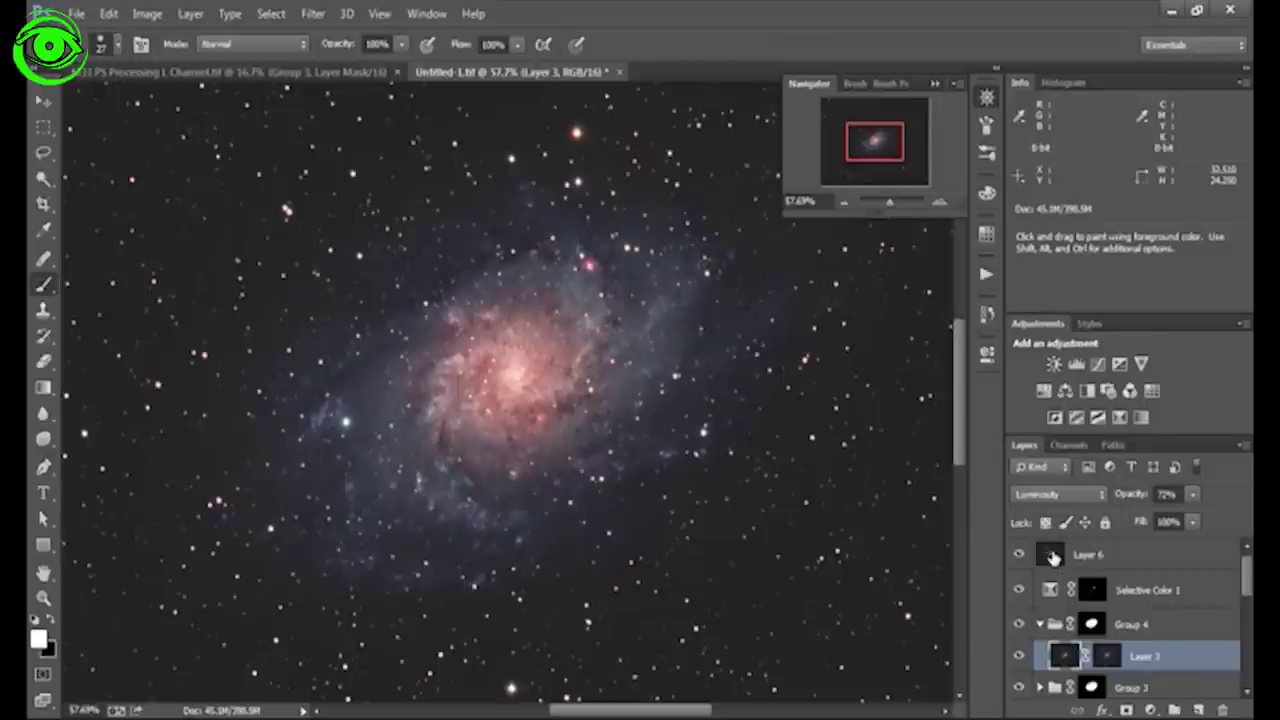
{"action": "left_click", "coordinate": [1051, 557]}
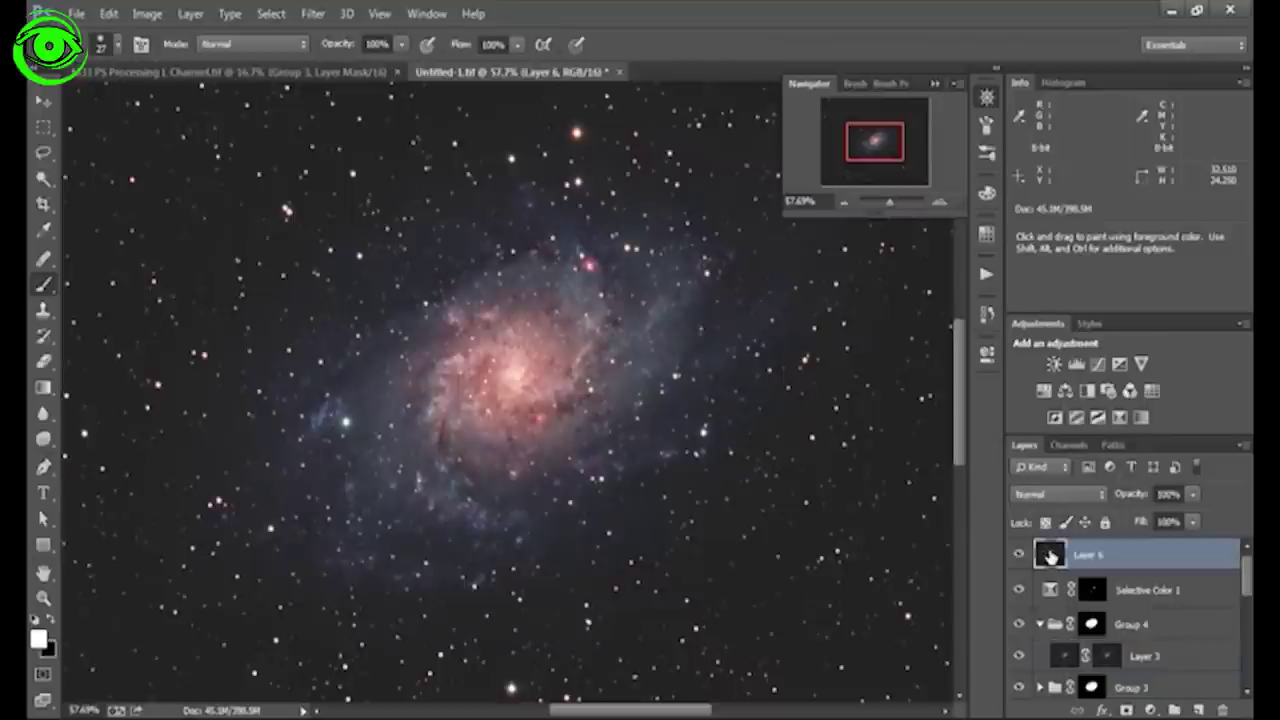
{"action": "key", "text": "ctrl+alt+shift+e"}
{"action": "key", "text": "ctrl+shift+u"}
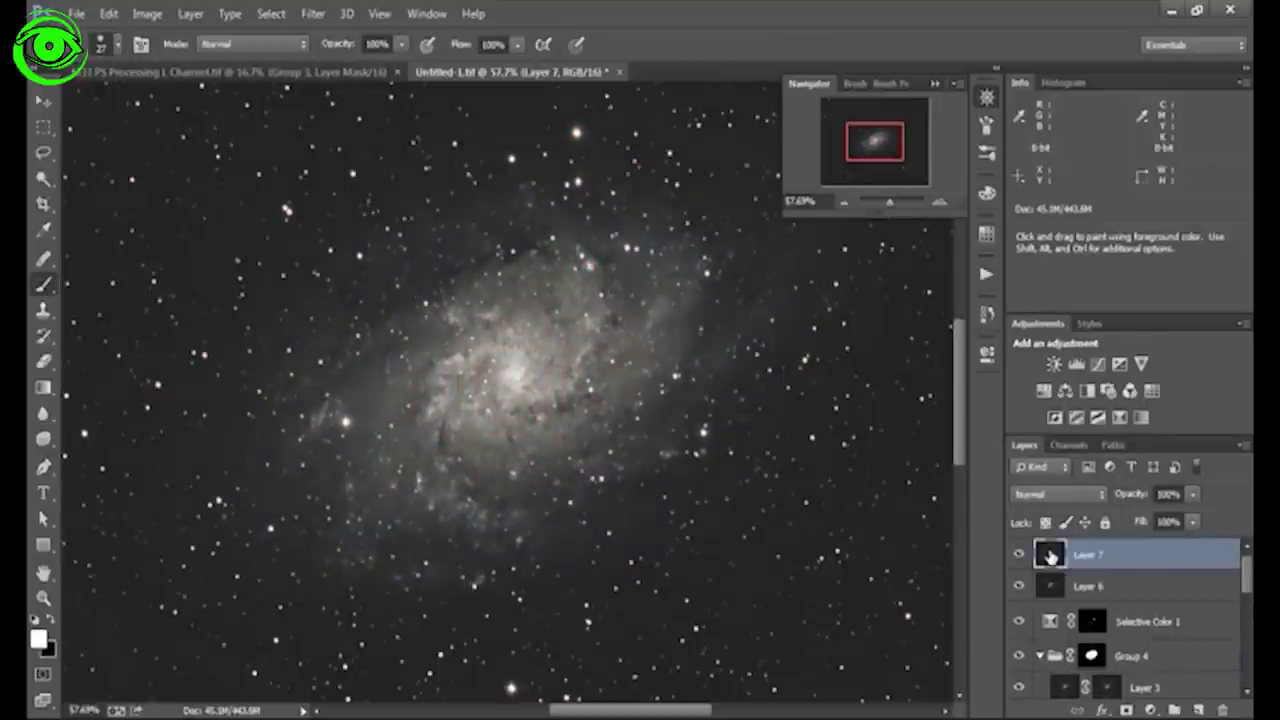
- Set Layer 7 to Luminosity and give it an inverted black layer mask
{"action": "left_click", "coordinate": [1088, 495]}
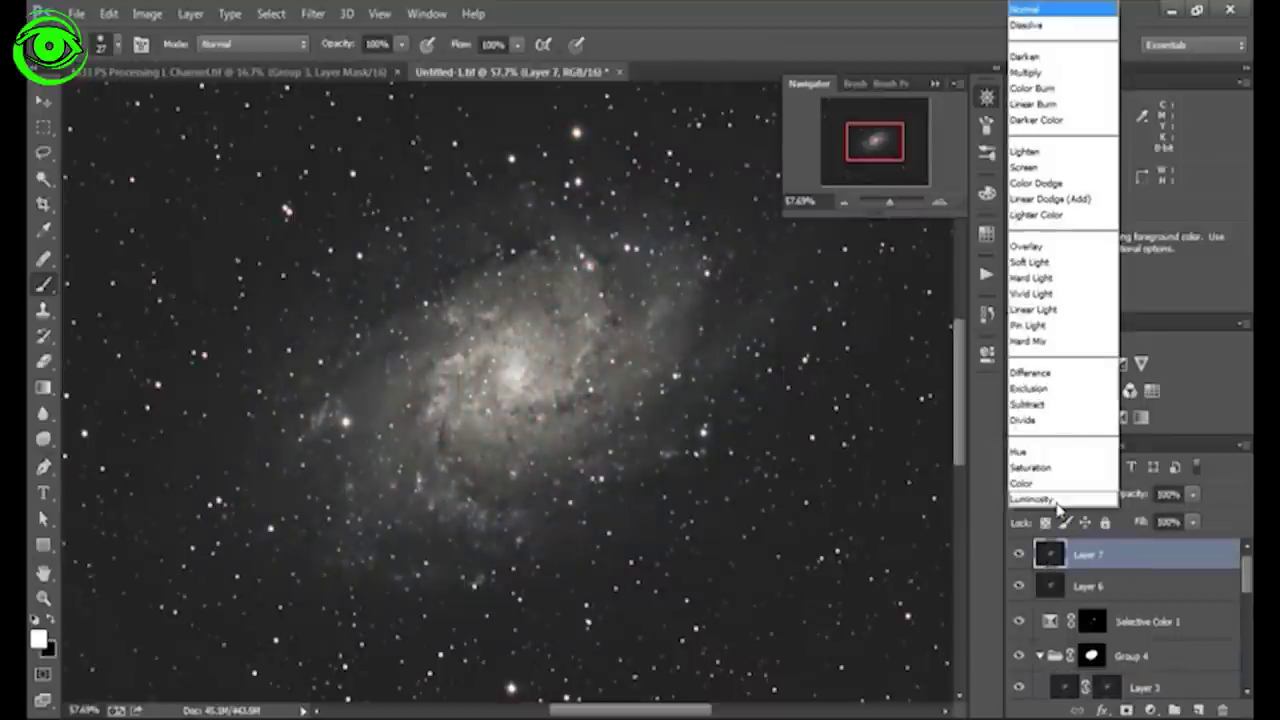
{"action": "left_click", "coordinate": [1058, 506]}
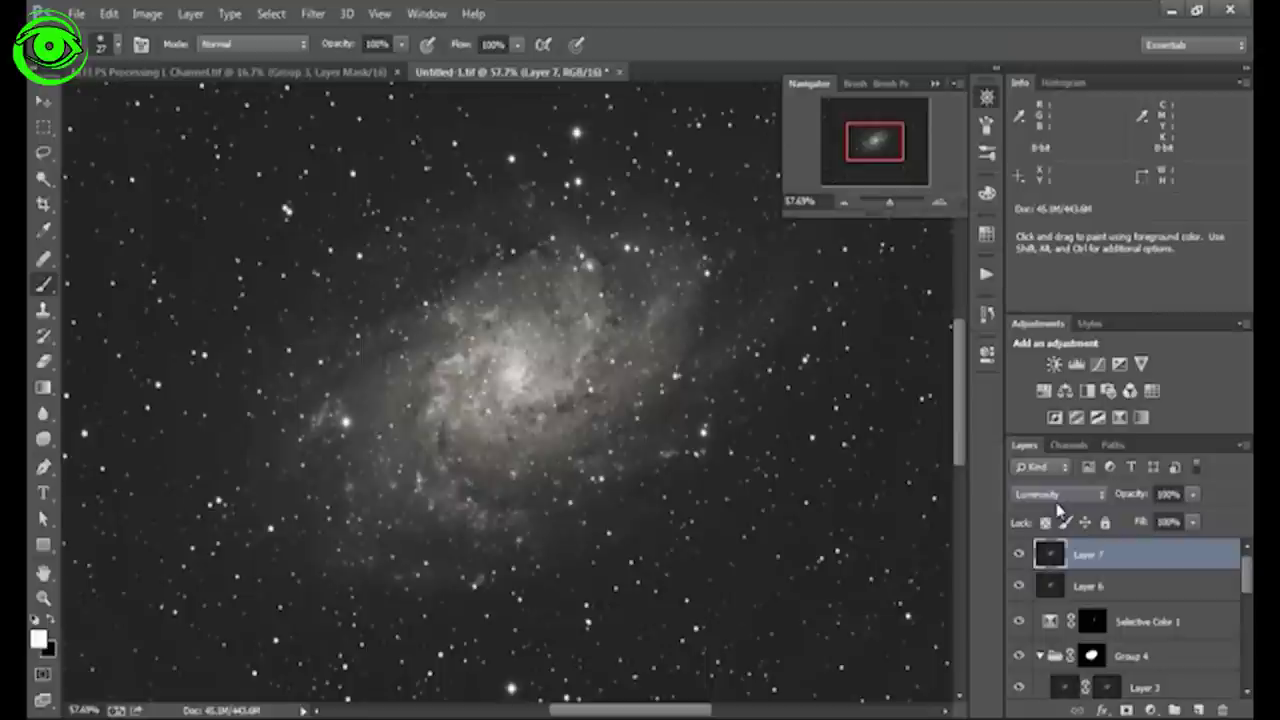
{"action": "left_click", "coordinate": [1126, 710]}
{"action": "double_click", "coordinate": [1080, 553]}
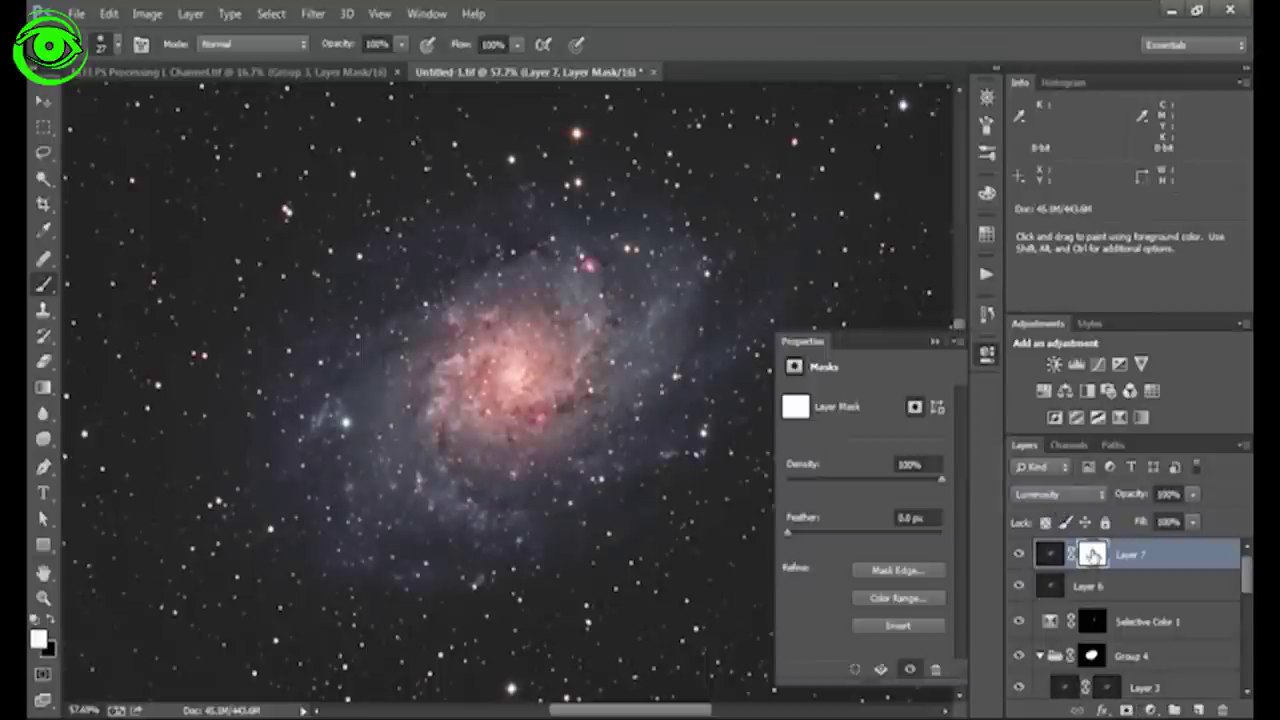
{"action": "left_click", "coordinate": [899, 627]}
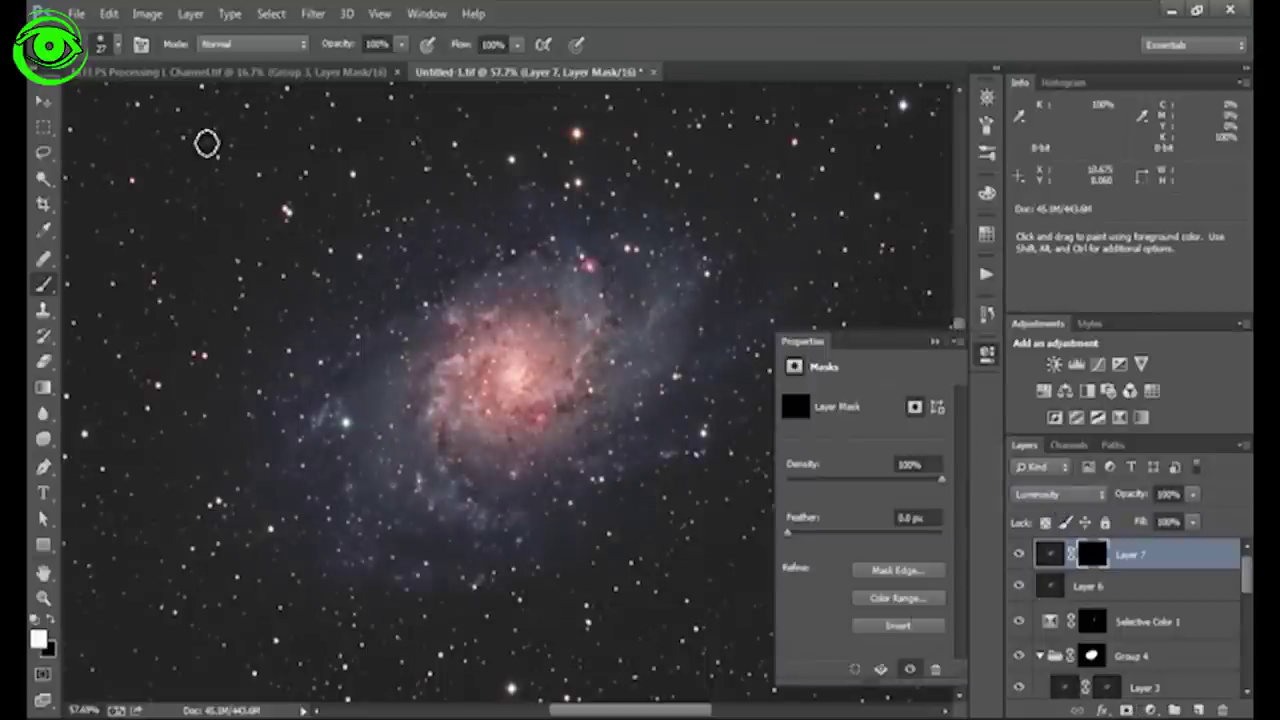
- Enlarge the brush size for painting on the mask
{"action": "left_click", "coordinate": [110, 45]}
{"action": "left_click_drag", "start_coordinate": [139, 106], "coordinate": [191, 108]}
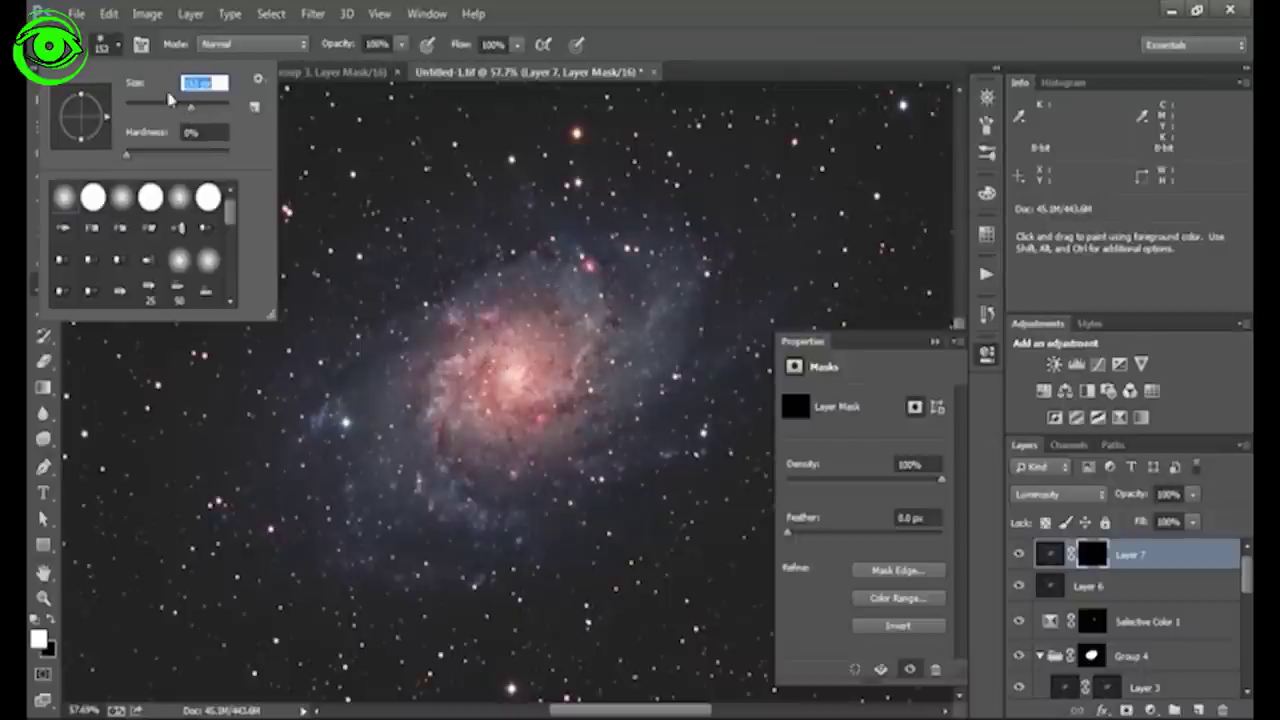
{"action": "left_click_drag", "start_coordinate": [194, 112], "coordinate": [203, 114]}
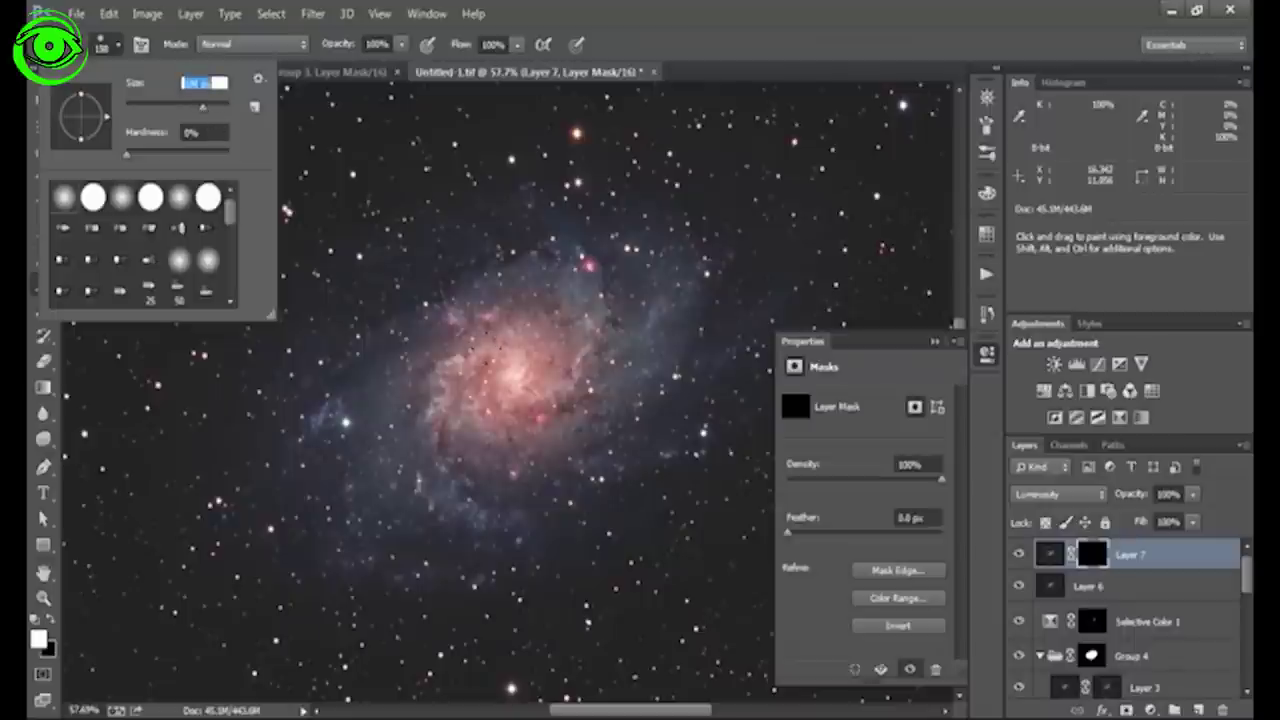
{"action": "key", "text": "Return"}
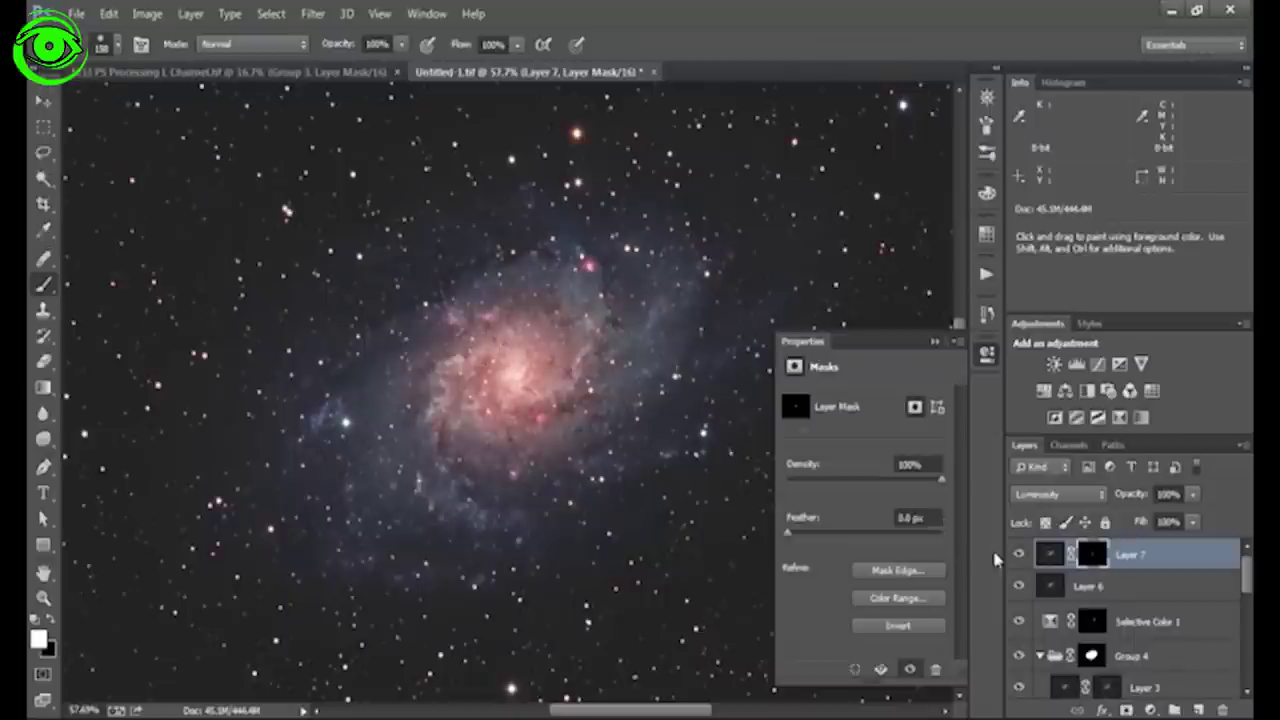
- Toggle Layer 7 off and on to compare, then zoom out to the whole image
{"action": "left_click", "coordinate": [1018, 556]}
{"action": "left_click", "coordinate": [1018, 556]}
{"action": "left_click", "coordinate": [1018, 556]}
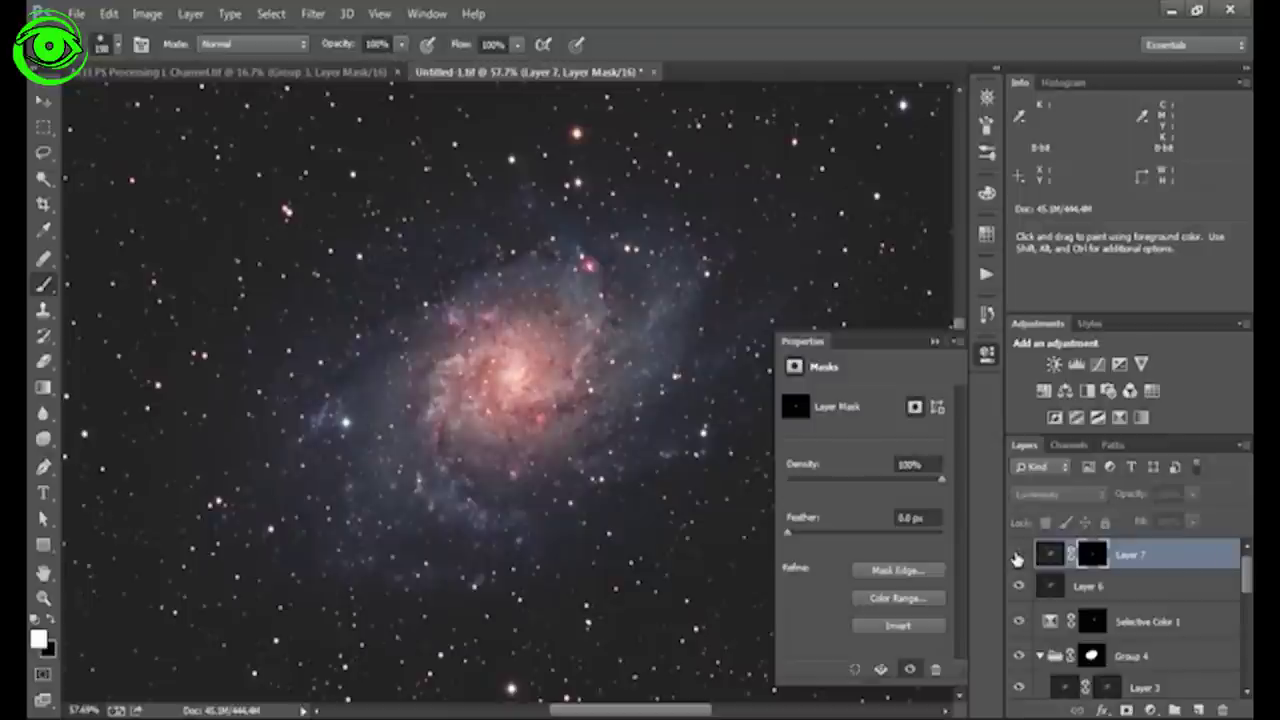
{"action": "left_click", "coordinate": [1018, 556]}
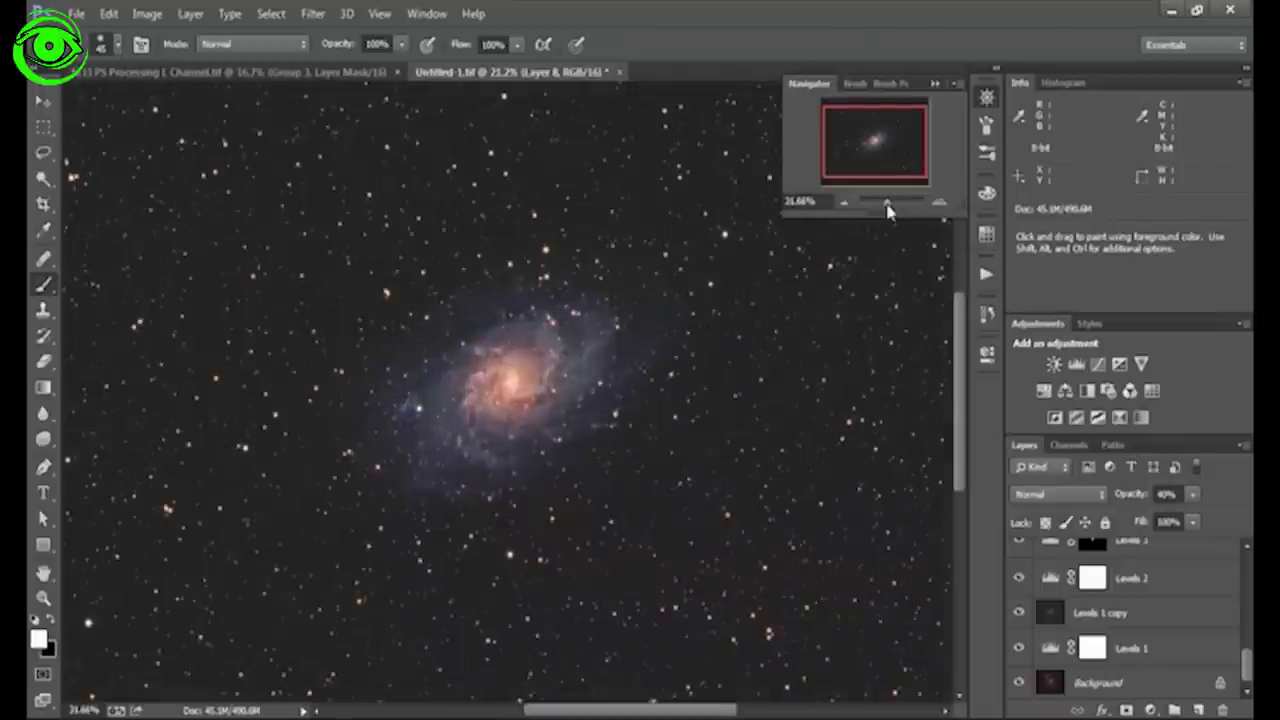
{"action": "left_click_drag", "start_coordinate": [886, 206], "coordinate": [891, 208]}
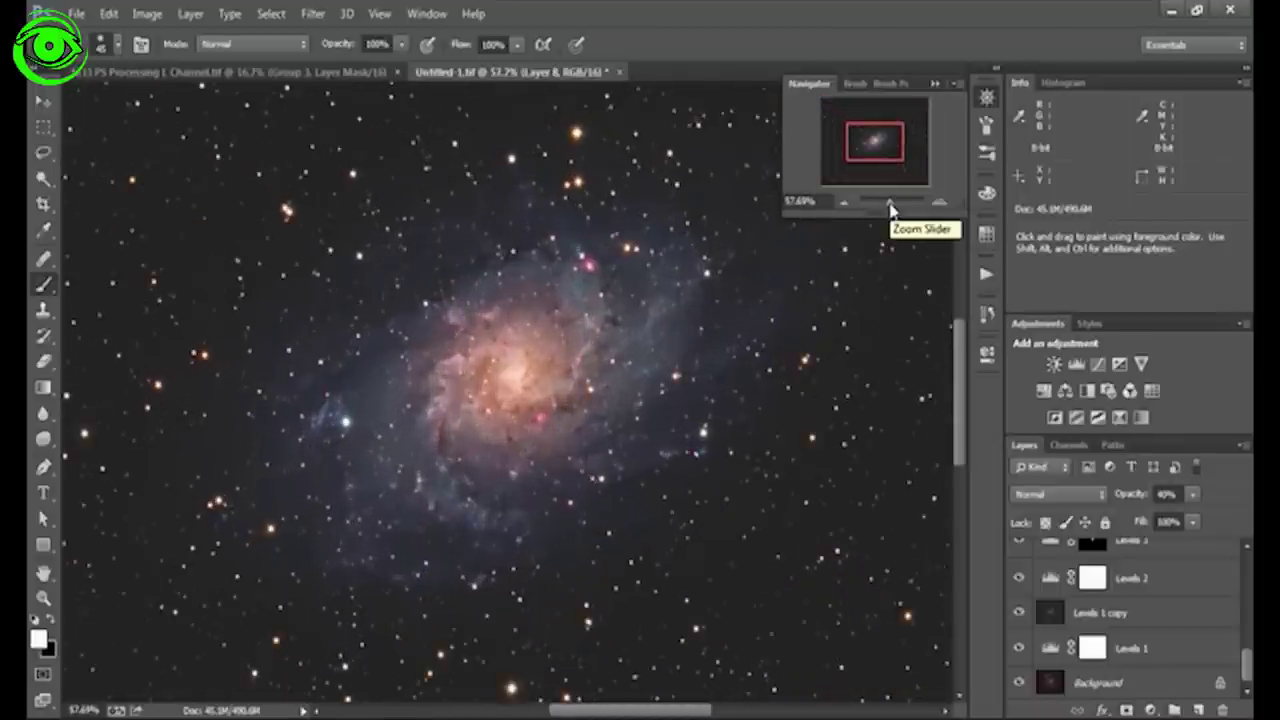
{"action": "left_click_drag", "start_coordinate": [891, 208], "coordinate": [868, 207]}
{"action": "left_click", "coordinate": [845, 88]}
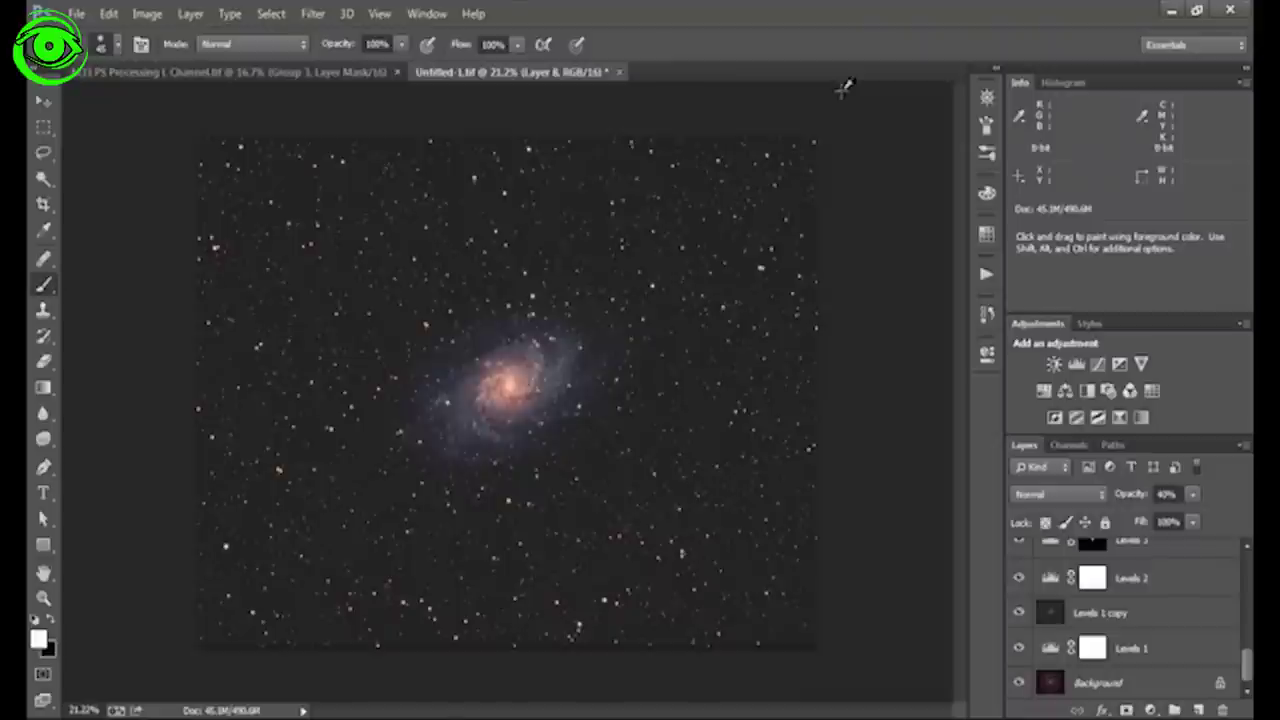